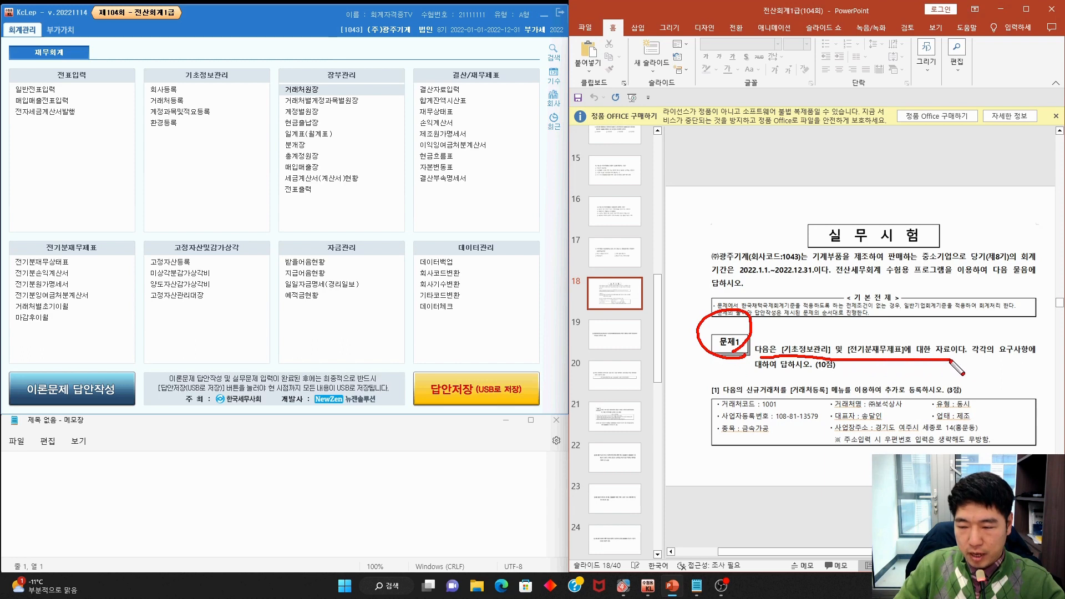
# Underline the new-customer registration requirement on the exam slide, then clear the ink
pyautogui.moveTo(758, 371); pyautogui.dragTo(820, 376)
pyautogui.moveTo(724, 396); pyautogui.dragTo(945, 400)
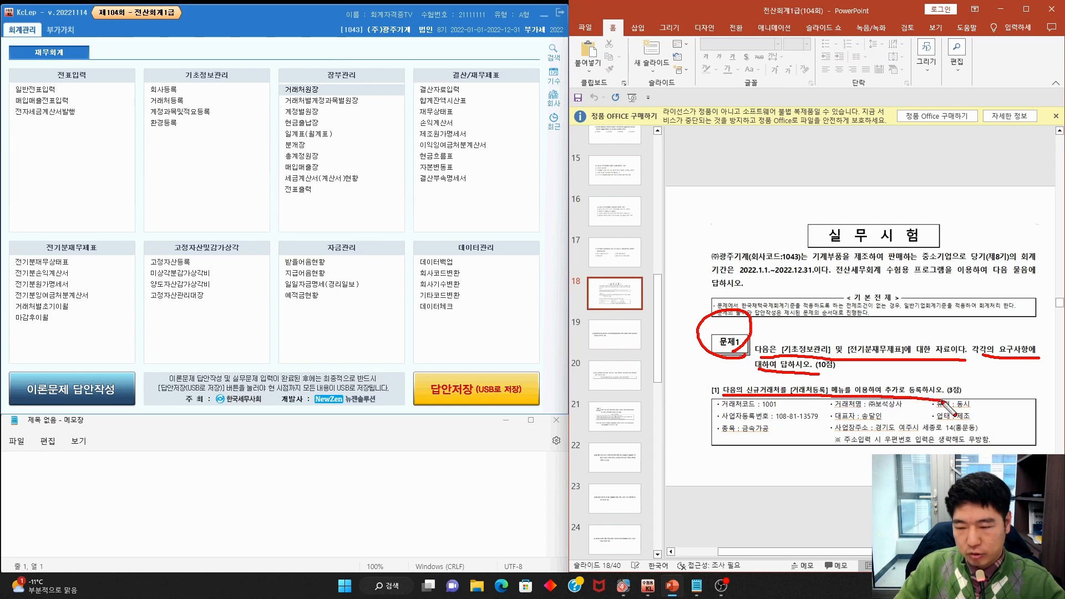
pyautogui.press('Escape')
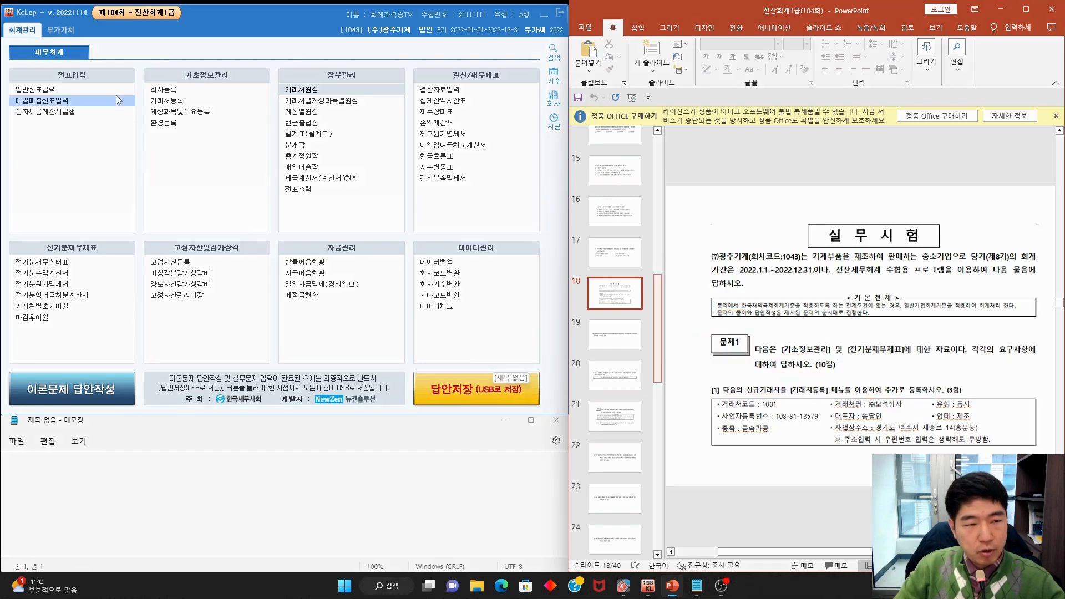
# Add customer code 1001 named (주)보석상사 with the 동시 type in 거래처등록
pyautogui.click(169, 102)
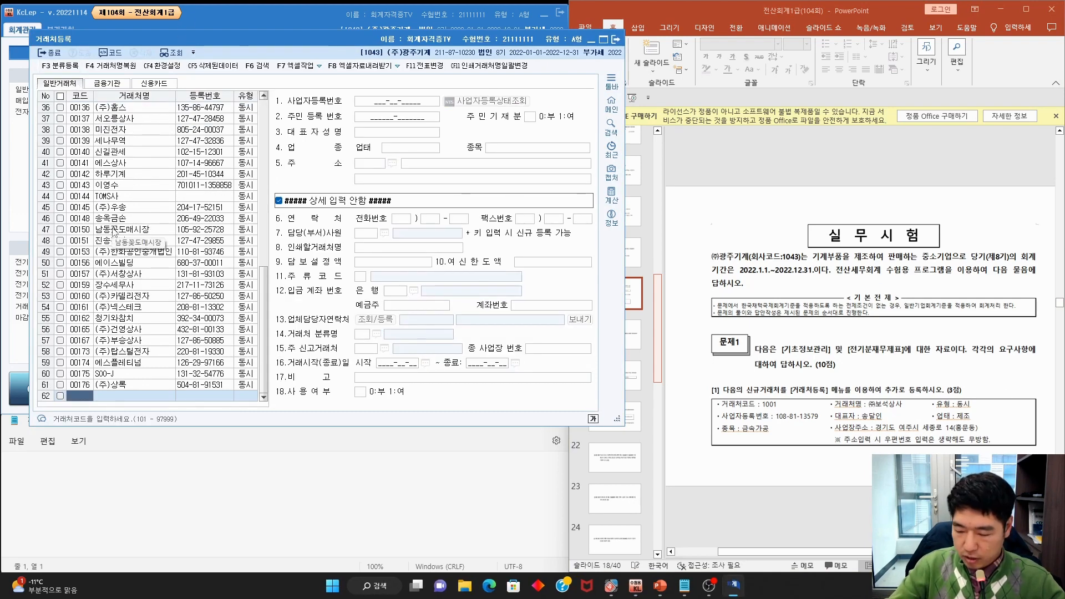
pyautogui.write('10')
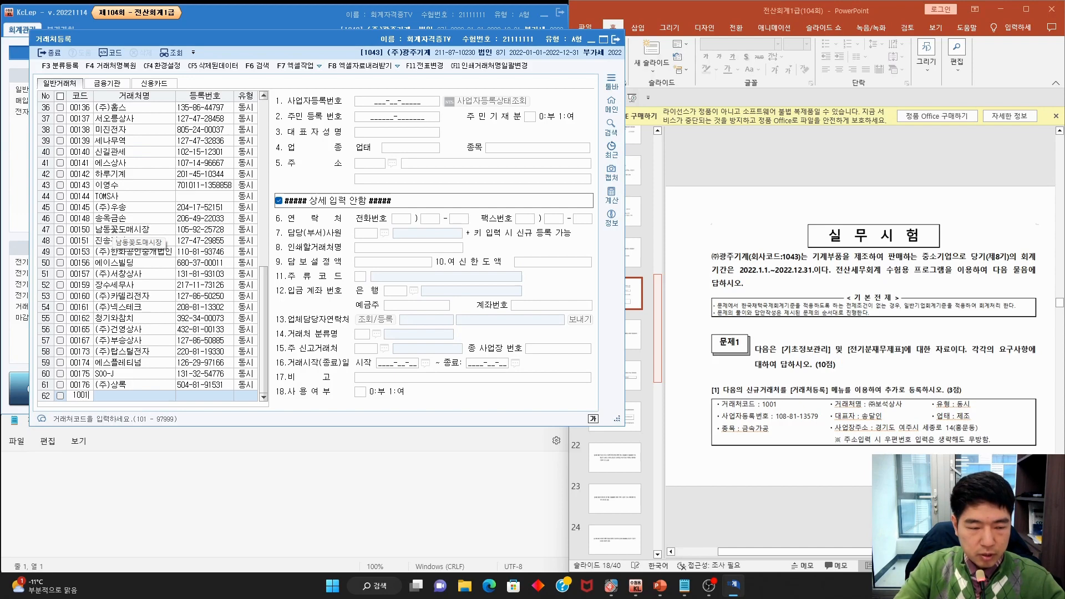
pyautogui.write('01')
pyautogui.press('Return')
pyautogui.write('(ㅈ')
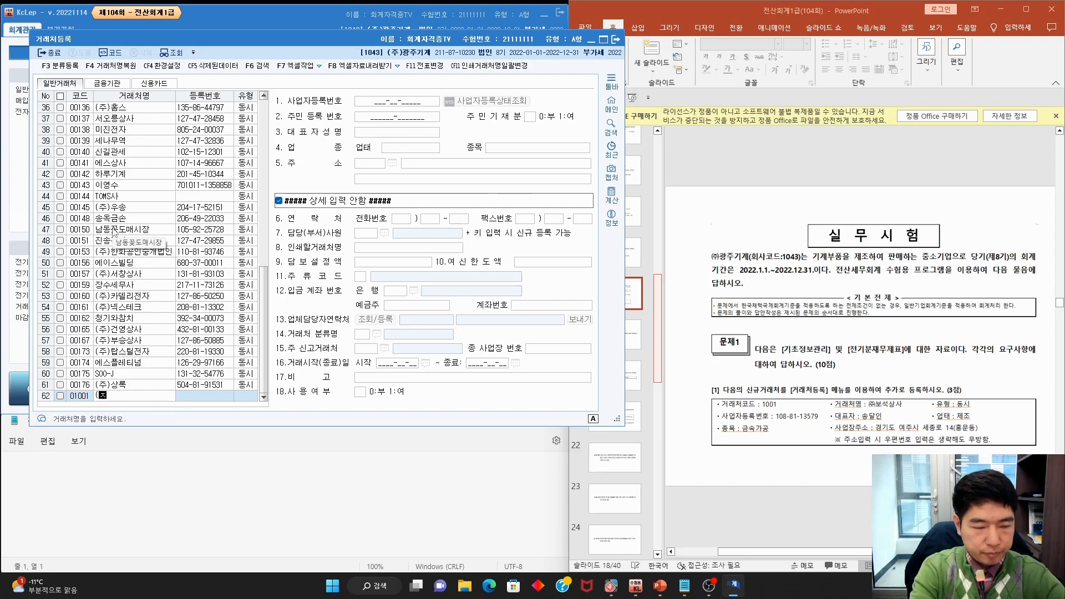
pyautogui.write('주)보석상사')
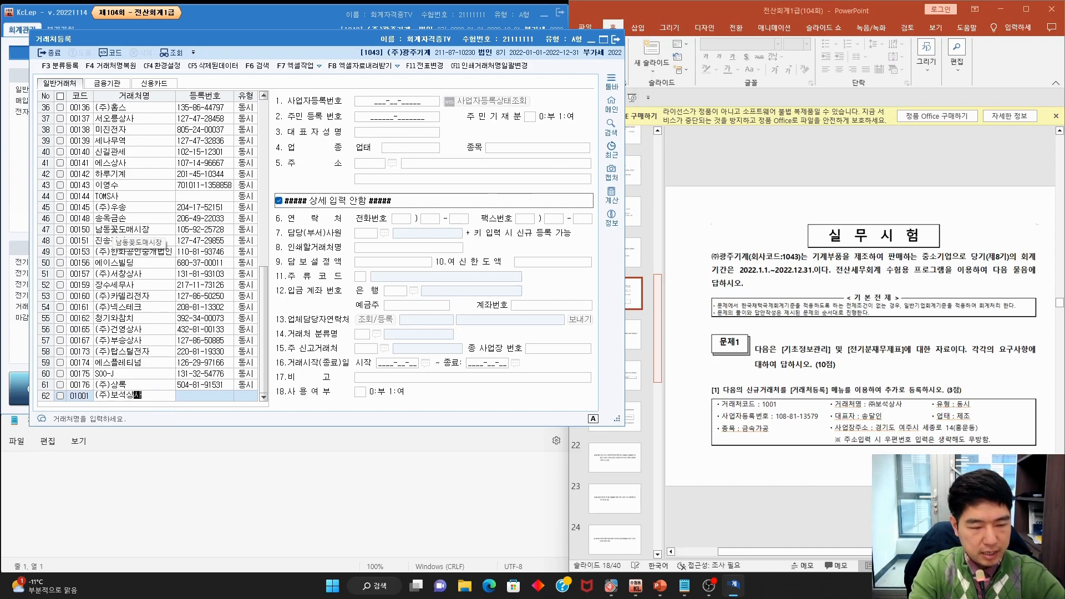
pyautogui.press('Return')
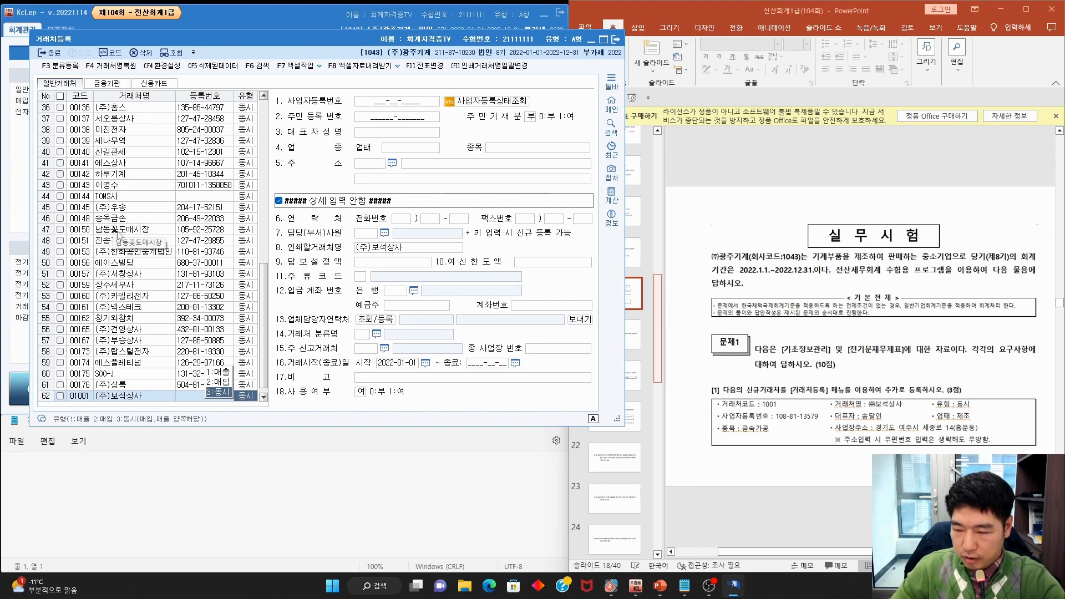
pyautogui.press('Return')
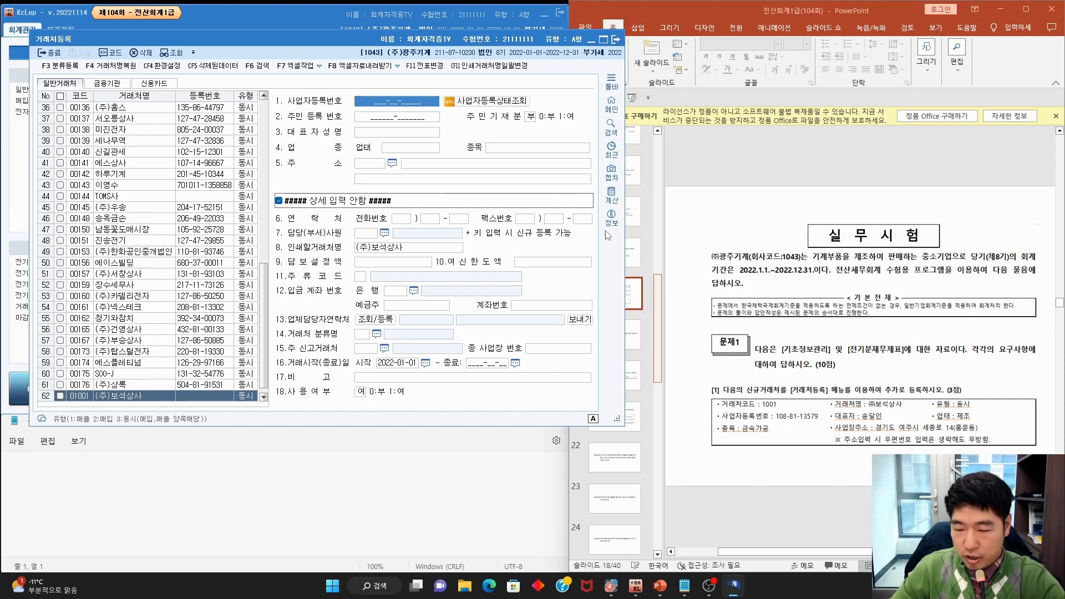
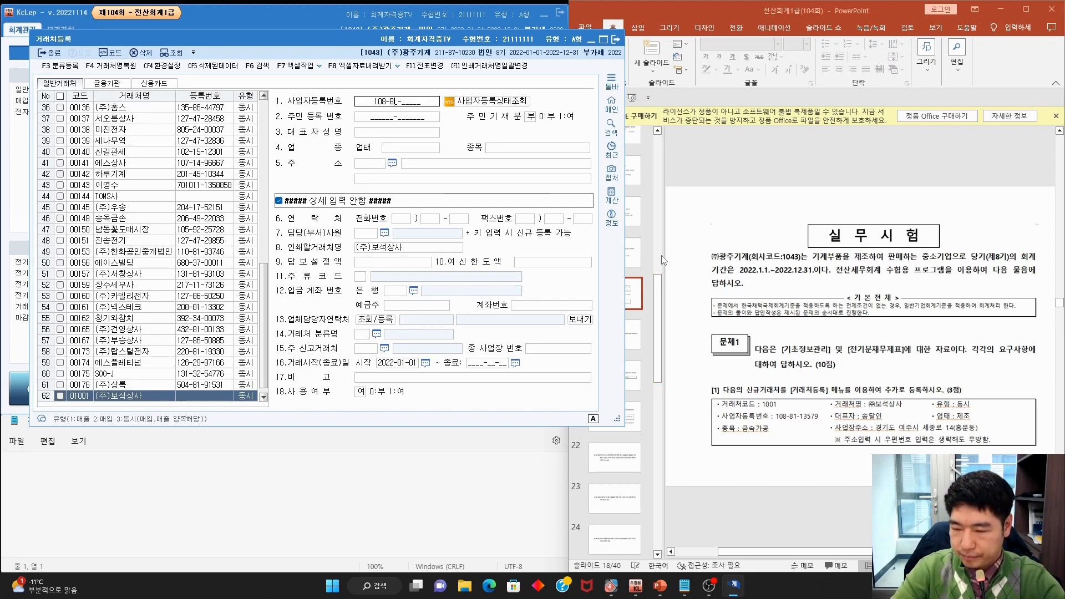
# Fill in the business registration number, representative, 업태 제조 and 종목 금속가공
pyautogui.press('Return')
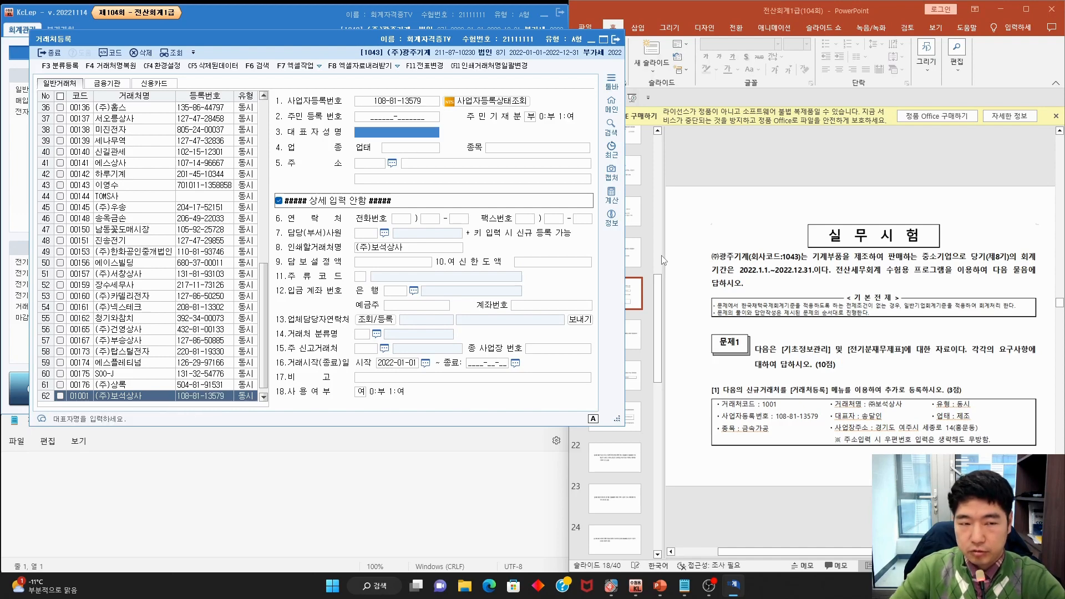
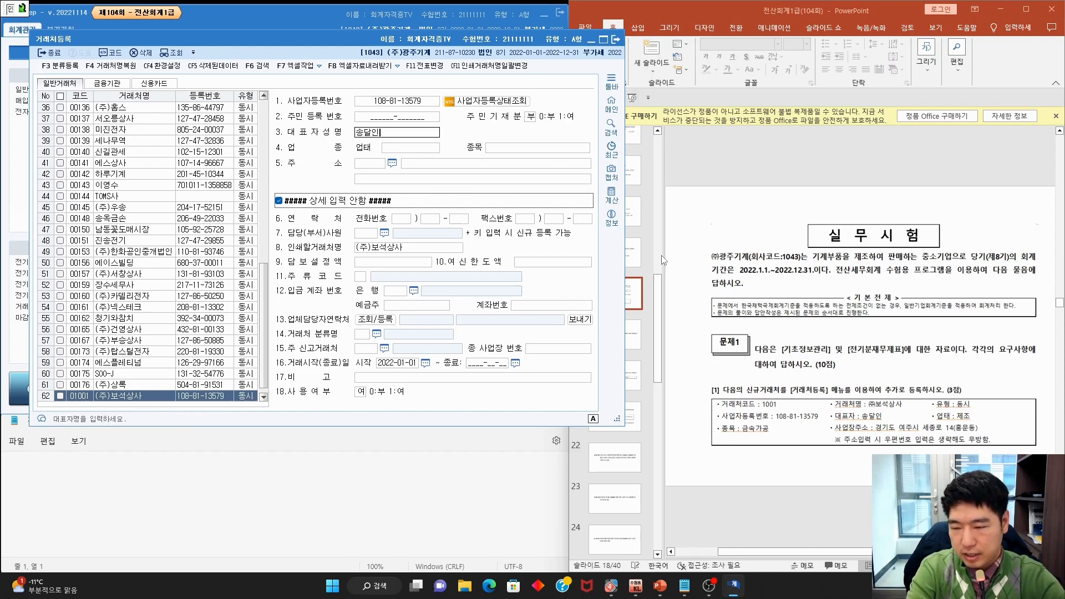
pyautogui.press('Return')
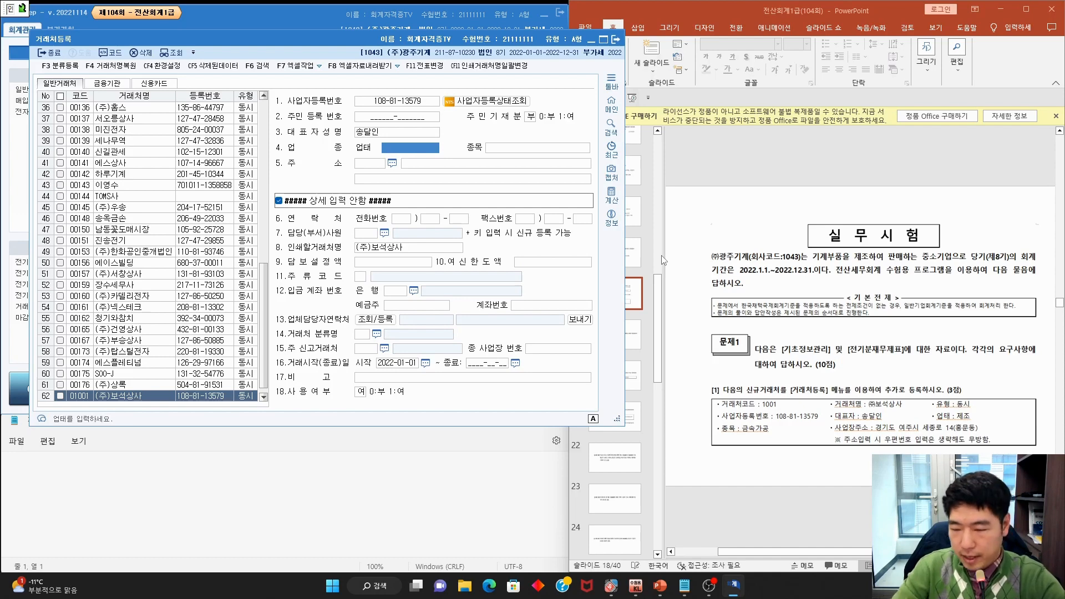
pyautogui.write('제조')
pyautogui.press('Return')
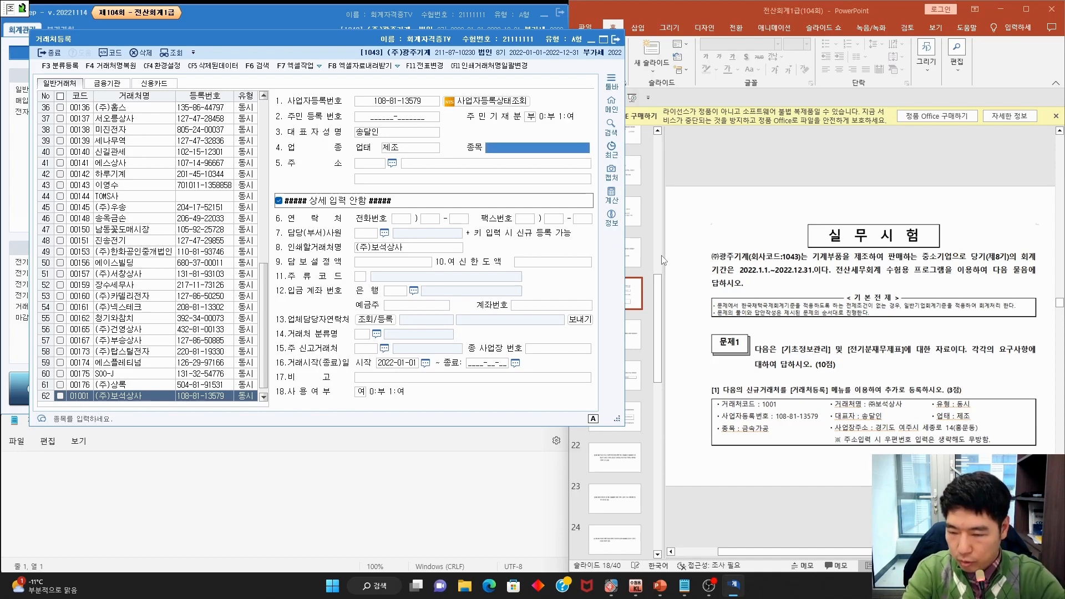
pyautogui.write('금속가공')
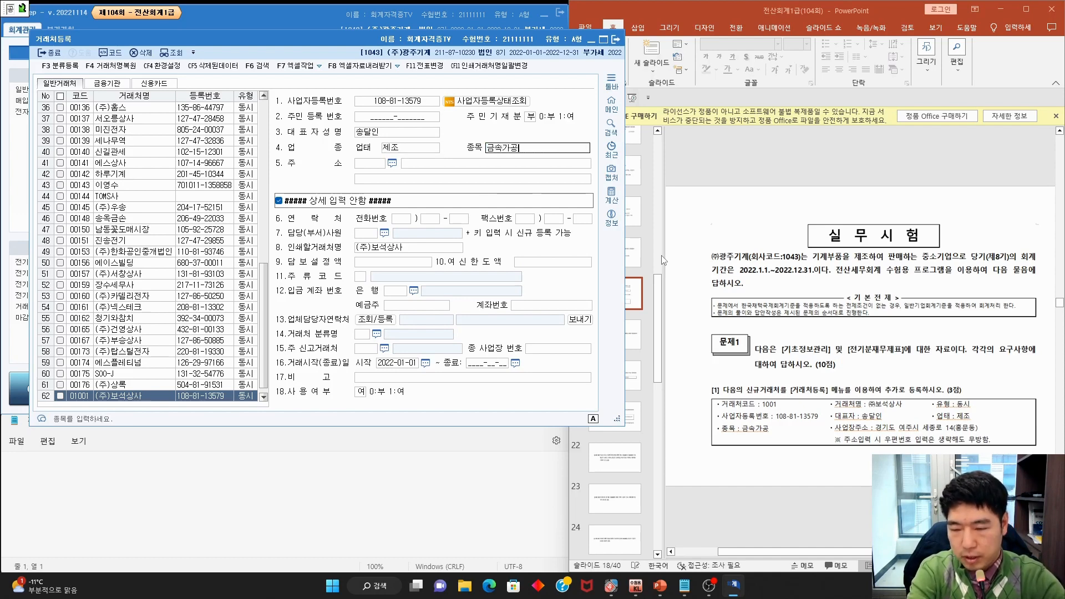
pyautogui.press('Return')
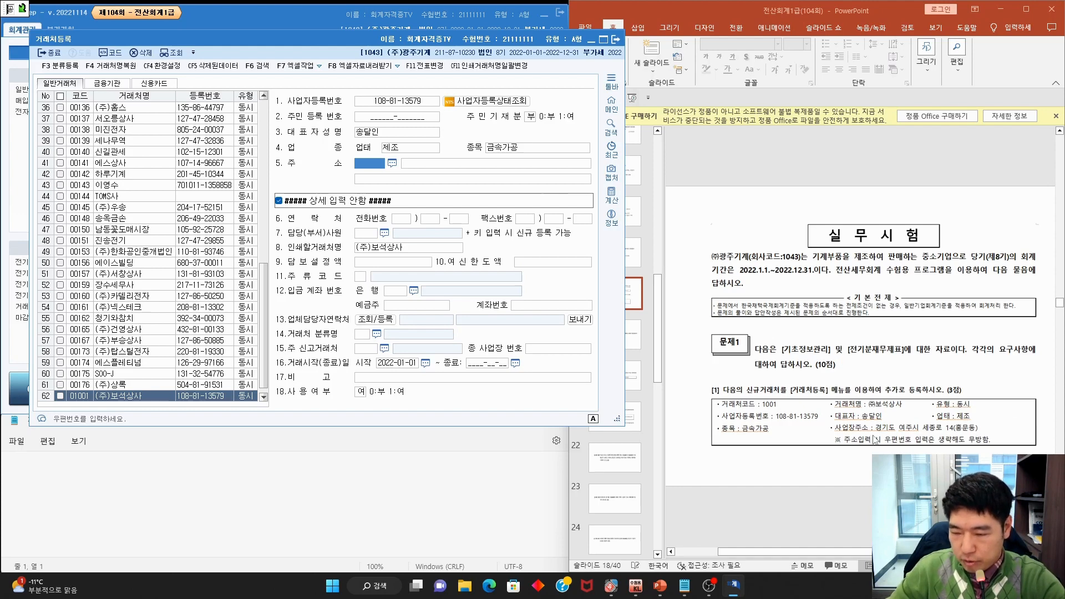
# Enter the business address without a postal code and close 거래처등록
pyautogui.moveTo(843, 445); pyautogui.dragTo(919, 451)
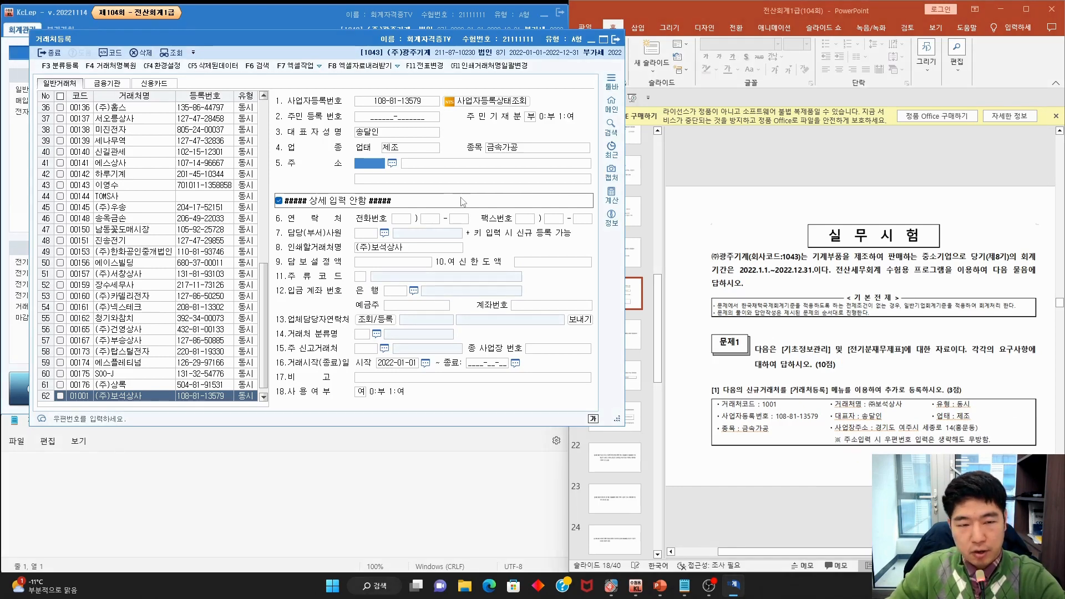
pyautogui.click(459, 167)
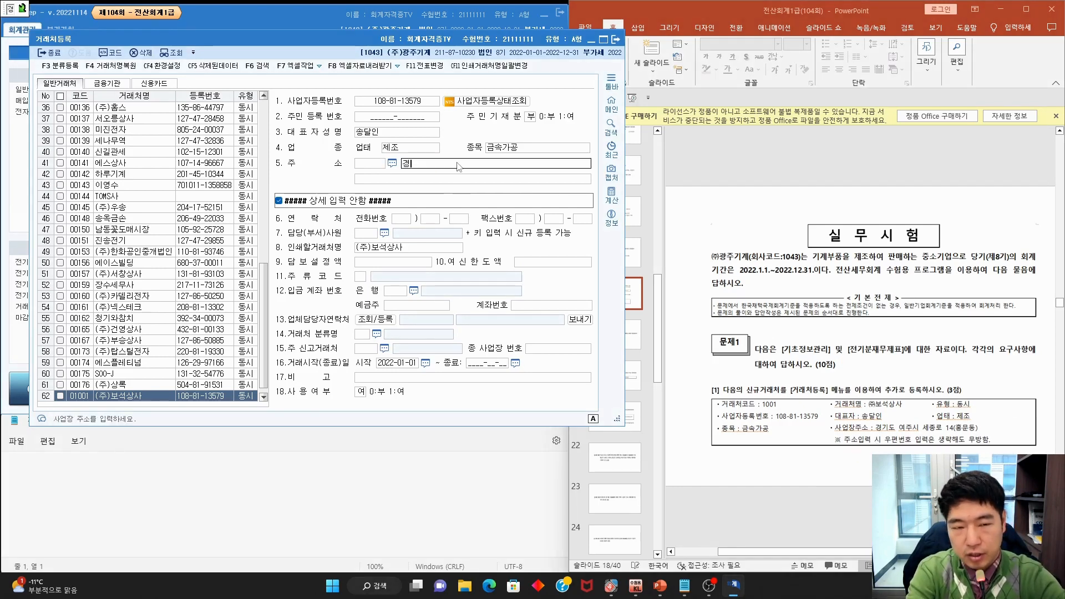
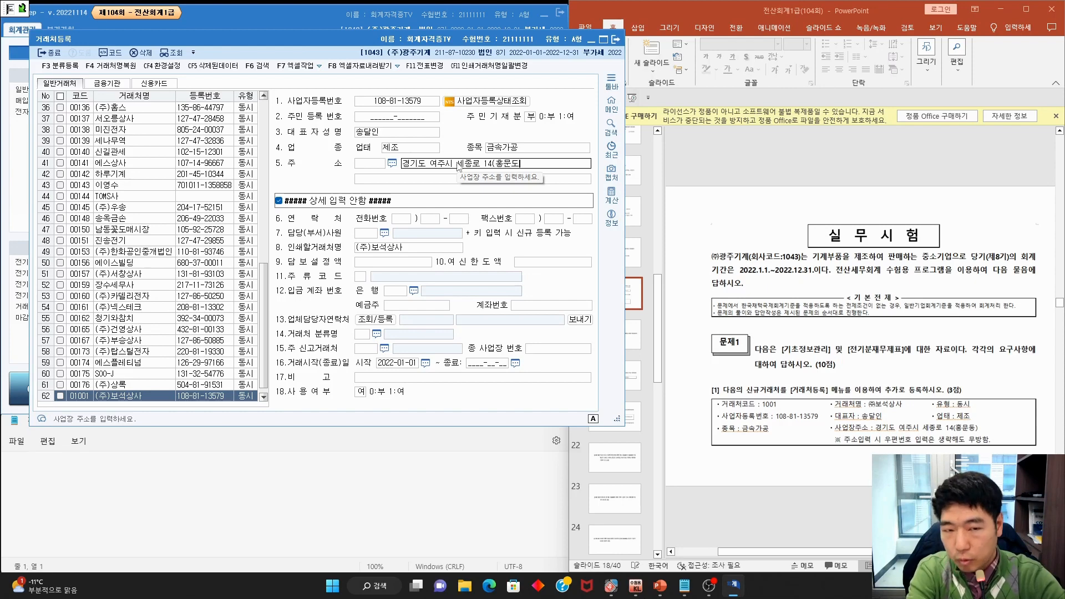
pyautogui.press('Return')
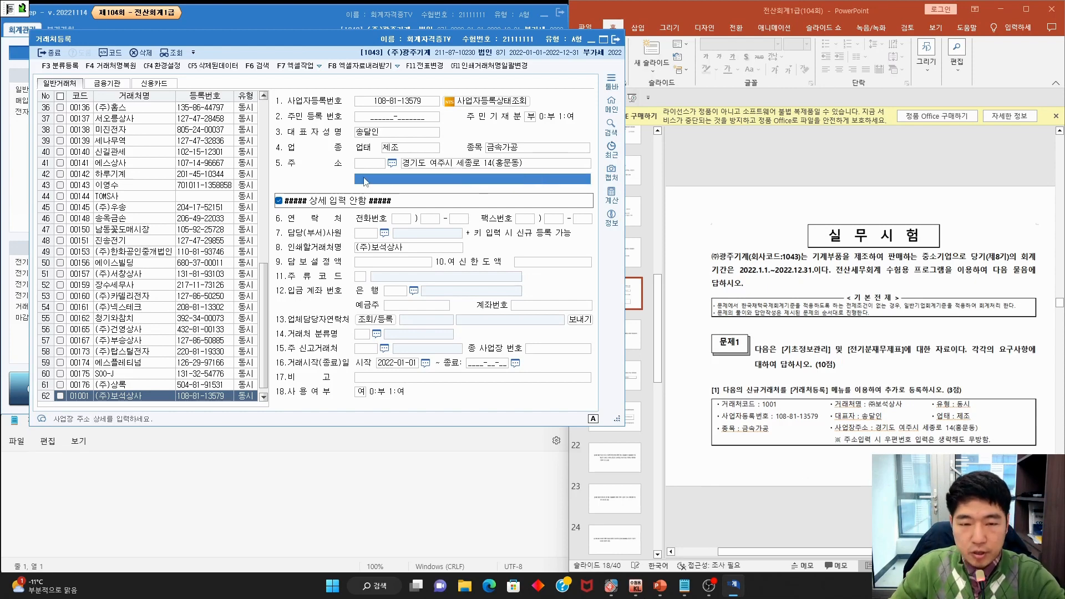
pyautogui.click(615, 39)
# Review slide 19's 복리후생비 대체적요 task, then open 계정과목및적요등록 in KcLep
pyautogui.click(756, 219)
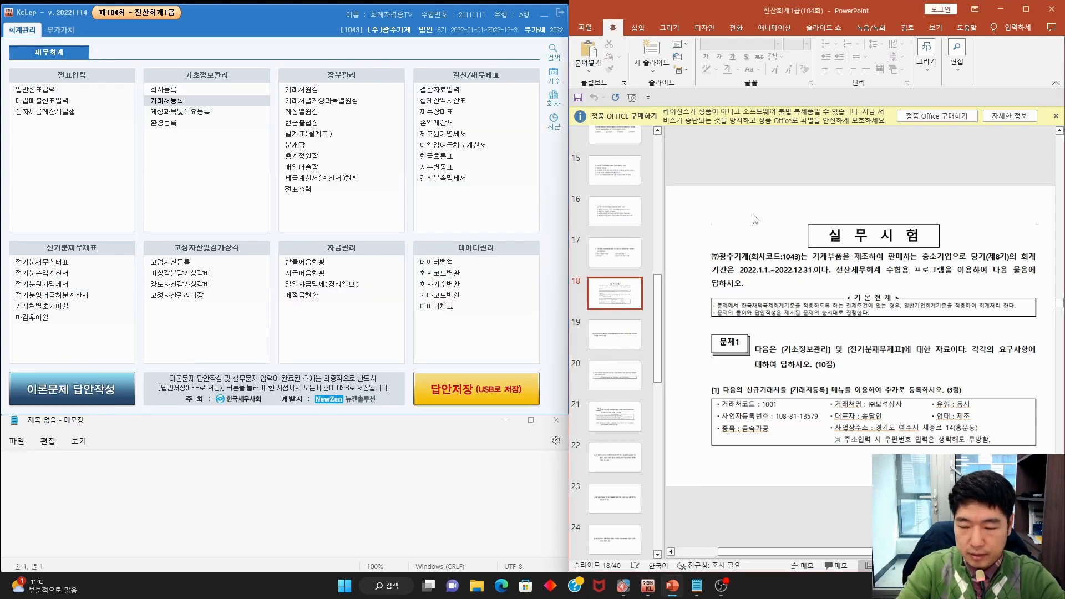
pyautogui.scroll(-2, 755, 219)
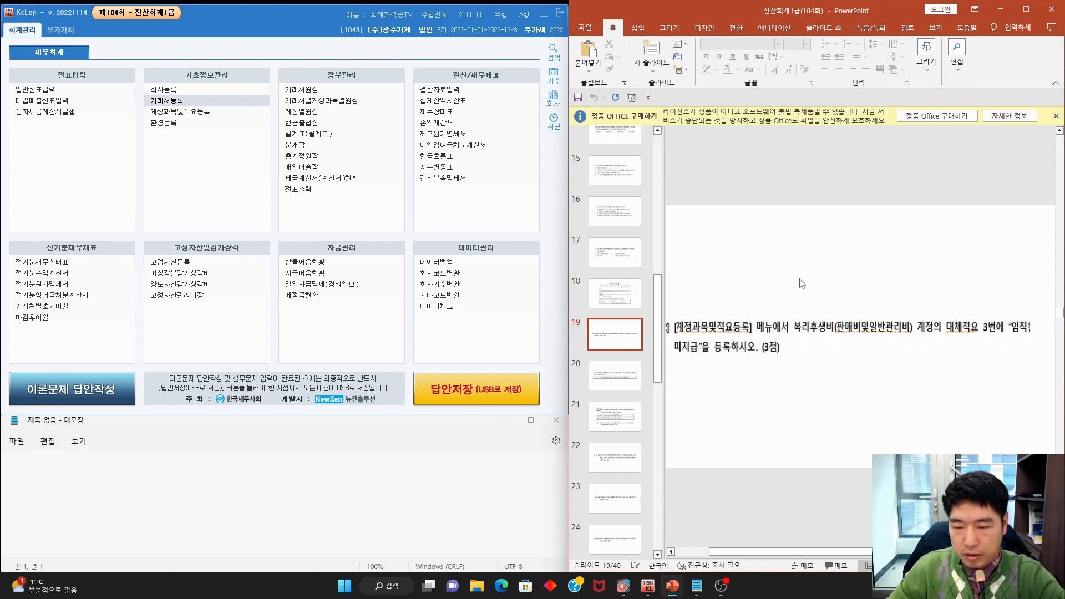
pyautogui.scroll(-1, 802, 283)
pyautogui.moveTo(787, 340)
pyautogui.mouseDown()
pyautogui.moveTo(738, 342)
pyautogui.moveTo(1037, 338)
pyautogui.mouseUp()
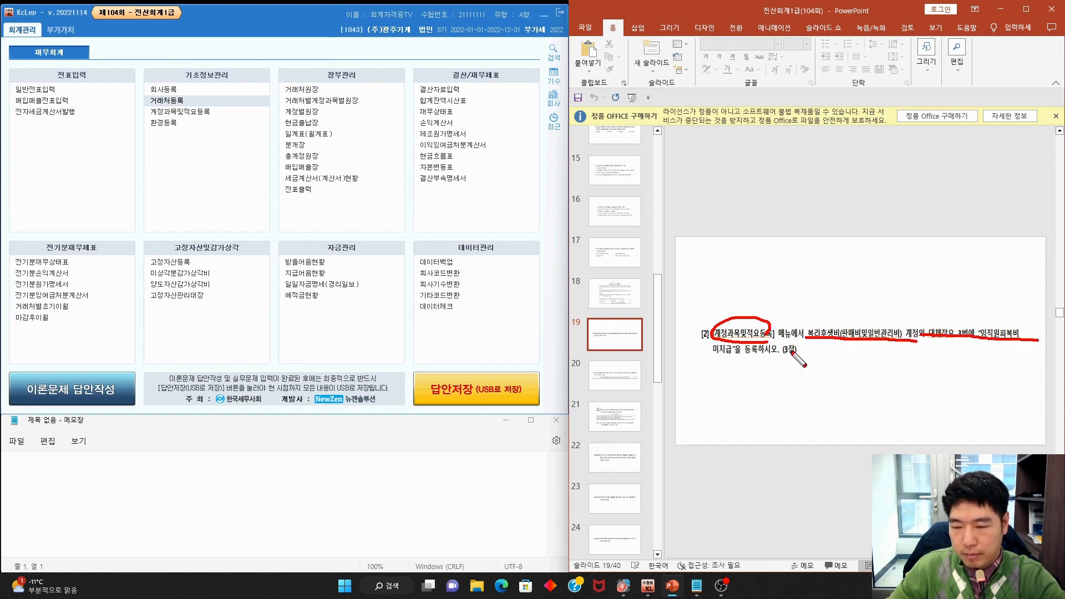
pyautogui.moveTo(712, 358); pyautogui.dragTo(752, 359)
pyautogui.press('Escape')
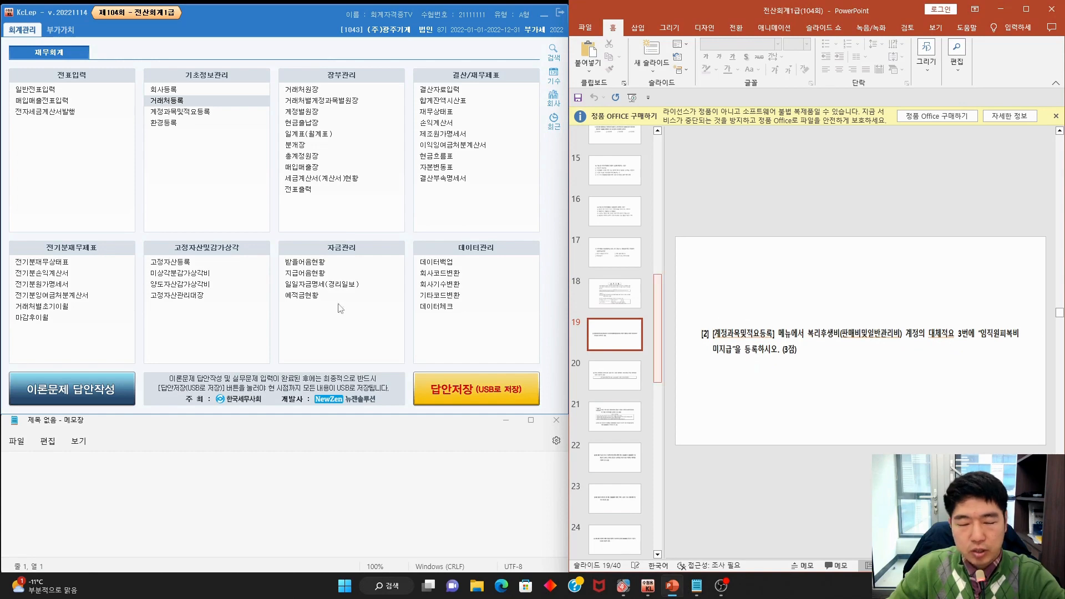
pyautogui.click(190, 115)
pyautogui.click(189, 113)
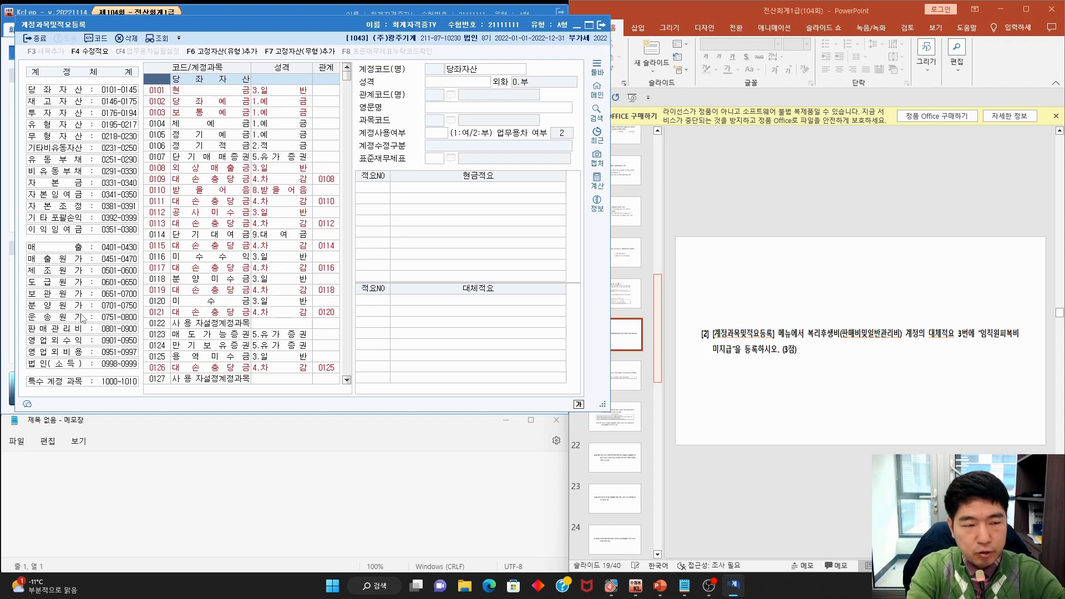
# Search the account list for 복리후생비 and step through the matches to account 0811
pyautogui.hotkey('ctrl', 'f')
pyautogui.write('보ㄱ리')
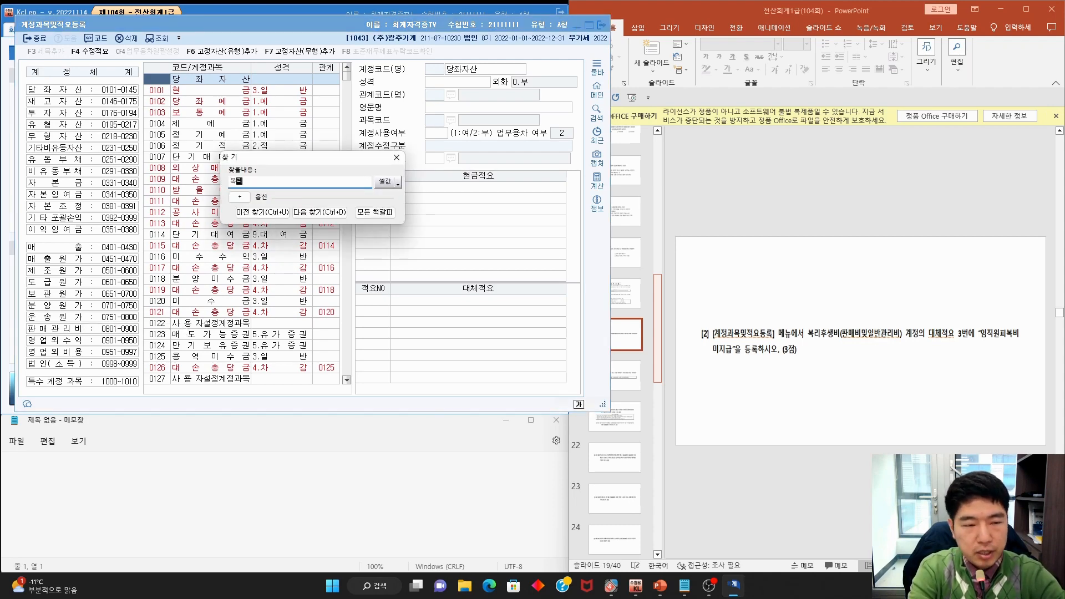
pyautogui.write('후생비')
pyautogui.press('Return')
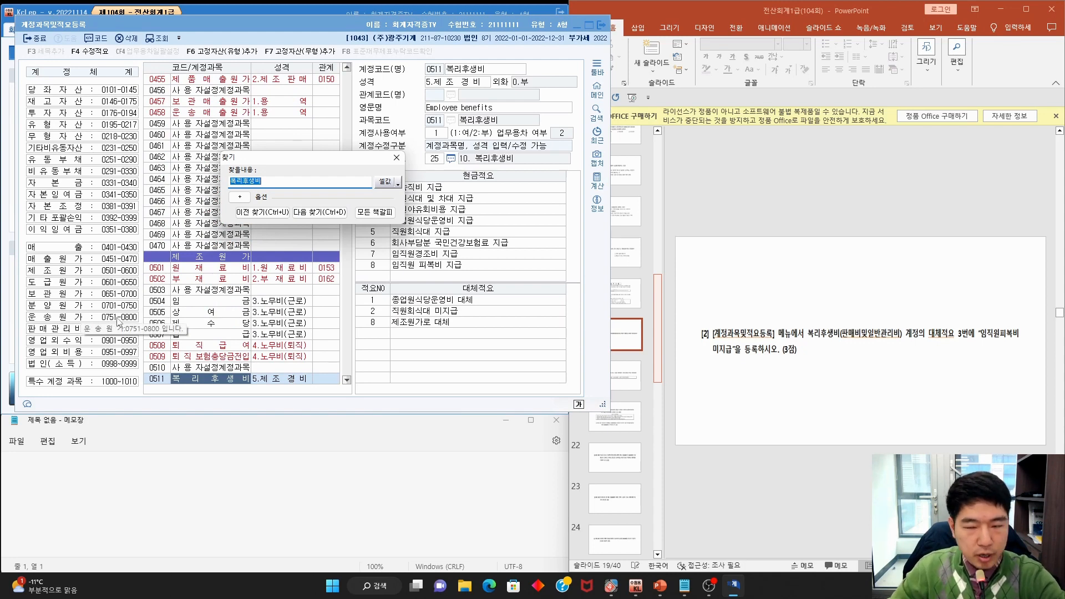
pyautogui.press('Return')
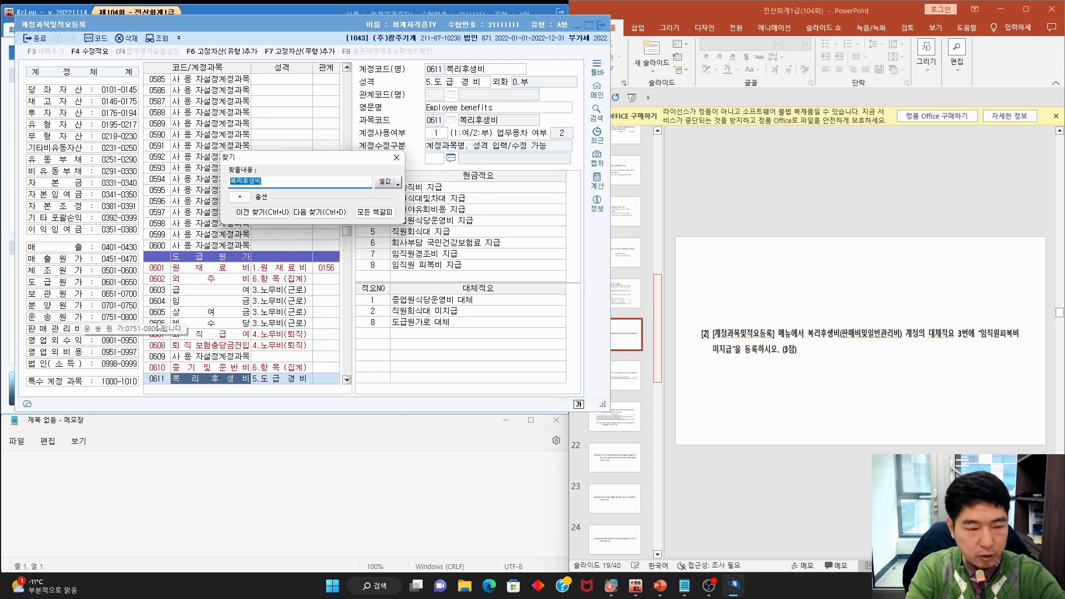
pyautogui.press('Return')
pyautogui.press('Return')
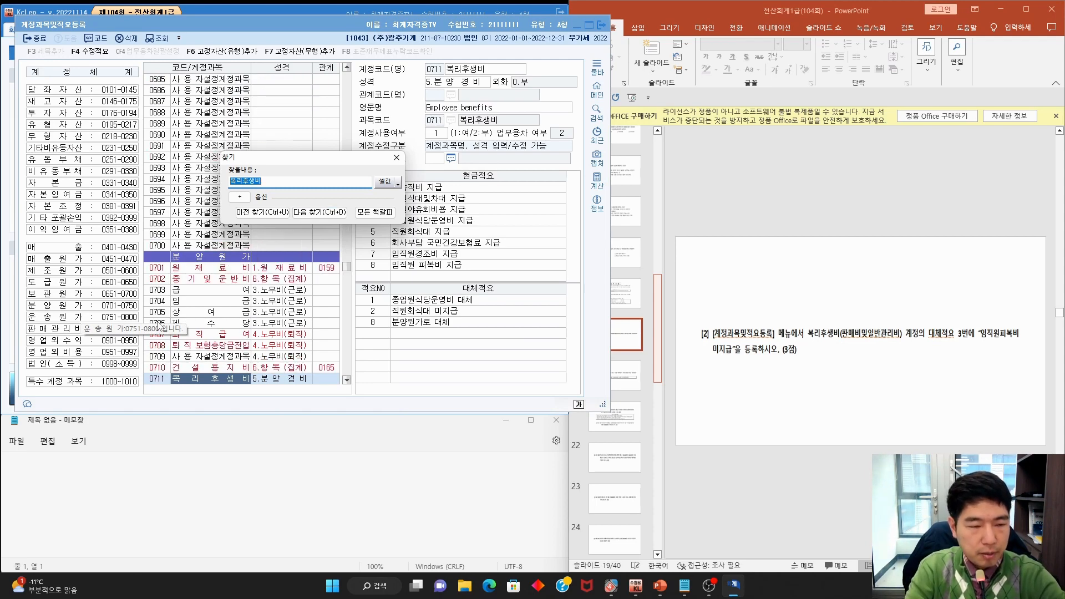
pyautogui.press('Return')
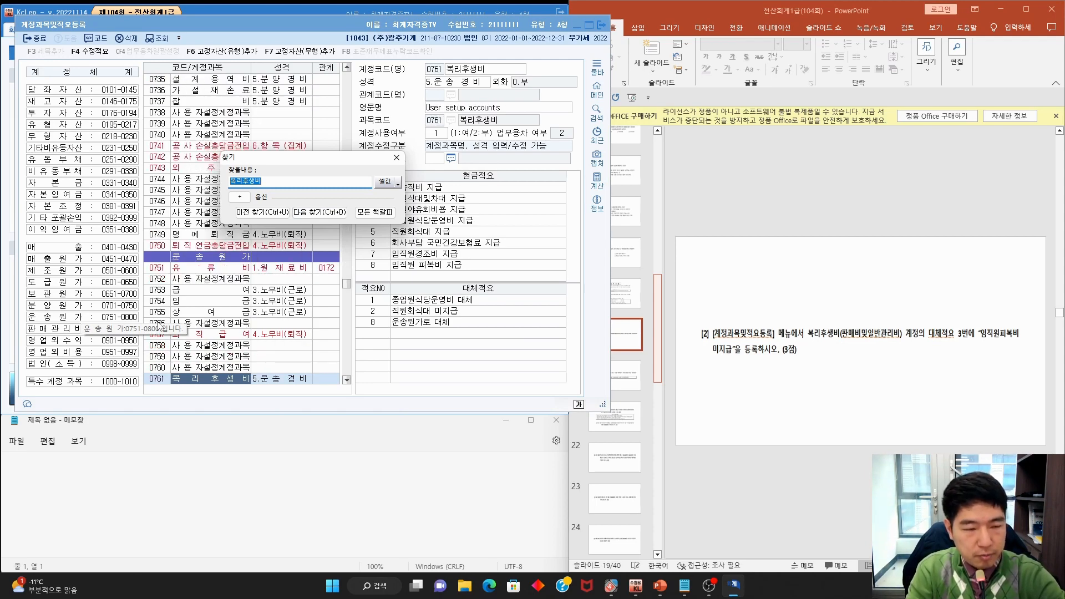
pyautogui.press('Return')
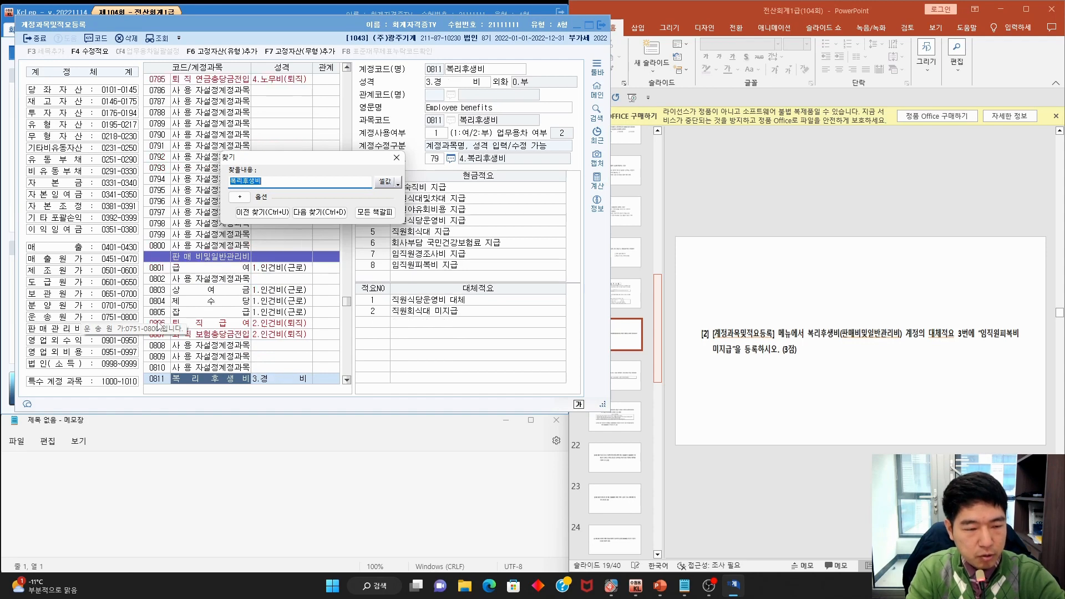
pyautogui.press('Escape')
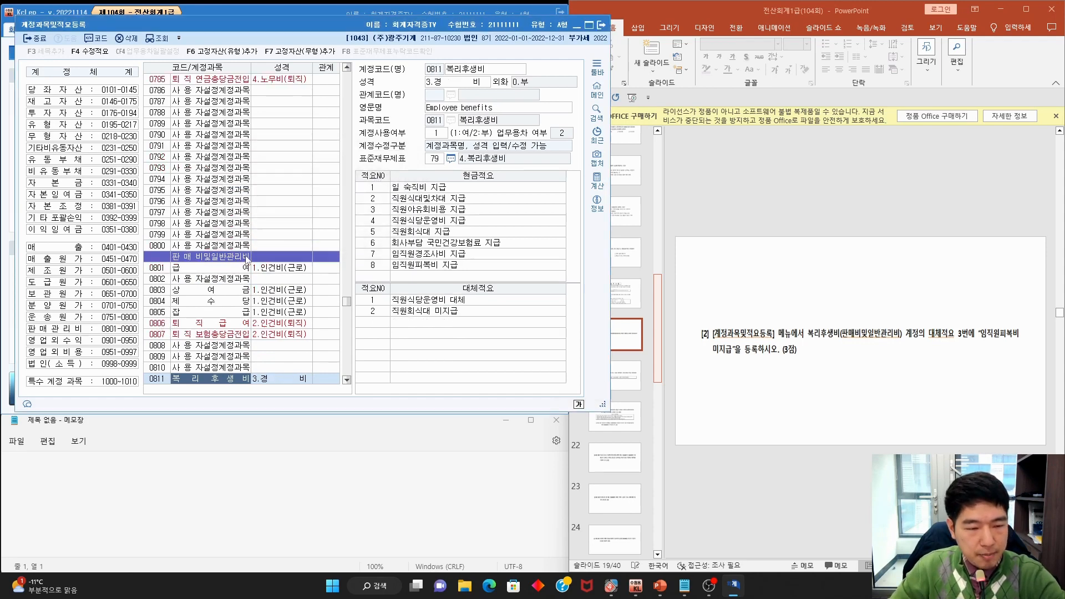
pyautogui.moveTo(253, 389)
pyautogui.mouseDown()
pyautogui.moveTo(227, 367)
pyautogui.moveTo(254, 386)
pyautogui.mouseUp()
pyautogui.press('Escape')
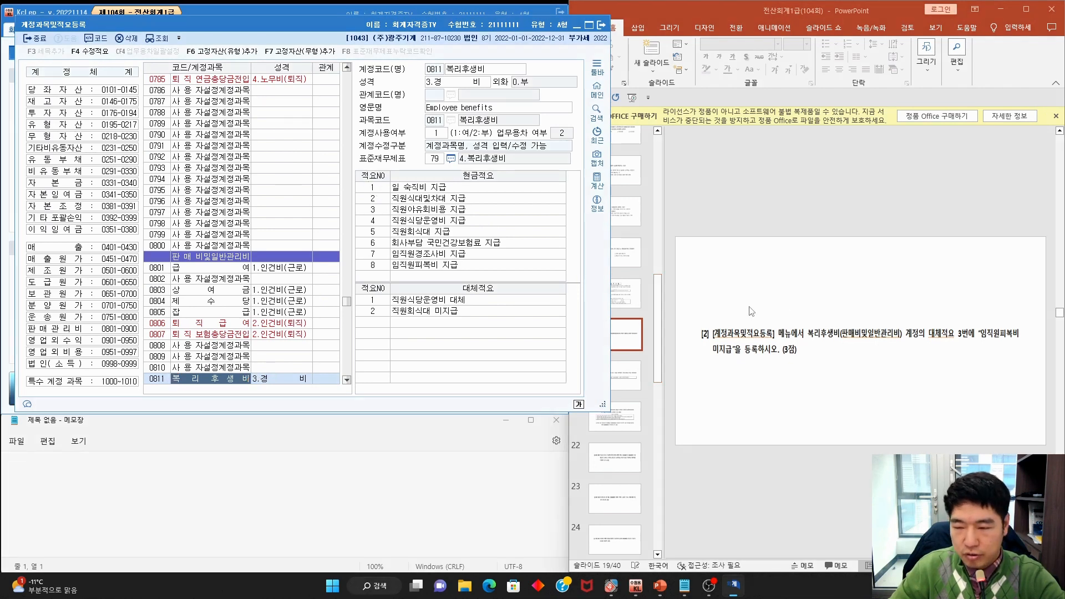
# Register 대체적요 3 '임직원피복비 미지급' for 0811 and close the registration window
pyautogui.click(381, 325)
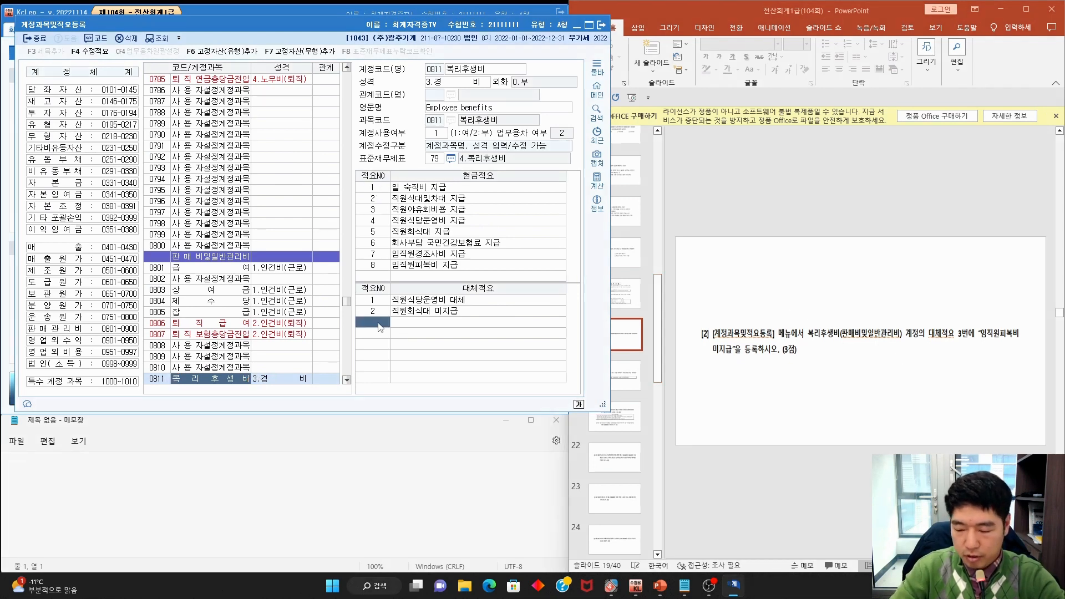
pyautogui.write('3')
pyautogui.press('Return')
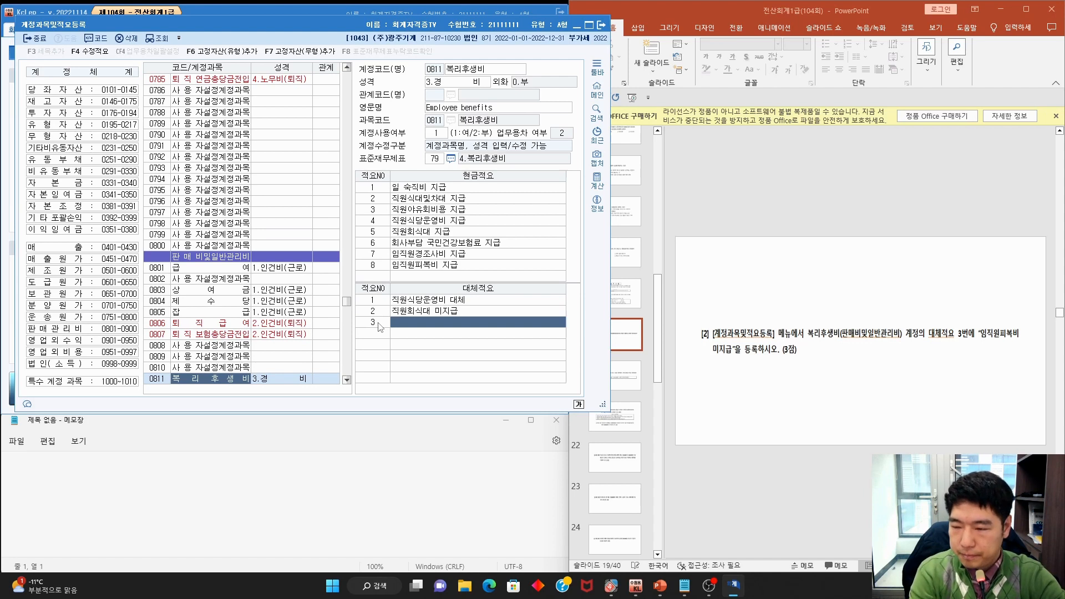
pyautogui.write('임직원')
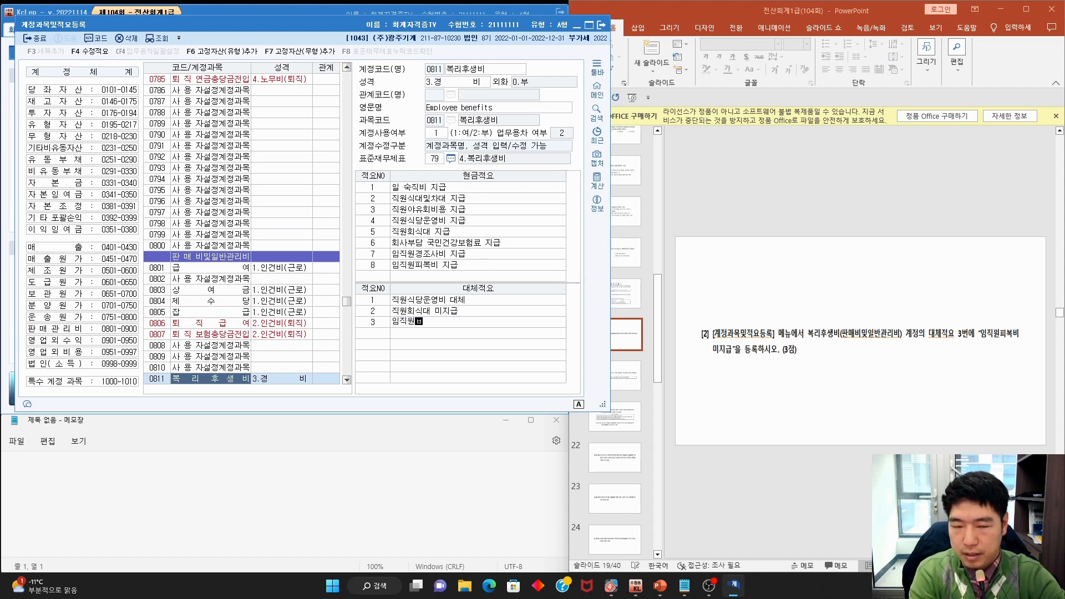
pyautogui.write('피복비 ')
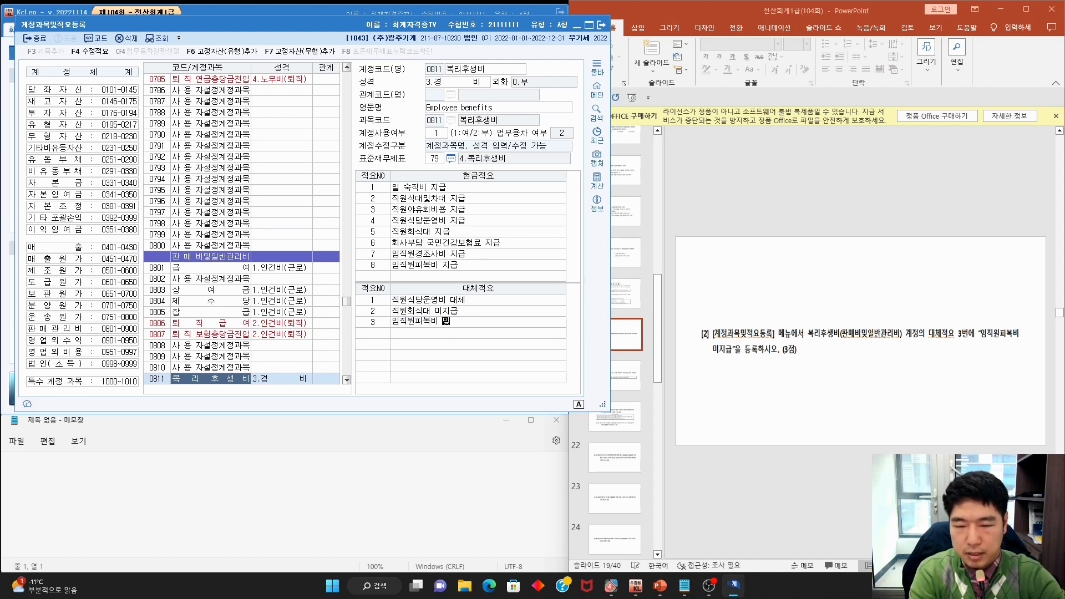
pyautogui.write('미지급')
pyautogui.press('Return')
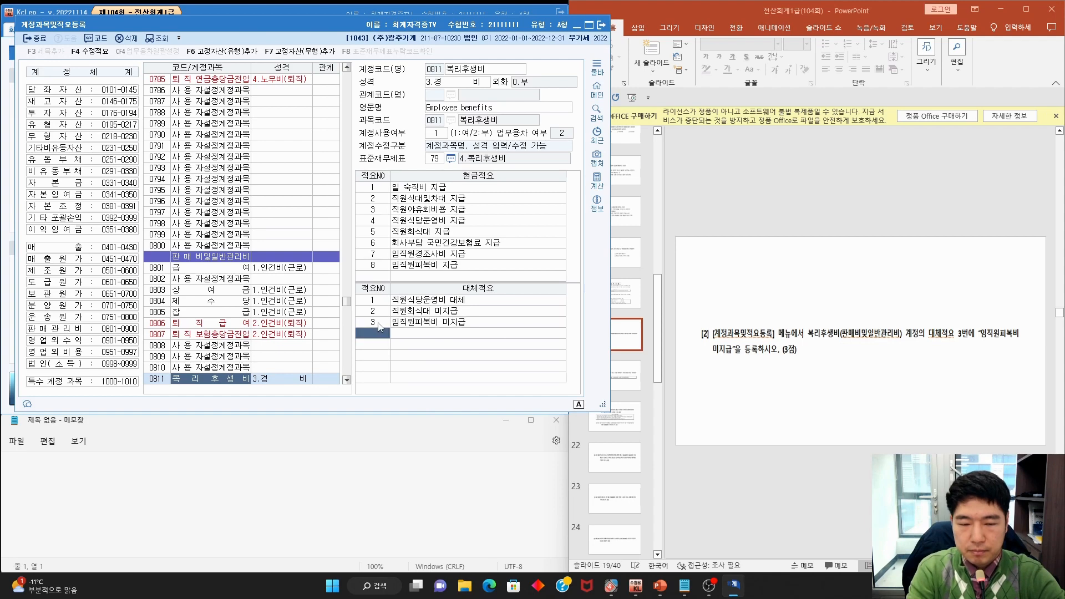
pyautogui.click(601, 25)
pyautogui.click(747, 205)
pyautogui.scroll(-1, 747, 205)
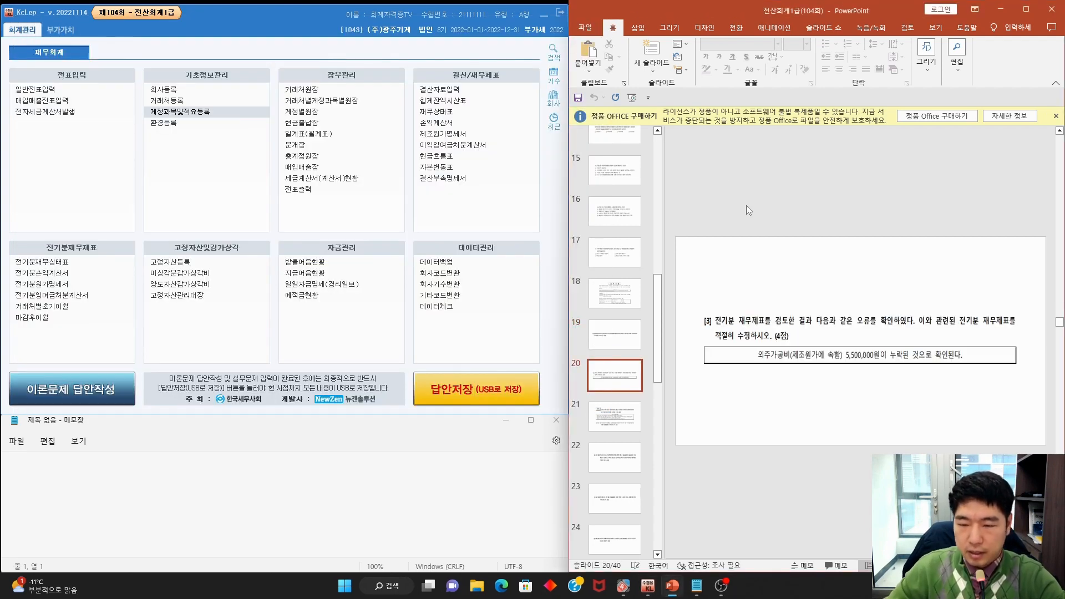
pyautogui.moveTo(712, 328); pyautogui.dragTo(1002, 328)
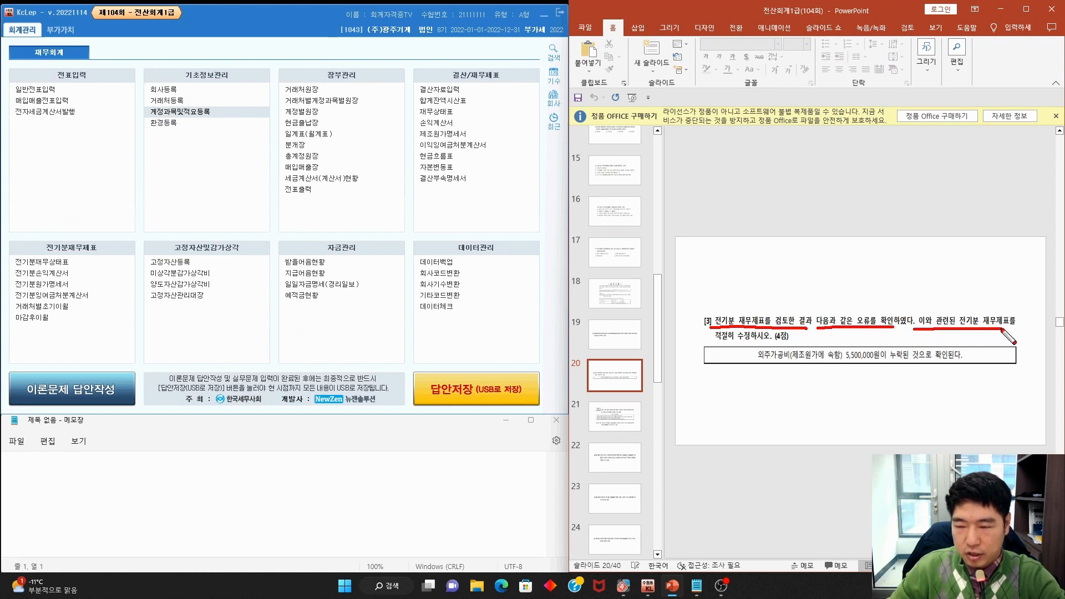
pyautogui.press('Escape')
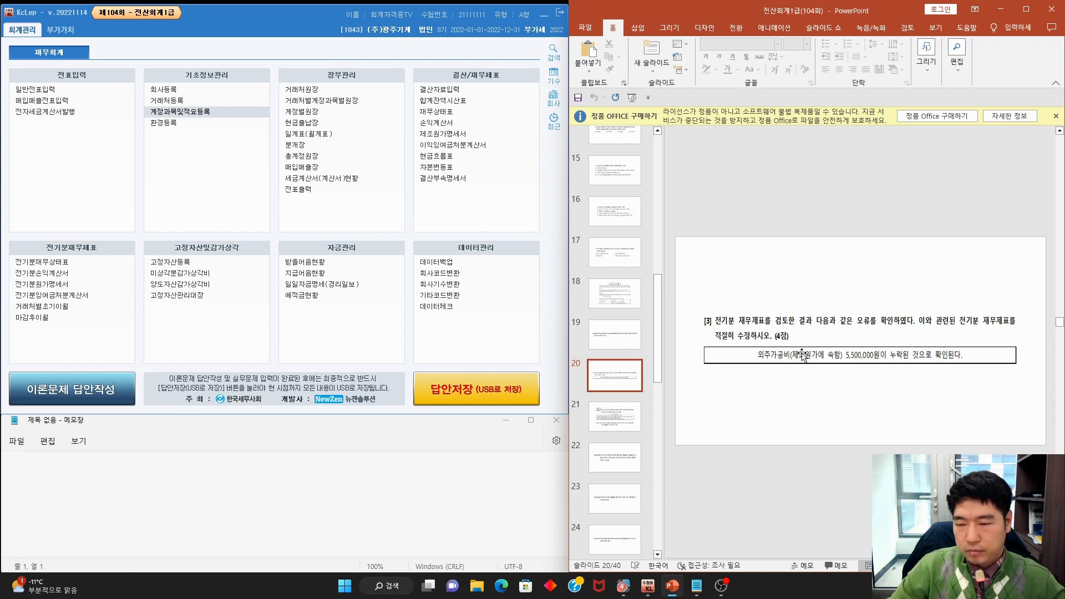
pyautogui.moveTo(865, 368)
pyautogui.mouseDown()
pyautogui.moveTo(855, 369)
pyautogui.moveTo(860, 341)
pyautogui.moveTo(867, 366)
pyautogui.moveTo(948, 364)
pyautogui.mouseUp()
pyautogui.press('Escape')
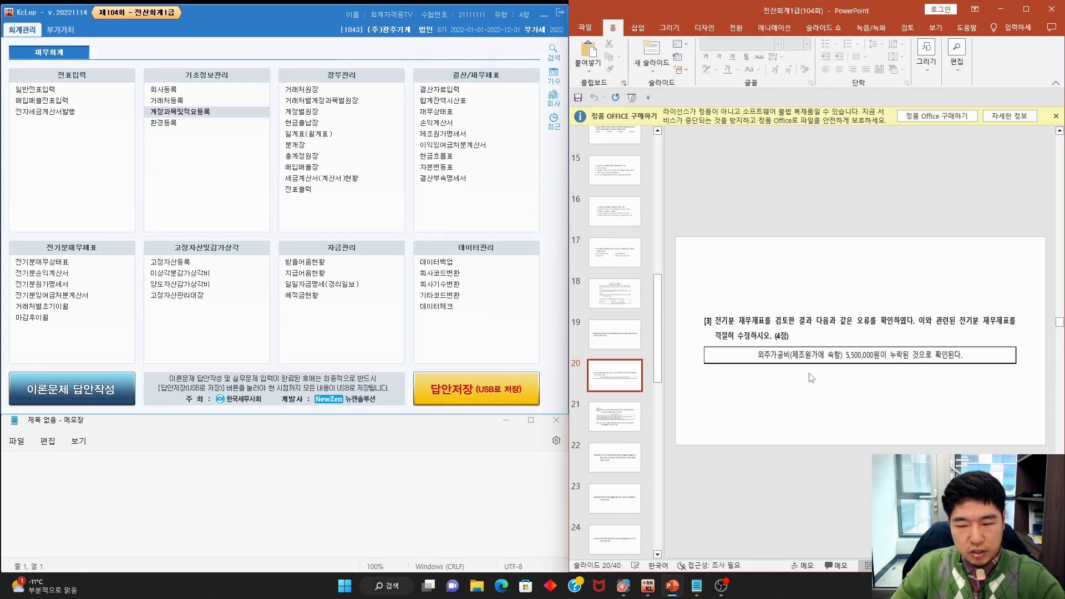
pyautogui.click(87, 286)
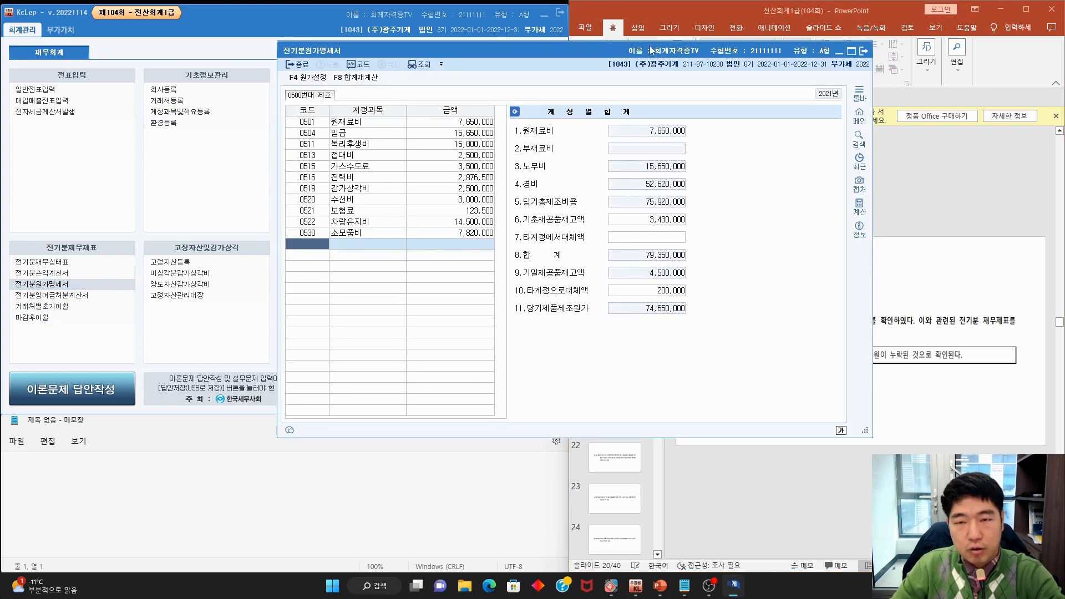
# Add account 0533 외주가공비 with 5,500,000 to the prior-period cost statement
pyautogui.moveTo(650, 45); pyautogui.dragTo(391, 52)
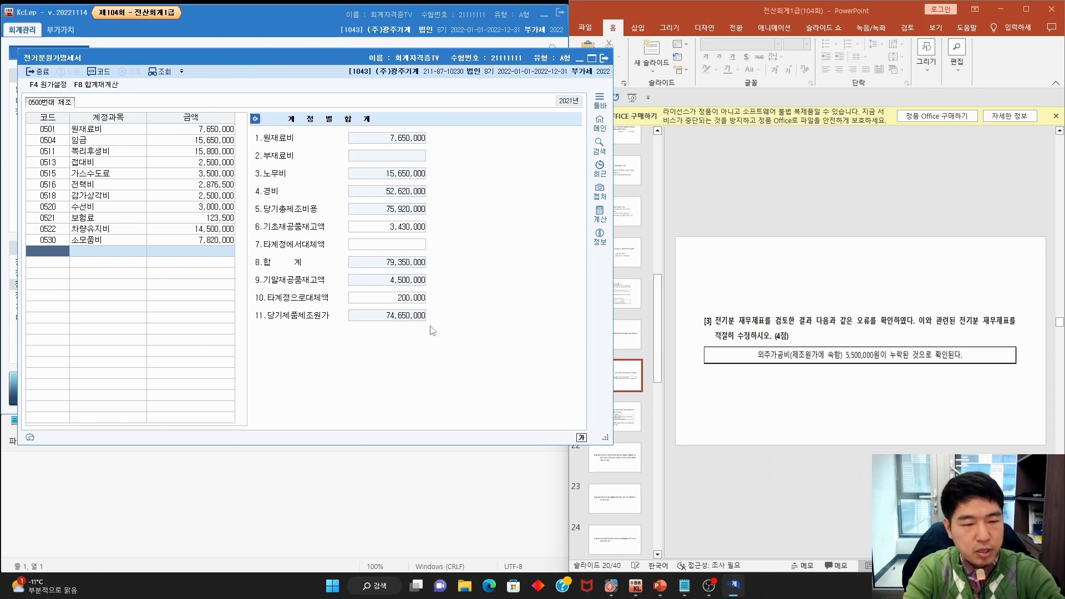
pyautogui.press('F2')
pyautogui.write('외주')
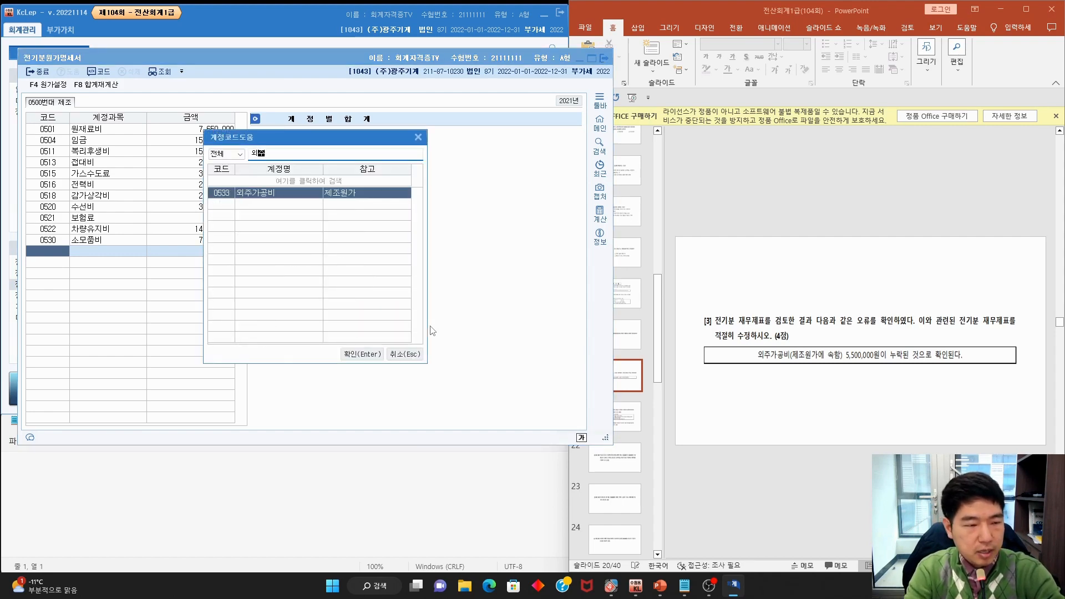
pyautogui.press('Return')
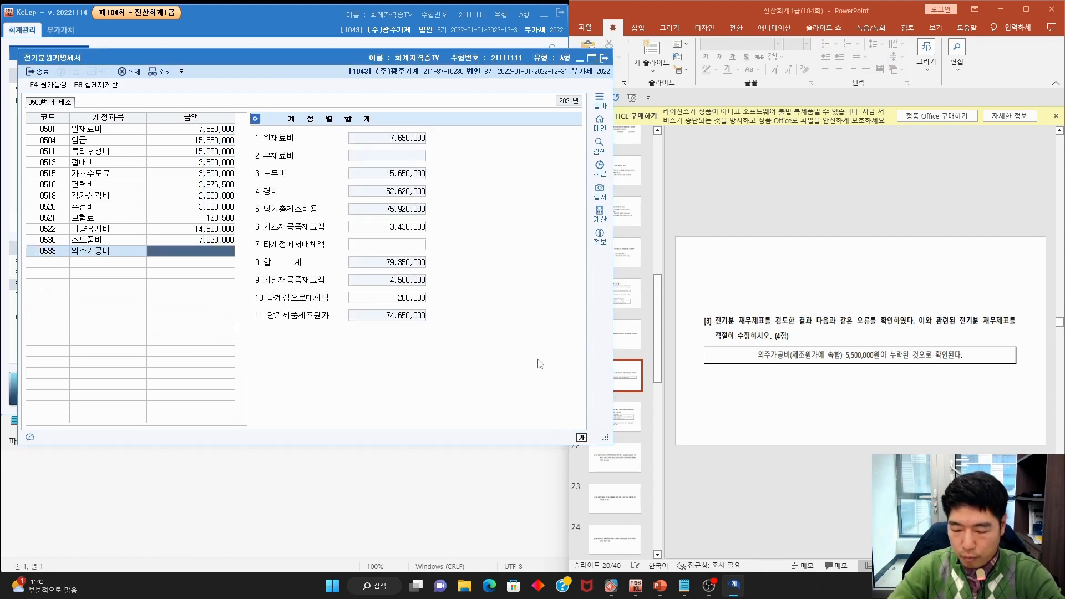
pyautogui.write('5,500,000')
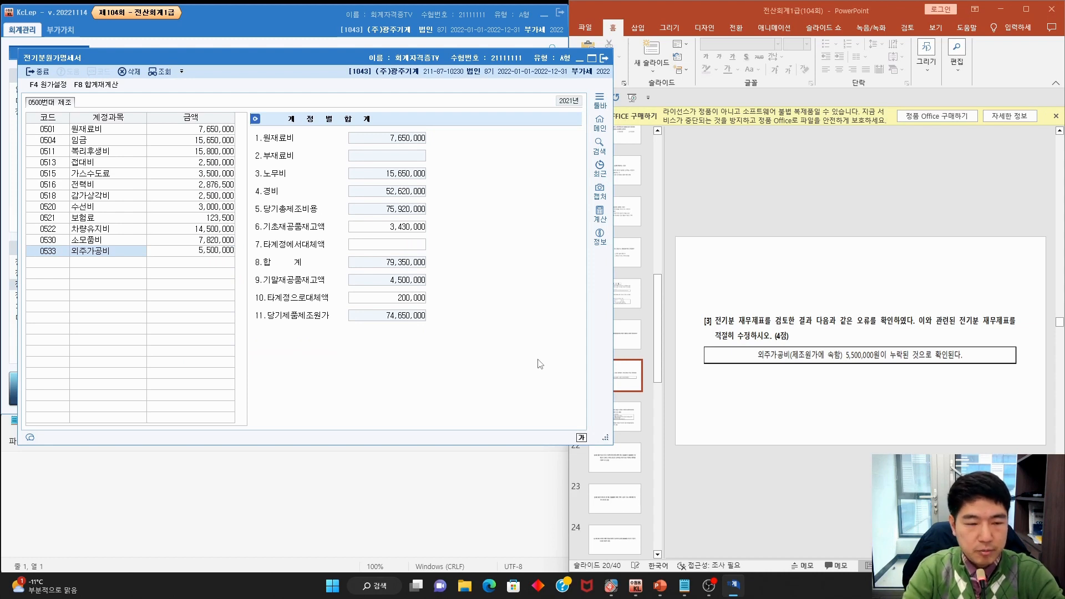
pyautogui.press('Return')
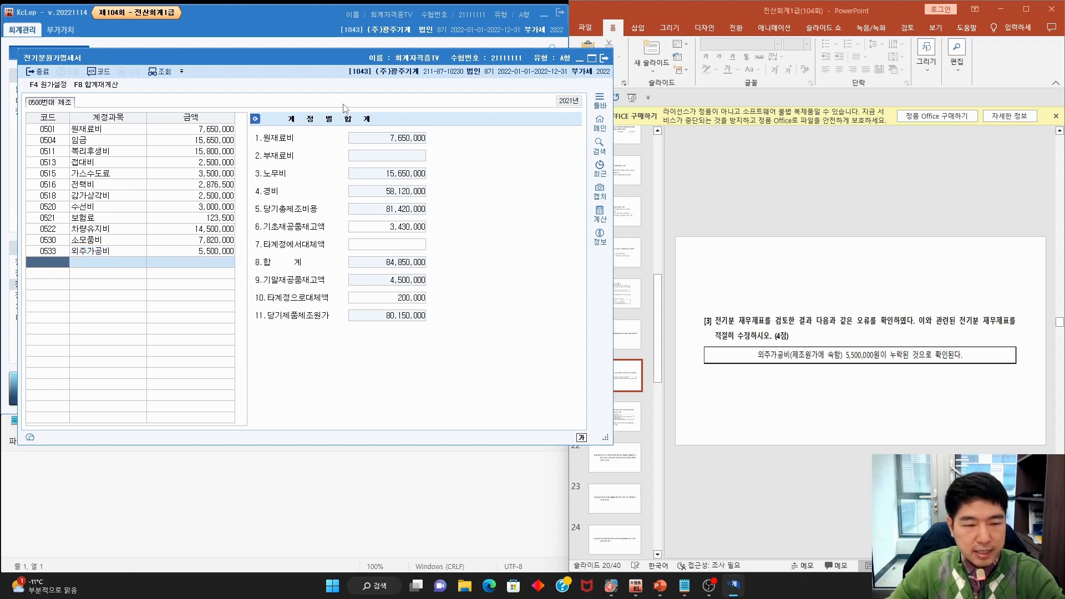
# Check the updated cost statement totals and open the prior-period income statement
pyautogui.hotkey('ctrl', '2')
pyautogui.moveTo(435, 213)
pyautogui.mouseDown()
pyautogui.moveTo(388, 218)
pyautogui.moveTo(444, 228)
pyautogui.mouseUp()
pyautogui.press('Escape')
pyautogui.moveTo(425, 60); pyautogui.dragTo(548, 52)
pyautogui.click(84, 274)
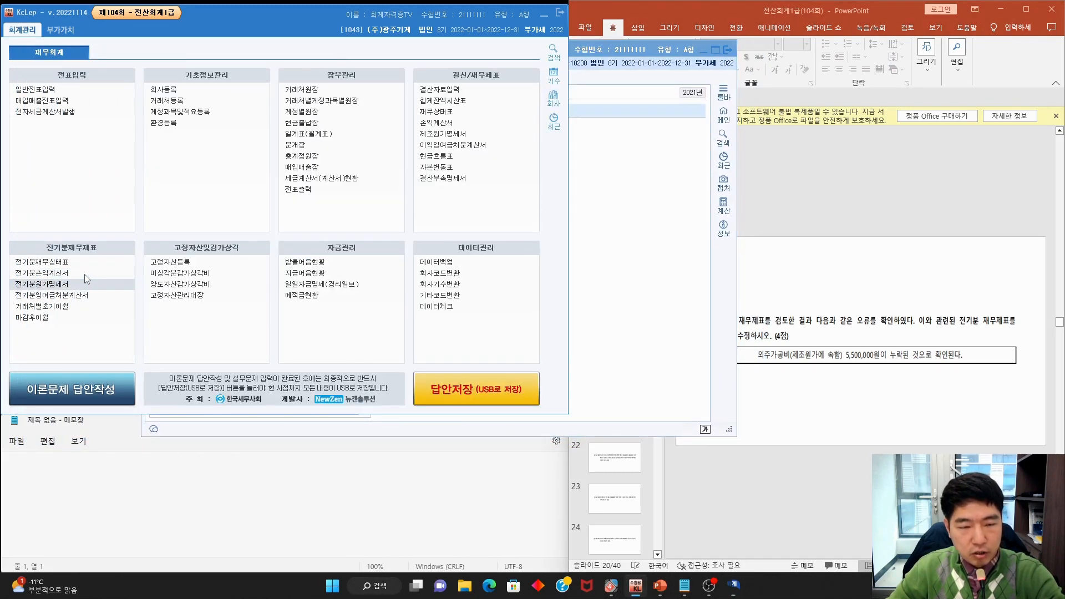
# Open the 제품매출원가 breakdown beside the cost statement showing the 80,150,000 manufacturing cost
pyautogui.click(669, 189)
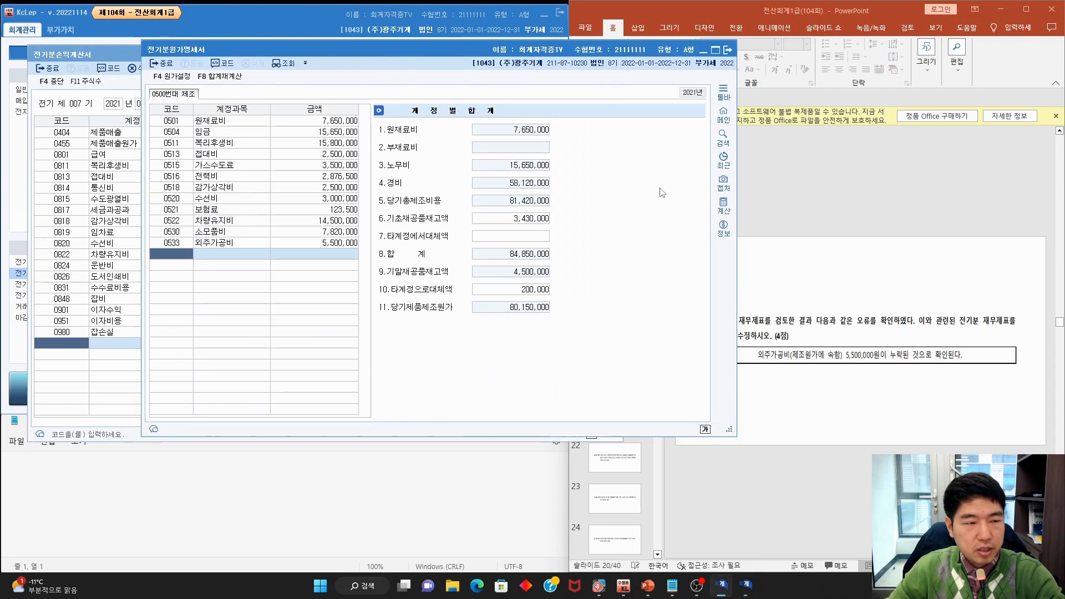
pyautogui.click(113, 143)
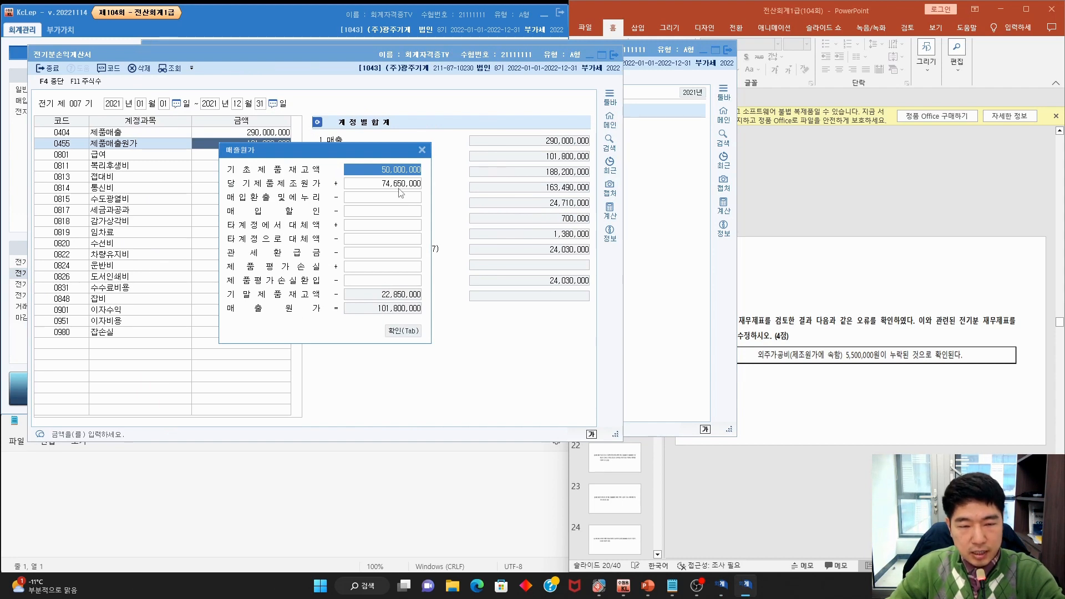
pyautogui.click(658, 248)
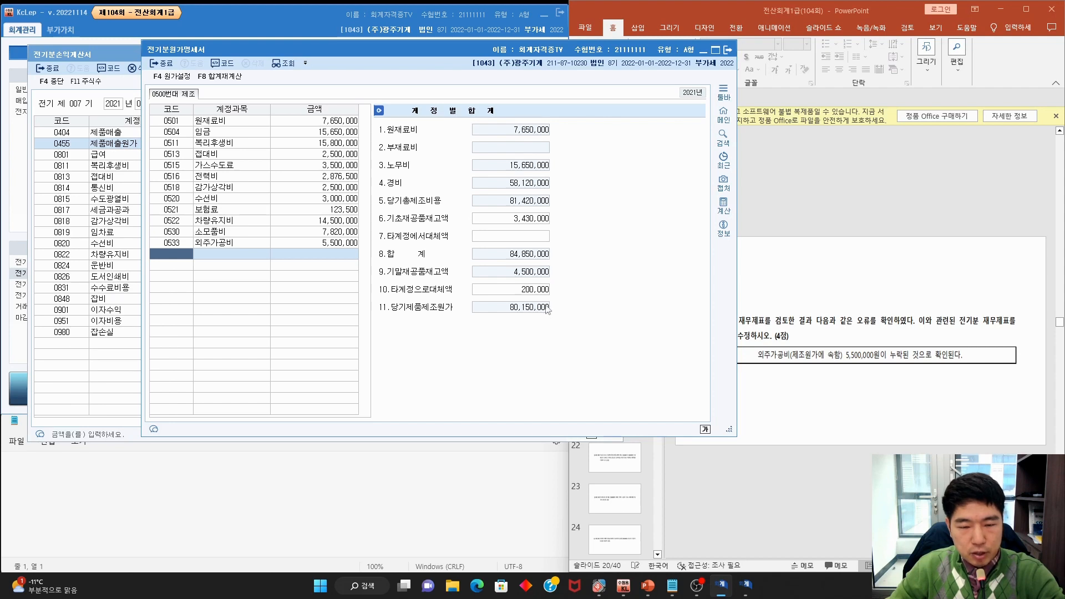
pyautogui.moveTo(554, 319); pyautogui.dragTo(552, 321)
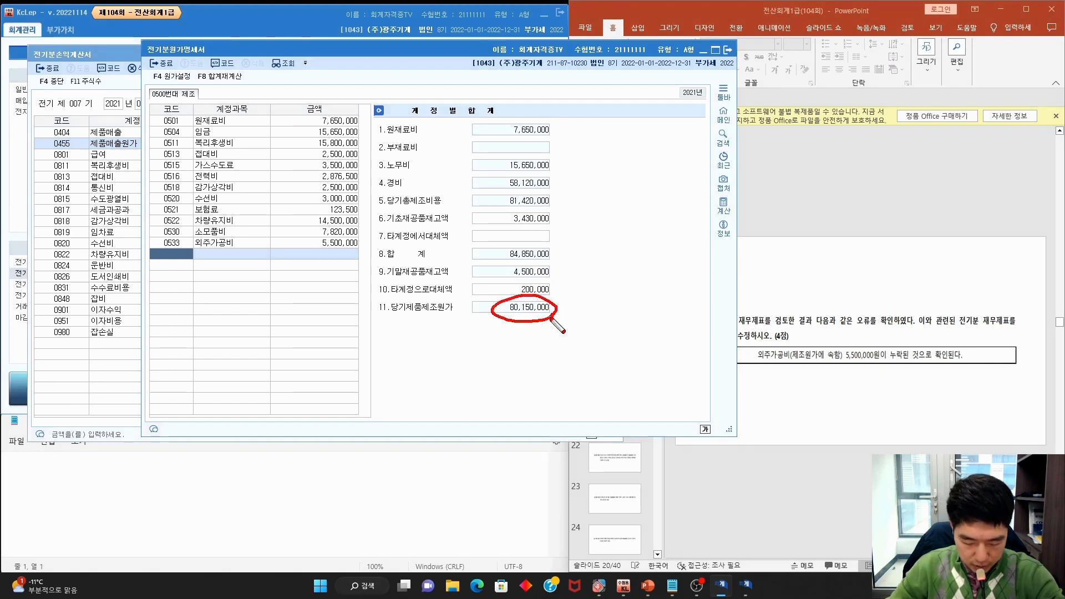
pyautogui.press('Escape')
pyautogui.moveTo(423, 49); pyautogui.dragTo(514, 63)
pyautogui.click(314, 51)
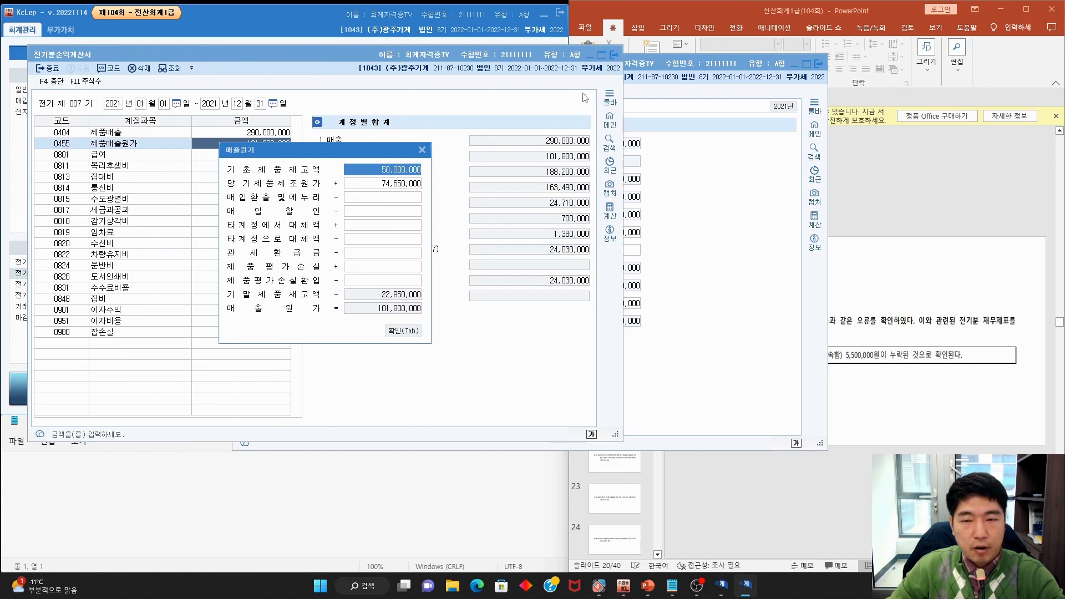
pyautogui.moveTo(673, 67); pyautogui.dragTo(708, 67)
pyautogui.moveTo(551, 63); pyautogui.dragTo(689, 64)
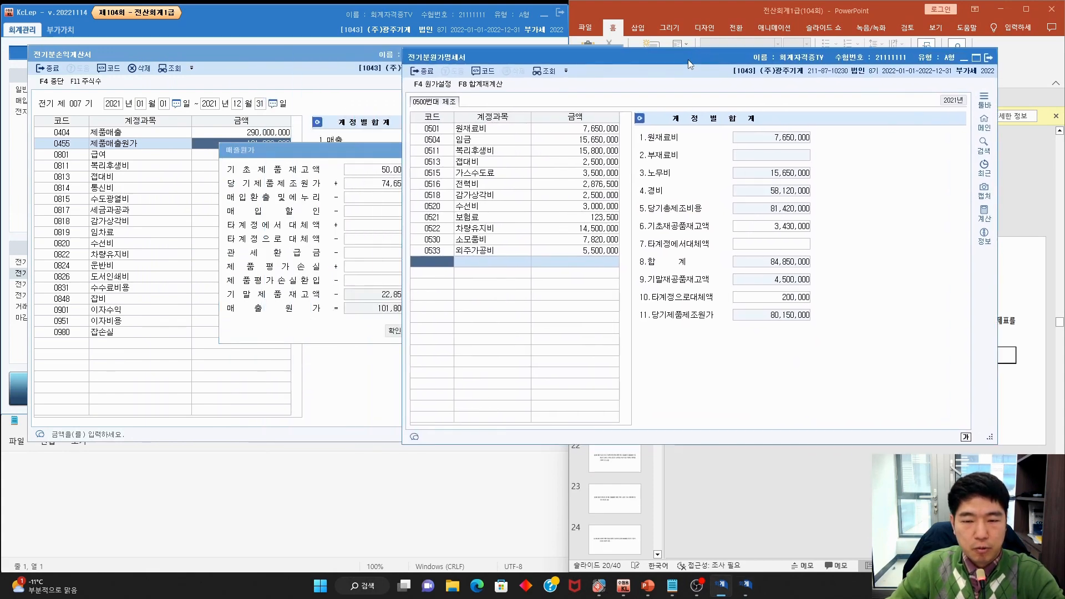
# Change 당기제품제조원가 to 80,150,000, giving 매출원가 107,300,000, and close the cost statement
pyautogui.click(388, 185)
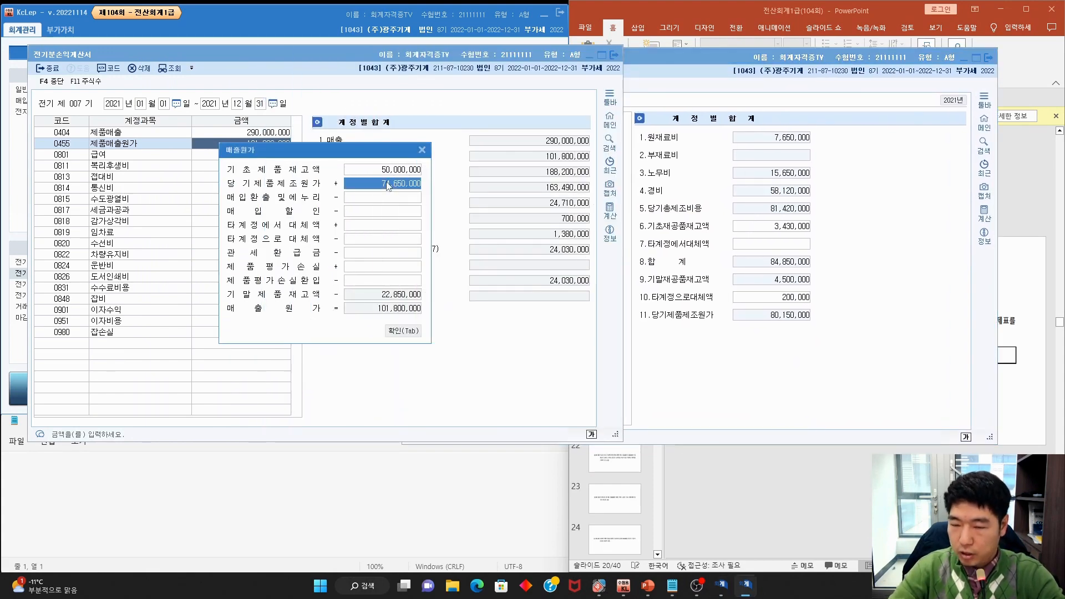
pyautogui.write('80')
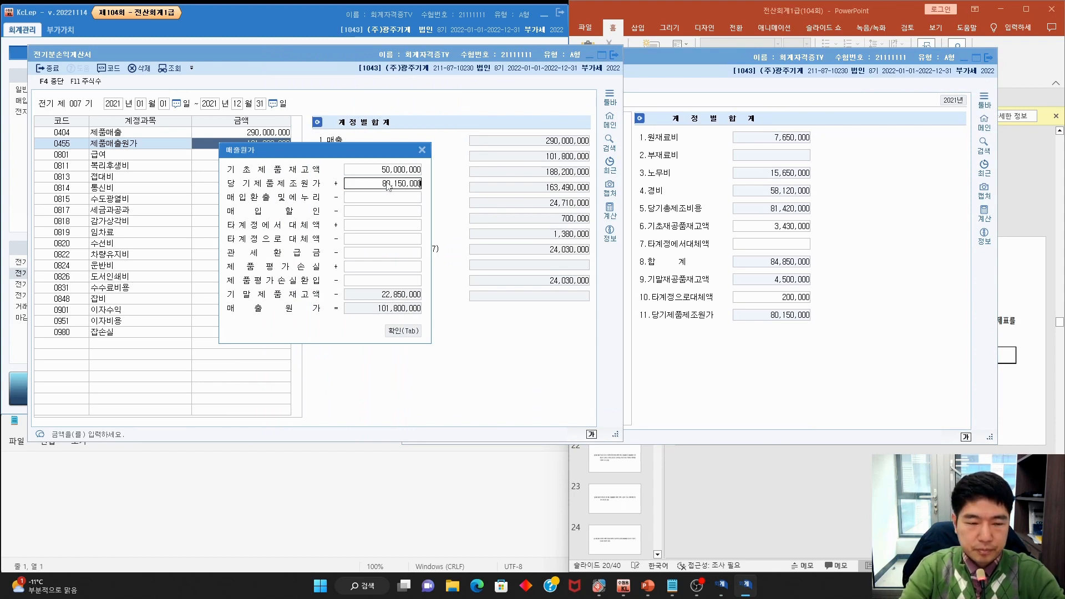
pyautogui.press('Return')
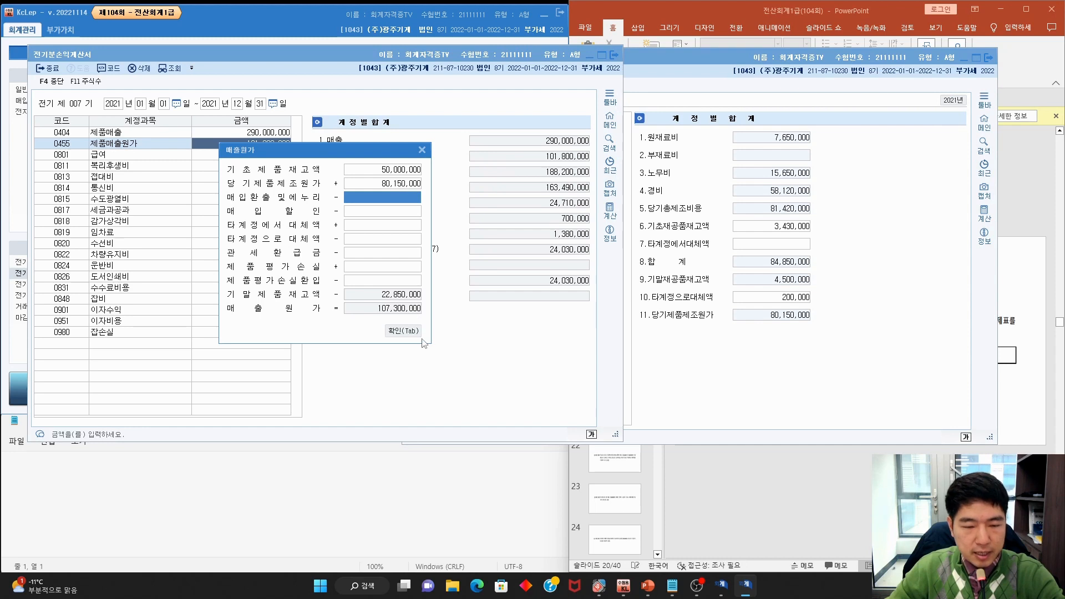
pyautogui.press('Tab')
pyautogui.hotkey('ctrl', '2')
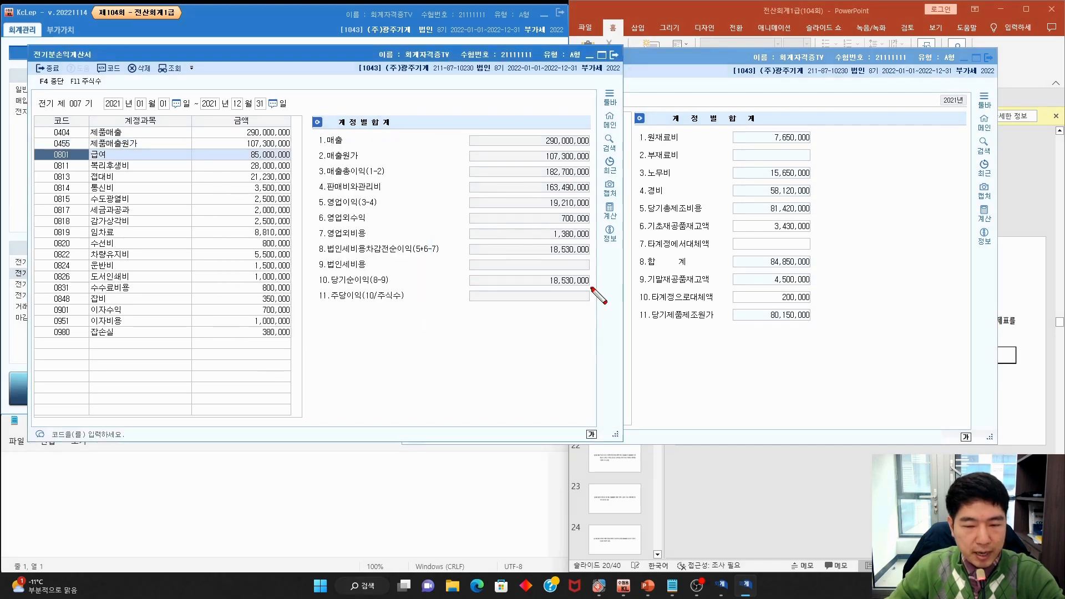
pyautogui.moveTo(591, 293); pyautogui.dragTo(608, 300)
pyautogui.press('Escape')
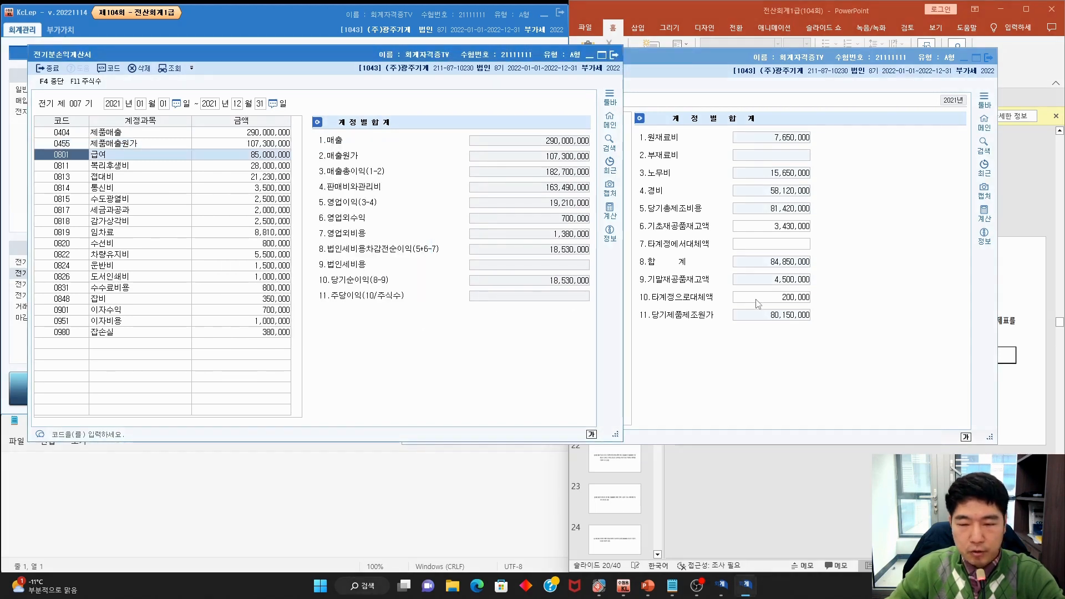
pyautogui.click(989, 58)
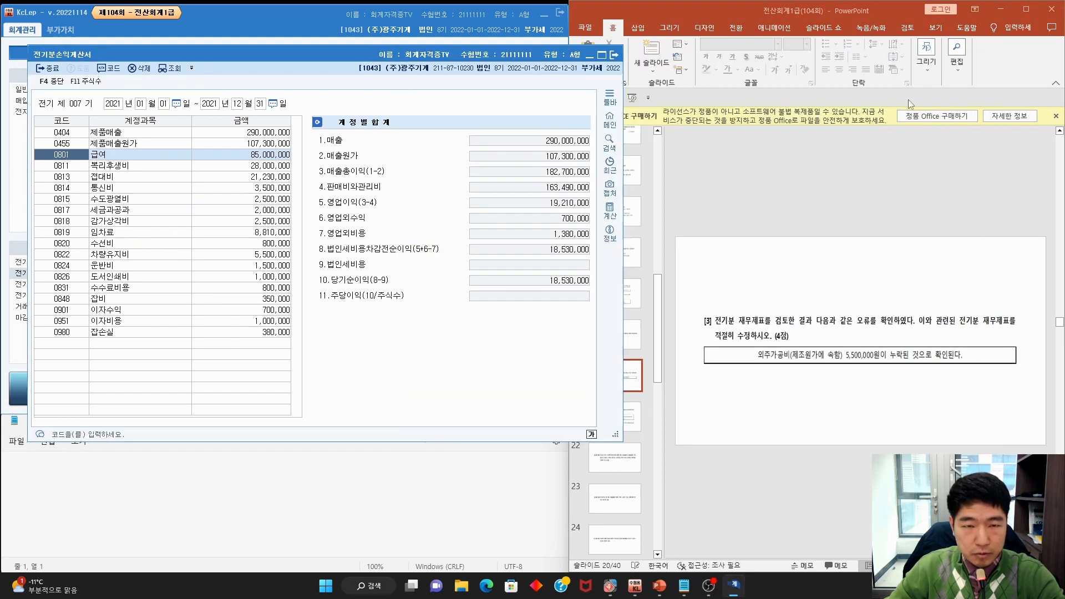
pyautogui.click(602, 55)
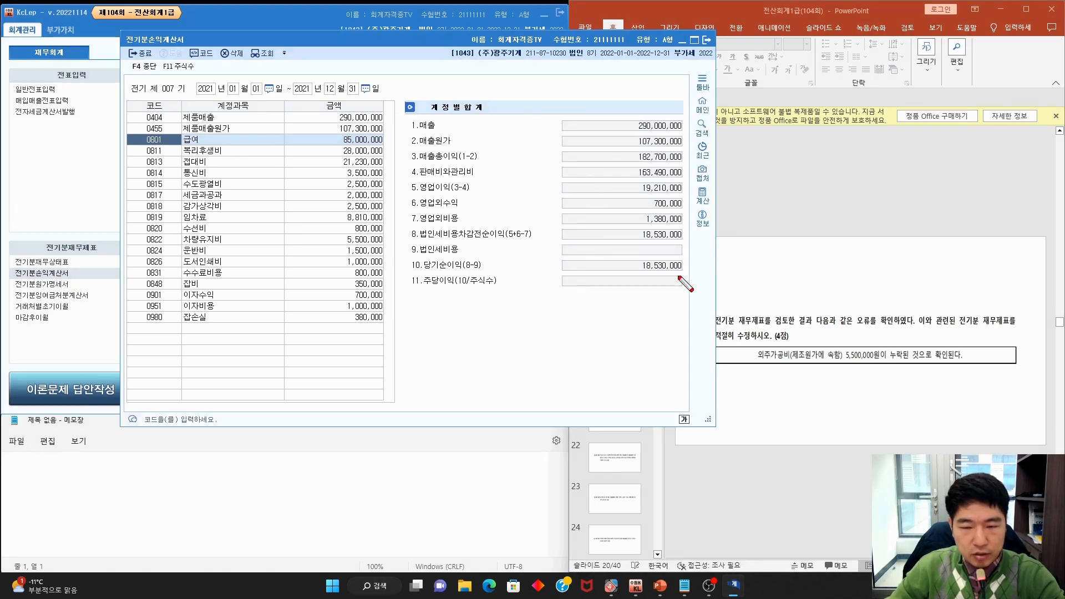
pyautogui.moveTo(679, 277)
pyautogui.mouseDown()
pyautogui.moveTo(681, 252)
pyautogui.moveTo(680, 277)
pyautogui.mouseUp()
pyautogui.press('Escape')
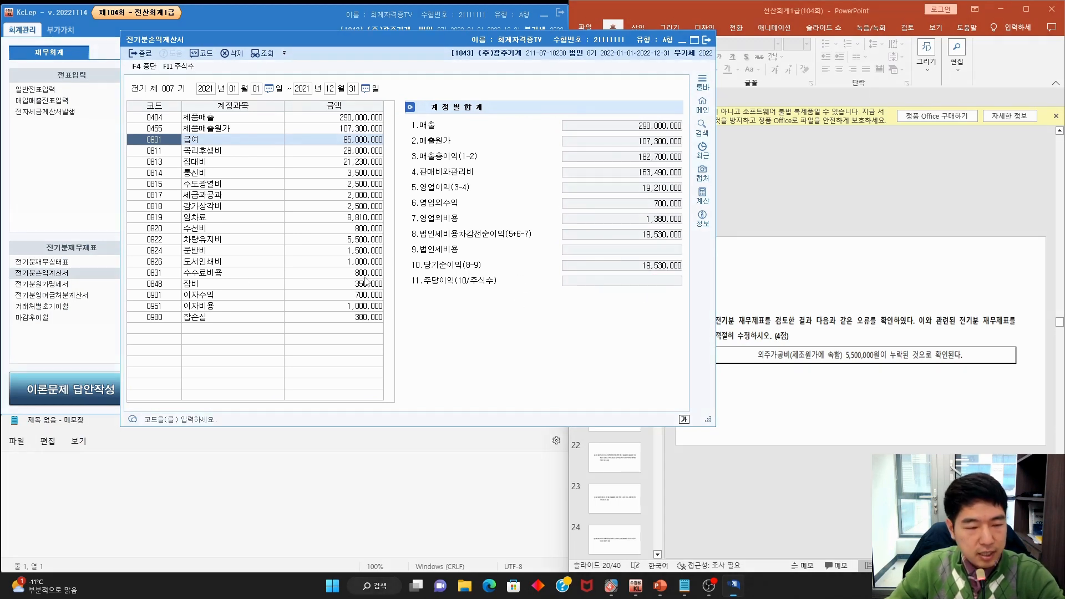
# Load 당기순이익 18,530,000 into 전기분잉여금처분계산서, making 미처분이익잉여금 36,760,000
pyautogui.click(54, 206)
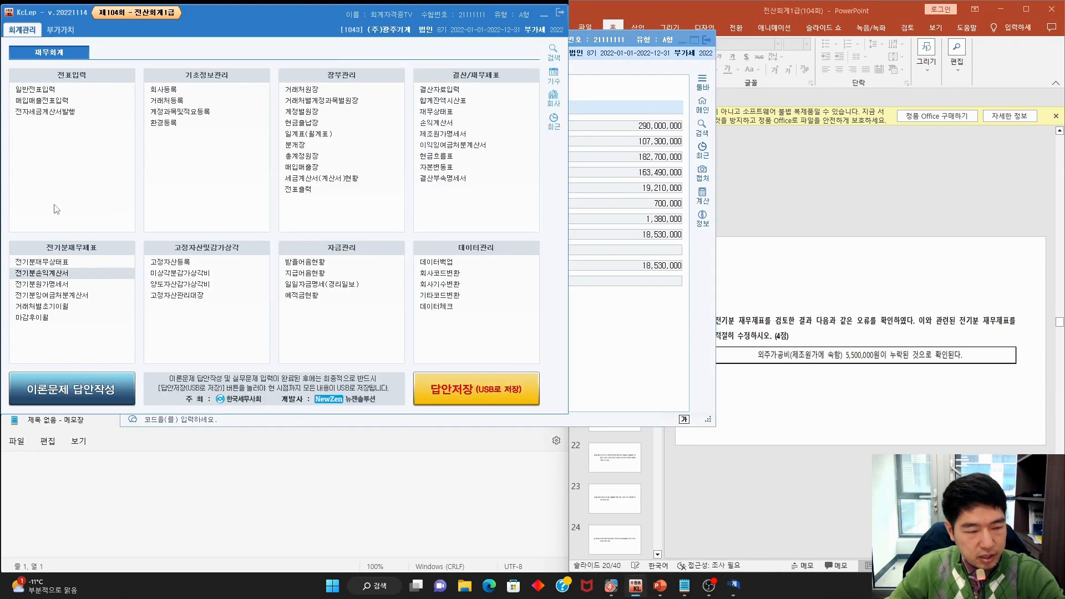
pyautogui.click(94, 296)
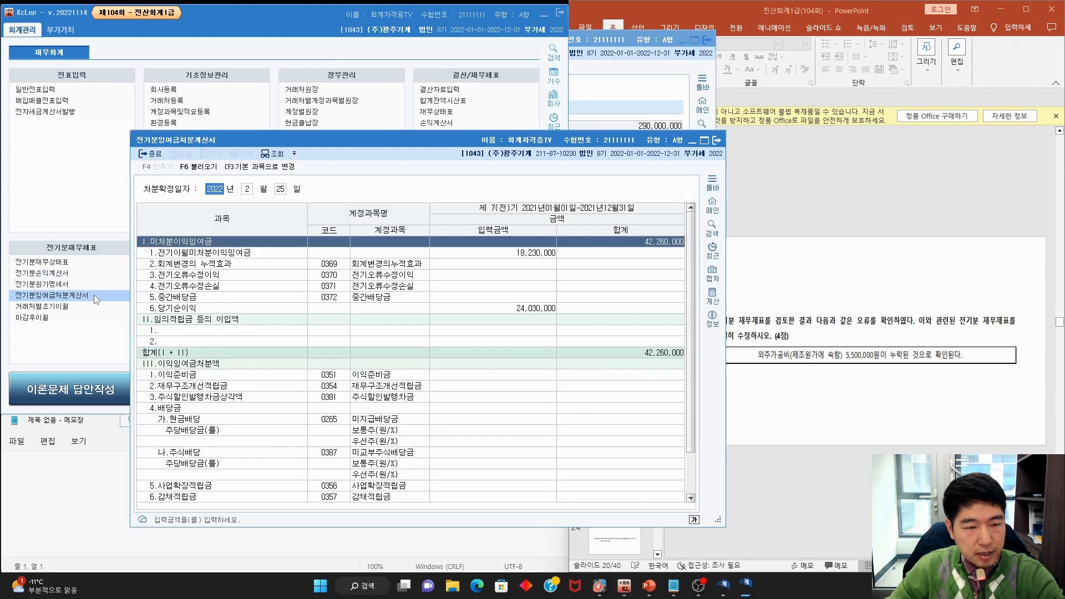
pyautogui.moveTo(413, 142); pyautogui.dragTo(407, 98)
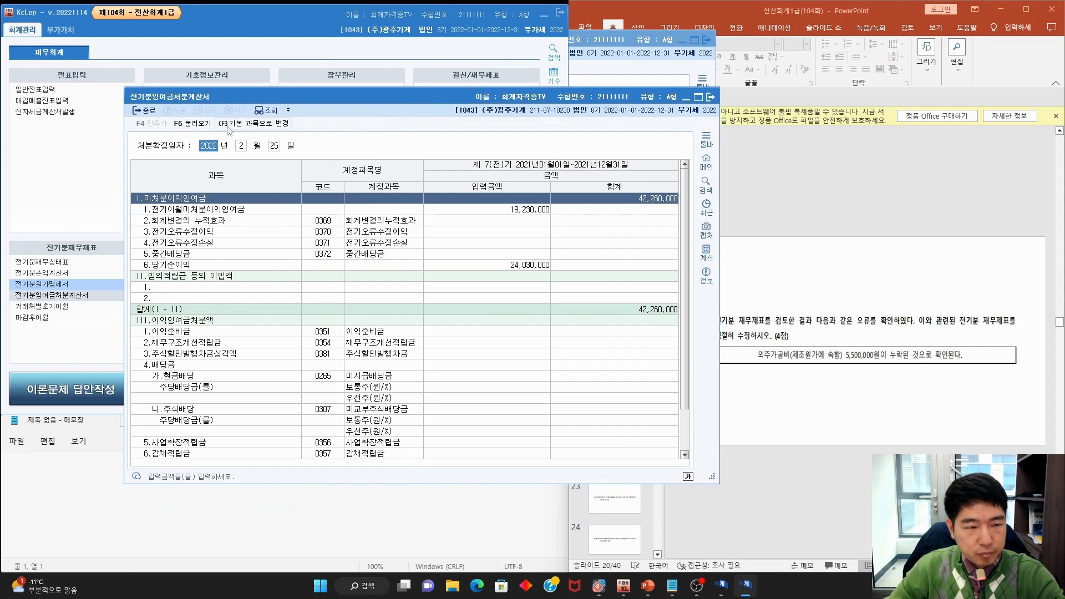
pyautogui.click(209, 127)
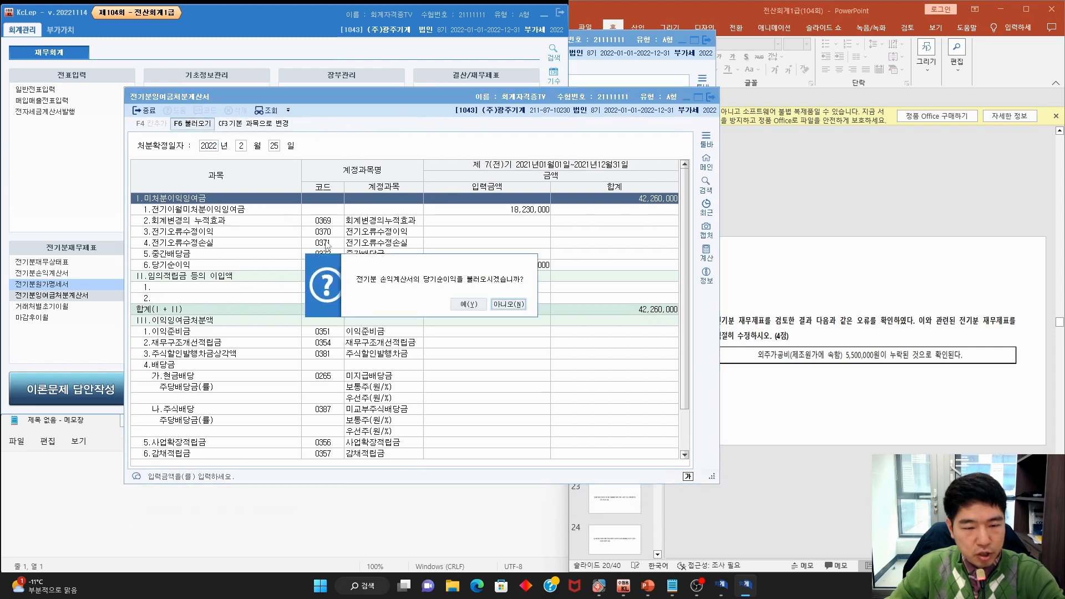
pyautogui.click(469, 304)
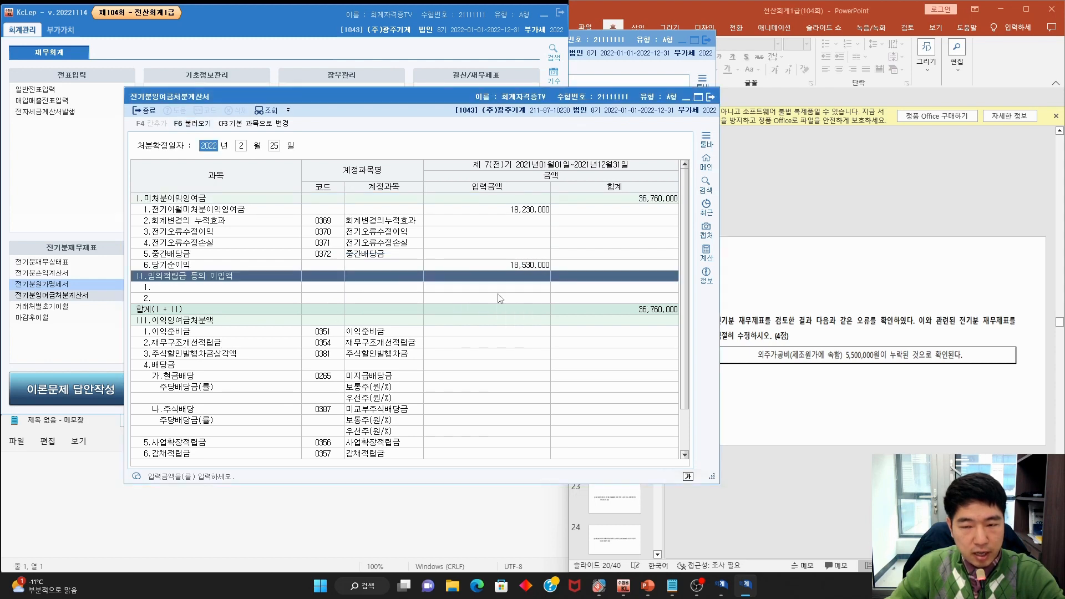
pyautogui.moveTo(688, 209)
pyautogui.mouseDown()
pyautogui.moveTo(624, 189)
pyautogui.moveTo(666, 213)
pyautogui.mouseUp()
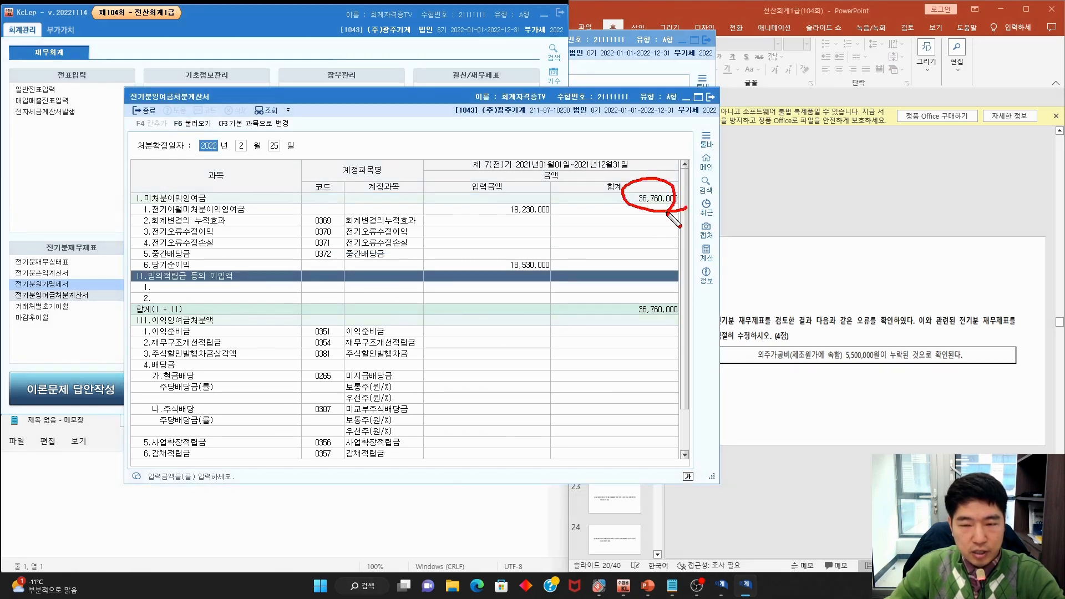
pyautogui.press('Escape')
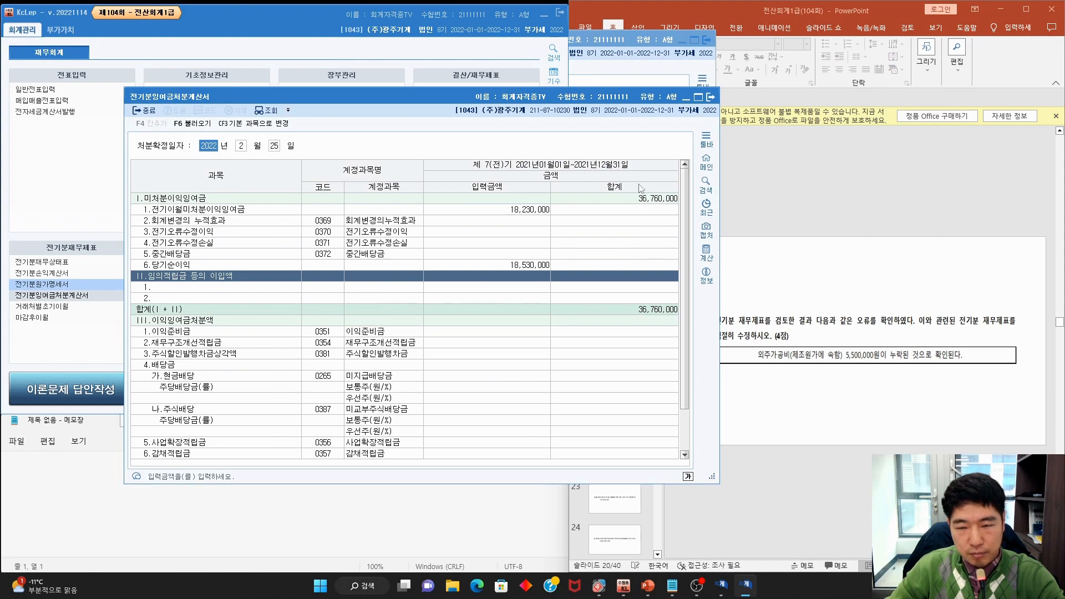
pyautogui.moveTo(589, 100); pyautogui.dragTo(664, 72)
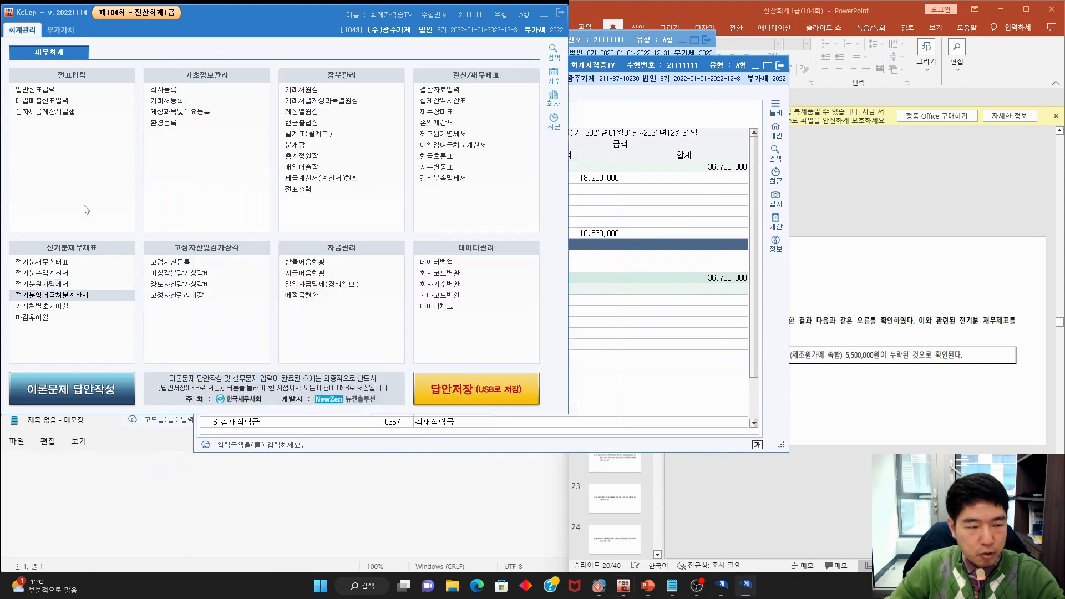
# In 전기분재무상태표, set 0375 이월이익잉여금 to 36,760,000 so both sides total 759,730,000
pyautogui.click(93, 228)
pyautogui.click(64, 262)
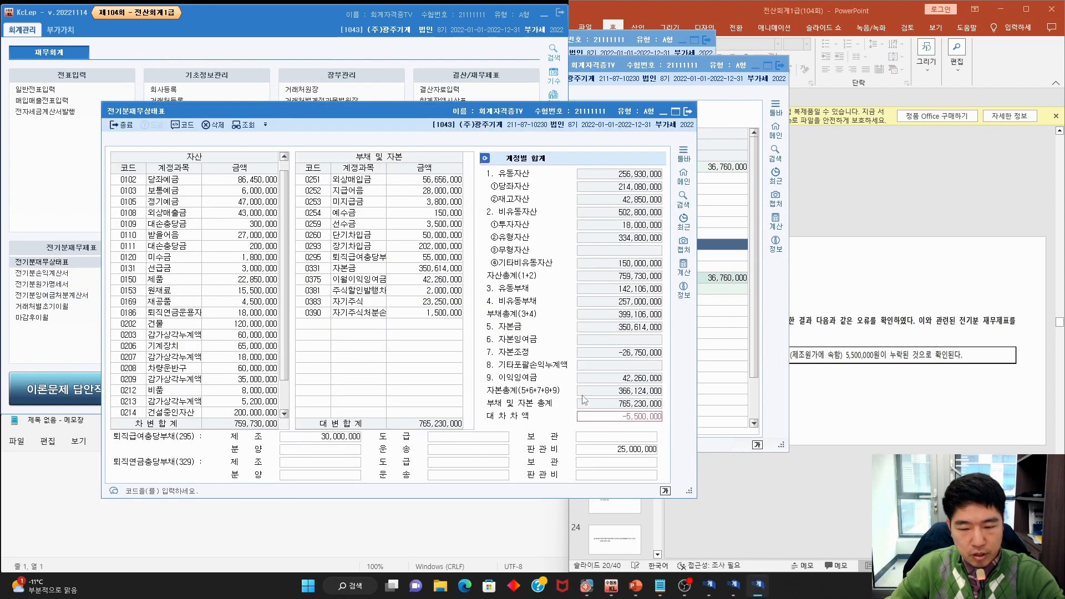
pyautogui.moveTo(562, 114); pyautogui.dragTo(476, 127)
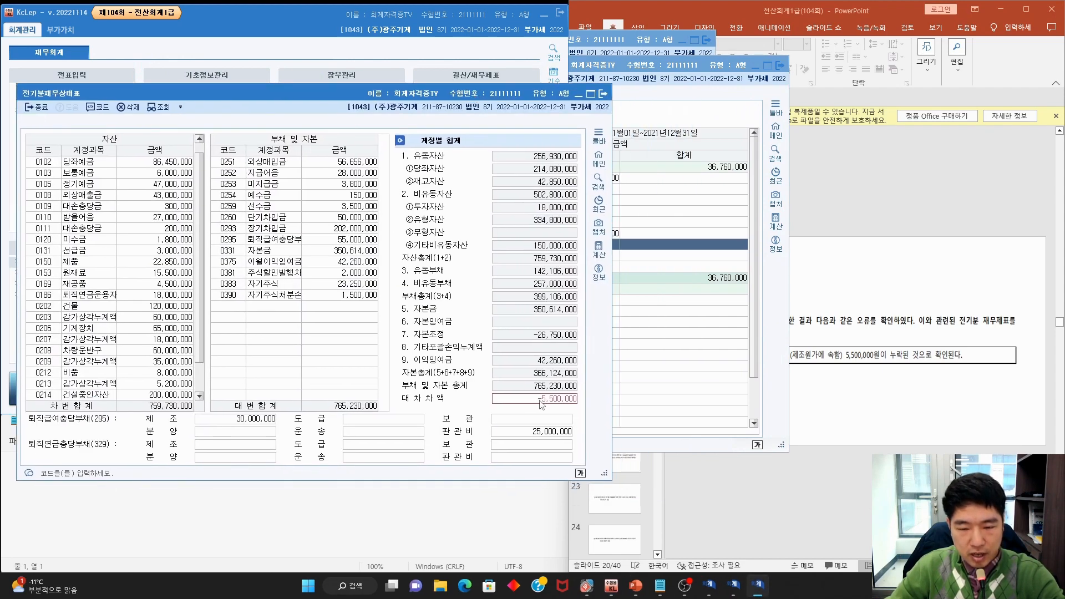
pyautogui.moveTo(660, 72); pyautogui.dragTo(763, 73)
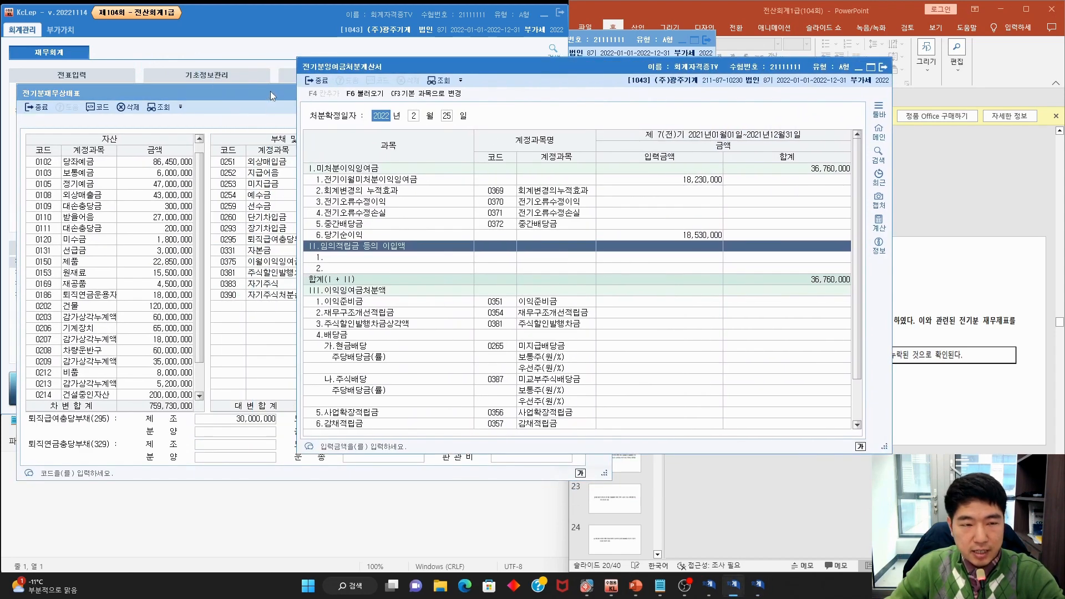
pyautogui.moveTo(272, 96); pyautogui.dragTo(169, 91)
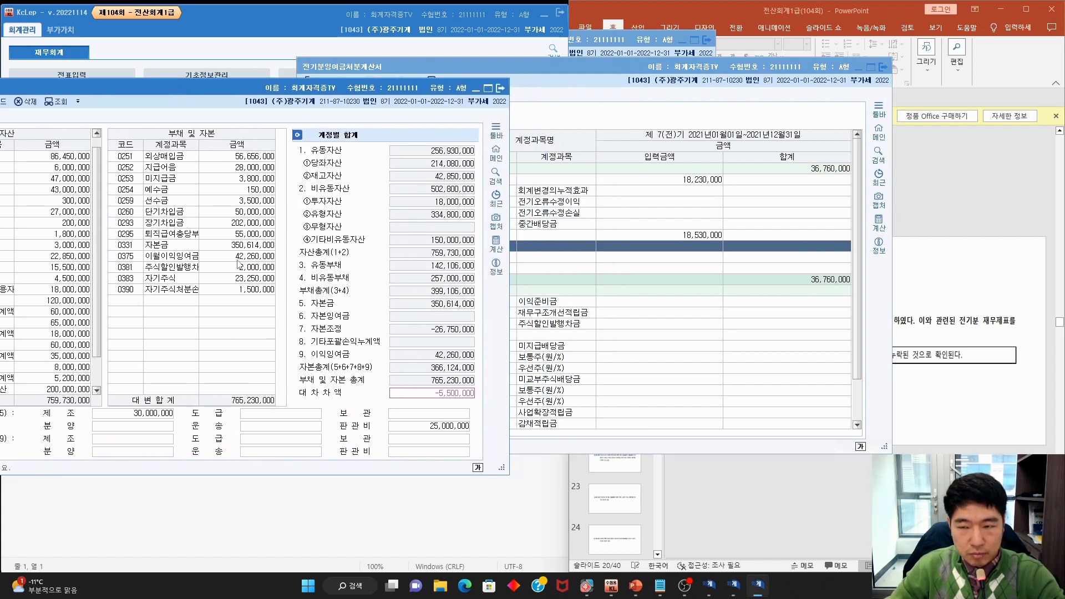
pyautogui.moveTo(858, 179)
pyautogui.mouseDown()
pyautogui.moveTo(811, 172)
pyautogui.moveTo(856, 186)
pyautogui.mouseUp()
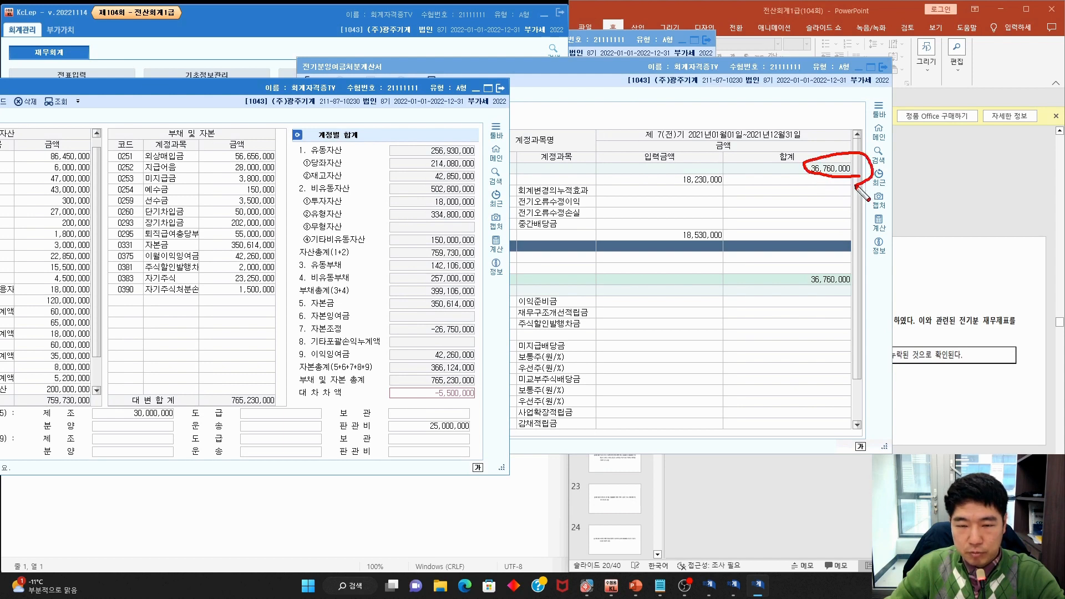
pyautogui.moveTo(271, 259)
pyautogui.mouseDown()
pyautogui.moveTo(235, 262)
pyautogui.moveTo(278, 247)
pyautogui.moveTo(272, 264)
pyautogui.mouseUp()
pyautogui.press('Escape')
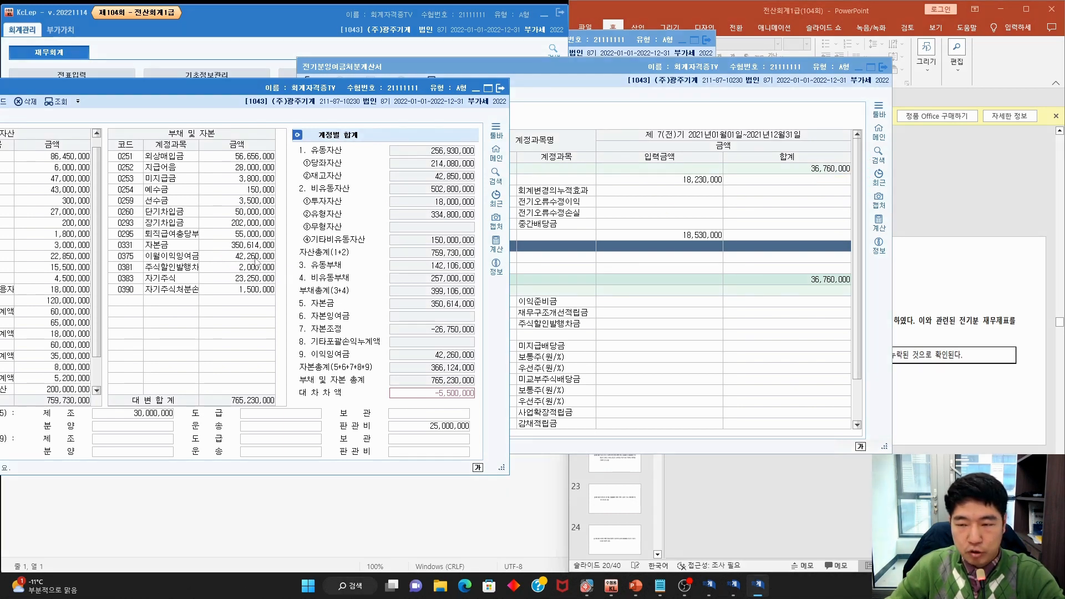
pyautogui.click(256, 261)
pyautogui.write('36')
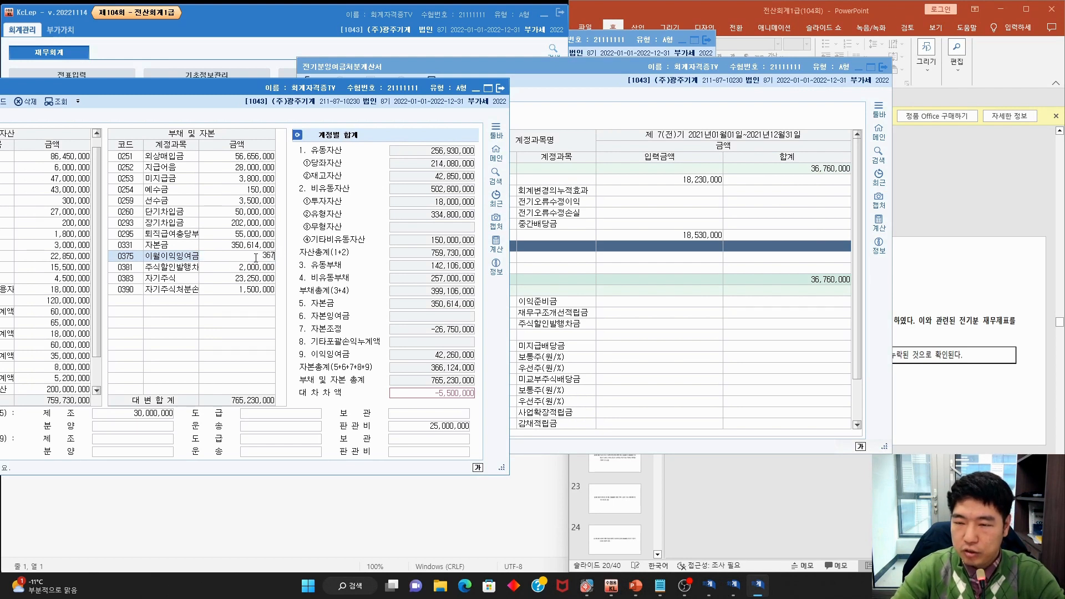
pyautogui.press('Return')
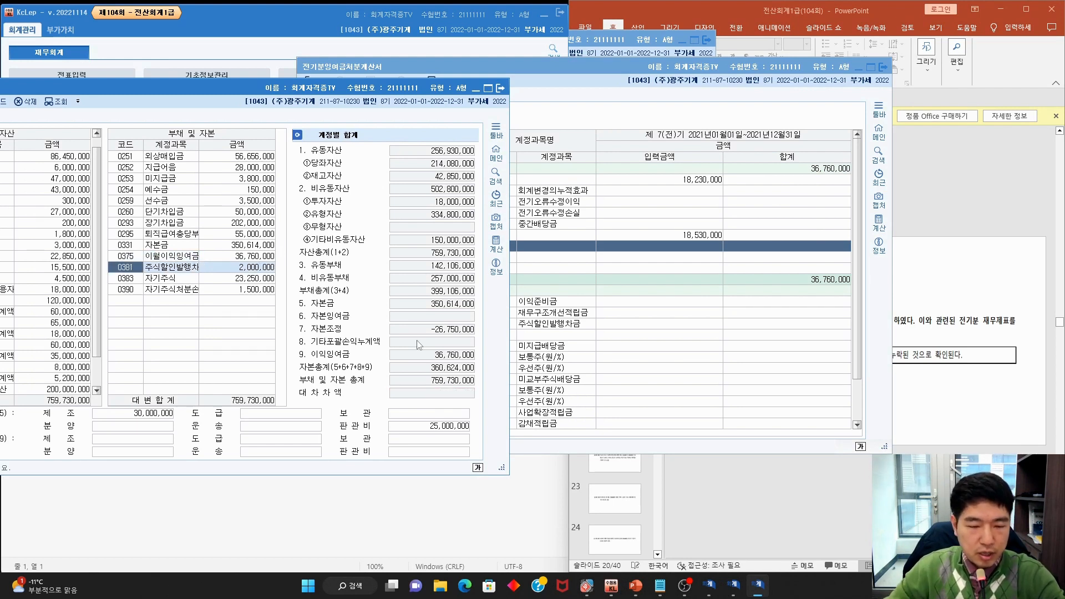
# Close the balance sheet, retained earnings and income statement windows
pyautogui.hotkey('ctrl', '2')
pyautogui.moveTo(475, 407)
pyautogui.mouseDown()
pyautogui.moveTo(471, 387)
pyautogui.moveTo(483, 395)
pyautogui.mouseUp()
pyautogui.press('Escape')
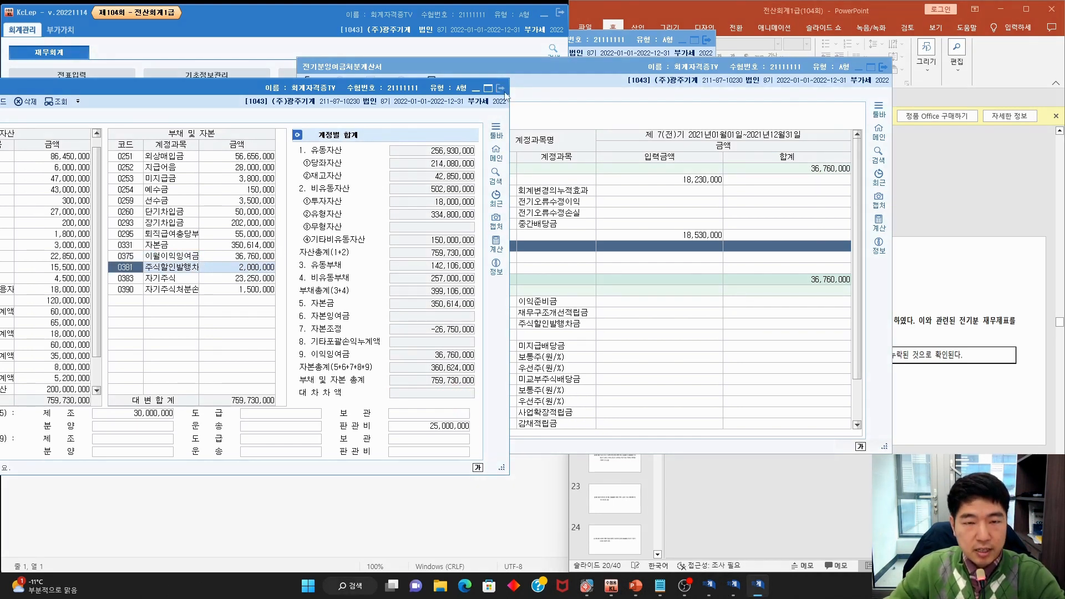
pyautogui.click(500, 88)
pyautogui.click(884, 67)
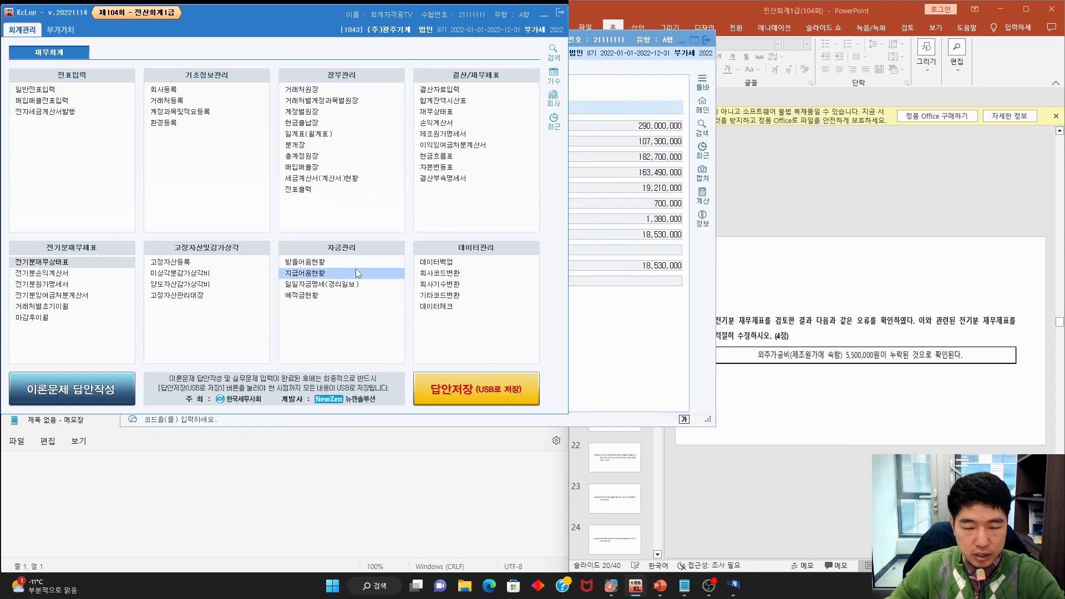
pyautogui.click(654, 338)
pyautogui.click(708, 40)
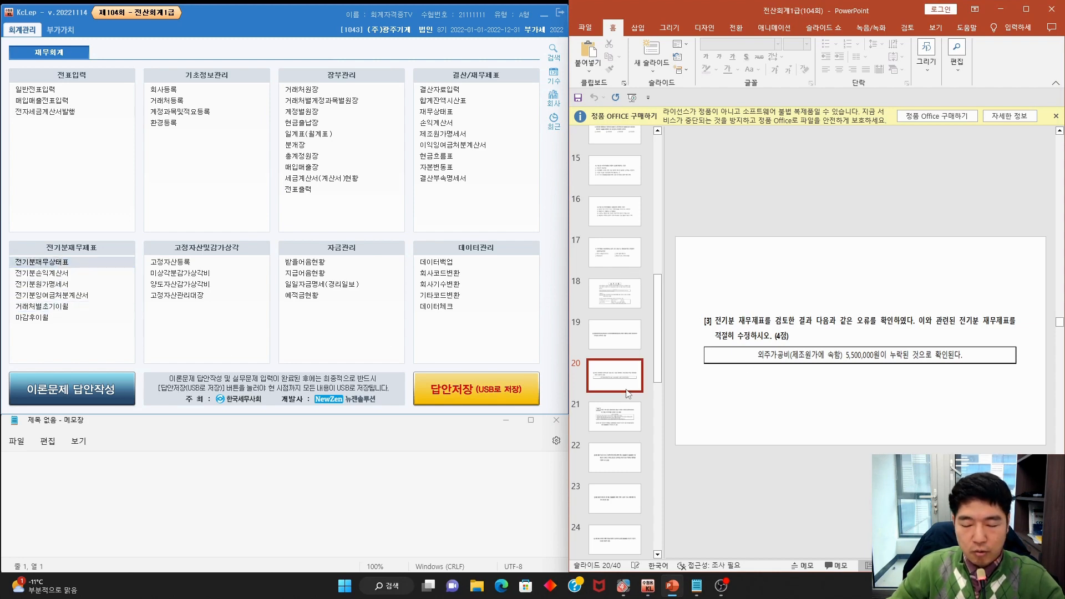
pyautogui.click(629, 414)
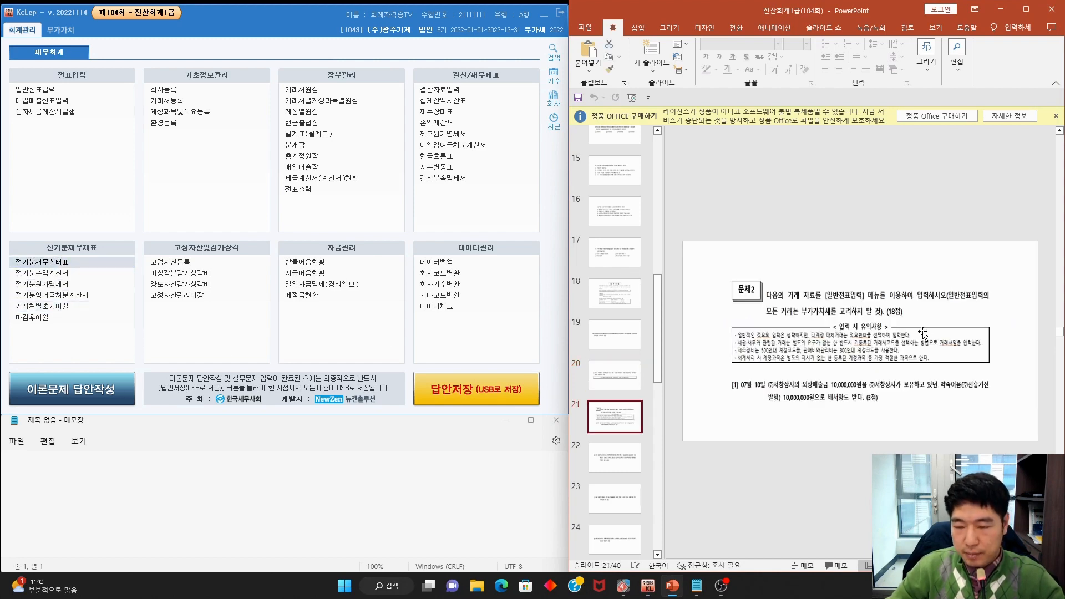
# Mark problem [1]'s date and note details on slide 21, erase the ink, and open 일반전표입력
pyautogui.moveTo(880, 299)
pyautogui.mouseDown()
pyautogui.moveTo(830, 308)
pyautogui.moveTo(870, 284)
pyautogui.mouseUp()
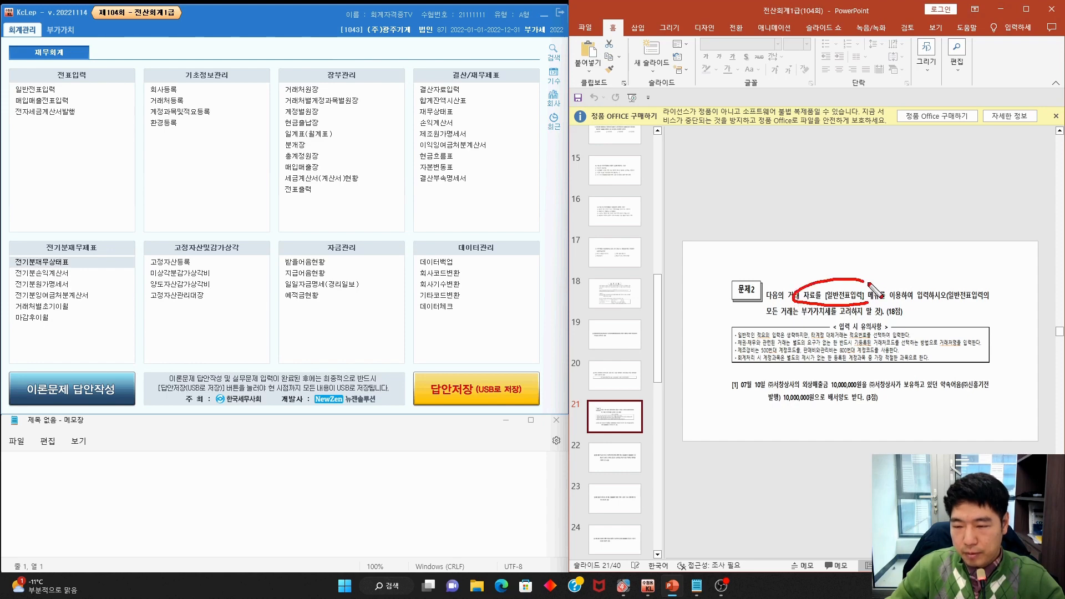
pyautogui.hotkey('ctrl', 'z')
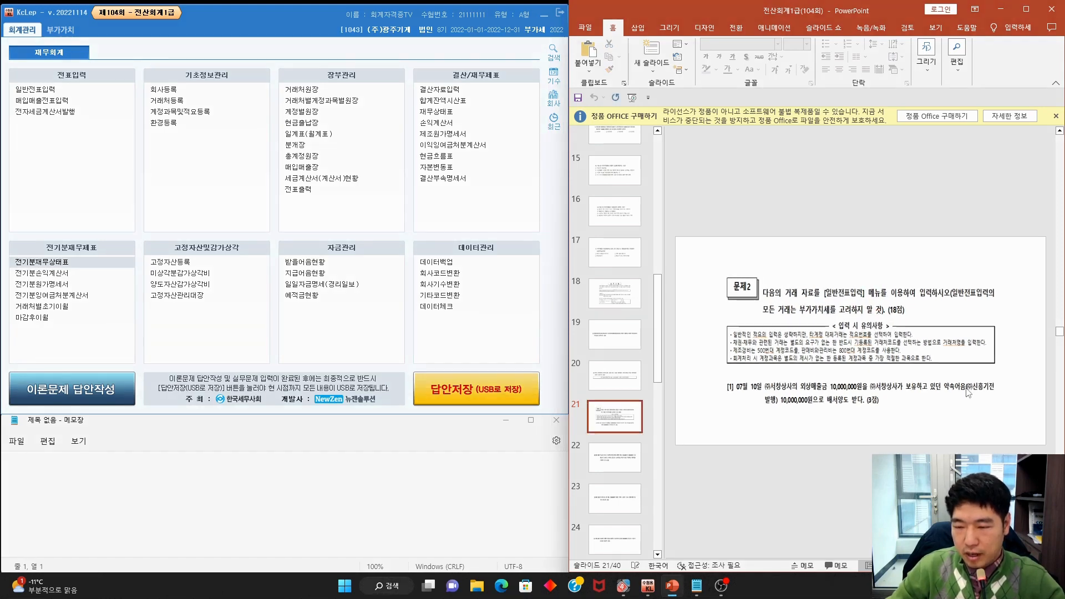
pyautogui.scroll(2, 969, 392)
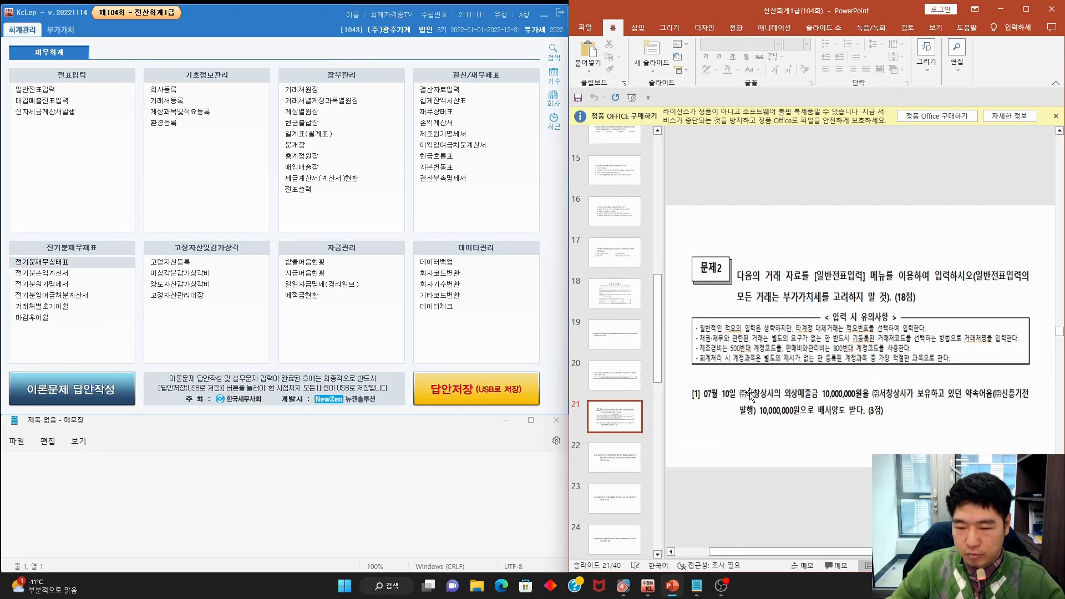
pyautogui.moveTo(728, 404)
pyautogui.mouseDown()
pyautogui.moveTo(690, 385)
pyautogui.moveTo(744, 401)
pyautogui.moveTo(1026, 402)
pyautogui.mouseUp()
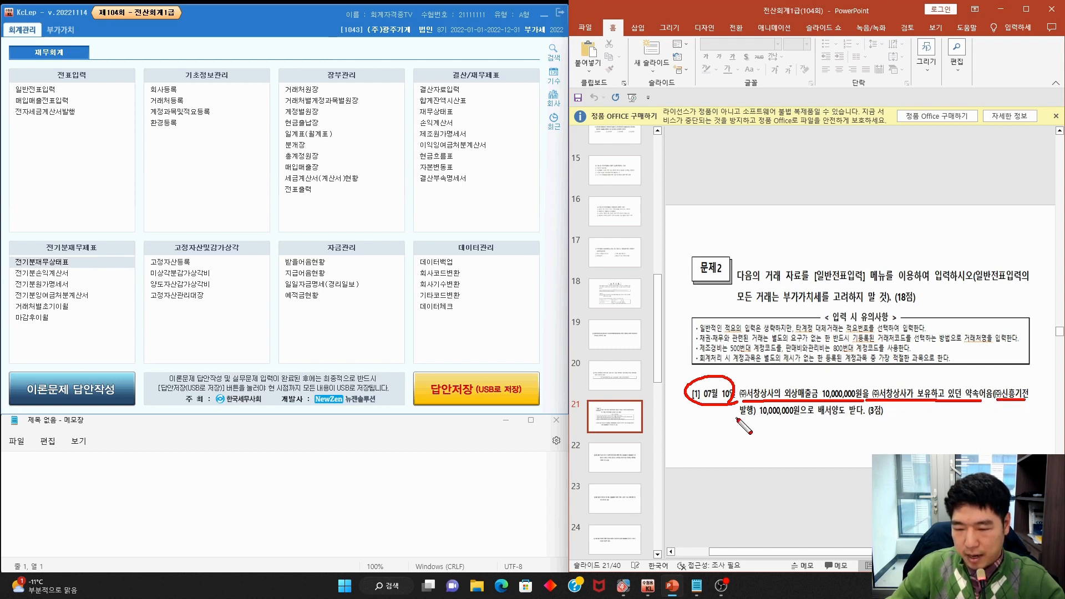
pyautogui.moveTo(736, 419); pyautogui.dragTo(772, 421)
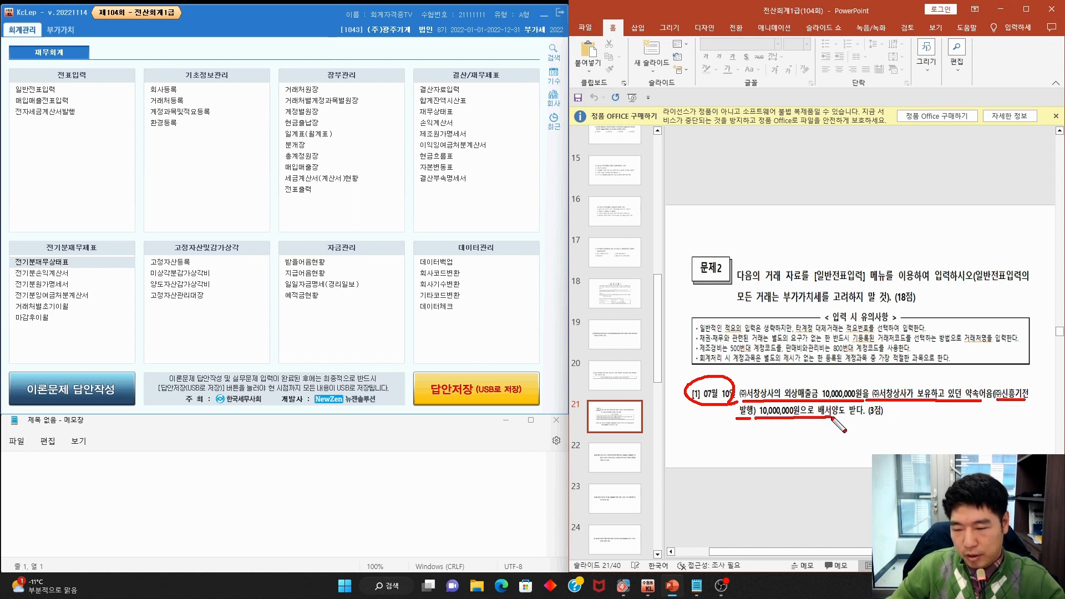
pyautogui.press('Escape')
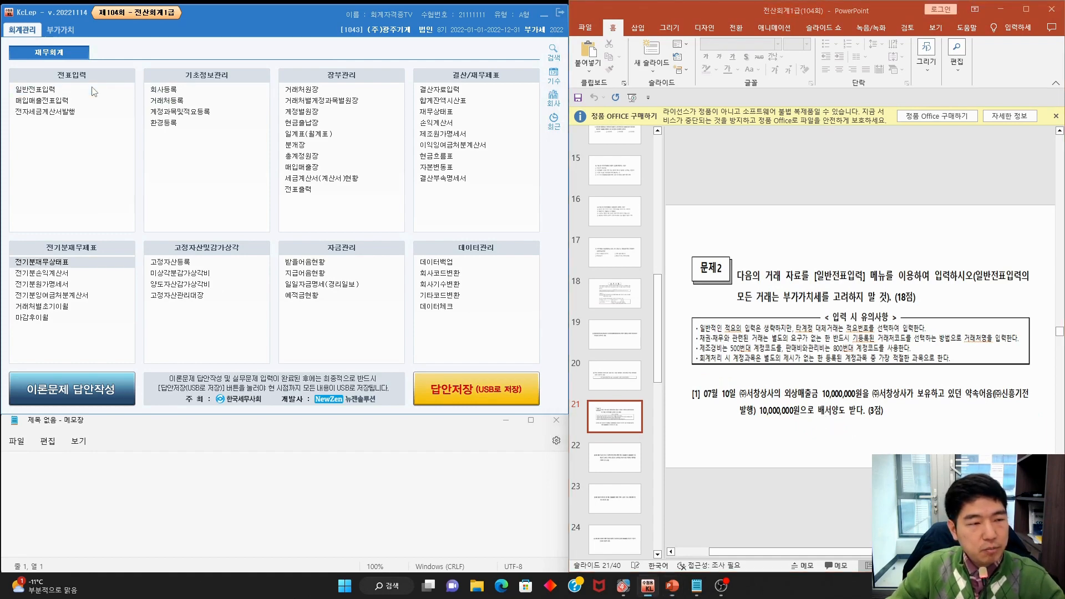
pyautogui.click(35, 89)
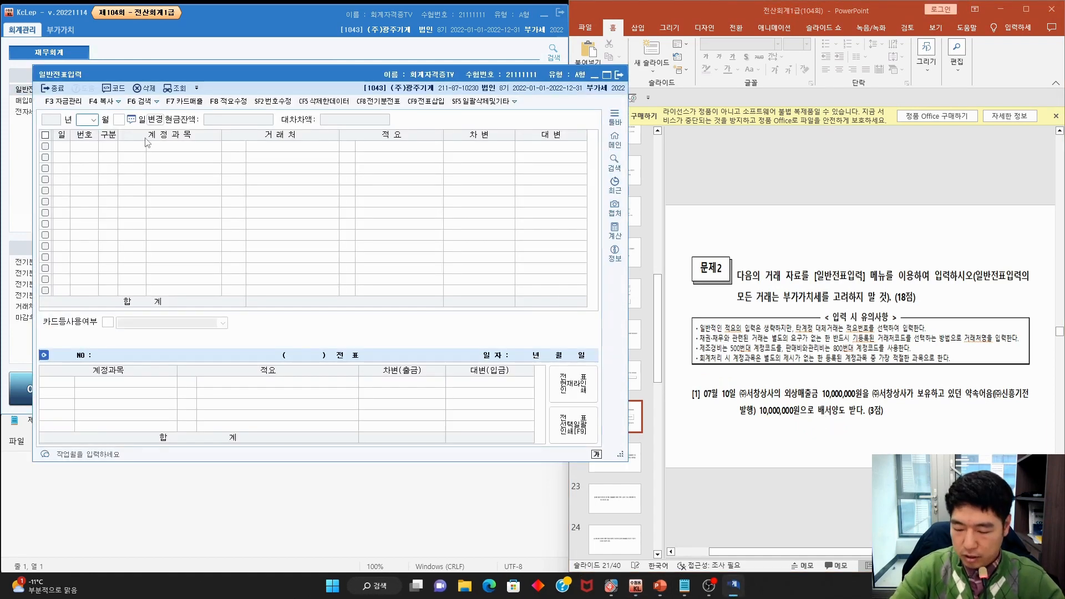
# Enter a 07/10 credit line: 외상매출금 for (주)서창상사, 10,000,000
pyautogui.write('07')
pyautogui.press('Return')
pyautogui.write('10')
pyautogui.press('Return')
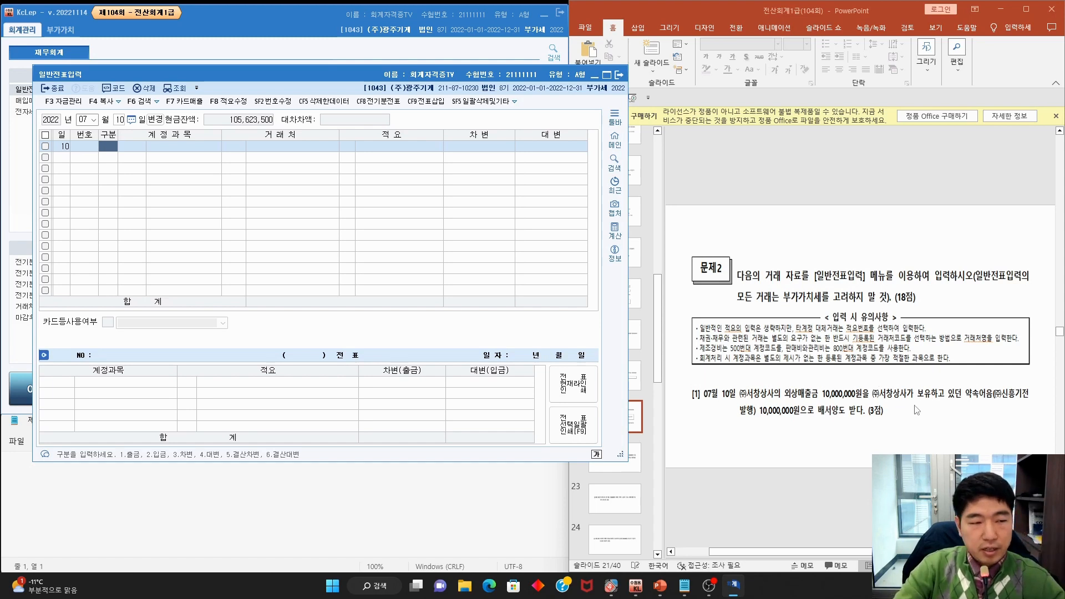
pyautogui.write('4')
pyautogui.press('F2')
pyautogui.write('ㅇ')
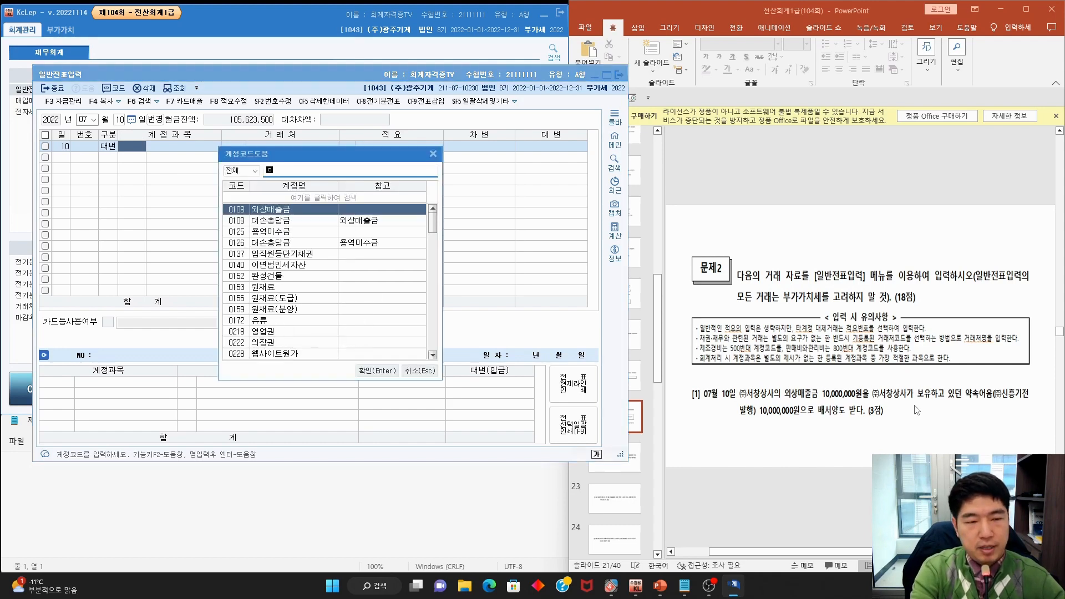
pyautogui.write('외상')
pyautogui.press('Return')
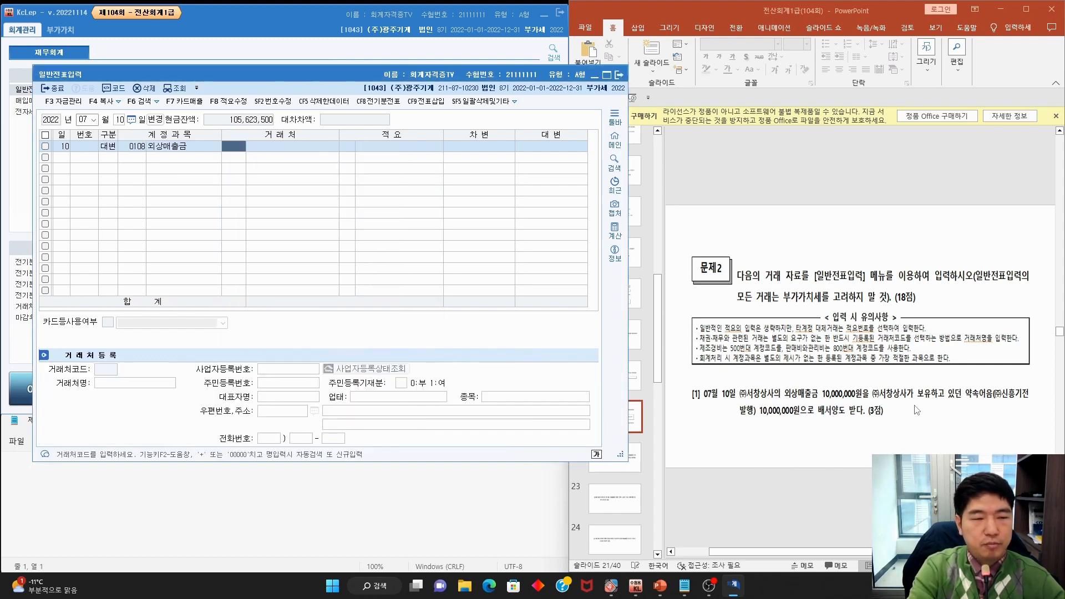
pyautogui.press('F2')
pyautogui.write('서창')
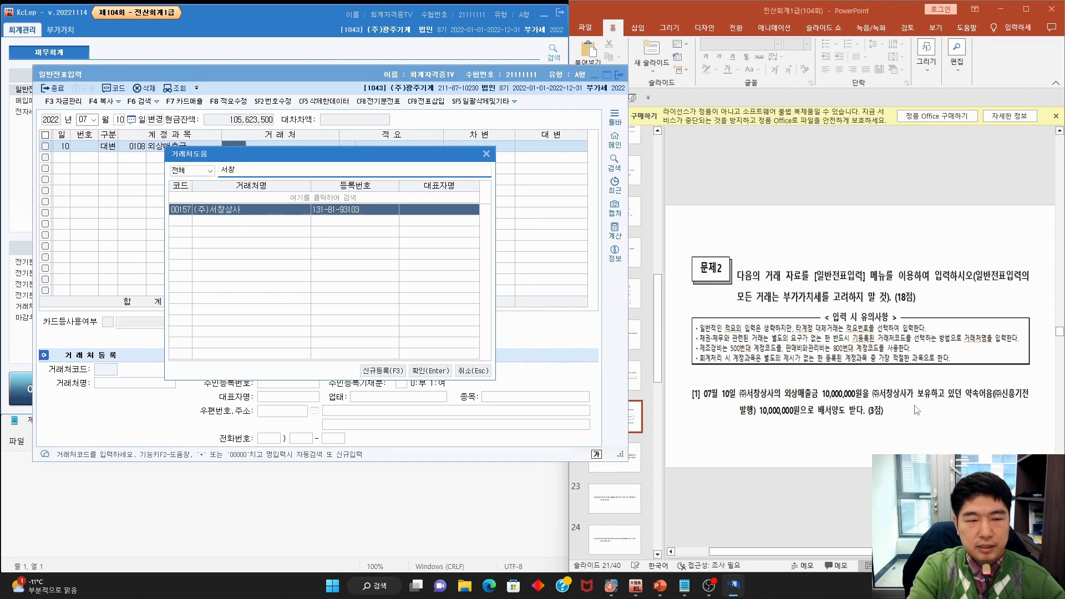
pyautogui.press('Return')
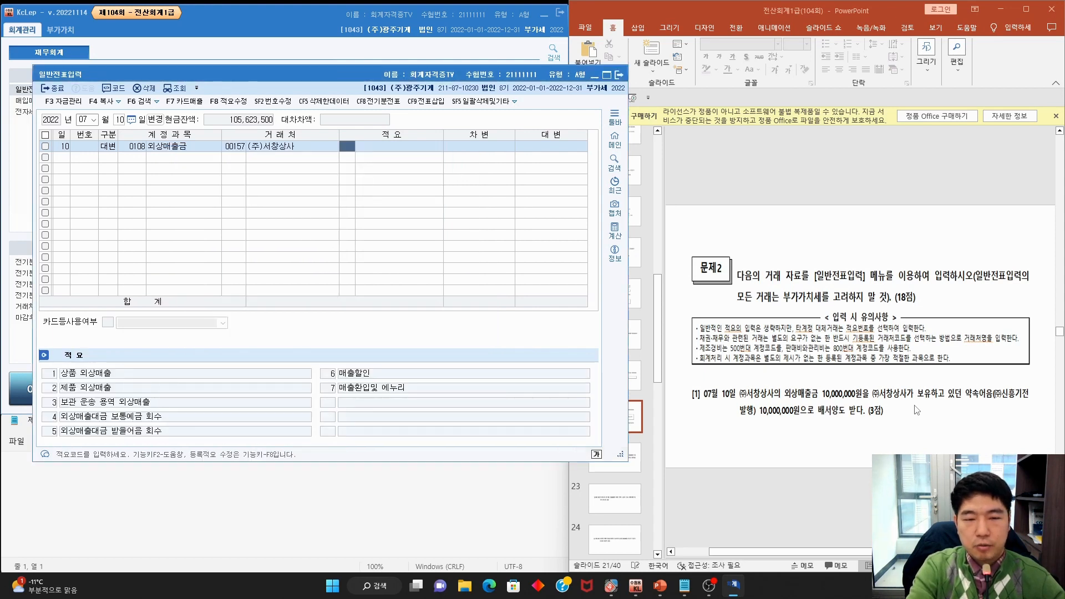
pyautogui.press('Return')
pyautogui.write('10,000,000')
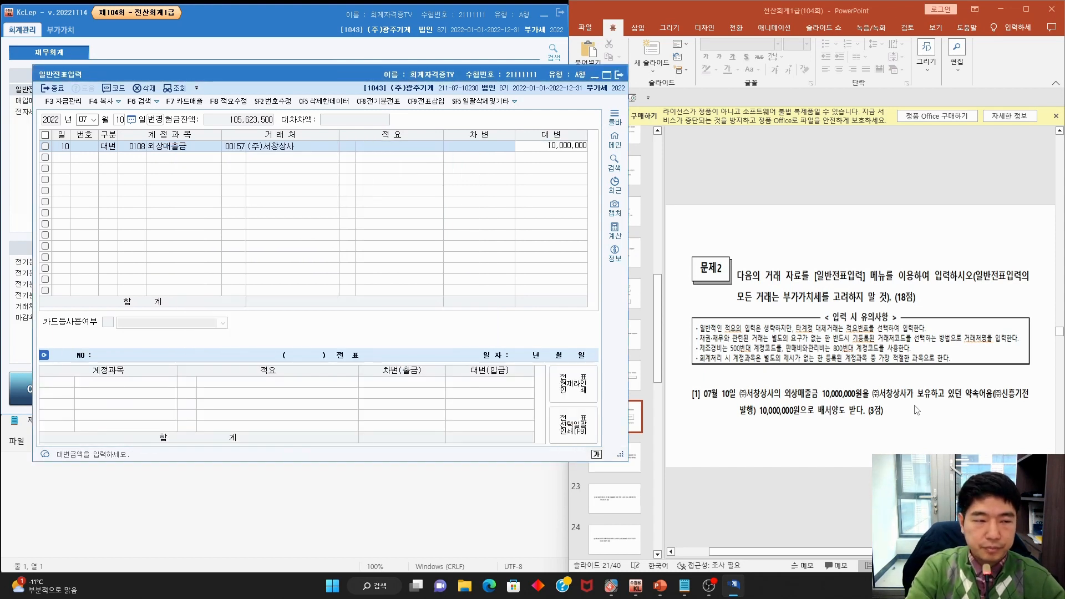
pyautogui.press('Return')
# Add the matching debit line: 받을어음 for customer (주)신흥기전
pyautogui.write('3')
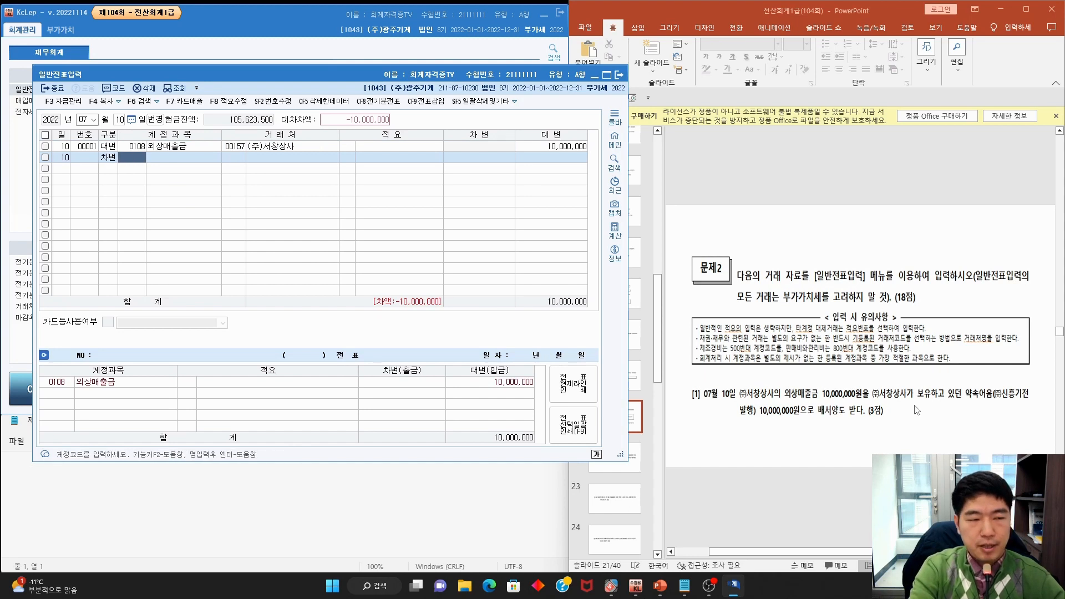
pyautogui.press('F2')
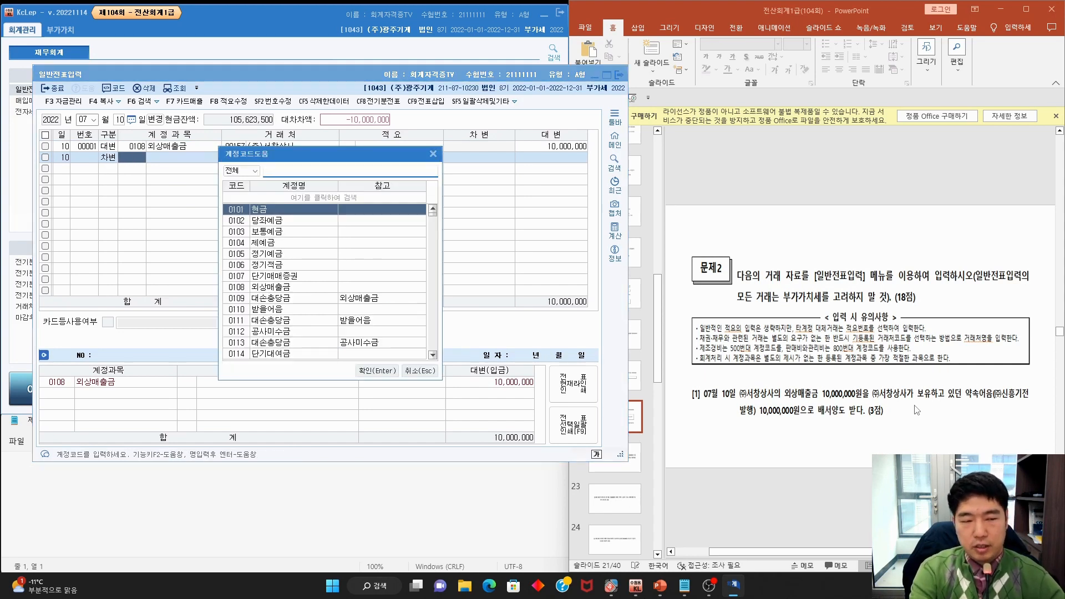
pyautogui.write('받')
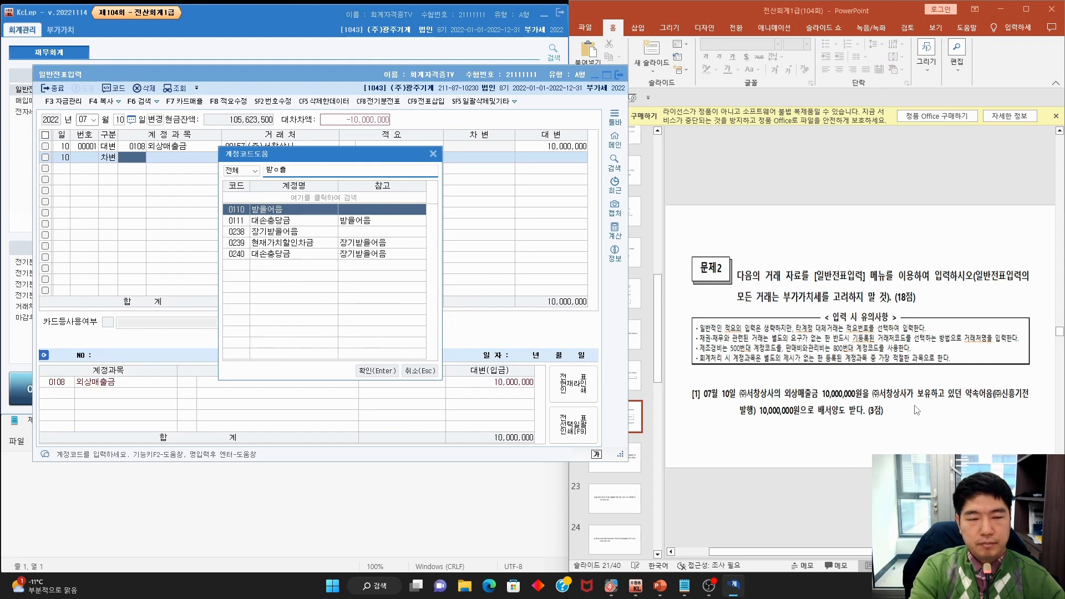
pyautogui.write('ㅇ')
pyautogui.press('Return')
pyautogui.press('F2')
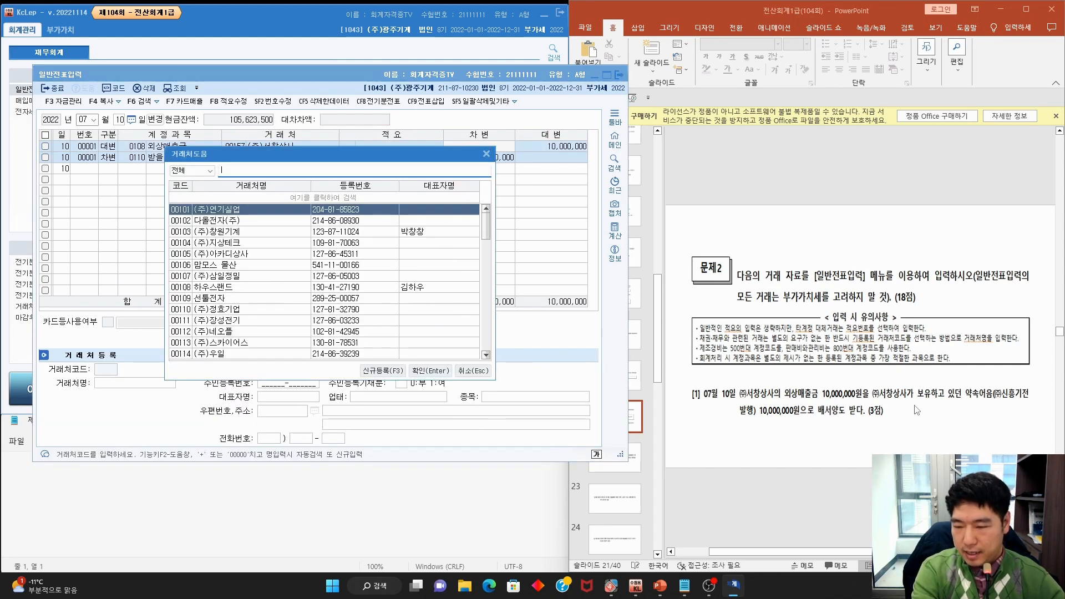
pyautogui.write('시ㄴ흥')
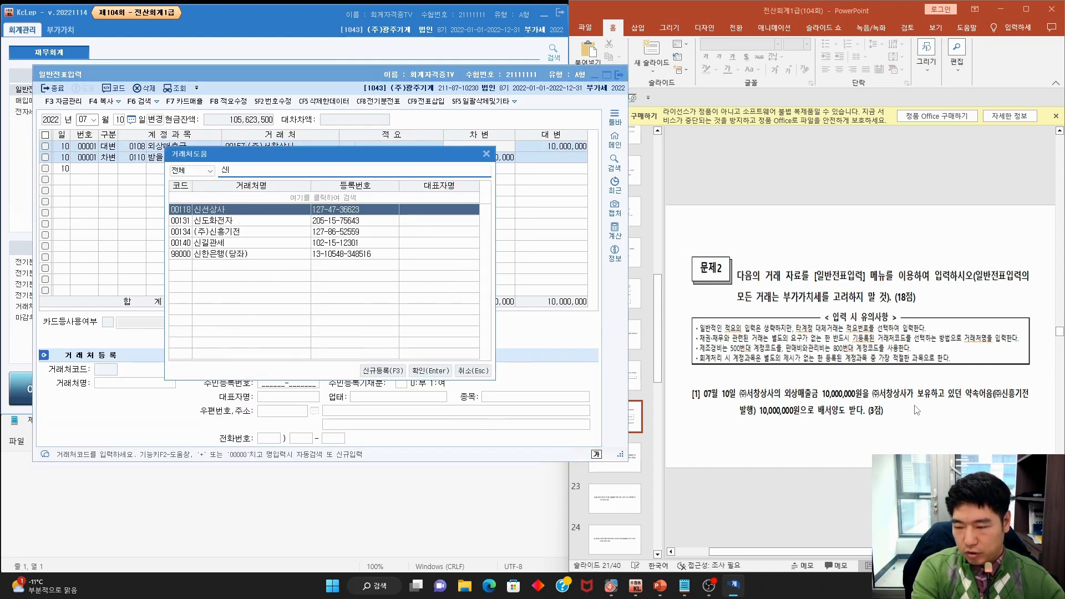
pyautogui.press('Return')
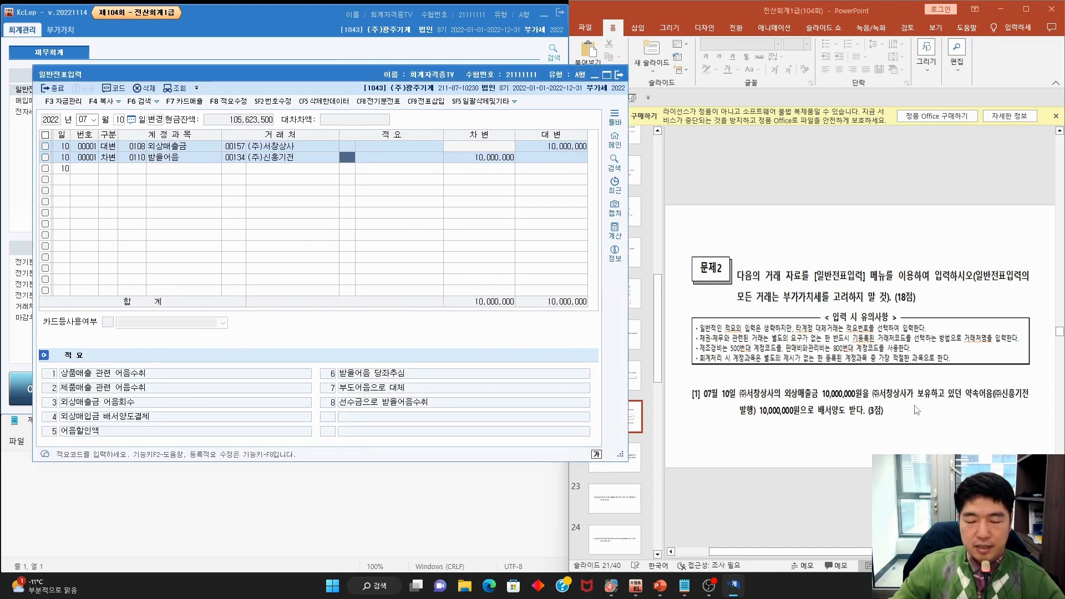
# Mark up slide 22's problem [2], the 08/08 withholding-tax payment, then clear the ink
pyautogui.click(799, 256)
pyautogui.scroll(-1, 799, 256)
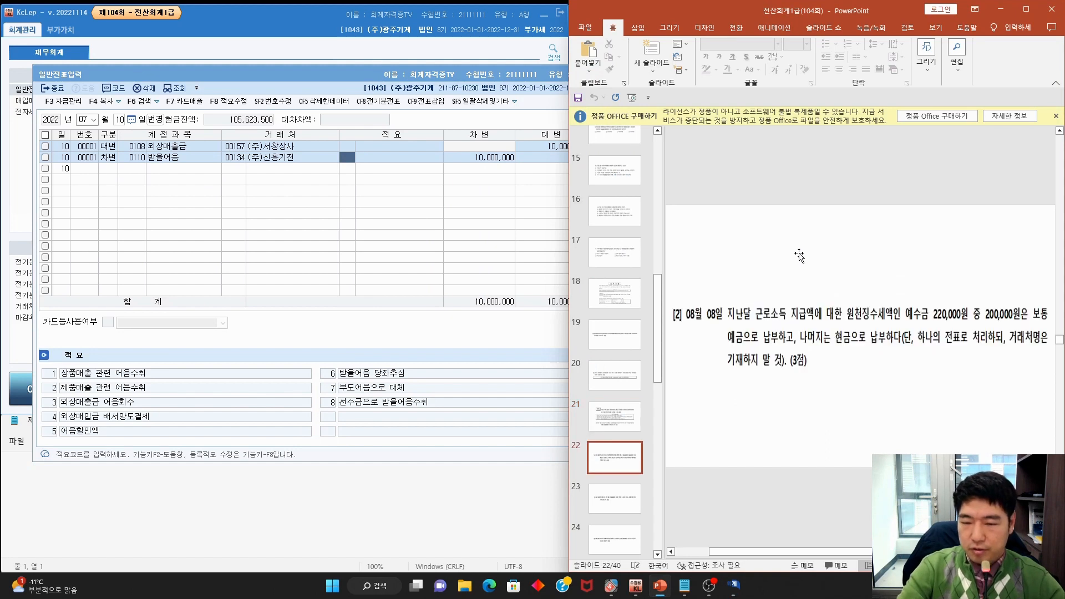
pyautogui.moveTo(732, 322)
pyautogui.mouseDown()
pyautogui.moveTo(710, 303)
pyautogui.moveTo(712, 329)
pyautogui.moveTo(1033, 322)
pyautogui.mouseUp()
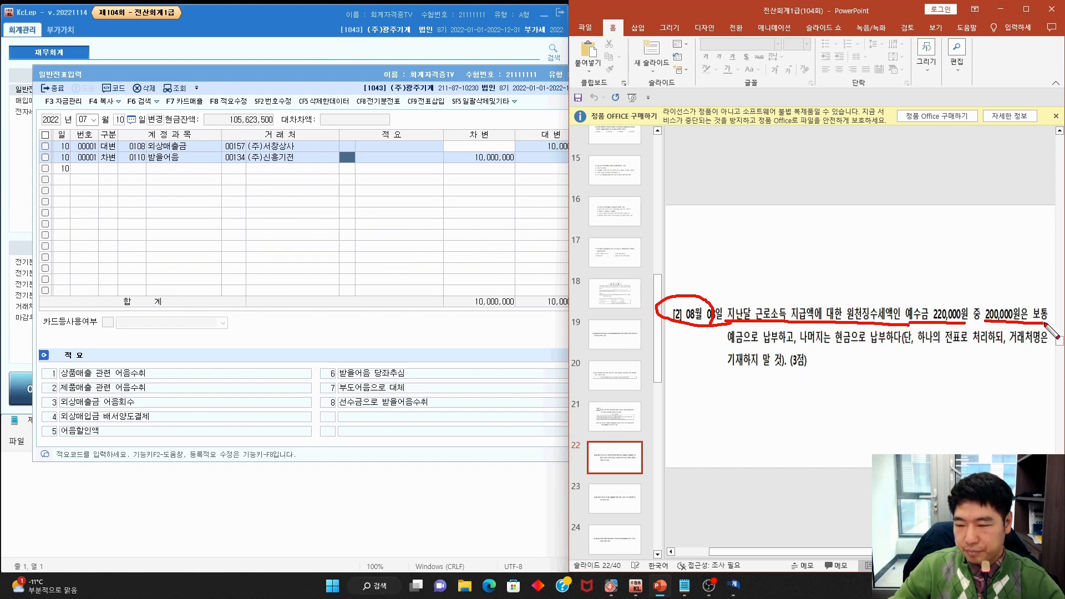
pyautogui.moveTo(717, 343); pyautogui.dragTo(1002, 347)
pyautogui.moveTo(1006, 348); pyautogui.dragTo(1048, 348)
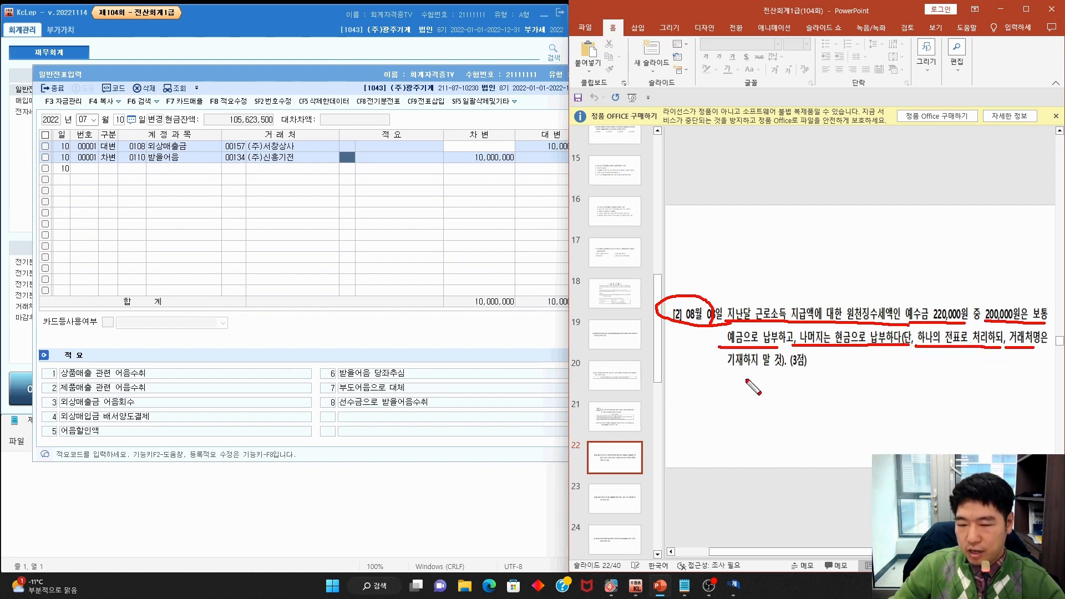
pyautogui.moveTo(731, 375); pyautogui.dragTo(779, 375)
pyautogui.press('Escape')
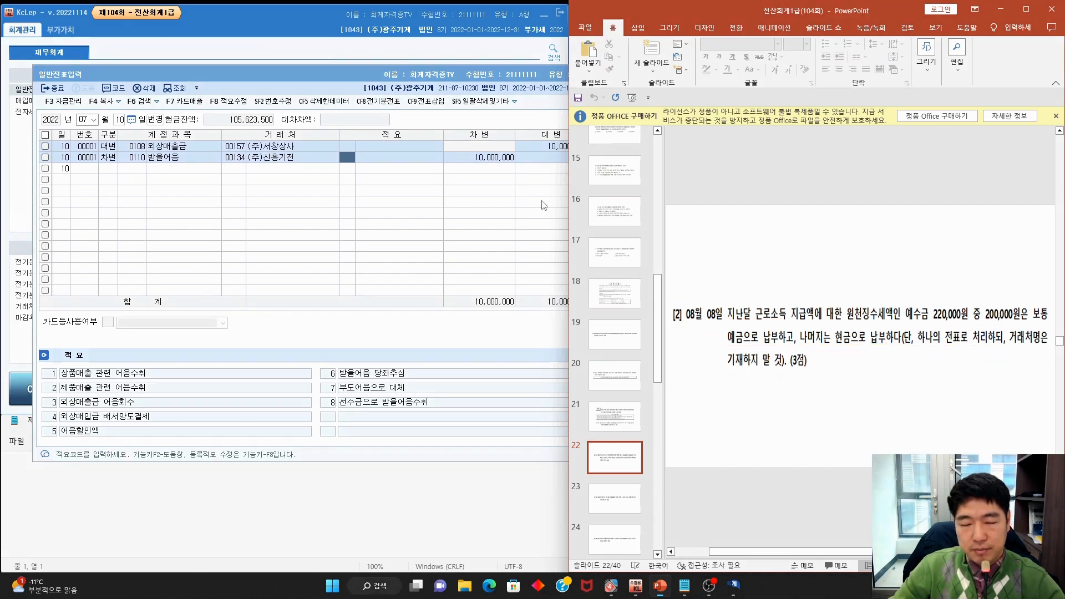
# Start an 08/08 voucher debiting 예수금 220,000
pyautogui.click(82, 120)
pyautogui.write('8')
pyautogui.press('Return')
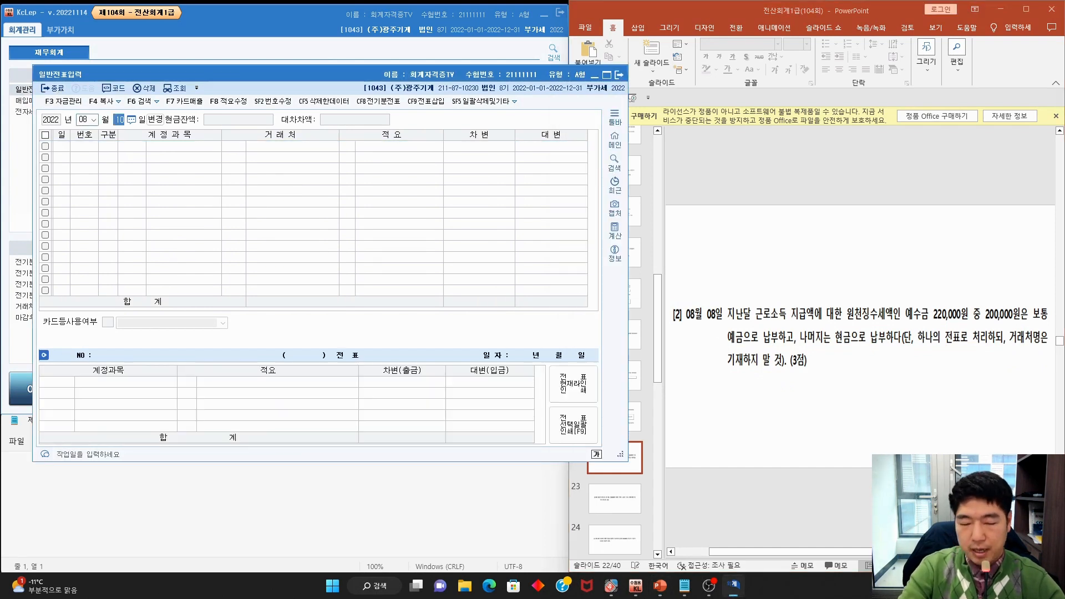
pyautogui.write('8')
pyautogui.press('Return')
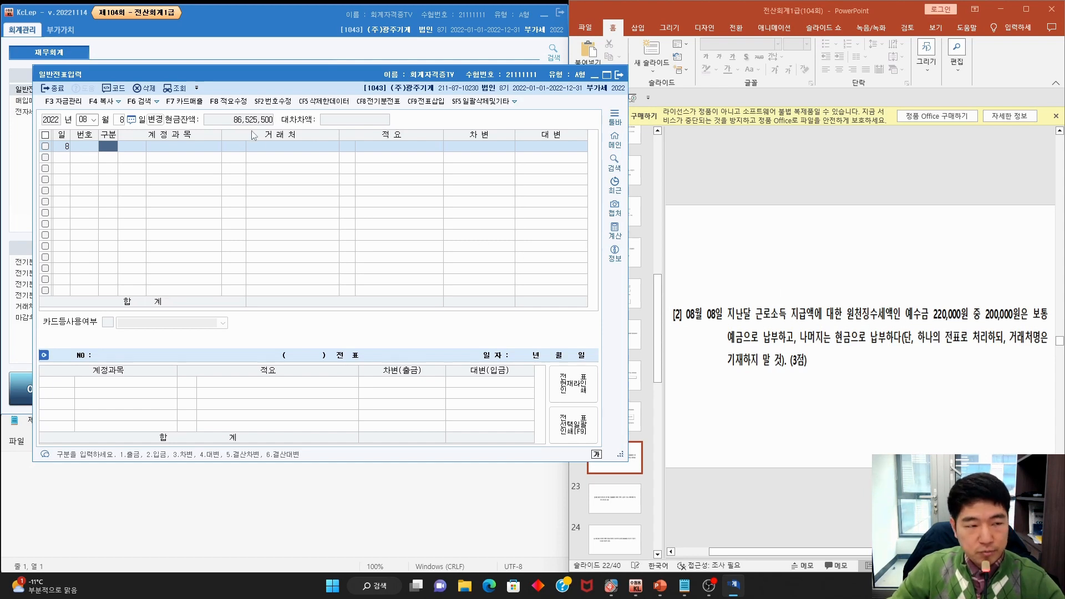
pyautogui.write('3')
pyautogui.press('Return')
pyautogui.write('예수금')
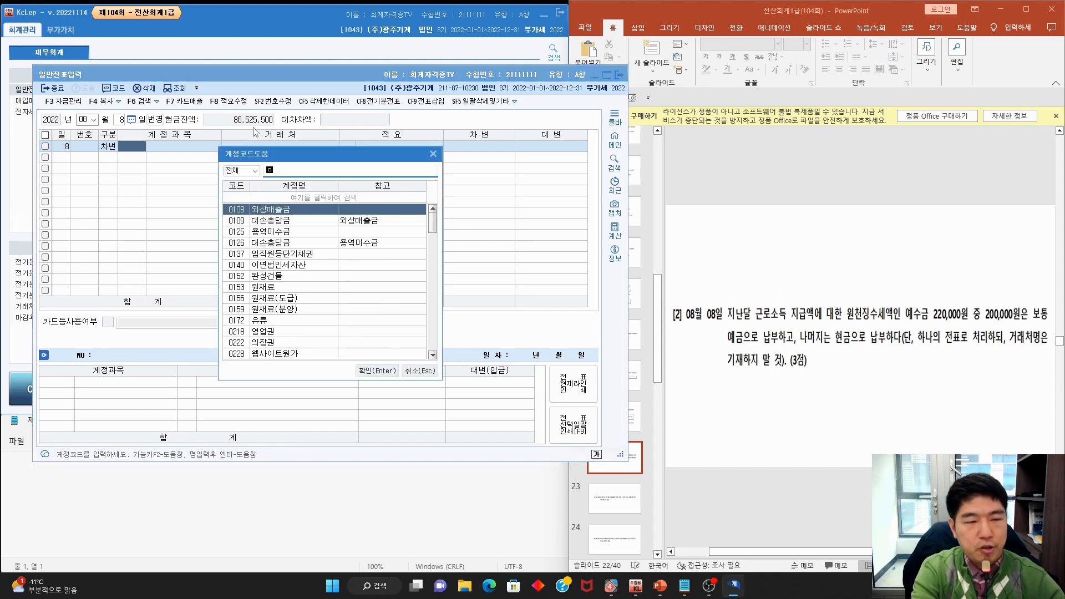
pyautogui.press('Return')
pyautogui.press('Return')
pyautogui.press('Return')
pyautogui.press('Return')
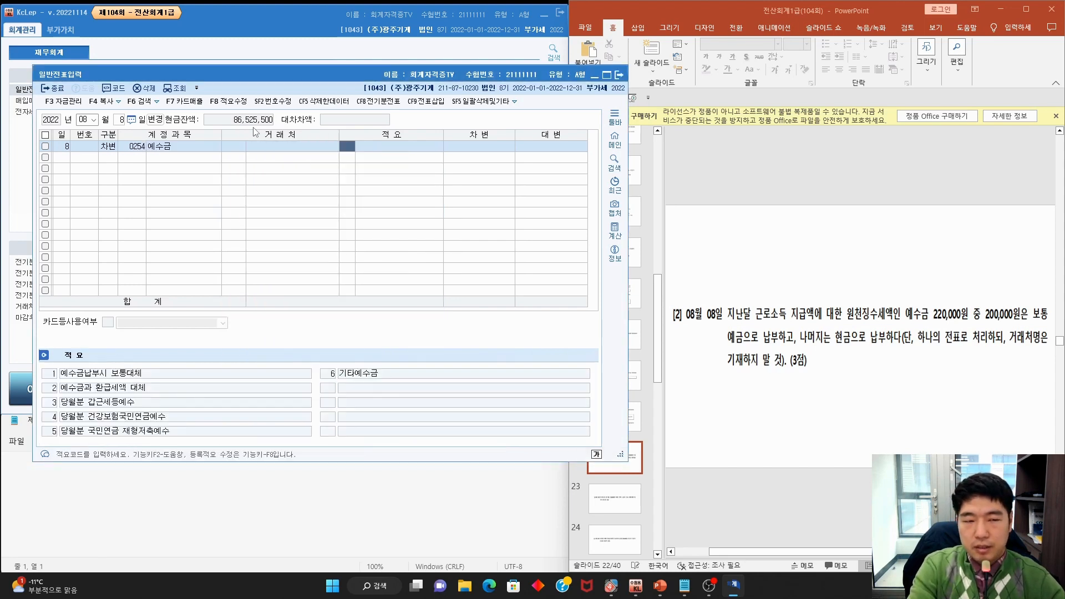
pyautogui.write('220,000')
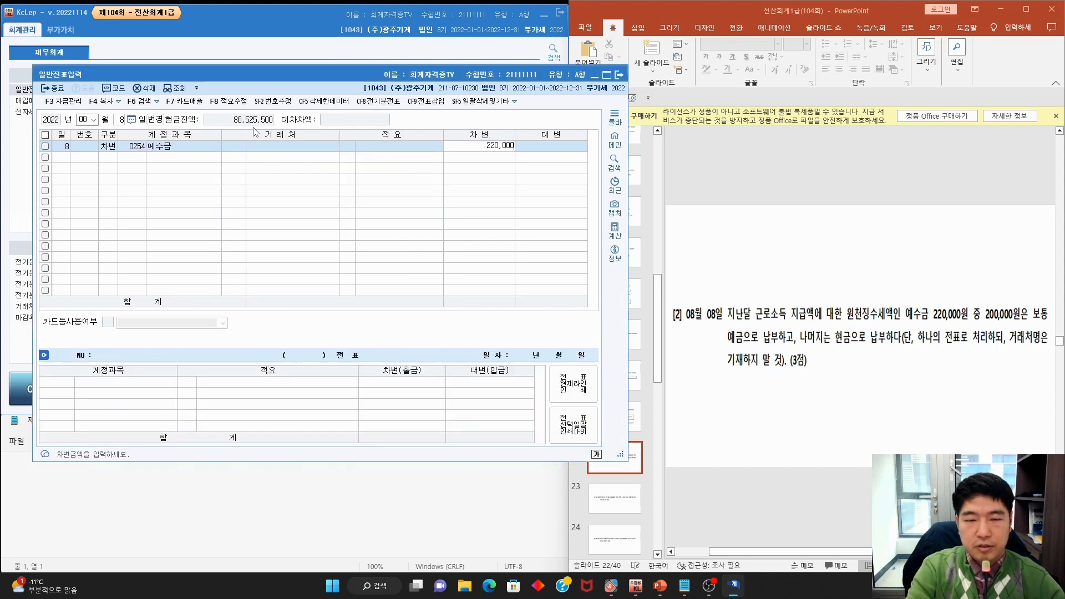
pyautogui.press('Return')
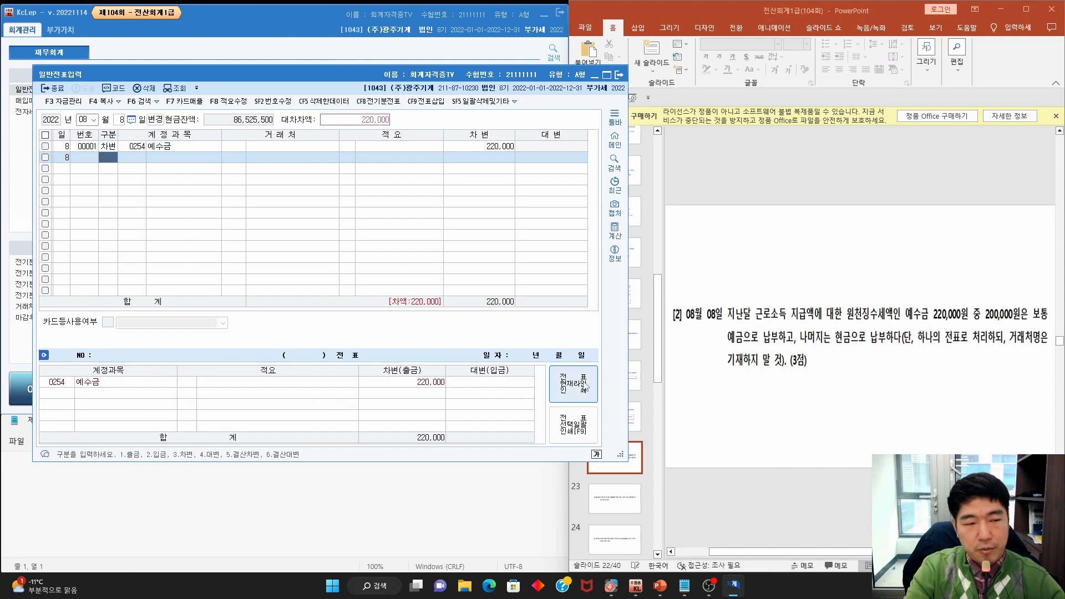
# Credit 보통예금 200,000 on the second line
pyautogui.write('4')
pyautogui.press('Return')
pyautogui.write('보통')
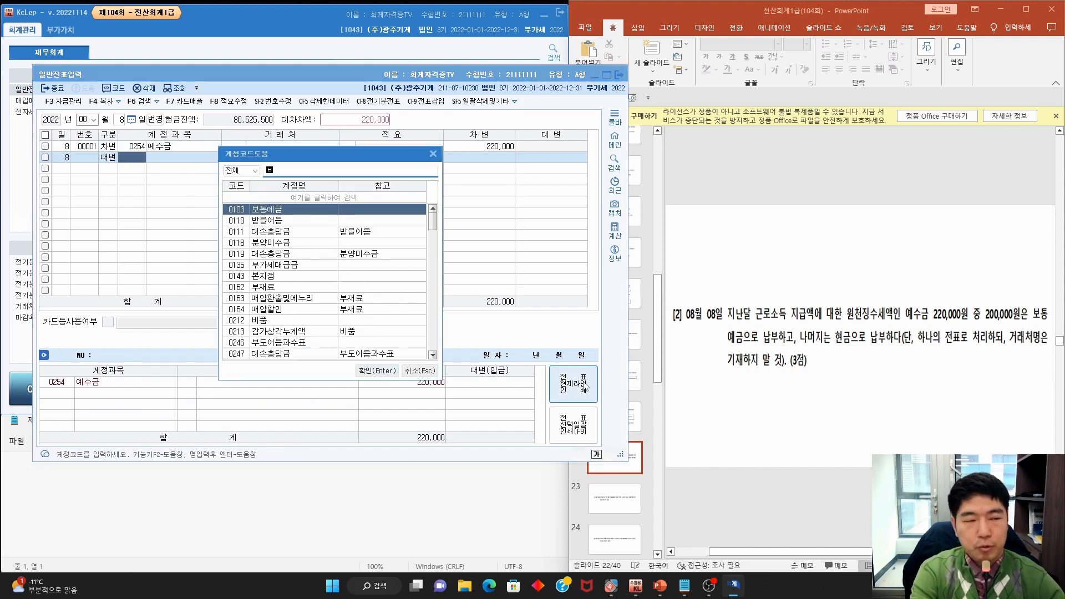
pyautogui.press('Return')
pyautogui.press('Return')
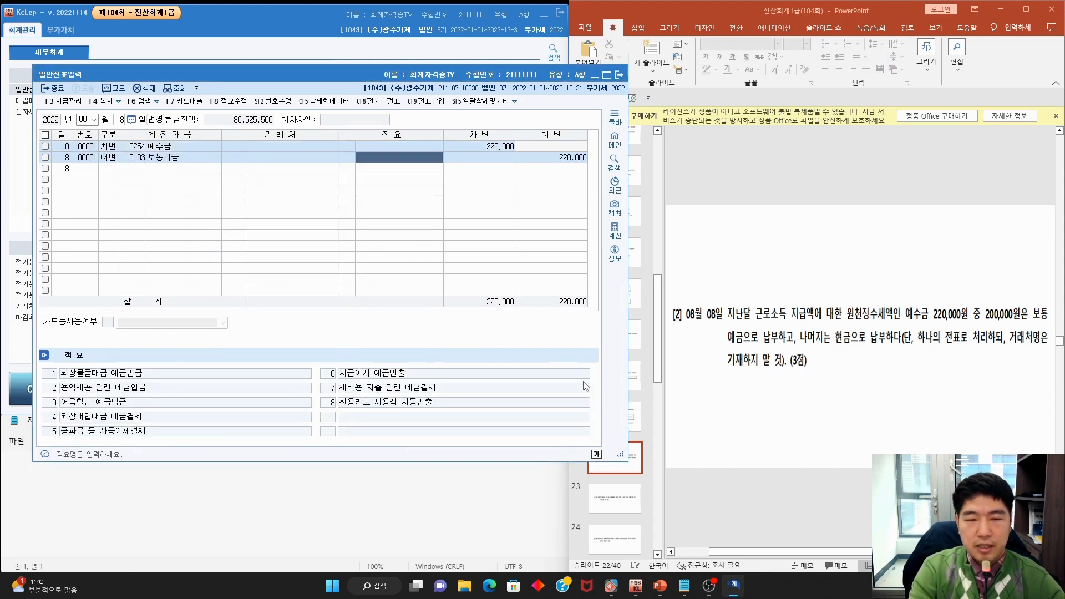
pyautogui.press('Return')
pyautogui.write('20')
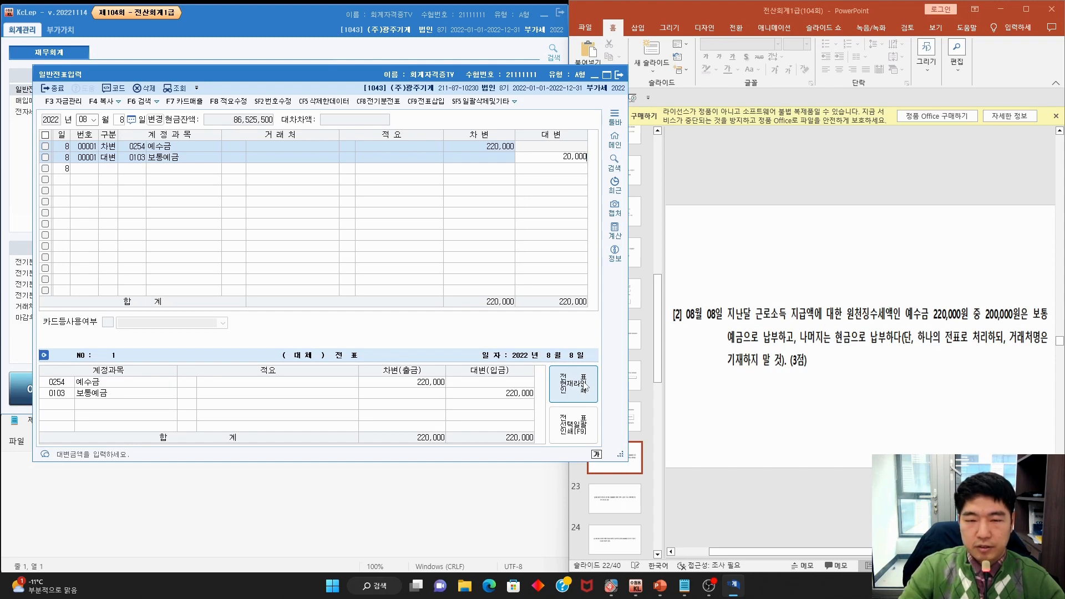
pyautogui.press('Return')
# Add a 현금 credit line for the remaining 20,000 and bring up the exam slides
pyautogui.write('4')
pyautogui.press('Return')
pyautogui.write('현금')
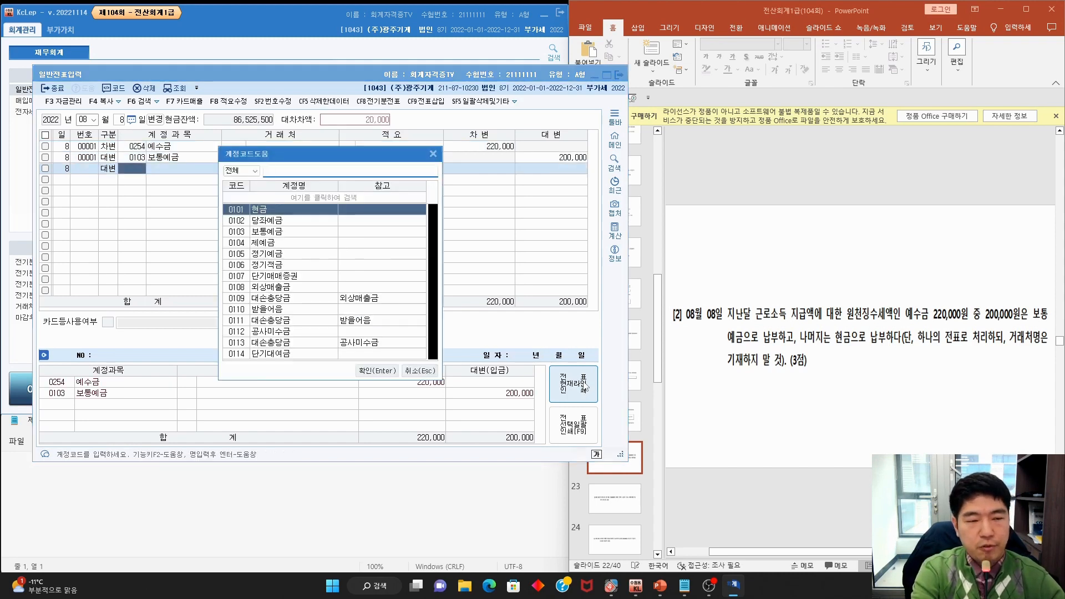
pyautogui.press('Return')
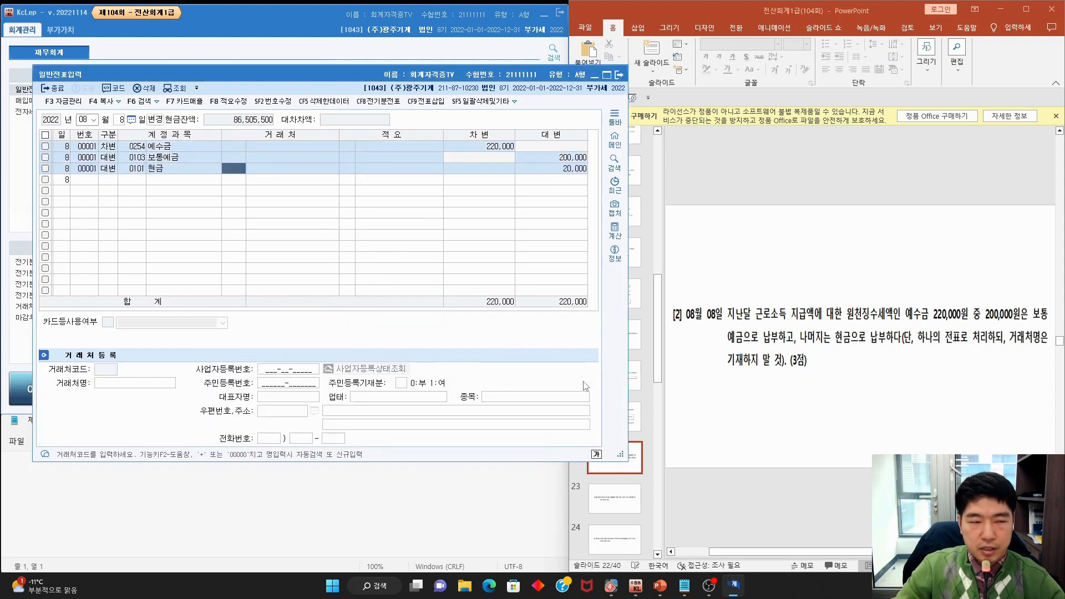
pyautogui.click(928, 397)
pyautogui.scroll(-1, 927, 399)
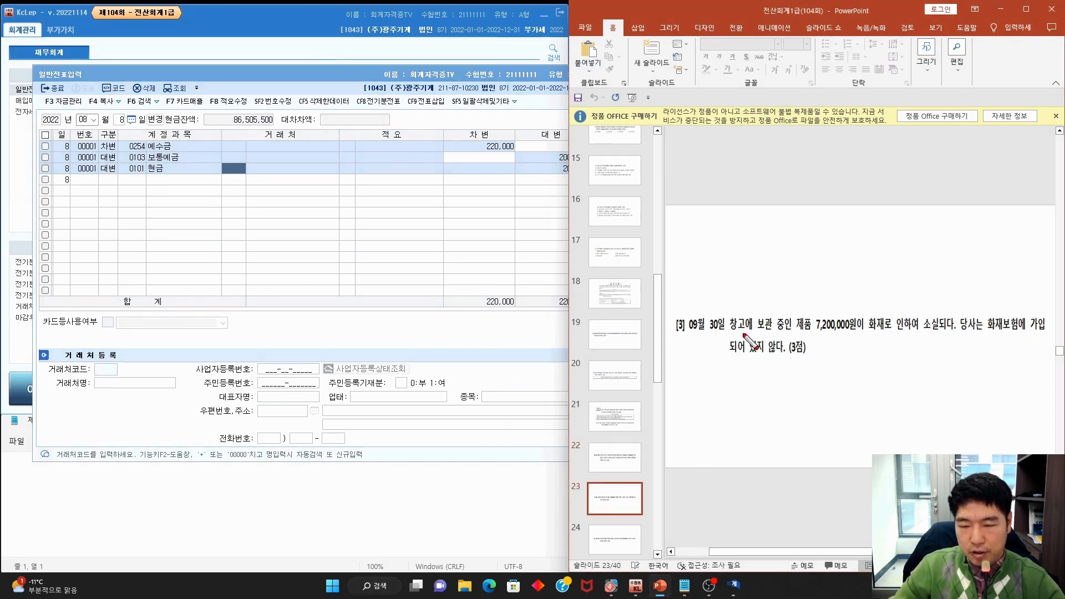
# Pen-mark question [3]'s 09/30 date and no-insurance condition, then clear the ink
pyautogui.moveTo(721, 336)
pyautogui.mouseDown()
pyautogui.moveTo(668, 326)
pyautogui.moveTo(937, 336)
pyautogui.moveTo(975, 302)
pyautogui.moveTo(1016, 335)
pyautogui.moveTo(1037, 336)
pyautogui.mouseUp()
pyautogui.moveTo(718, 360); pyautogui.dragTo(802, 362)
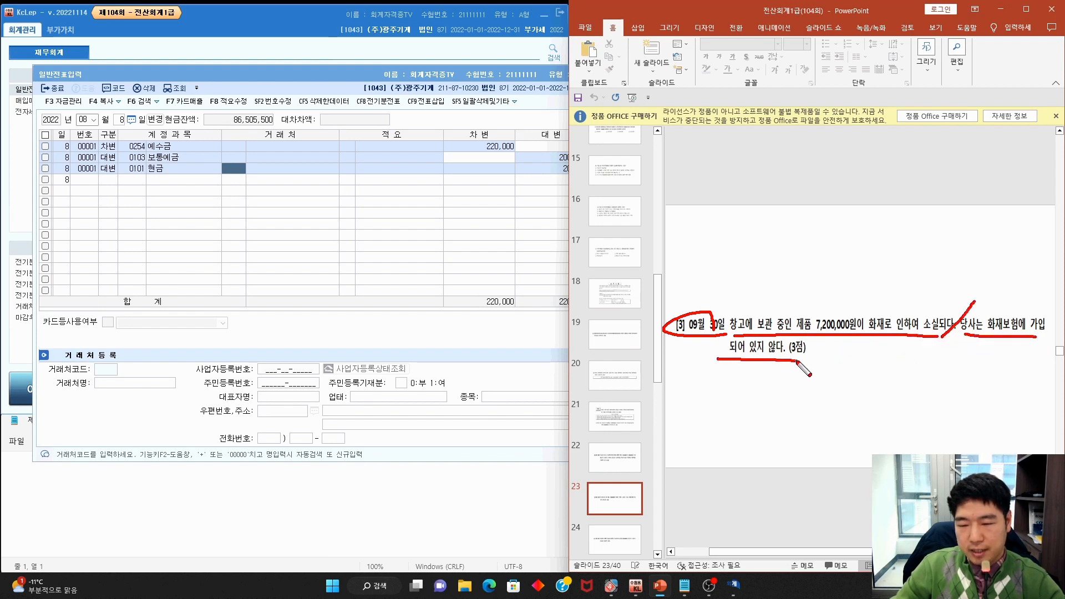
pyautogui.press('Escape')
# Start a 09/30 voucher crediting 0150 제품 7,200,000
pyautogui.click(84, 118)
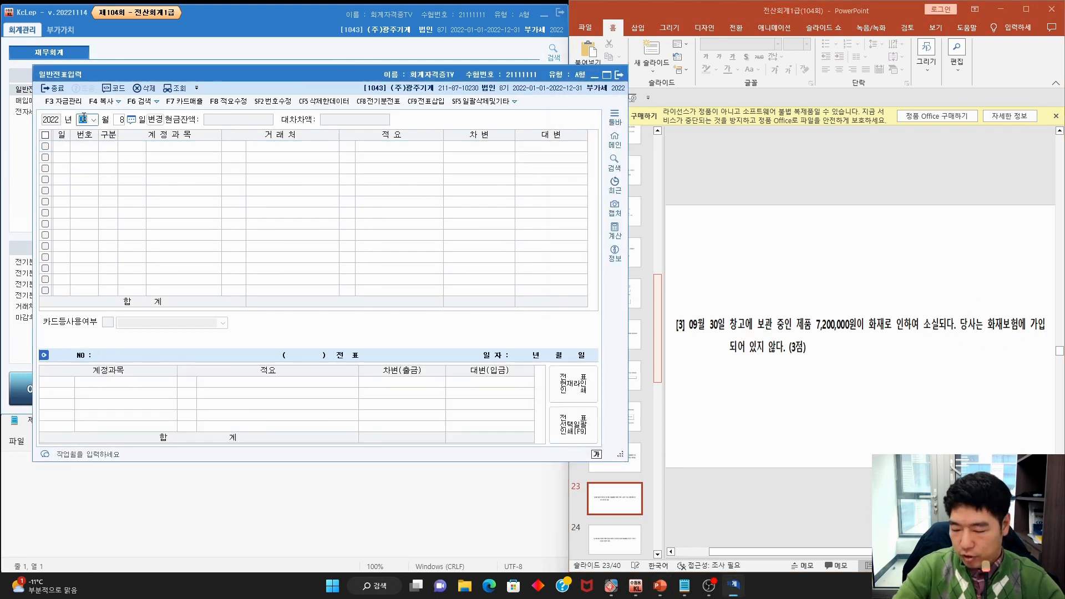
pyautogui.write('0930')
pyautogui.press('Return')
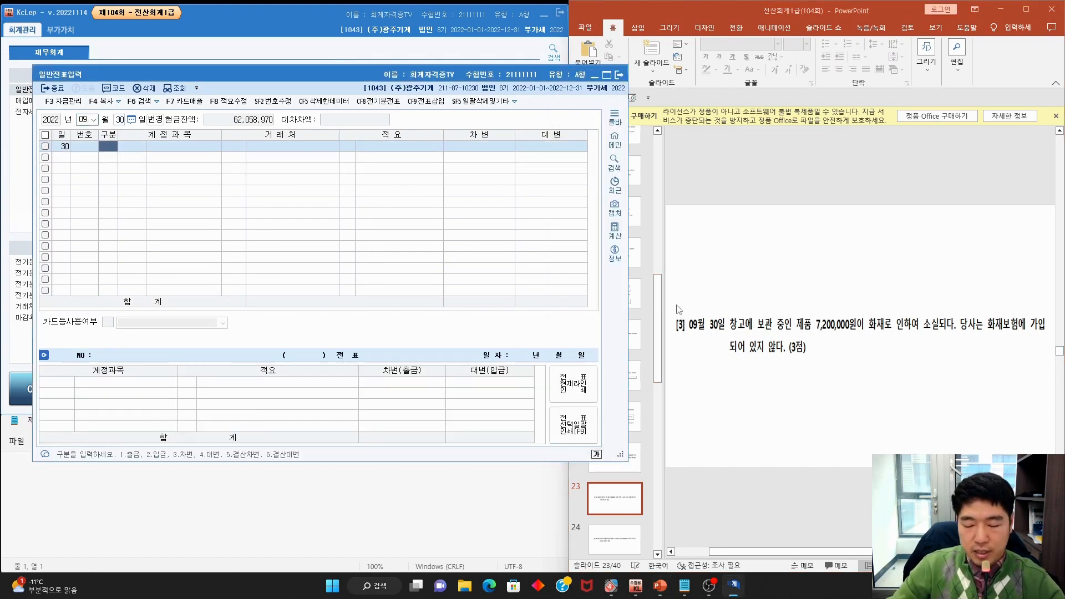
pyautogui.write('4')
pyautogui.press('Return')
pyautogui.write('제품')
pyautogui.press('Return')
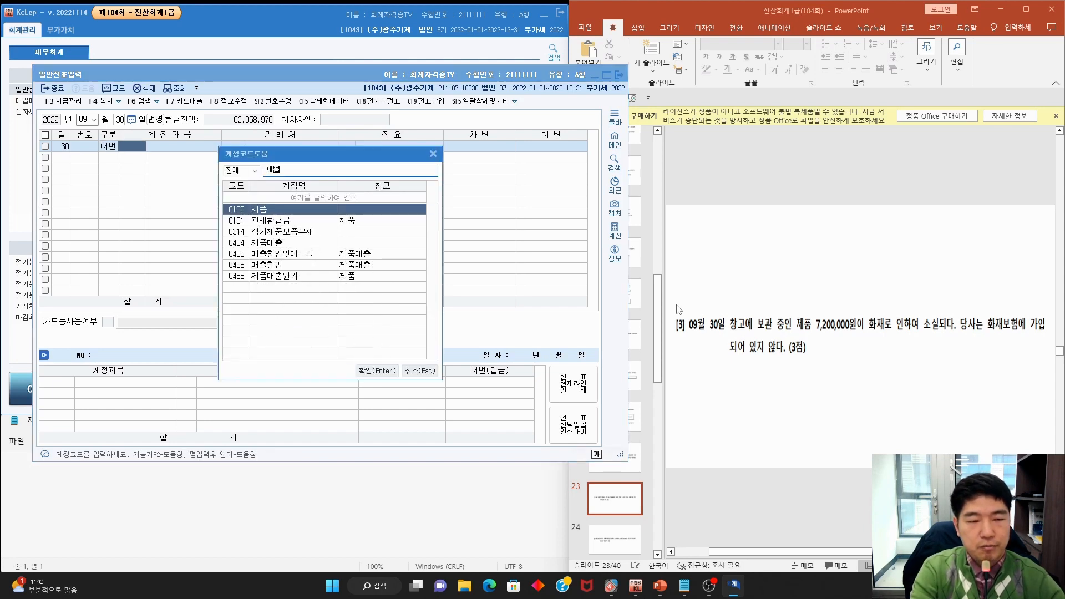
pyautogui.press('Return')
pyautogui.press('Return')
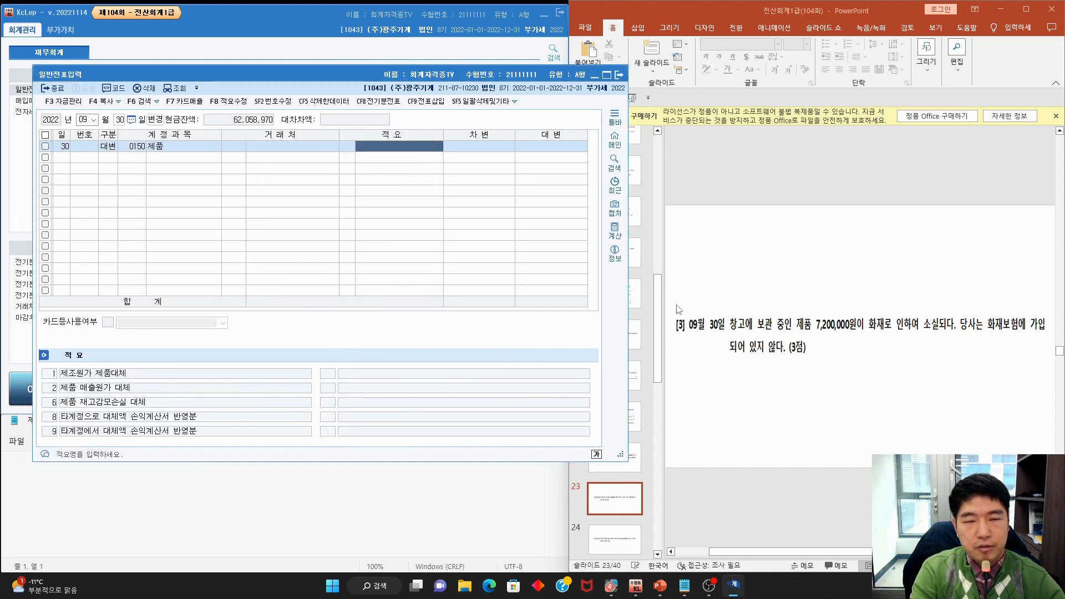
pyautogui.press('Return')
pyautogui.write('7,2')
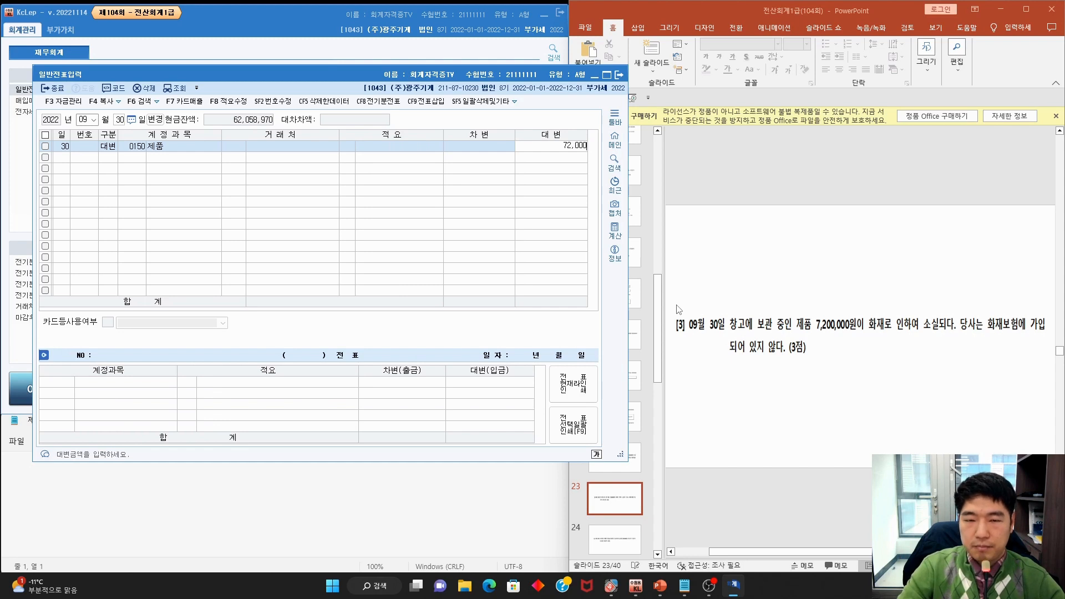
pyautogui.write('00,000')
pyautogui.press('Return')
# Debit 0961 재해손실 for 7,200,000 and open the 제품 line's memo choices
pyautogui.write('3')
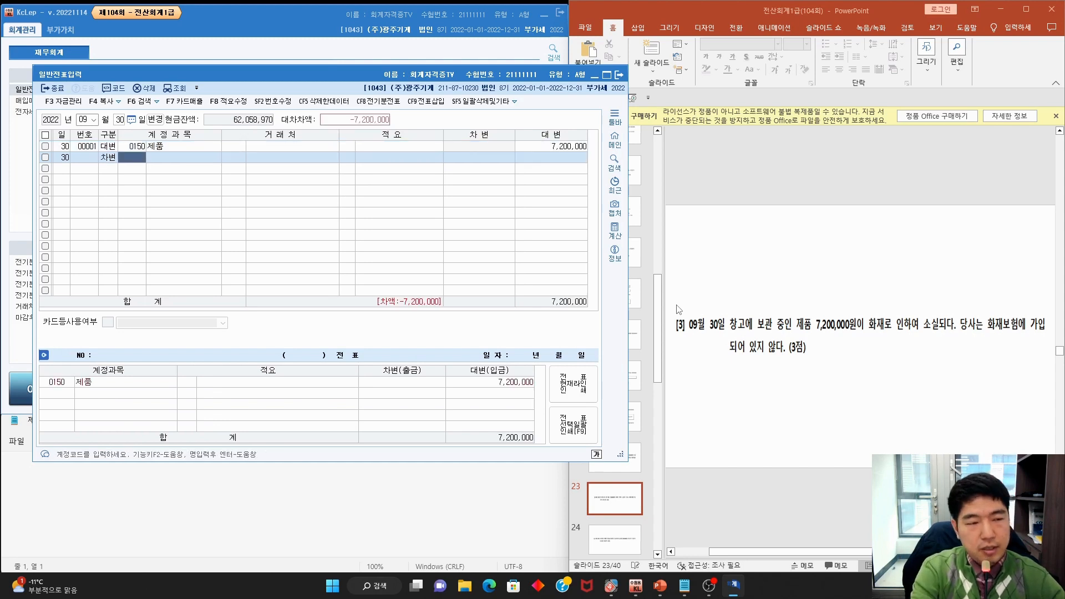
pyautogui.write('재해')
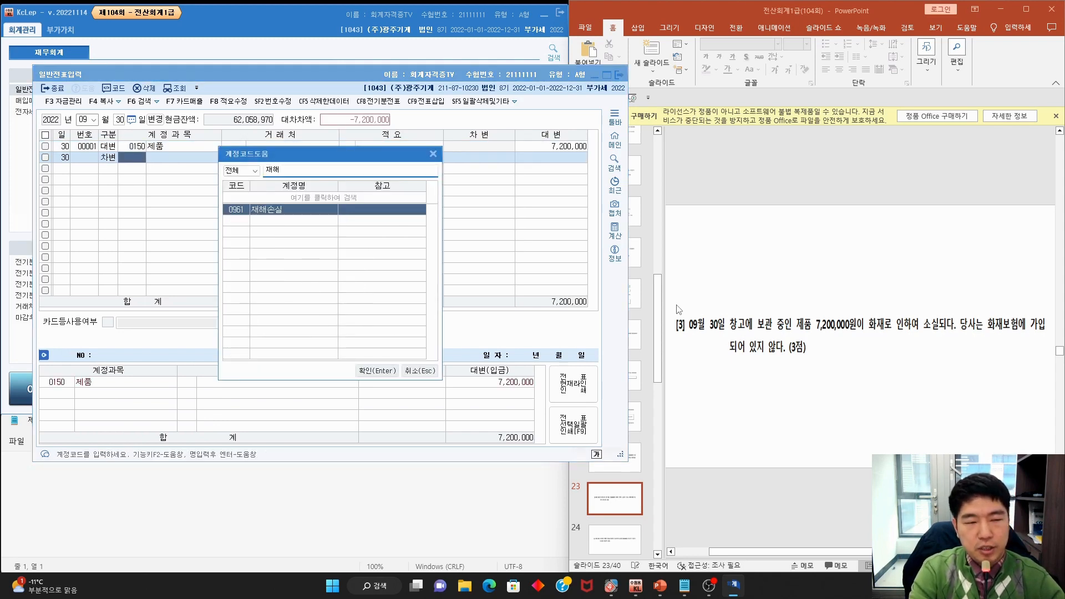
pyautogui.press('Return')
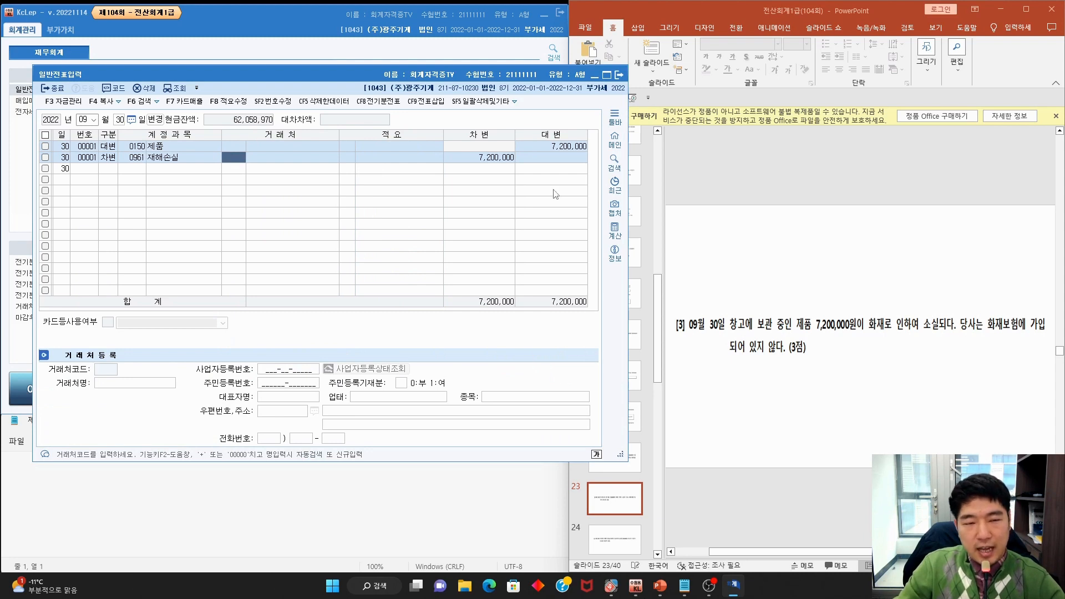
pyautogui.click(157, 148)
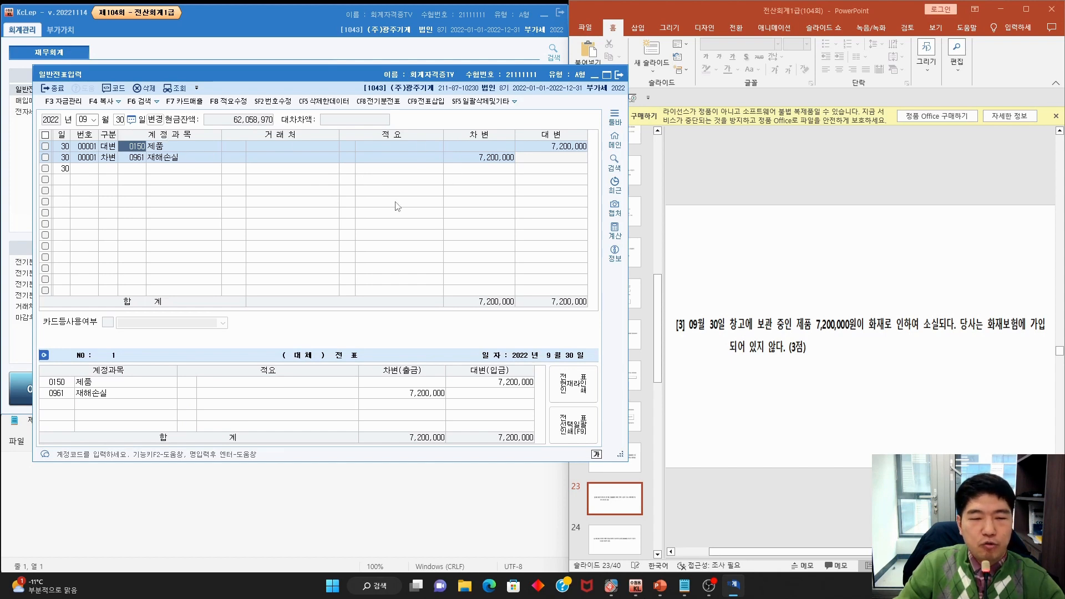
pyautogui.click(352, 151)
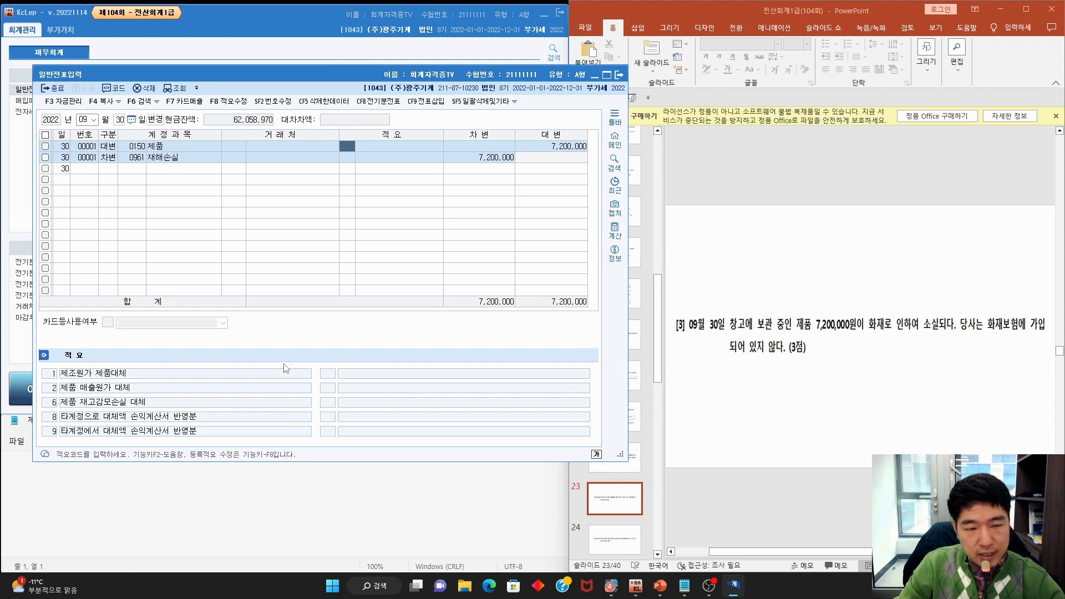
# Give the 제품 credit line memo 8, '타계정으로 대체액 손익계산서 반영분', after marking the option
pyautogui.moveTo(63, 422); pyautogui.dragTo(188, 422)
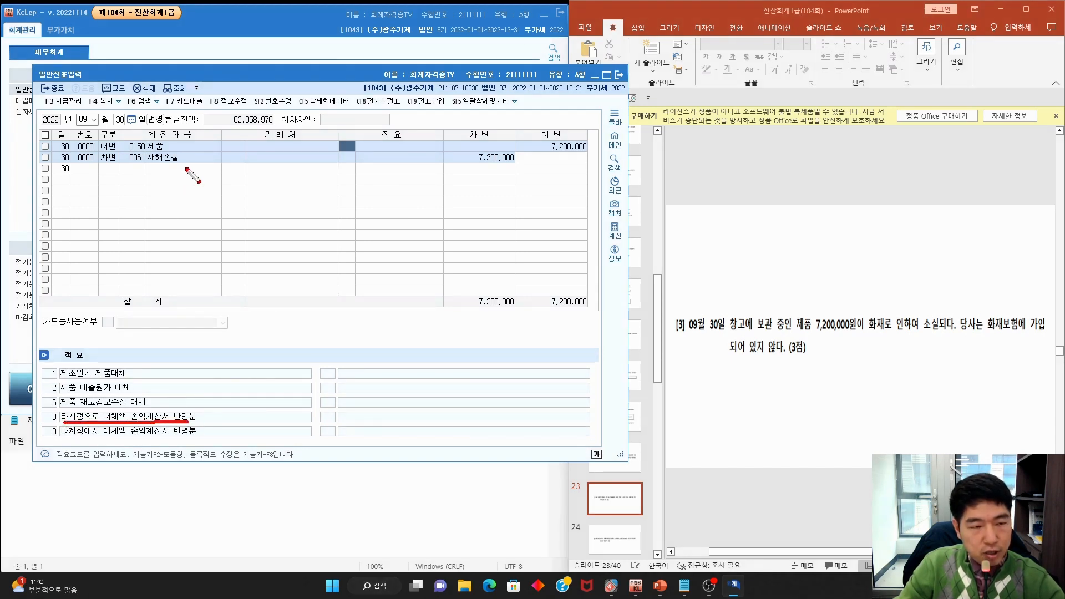
pyautogui.moveTo(166, 155)
pyautogui.mouseDown()
pyautogui.moveTo(156, 170)
pyautogui.moveTo(187, 165)
pyautogui.moveTo(190, 130)
pyautogui.mouseUp()
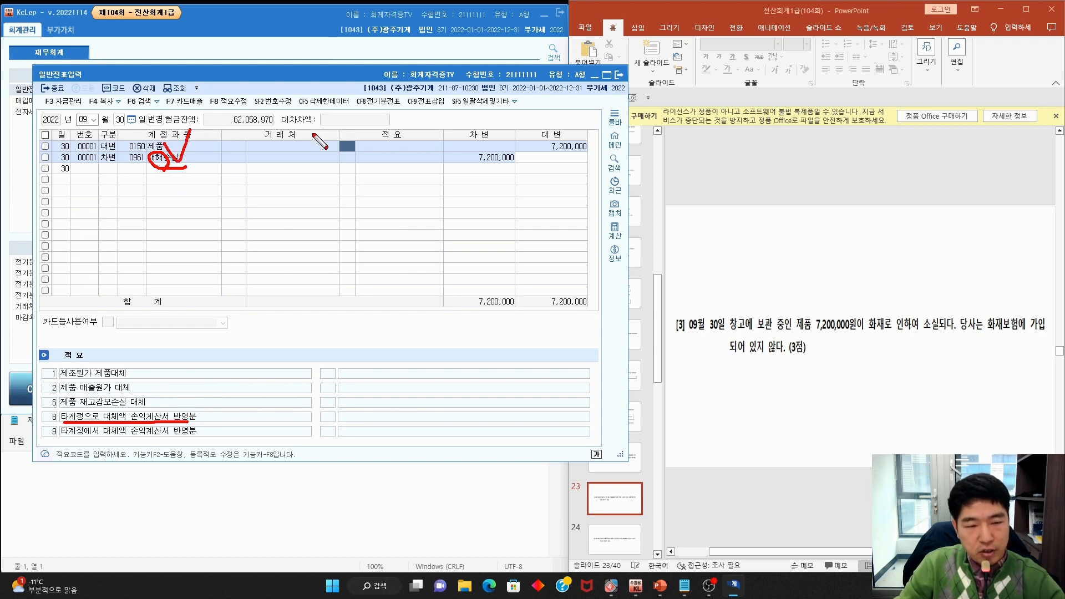
pyautogui.press('Escape')
pyautogui.write('8')
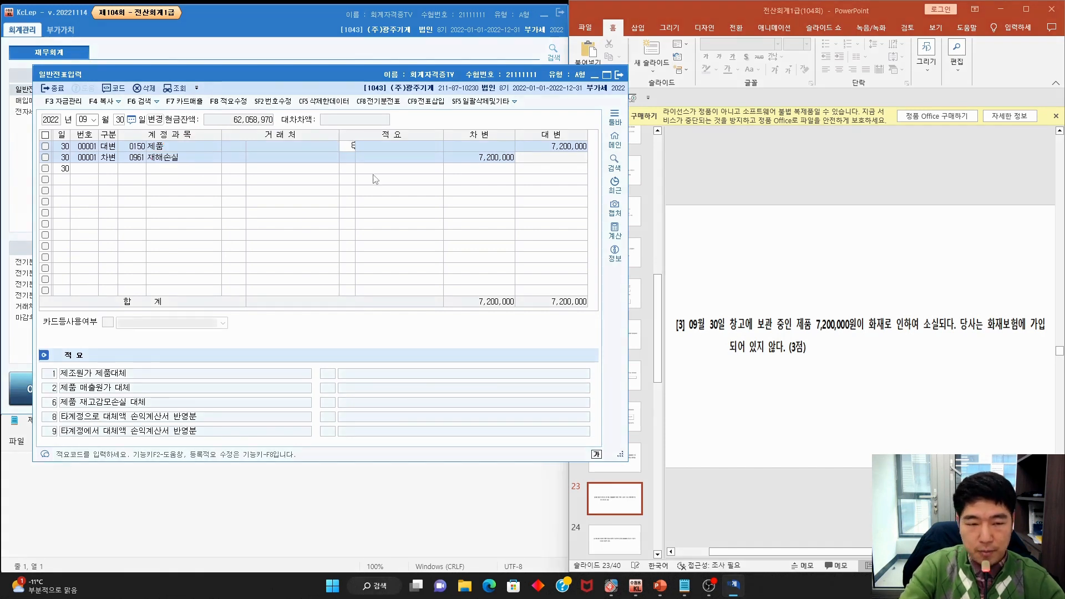
pyautogui.press('Return')
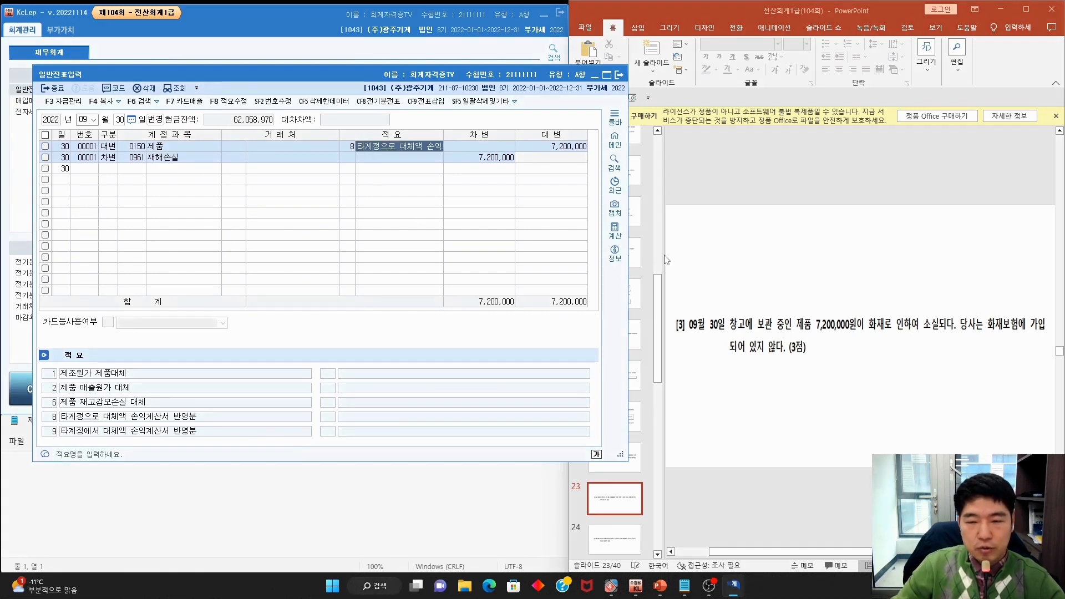
pyautogui.click(678, 268)
pyautogui.scroll(3, 679, 268)
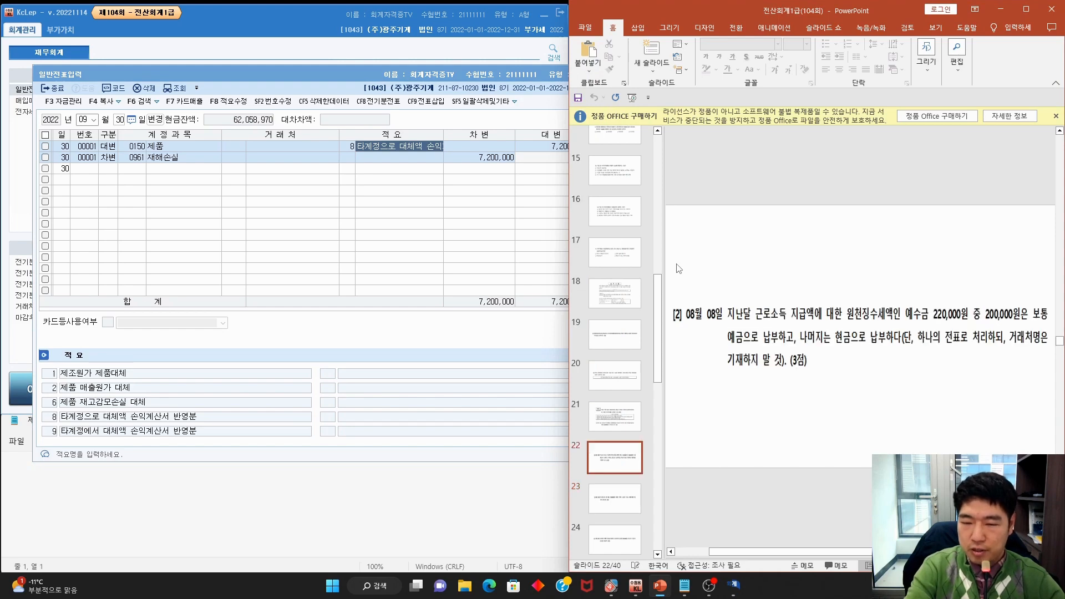
# Underline the rule that general memos may be omitted, then clear the ink
pyautogui.scroll(-1, 679, 268)
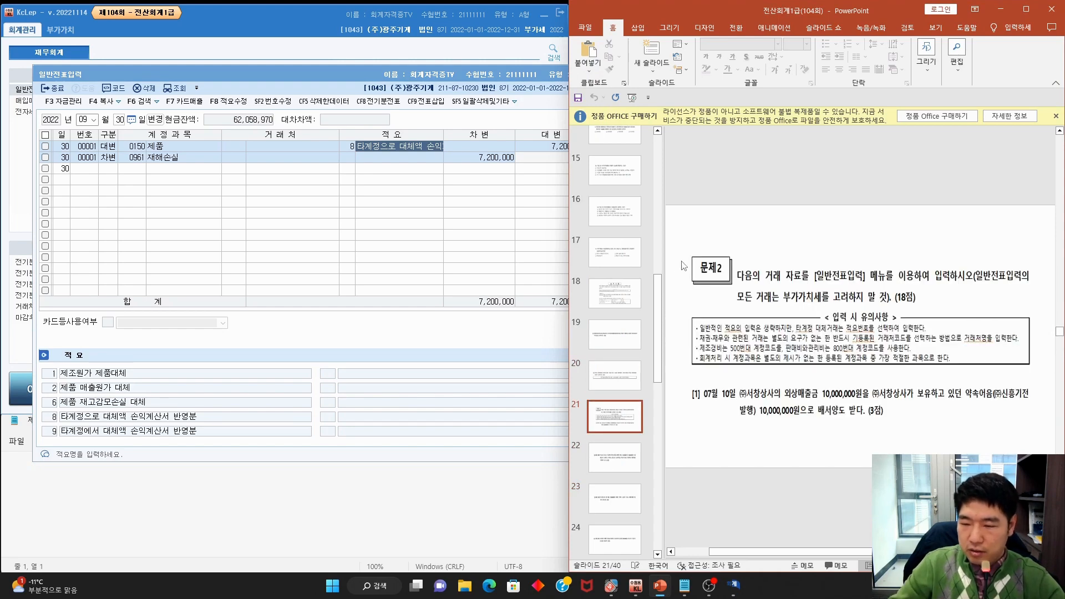
pyautogui.moveTo(700, 335)
pyautogui.mouseDown()
pyautogui.moveTo(793, 323)
pyautogui.moveTo(784, 331)
pyautogui.moveTo(919, 332)
pyautogui.moveTo(889, 335)
pyautogui.mouseUp()
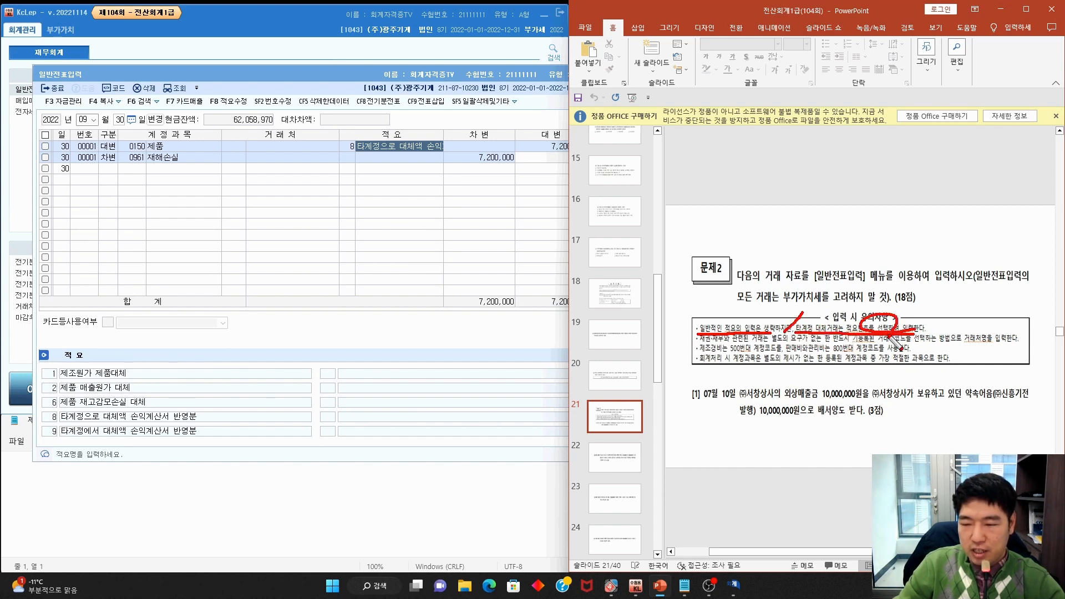
pyautogui.press('Escape')
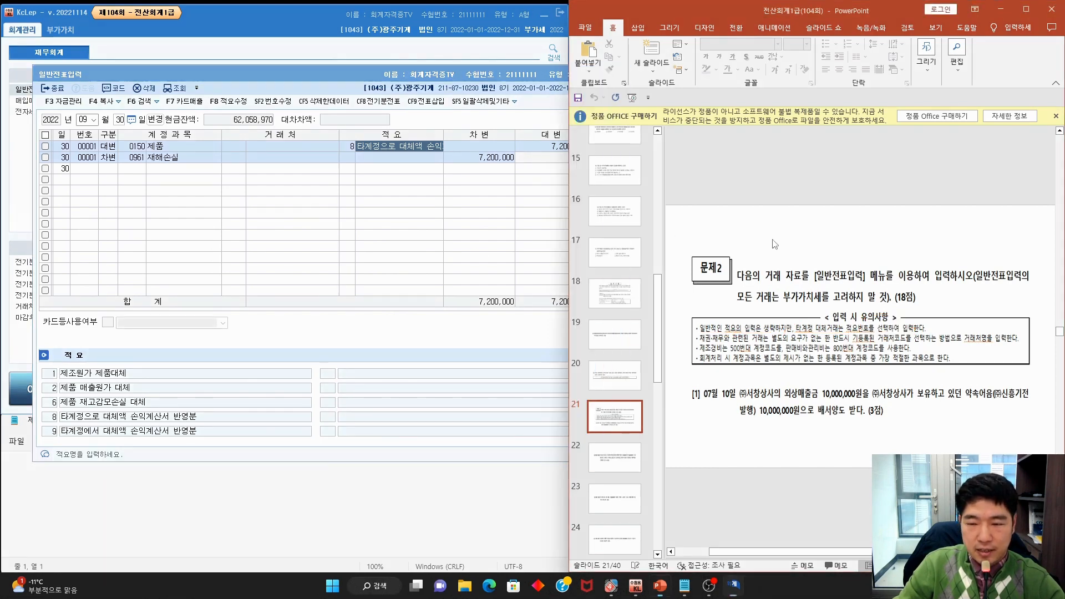
# Move to slide 24 and mark question [4]'s 10/20 date and cash payment
pyautogui.scroll(-1, 775, 244)
pyautogui.scroll(-1, 775, 244)
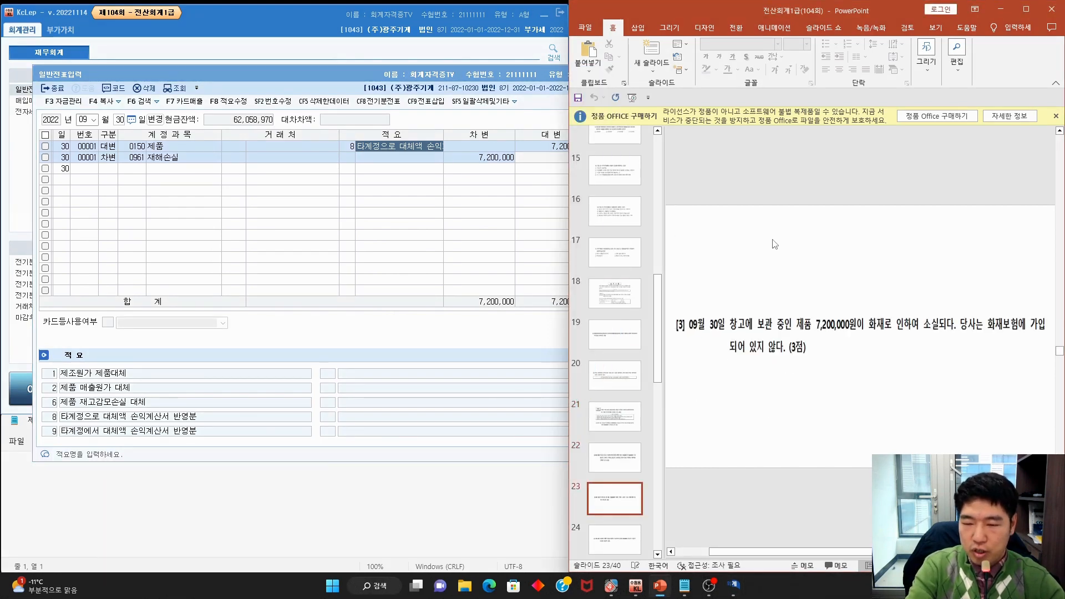
pyautogui.scroll(-1, 776, 245)
pyautogui.hotkey('ctrl', 'p')
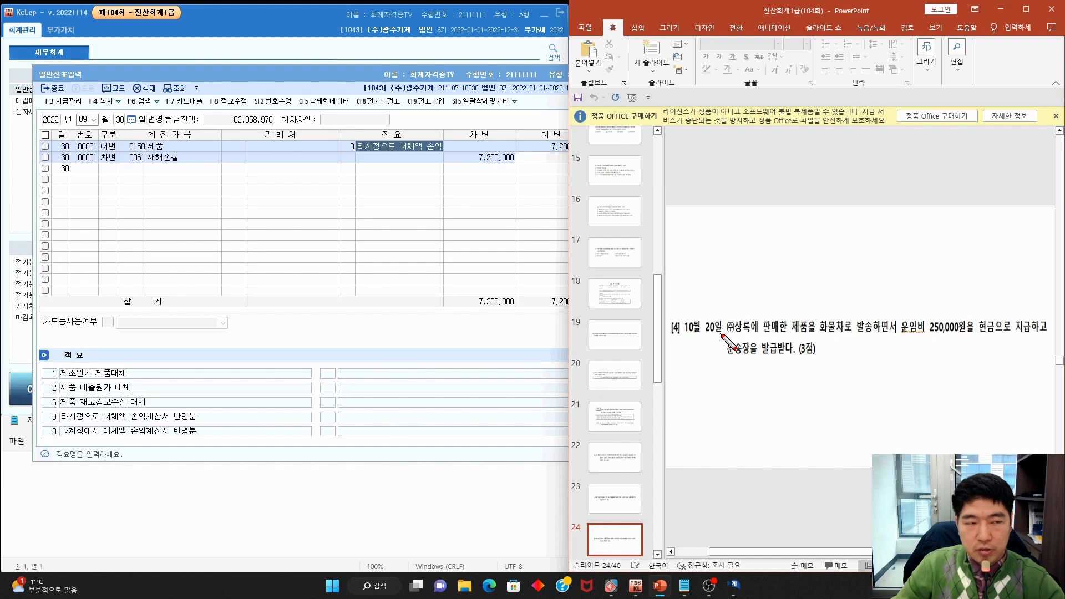
pyautogui.moveTo(722, 335)
pyautogui.mouseDown()
pyautogui.moveTo(691, 337)
pyautogui.moveTo(1036, 336)
pyautogui.mouseUp()
pyautogui.moveTo(726, 357); pyautogui.dragTo(795, 357)
pyautogui.press('Escape')
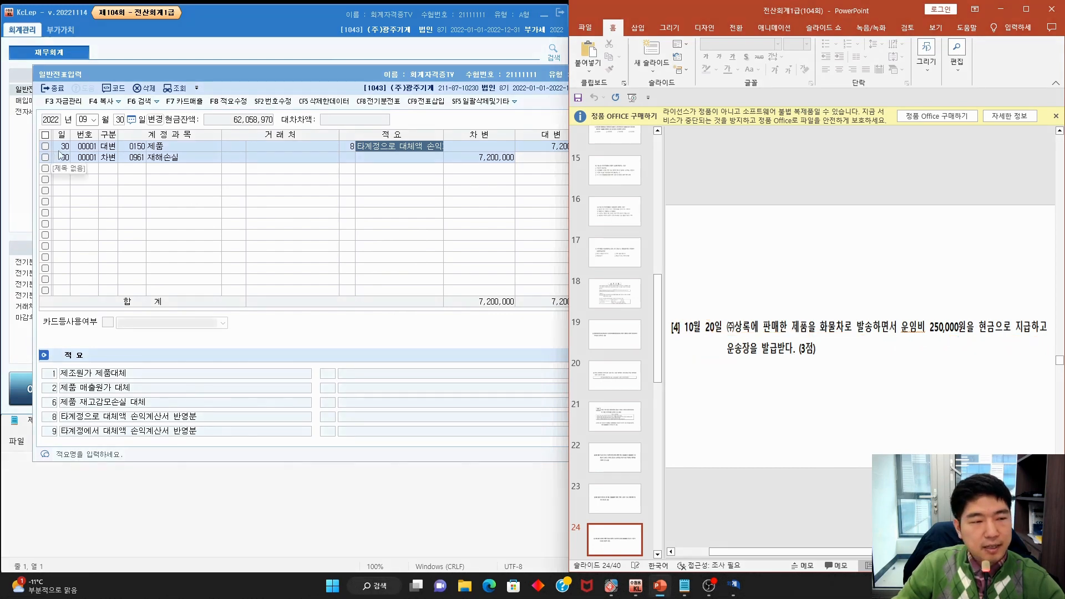
pyautogui.click(83, 120)
# Start a 10/20 voucher crediting 0101 현금 200,000
pyautogui.write('10')
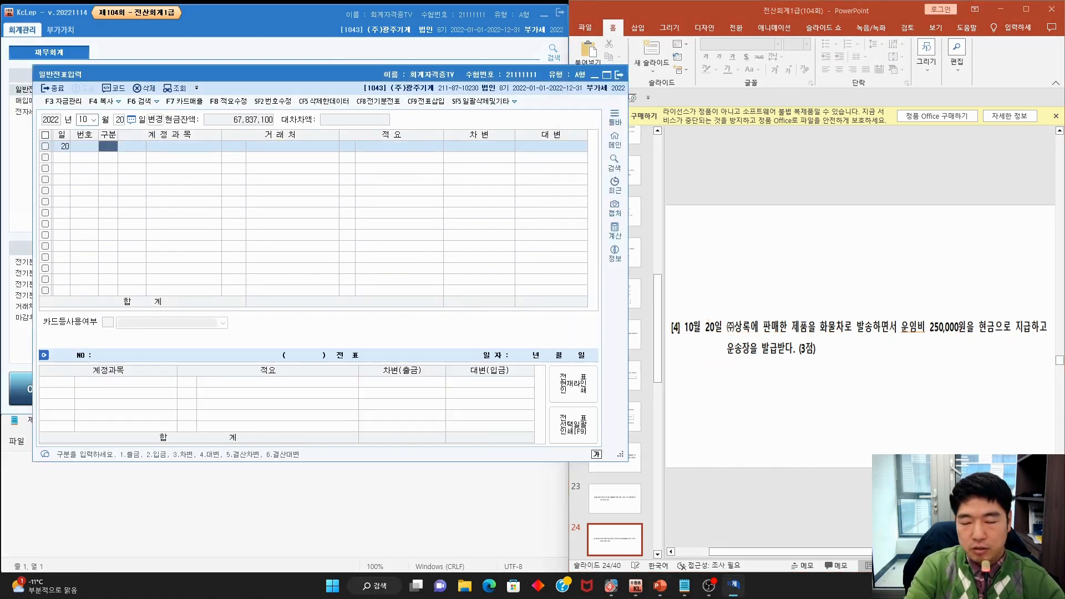
pyautogui.write('204')
pyautogui.press('F2')
pyautogui.write('혀')
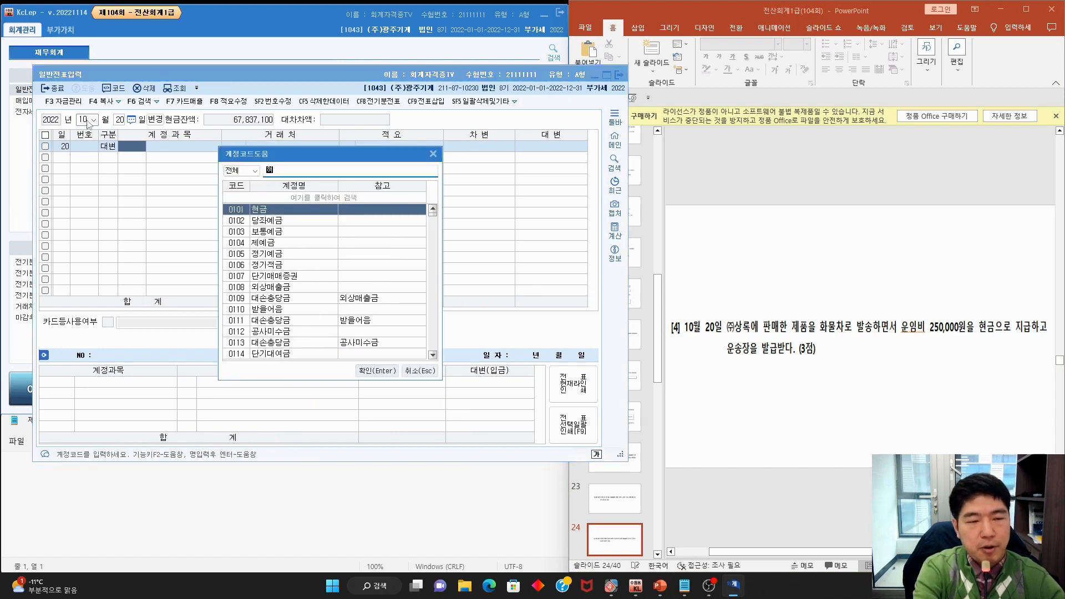
pyautogui.press('Return')
pyautogui.press('Return')
pyautogui.press('Return')
pyautogui.press('Return')
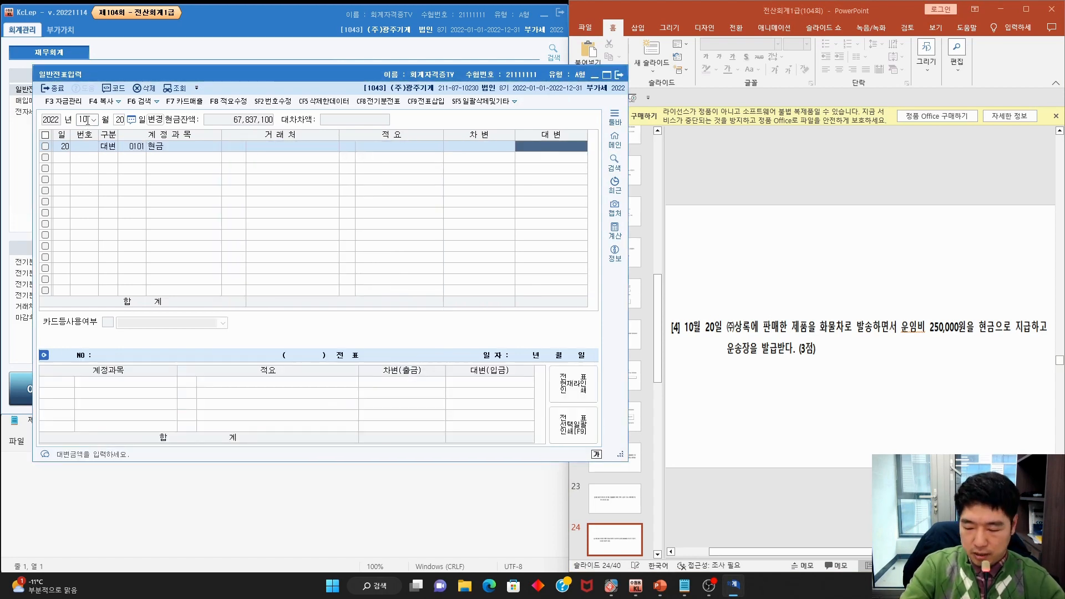
pyautogui.write('200,000')
pyautogui.press('Return')
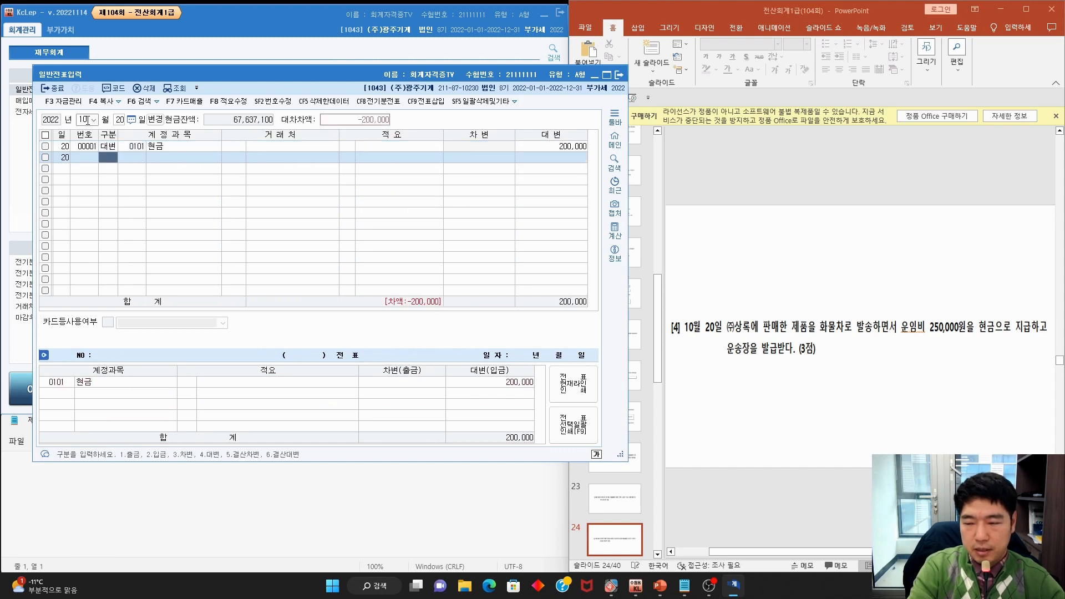
# Debit 0824 운반비 via the 운반 account search, then go to the next problem slide
pyautogui.write('3운반')
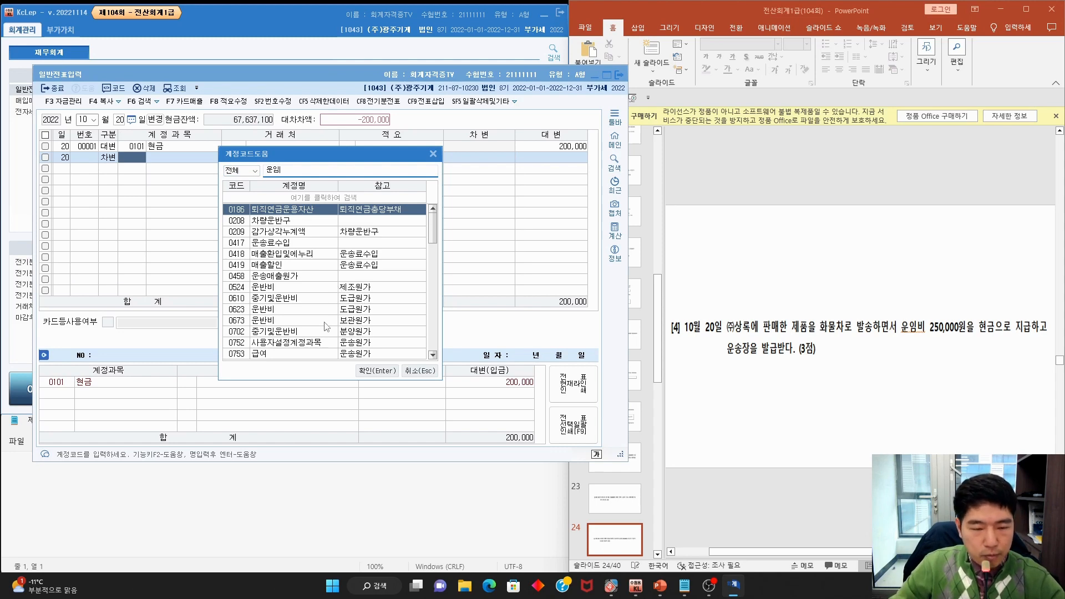
pyautogui.press('BackSpace')
pyautogui.write('반')
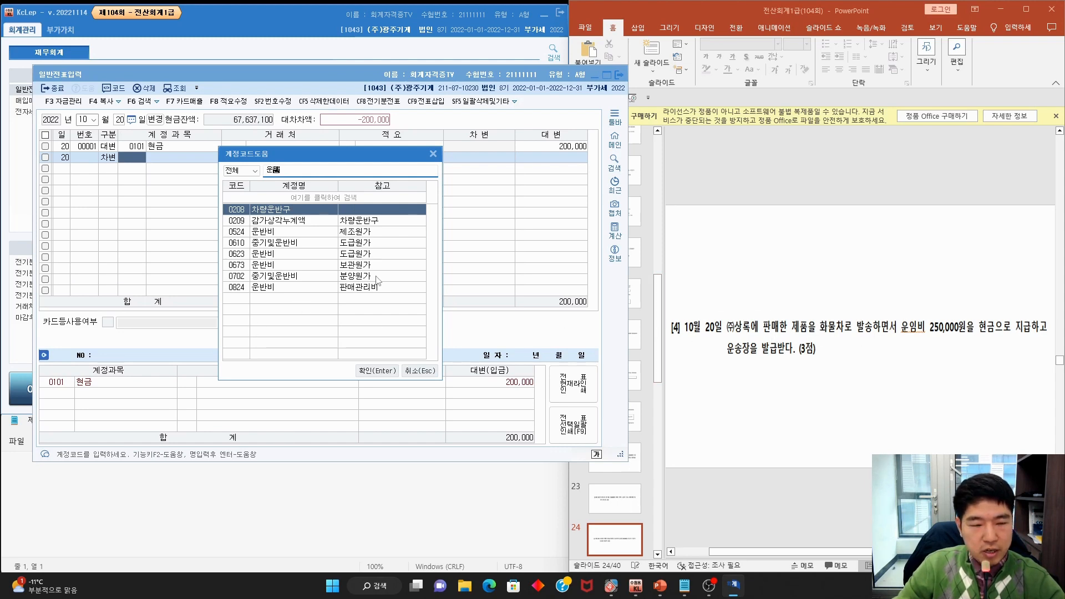
pyautogui.doubleClick(289, 287)
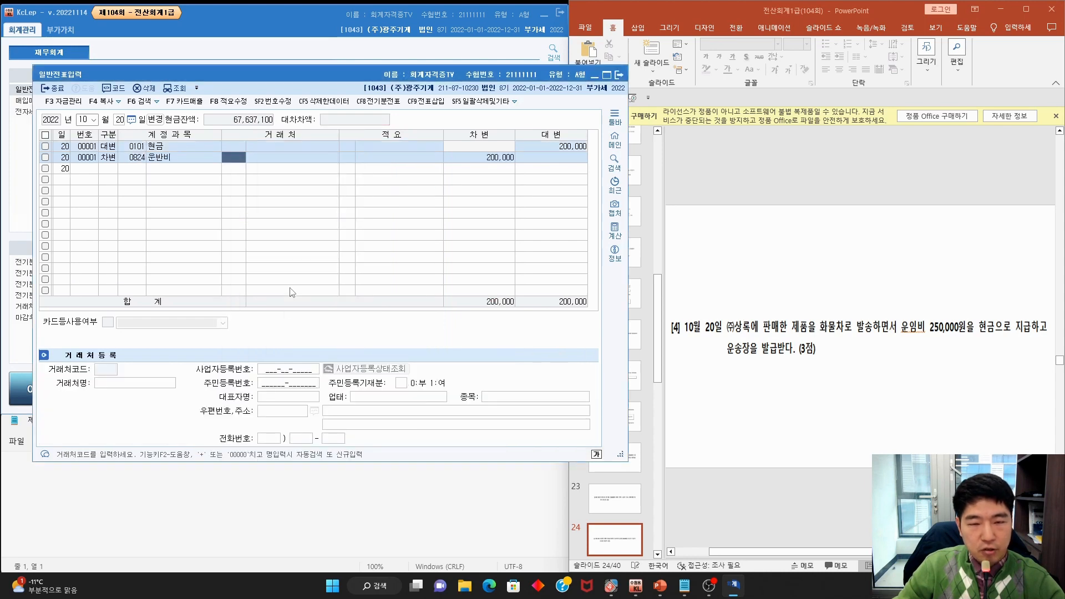
pyautogui.click(734, 277)
pyautogui.scroll(-1, 735, 278)
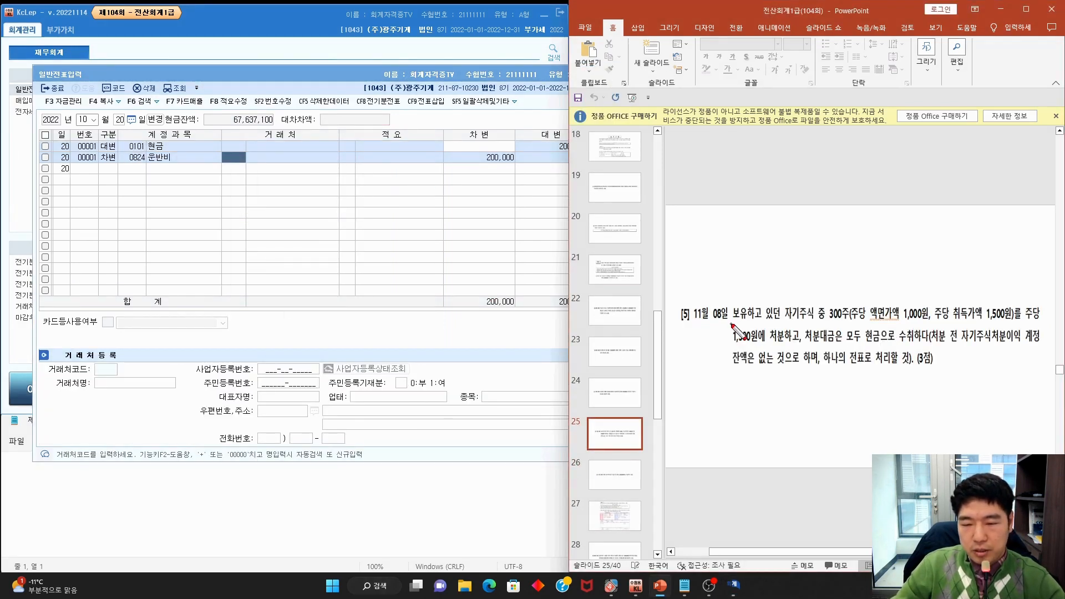
# Mark slide 25's 11/08 date, 1,300원 price and single-voucher condition, then return to the month field
pyautogui.moveTo(733, 326)
pyautogui.mouseDown()
pyautogui.moveTo(693, 313)
pyautogui.moveTo(736, 332)
pyautogui.moveTo(1015, 323)
pyautogui.mouseUp()
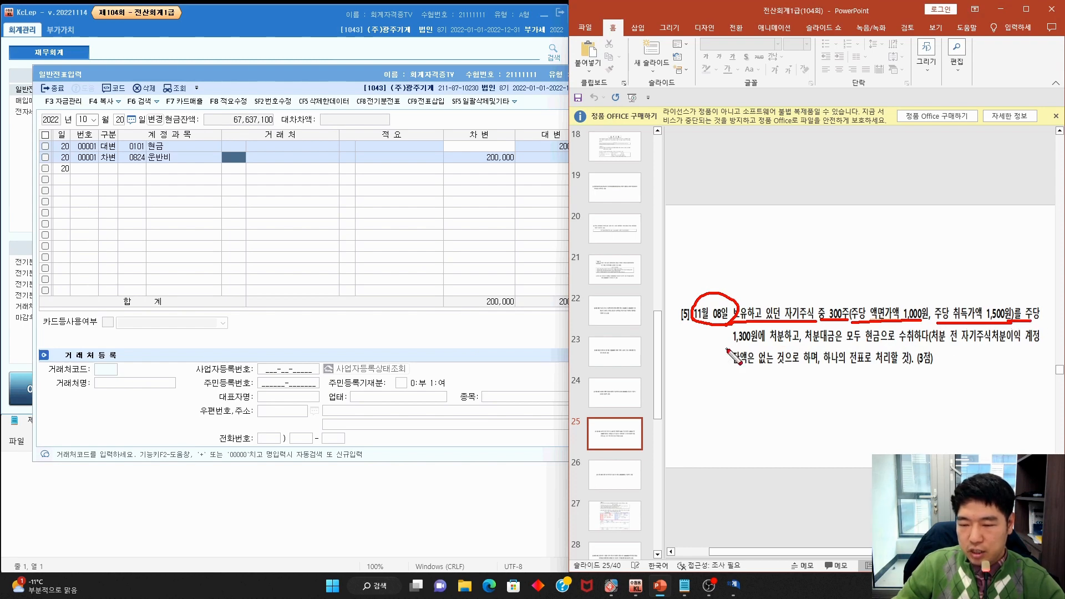
pyautogui.moveTo(727, 348); pyautogui.dragTo(1042, 342)
pyautogui.moveTo(735, 367); pyautogui.dragTo(911, 367)
pyautogui.press('Escape')
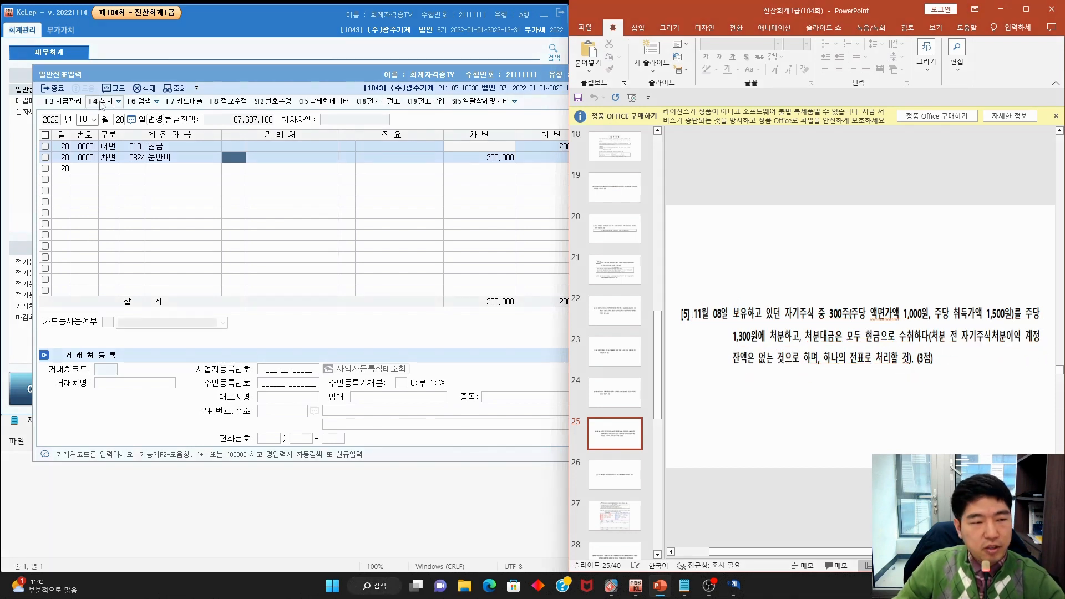
pyautogui.click(86, 120)
# Begin the 11/08 voucher with a debit line, then start the 300 × 1,300 calculation in Notepad
pyautogui.write('11')
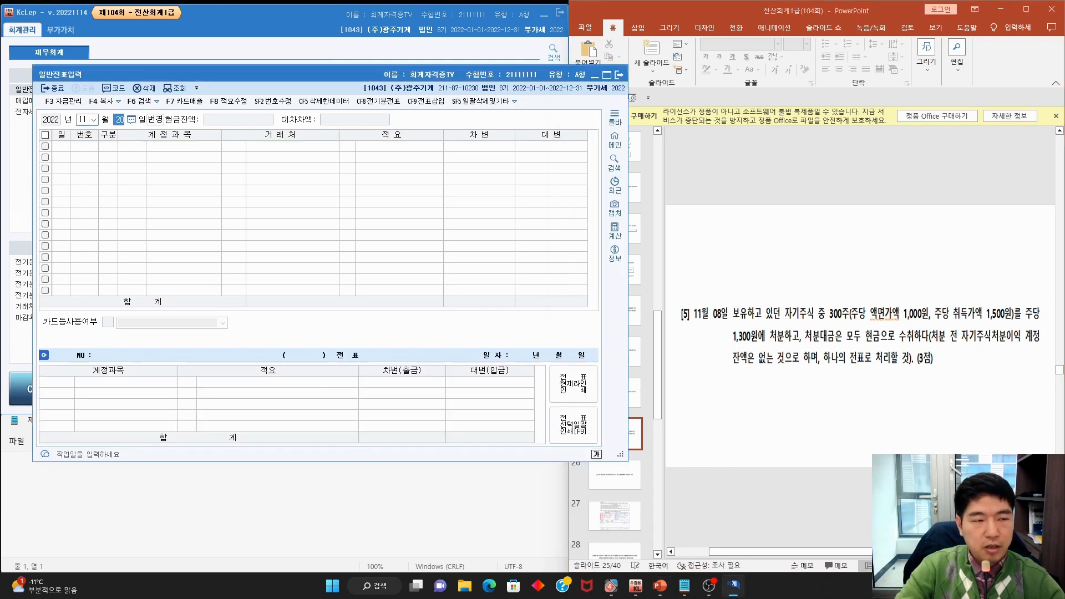
pyautogui.press('Return')
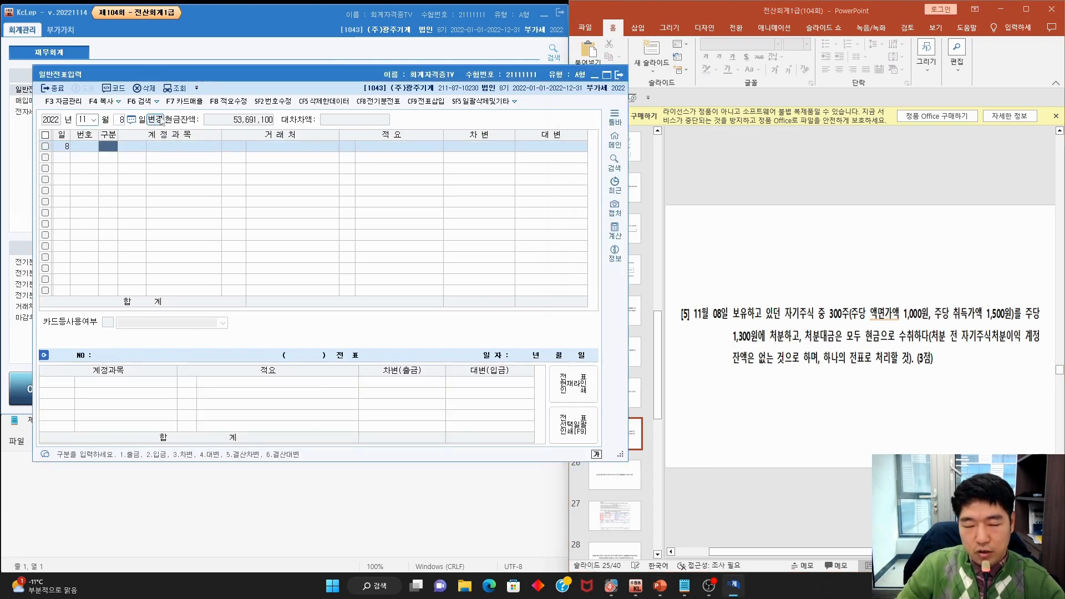
pyautogui.write('3')
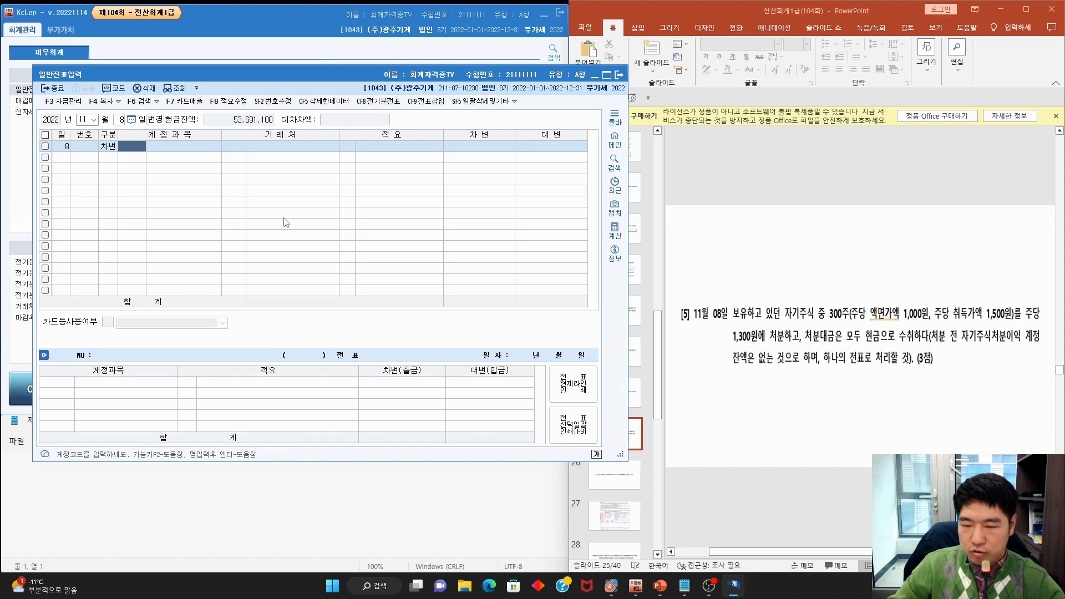
pyautogui.click(107, 484)
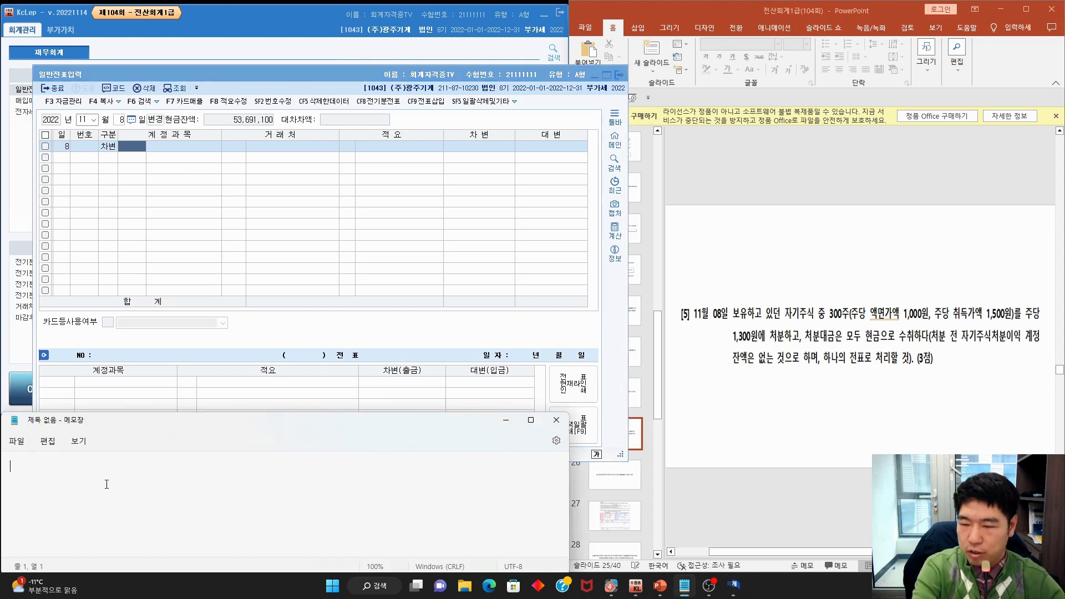
pyautogui.write('300 x 1,300 = 390,000')
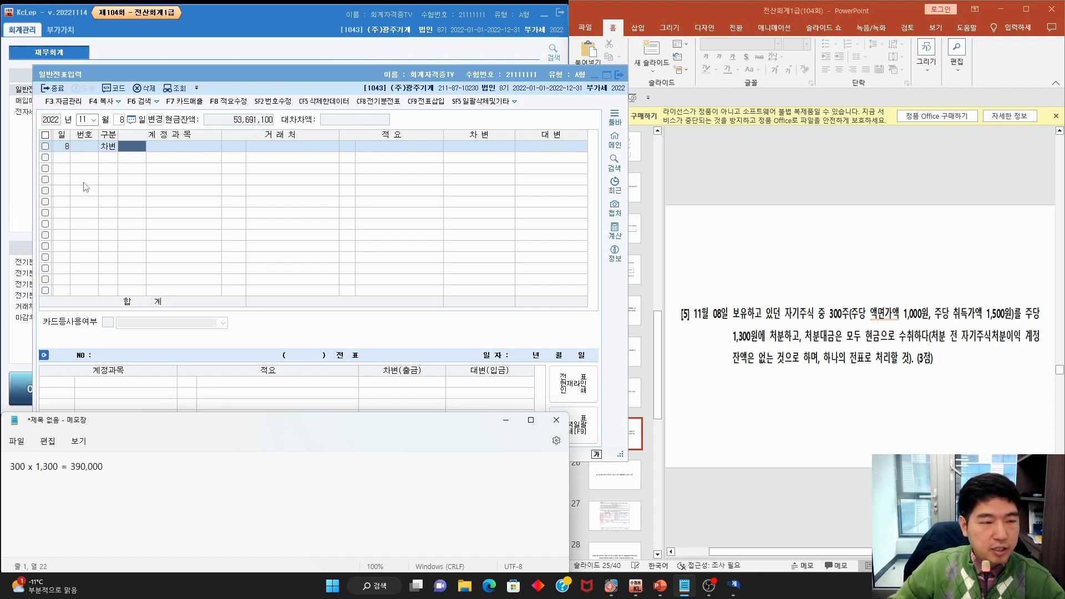
# Debit 현금 390,000 on the first line
pyautogui.click(134, 149)
pyautogui.write('현금')
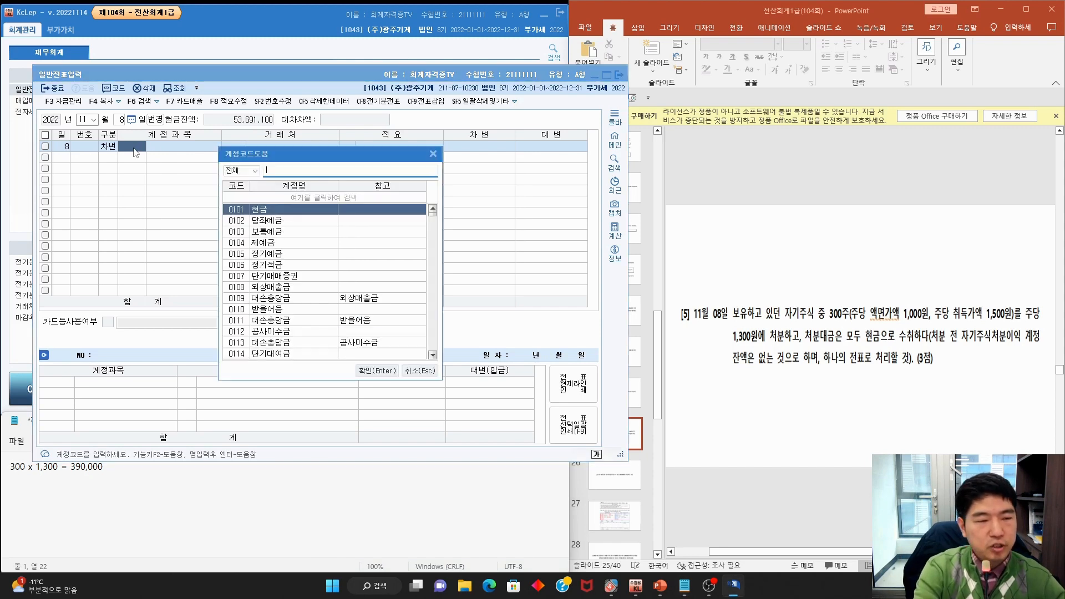
pyautogui.press('Return')
pyautogui.press('Return')
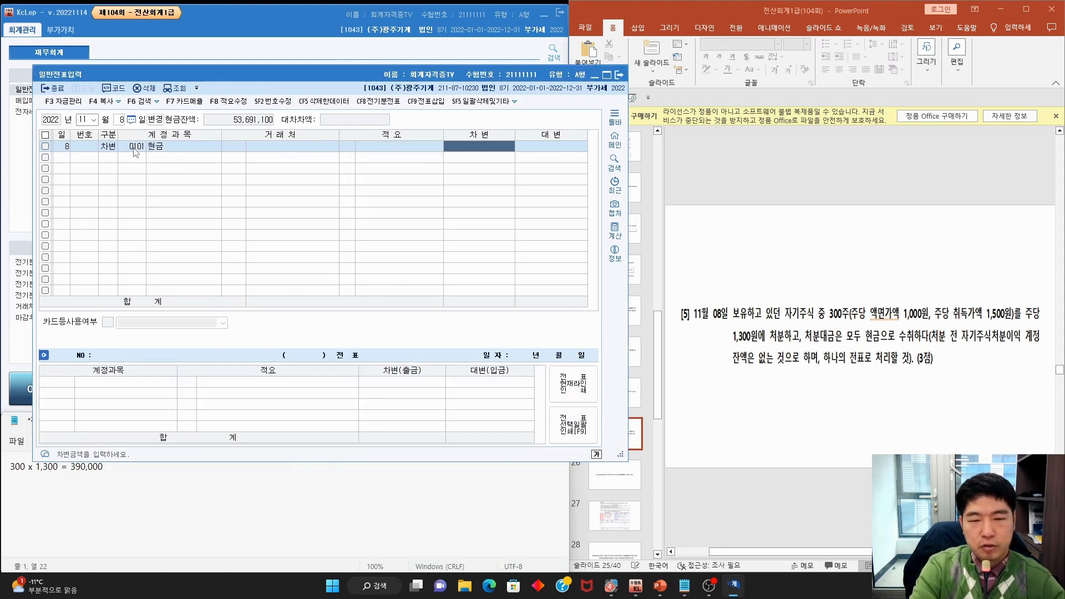
pyautogui.write('39')
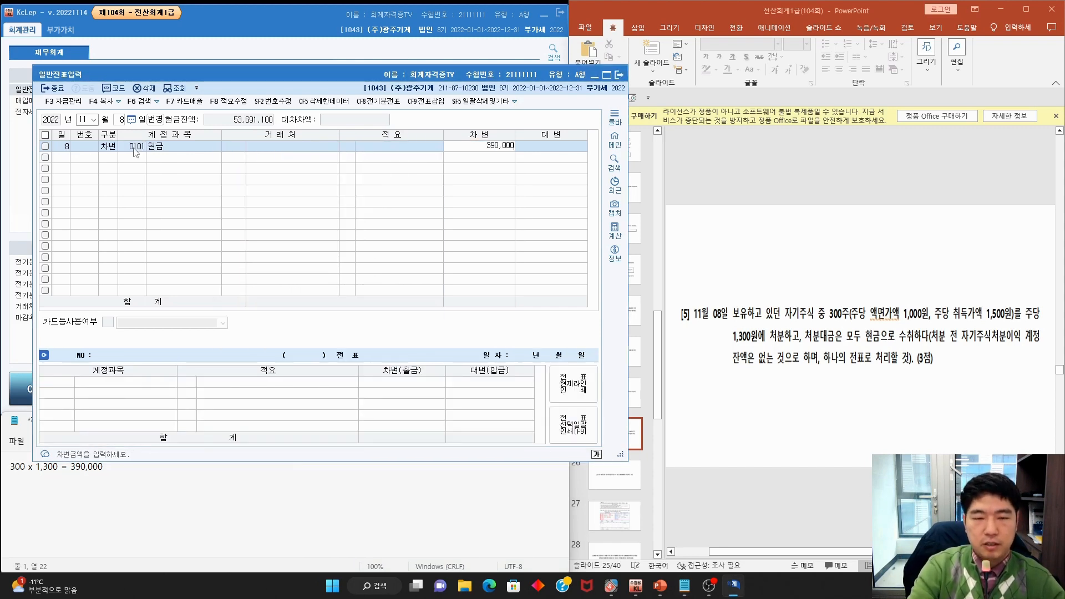
pyautogui.write('0,000')
pyautogui.press('Return')
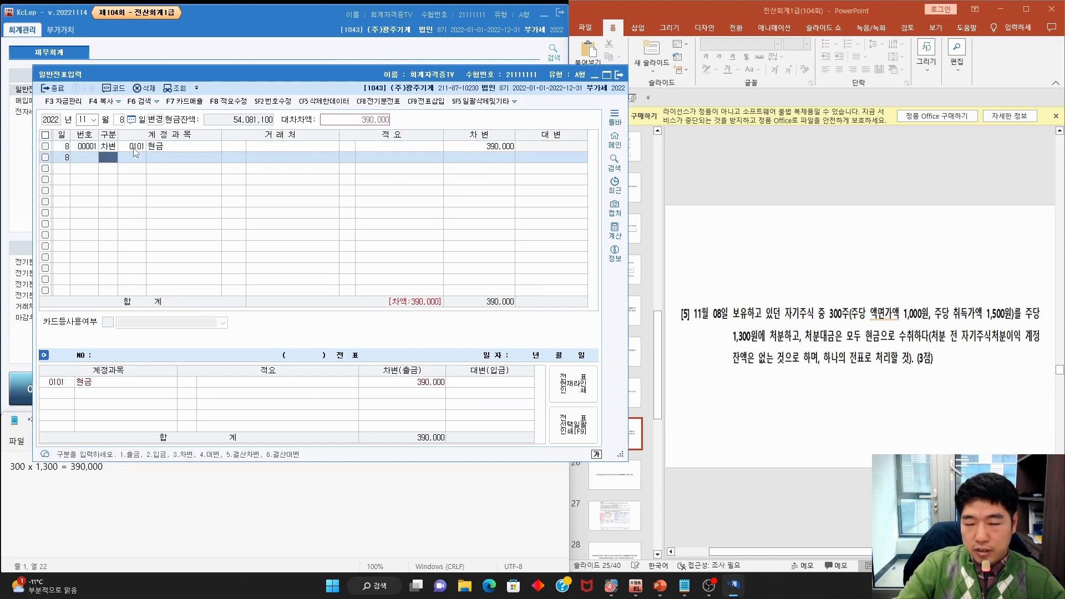
# Credit 0383 자기주식 450,000 on the second line
pyautogui.write('4')
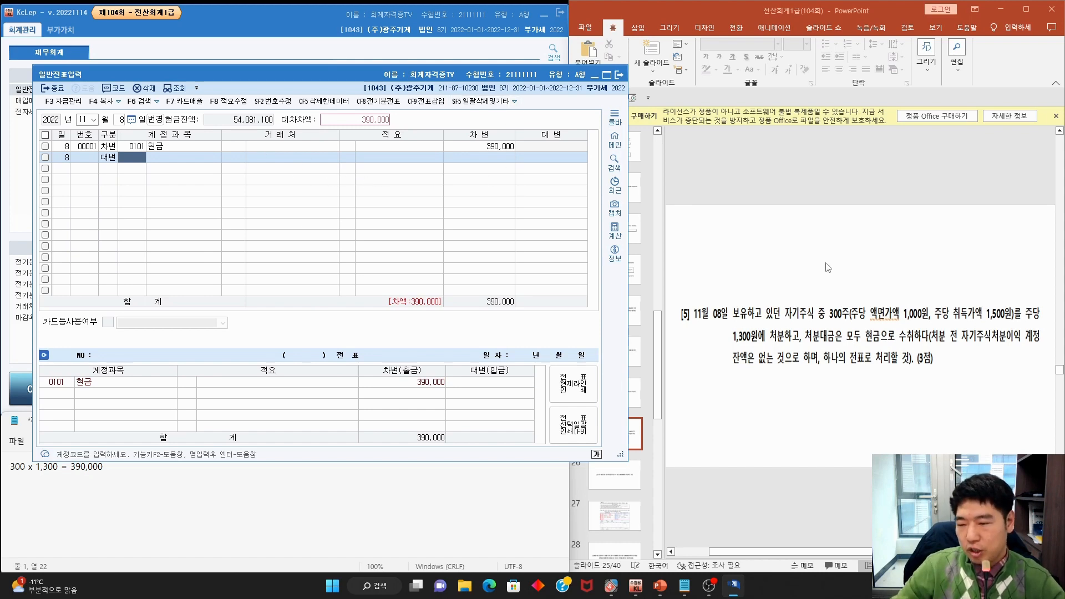
pyautogui.click(79, 467)
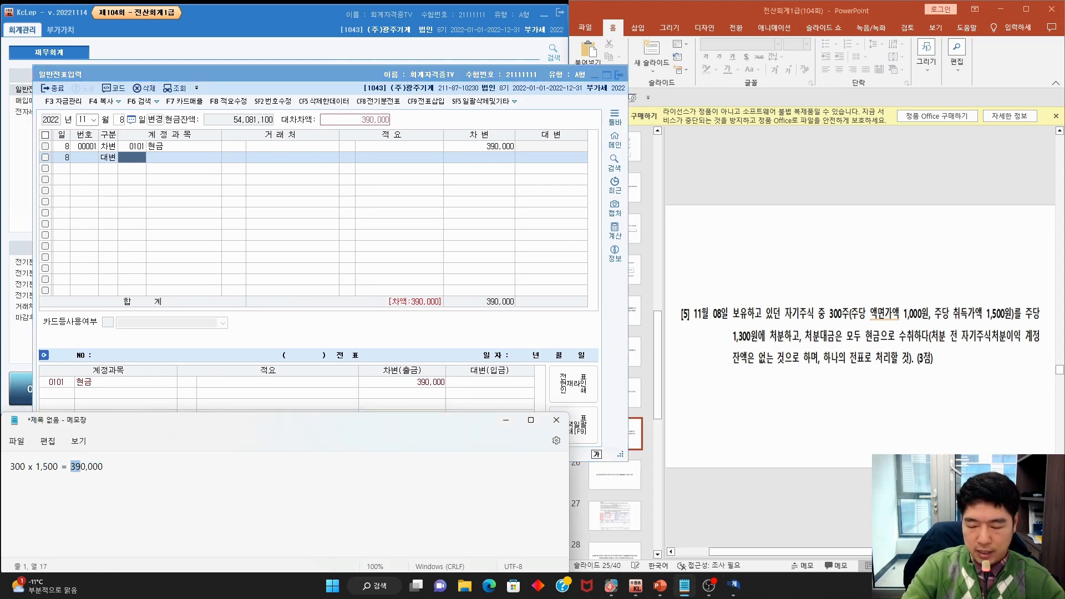
pyautogui.click(144, 162)
pyautogui.press('F2')
pyautogui.write('자기')
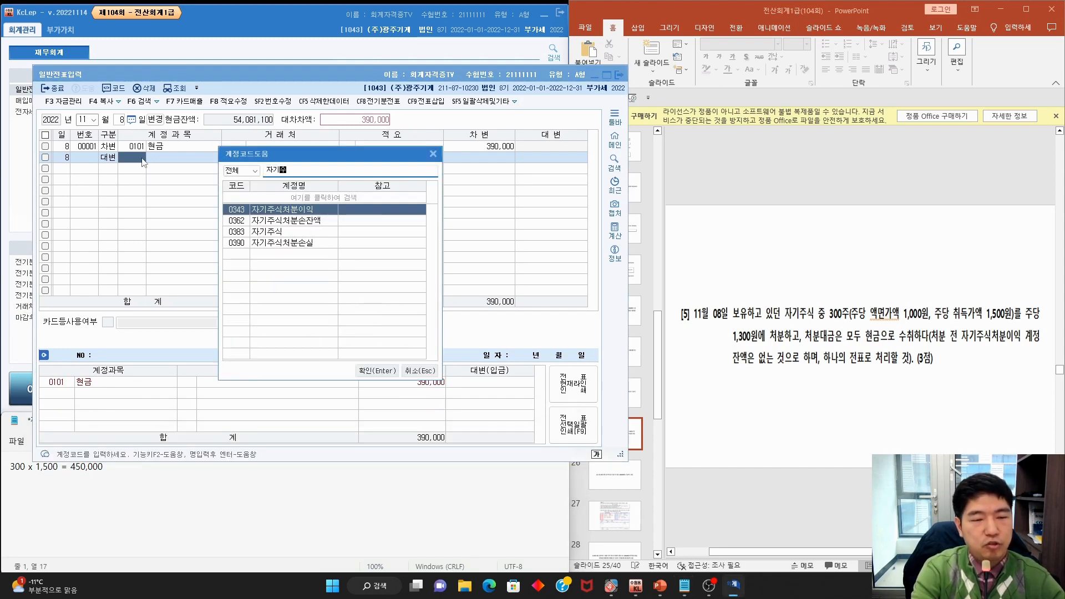
pyautogui.press('Down')
pyautogui.press('Down')
pyautogui.press('Return')
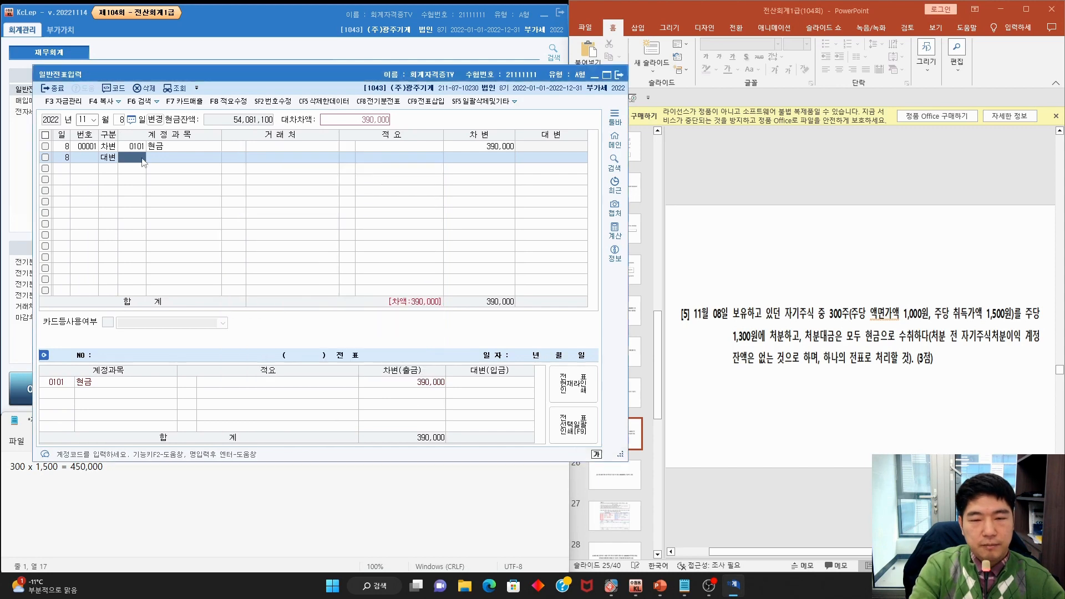
pyautogui.click(533, 157)
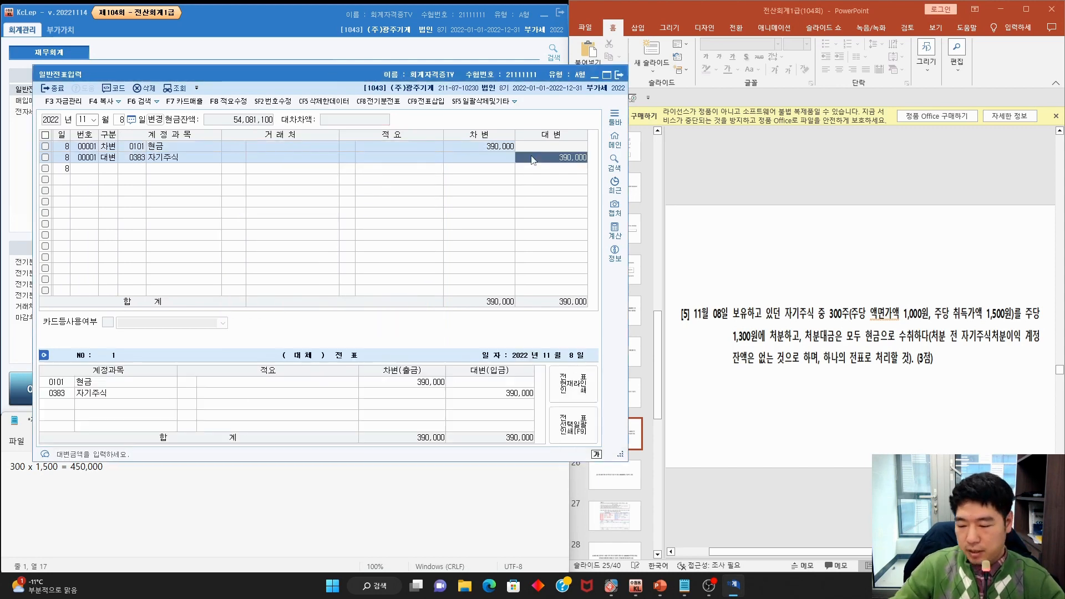
pyautogui.write('450,000')
pyautogui.press('Return')
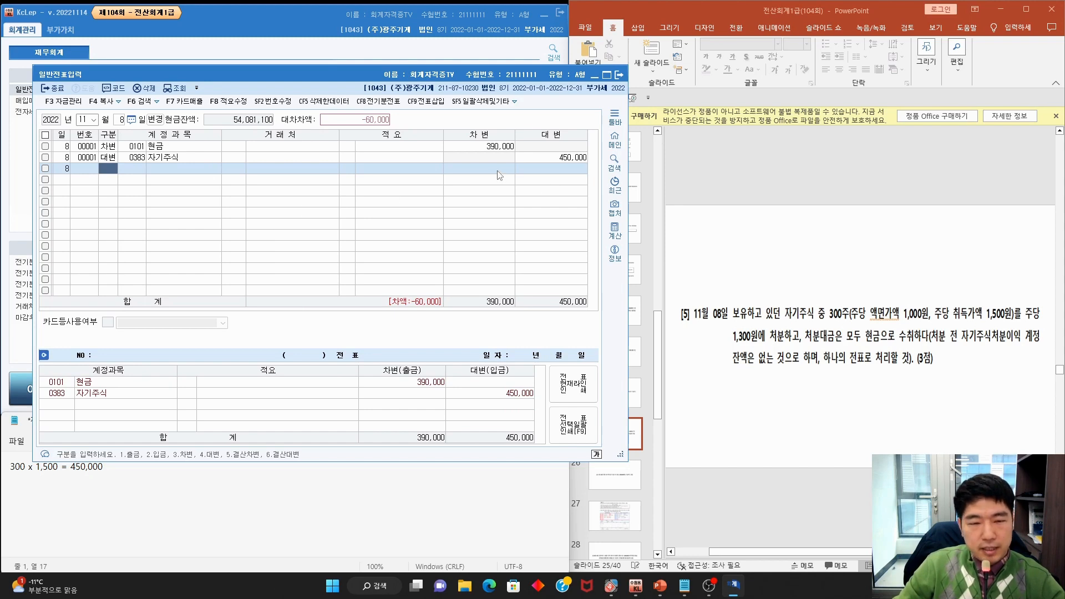
# Debit 0390 자기주식처분손실 for the 60,000 difference, then show question [6]
pyautogui.moveTo(515, 173)
pyautogui.mouseDown()
pyautogui.moveTo(478, 181)
pyautogui.moveTo(513, 187)
pyautogui.mouseUp()
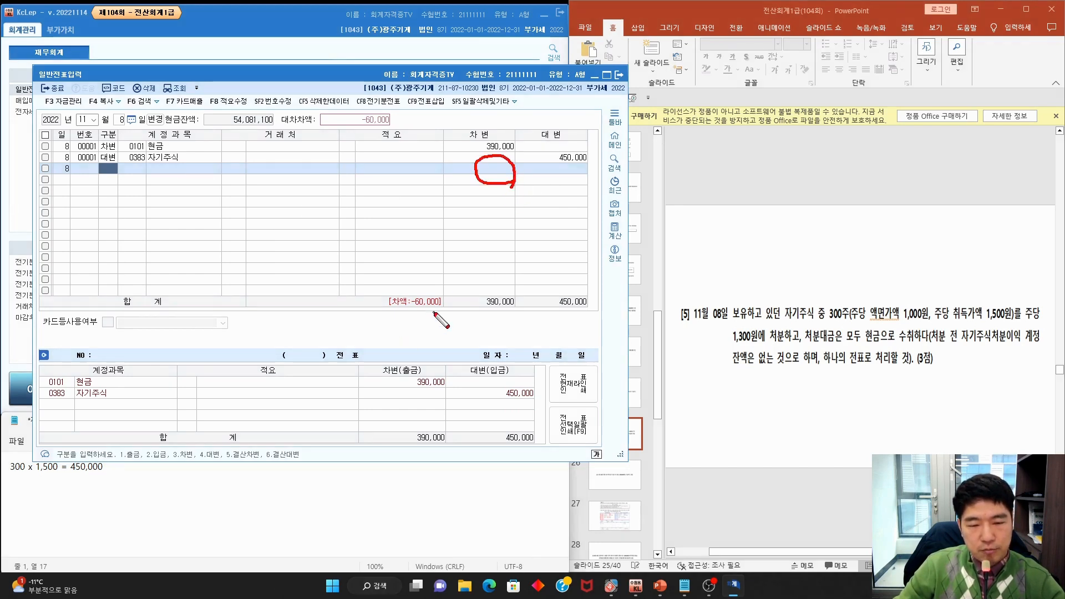
pyautogui.moveTo(435, 313); pyautogui.dragTo(436, 318)
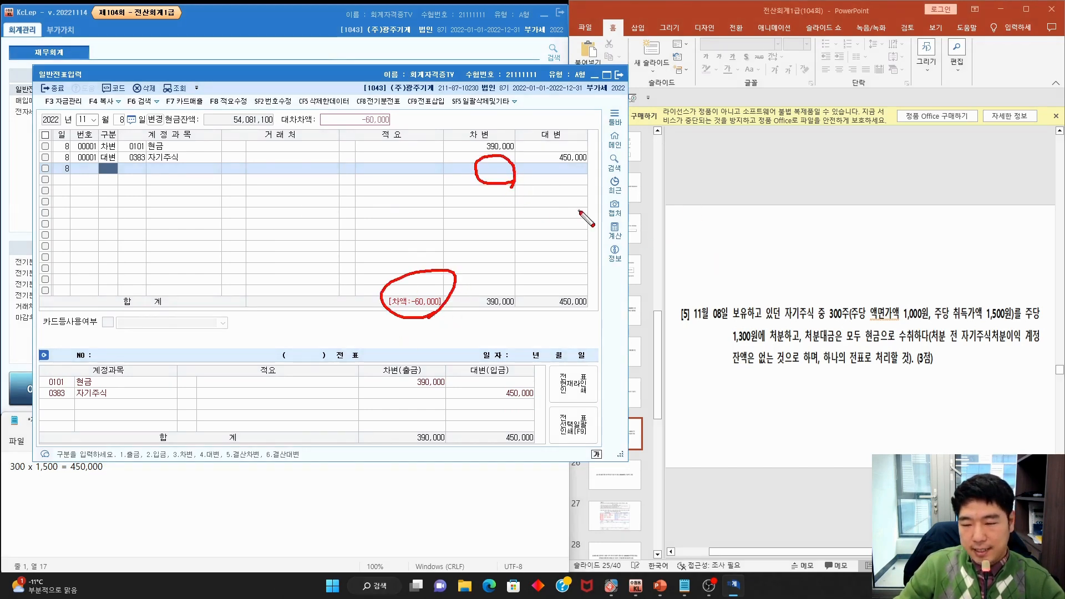
pyautogui.moveTo(951, 345); pyautogui.dragTo(1020, 346)
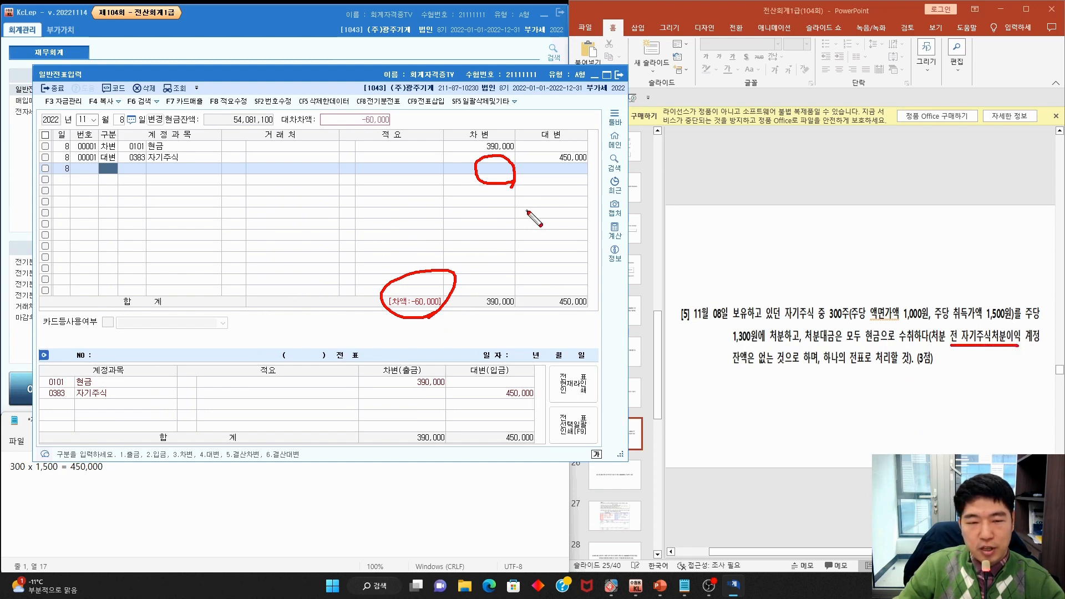
pyautogui.press('Escape')
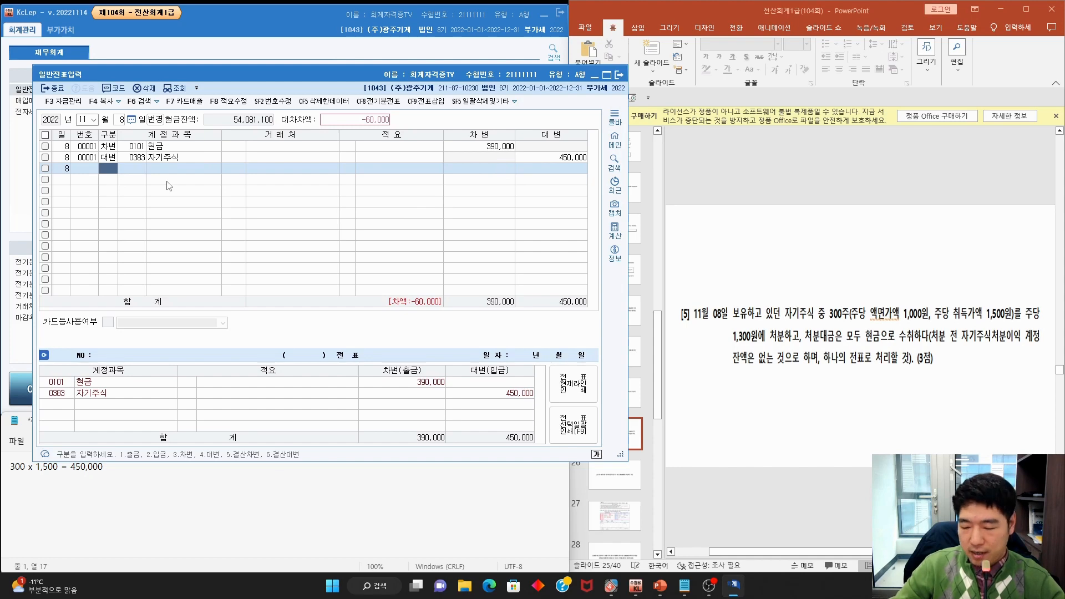
pyautogui.write('3직')
pyautogui.press('Return')
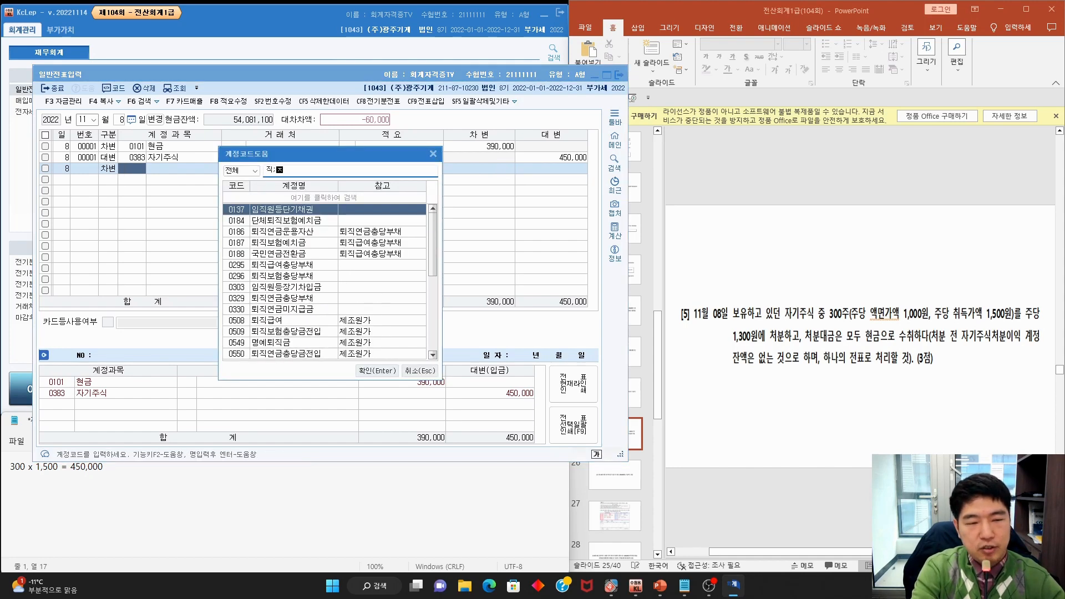
pyautogui.press('BackSpace')
pyautogui.write('자기')
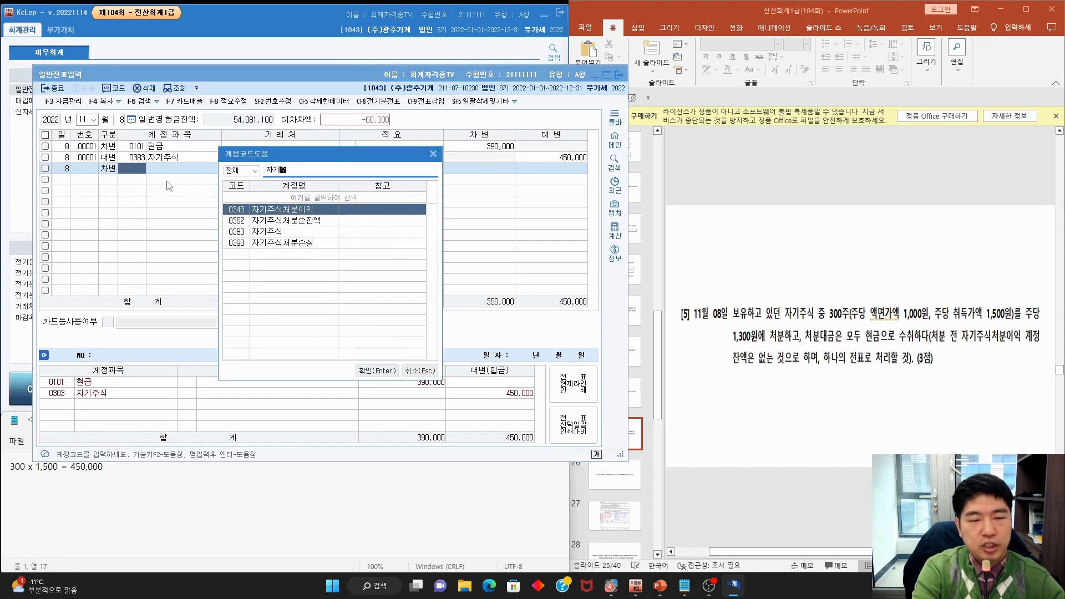
pyautogui.write('주식처분손')
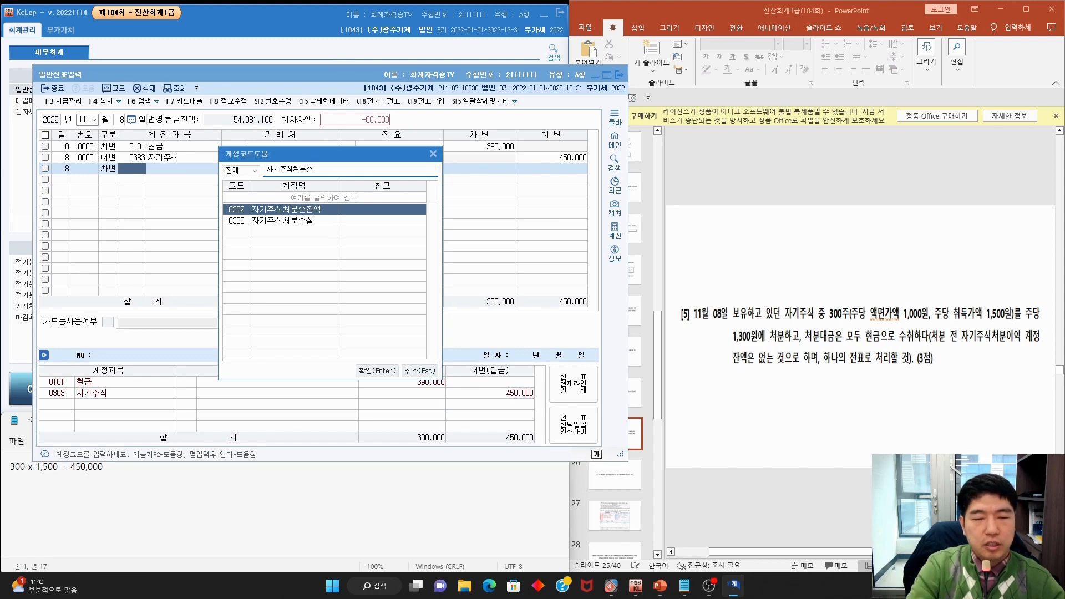
pyautogui.press('Down')
pyautogui.press('Return')
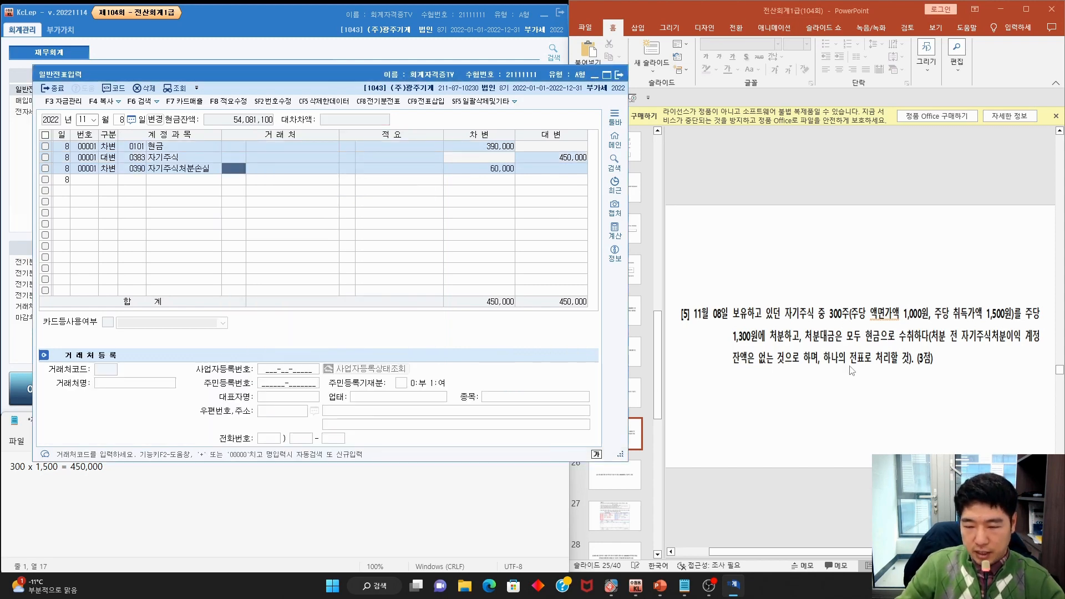
pyautogui.click(850, 367)
# Mark question [6]'s 12/26 date and set the voucher date to 12/26
pyautogui.scroll(-1, 850, 367)
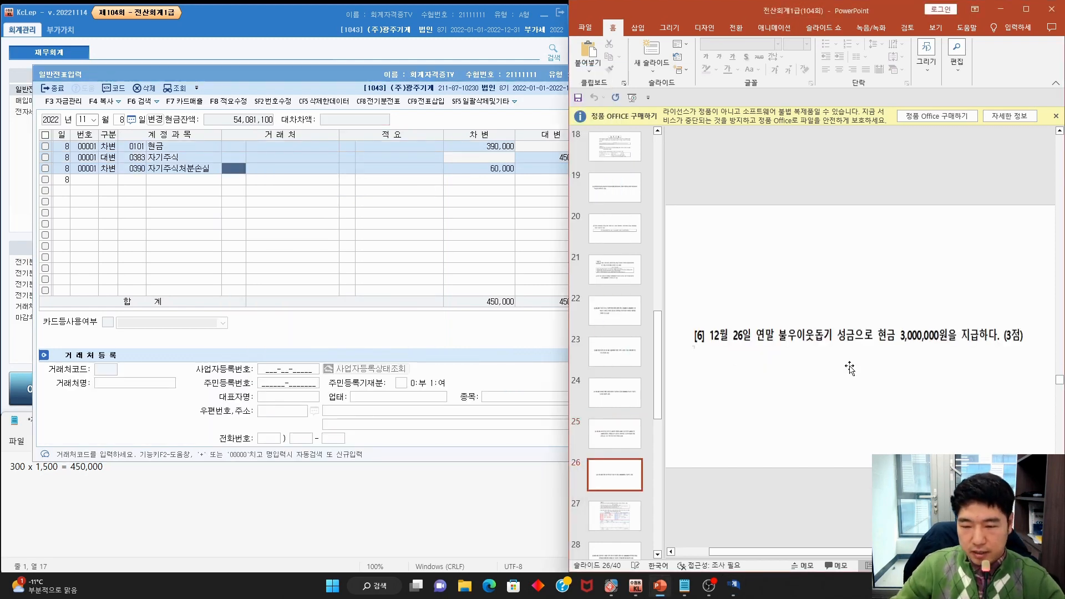
pyautogui.moveTo(764, 350)
pyautogui.mouseDown()
pyautogui.moveTo(691, 340)
pyautogui.moveTo(738, 356)
pyautogui.moveTo(935, 349)
pyautogui.mouseUp()
pyautogui.press('Escape')
pyautogui.click(86, 120)
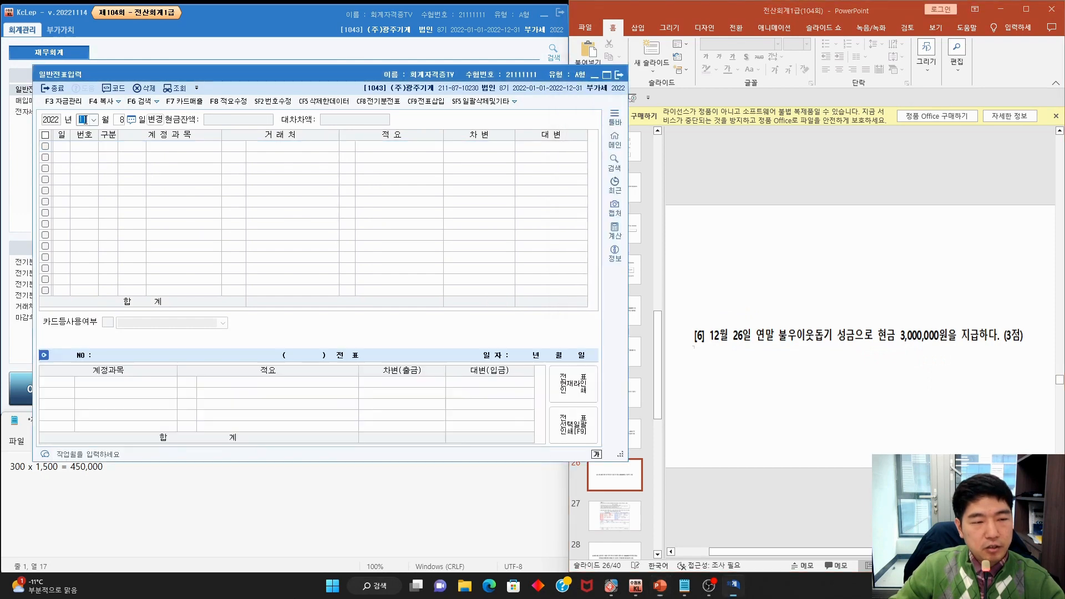
pyautogui.write('12')
pyautogui.press('Return')
pyautogui.write('26')
pyautogui.press('Return')
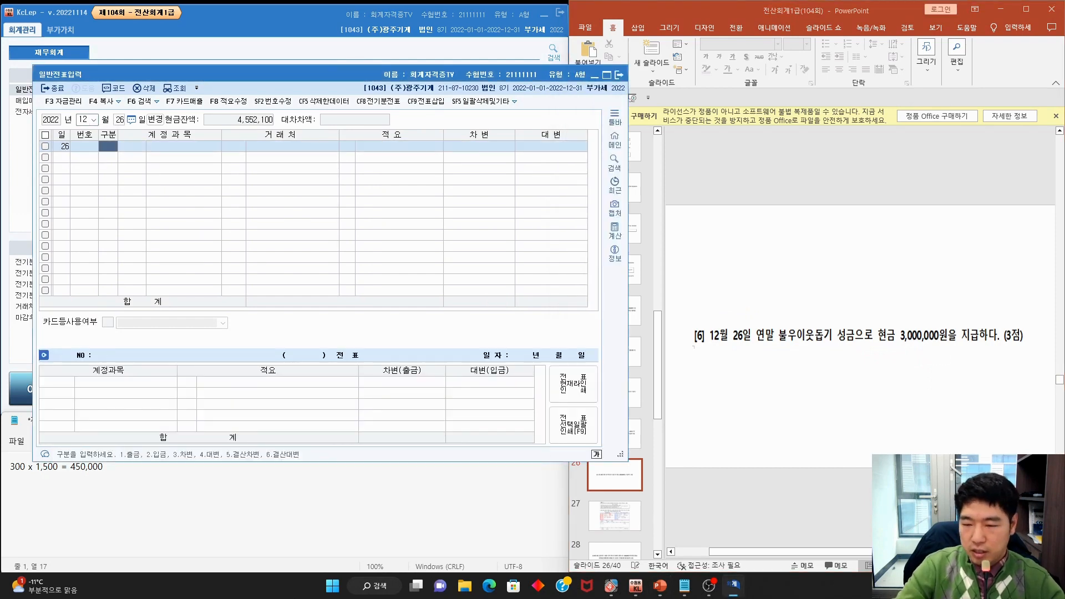
# Credit 0101 현금 3,000,000 on the first line
pyautogui.write('4')
pyautogui.press('F2')
pyautogui.write('현금')
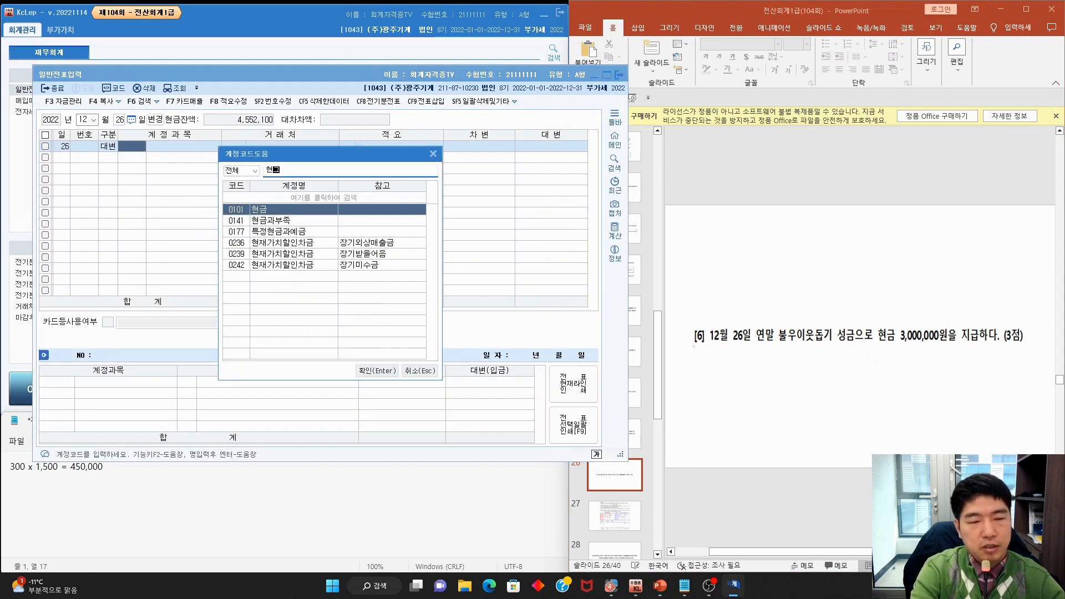
pyautogui.press('Return')
pyautogui.press('Return')
pyautogui.press('Return')
pyautogui.press('Return')
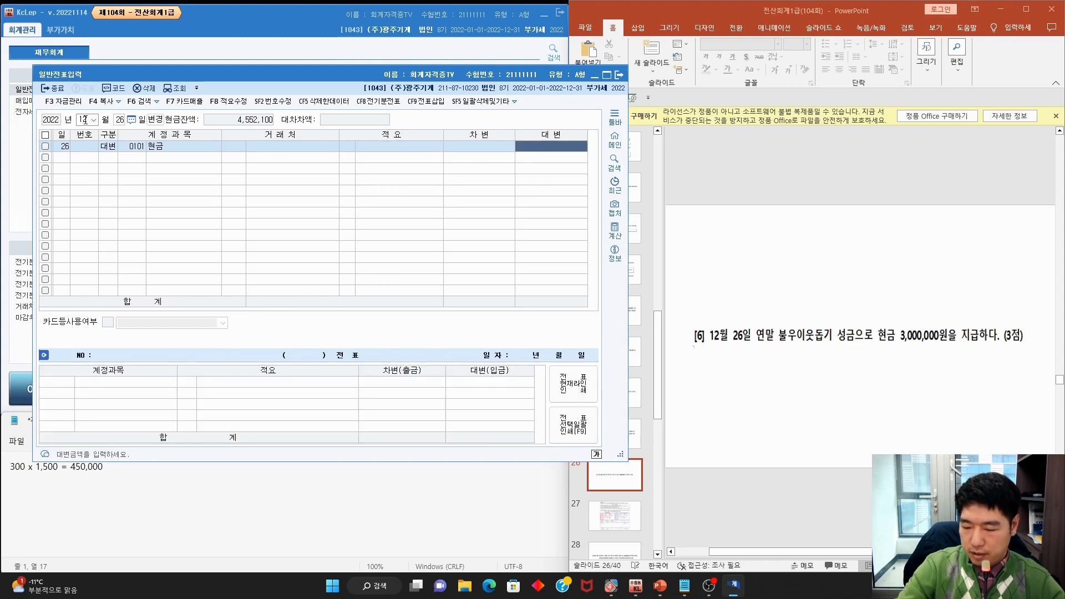
pyautogui.write('30')
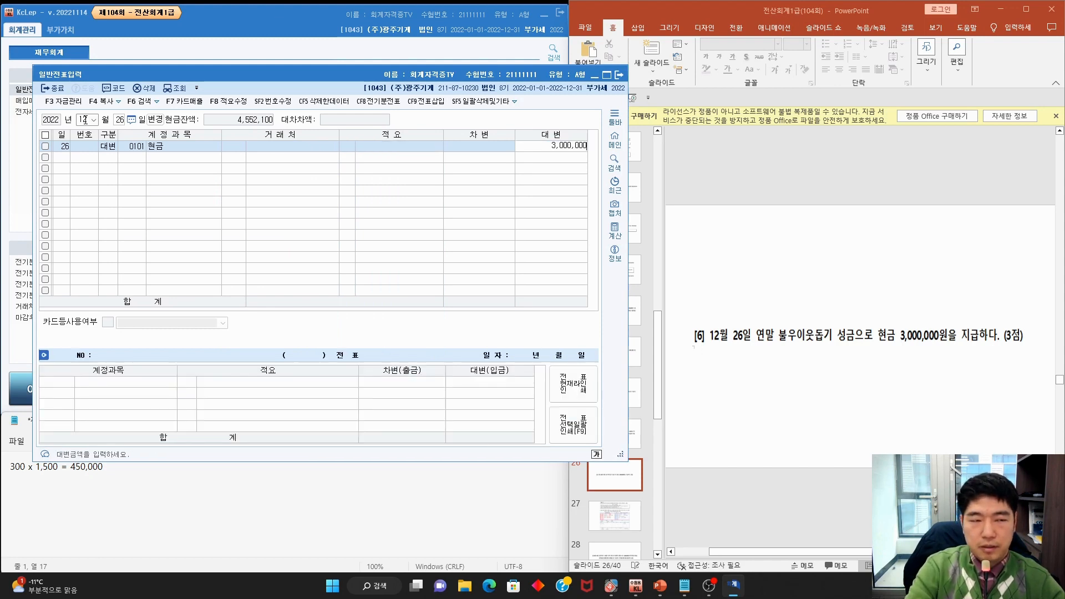
pyautogui.press('Return')
# Debit 0953 기부금 for 3,000,000 and move to the next exam question
pyautogui.write('3기부')
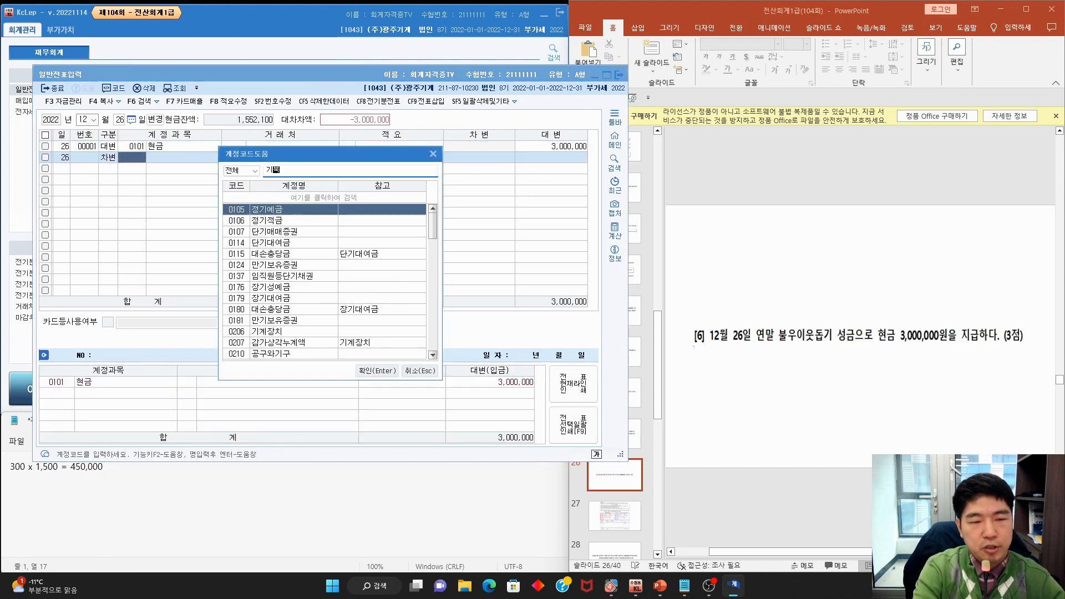
pyautogui.press('Return')
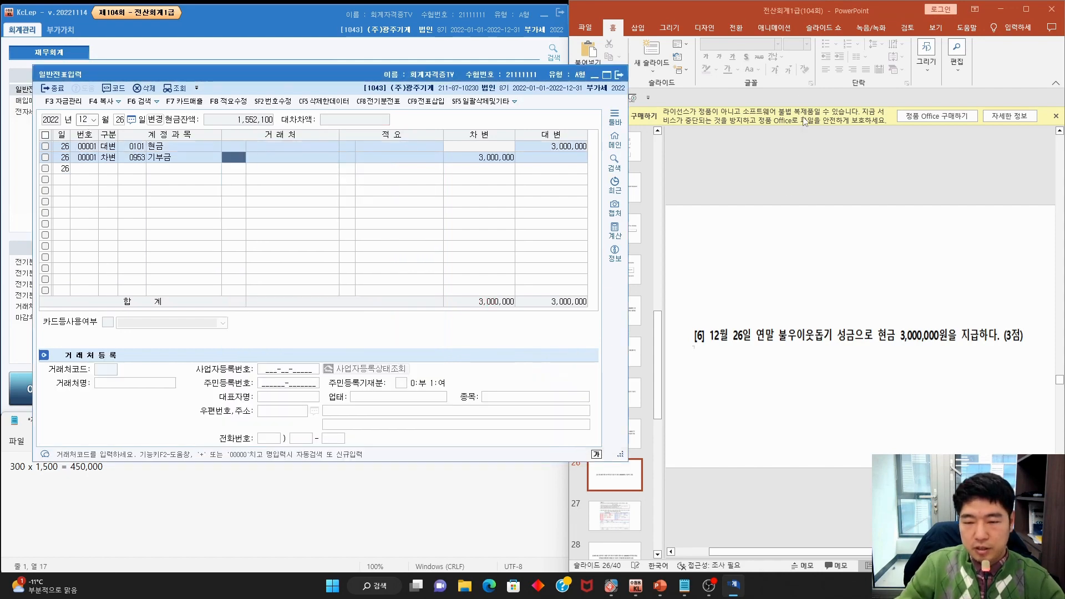
pyautogui.click(786, 203)
pyautogui.scroll(-1, 787, 203)
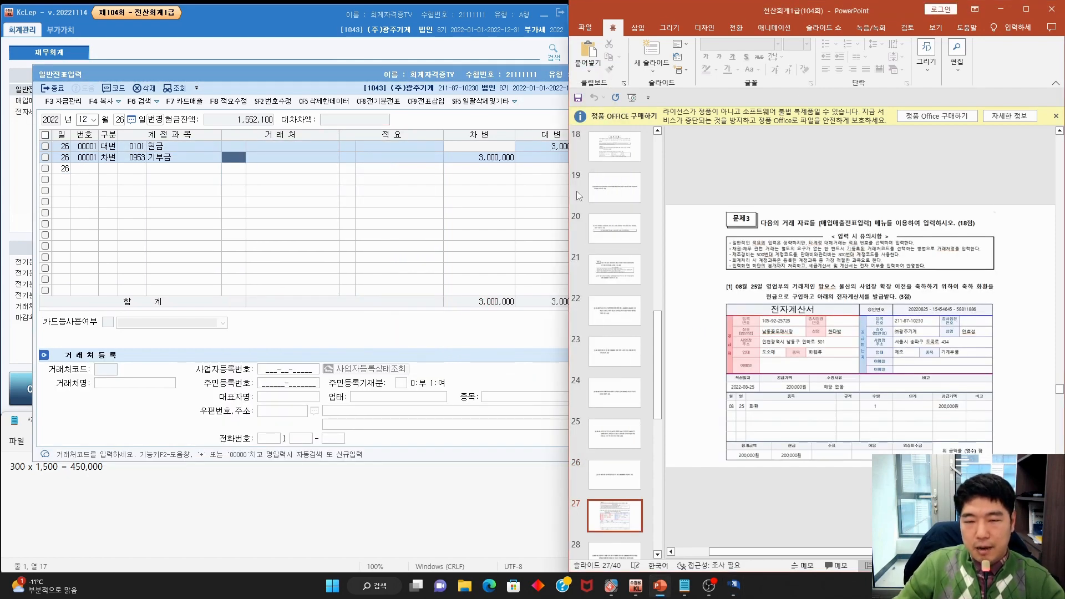
pyautogui.click(526, 78)
# Close 일반전표입력 and open 매입매출전표입력 from the 전표입력 menu
pyautogui.click(626, 76)
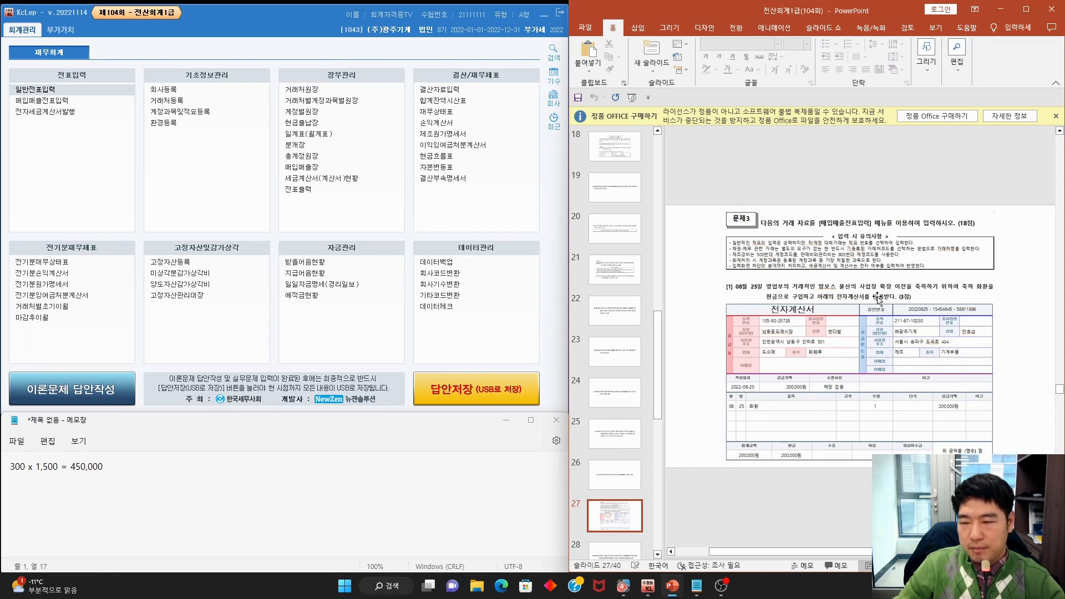
pyautogui.keyDown('ctrl'); pyautogui.scroll(1, 863, 324); pyautogui.keyUp('ctrl')
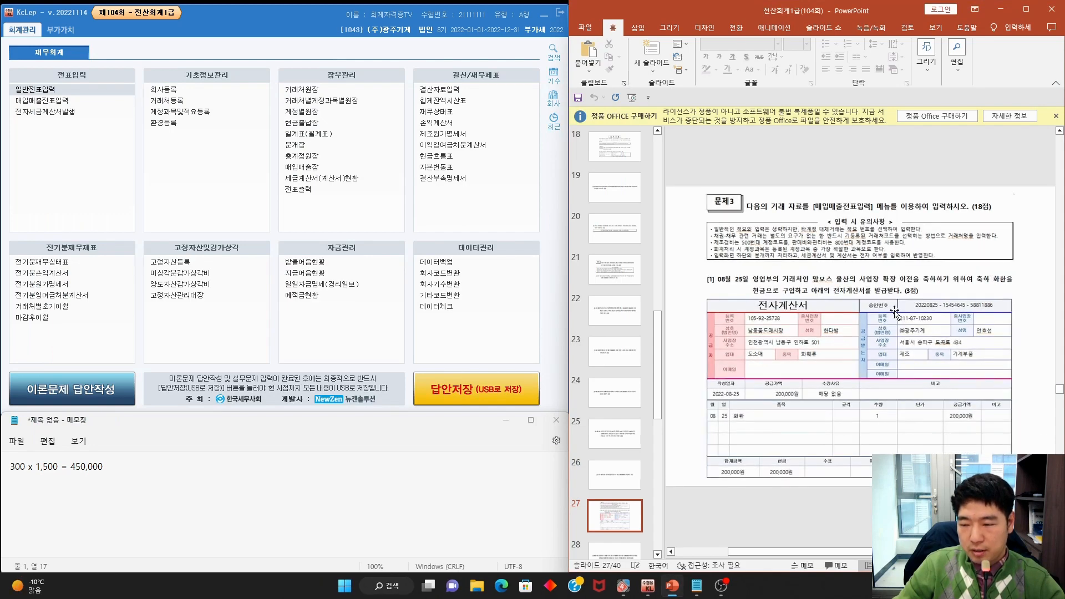
pyautogui.click(67, 101)
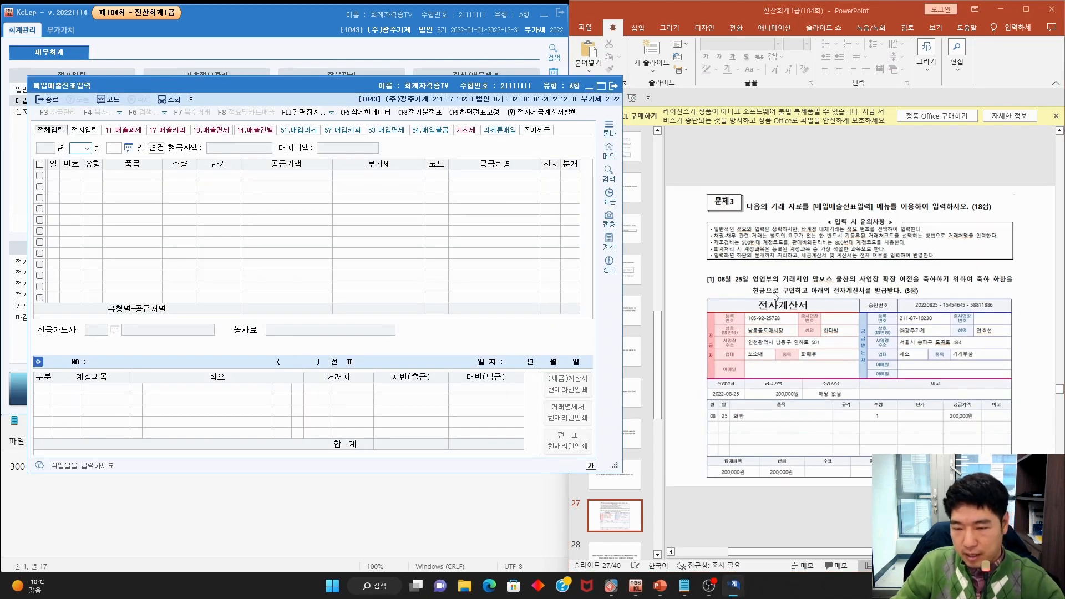
# Mark 08월 25일, 축하 화환, 현금 and 전자계산서 on slide 27, then confirm month 08
pyautogui.moveTo(749, 292)
pyautogui.mouseDown()
pyautogui.moveTo(701, 277)
pyautogui.moveTo(757, 302)
pyautogui.mouseUp()
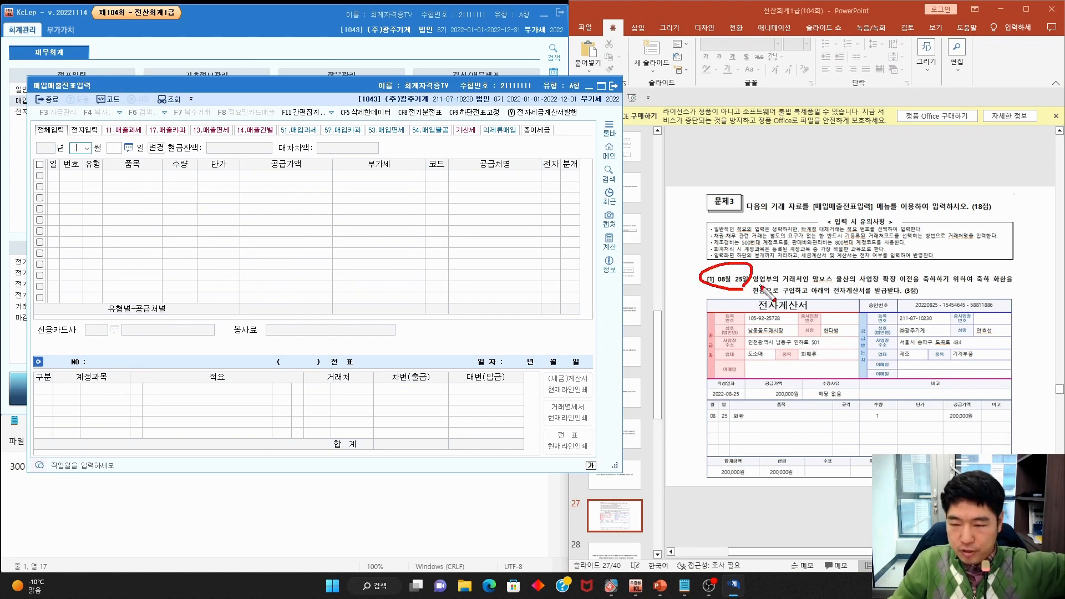
pyautogui.moveTo(803, 290); pyautogui.dragTo(1007, 283)
pyautogui.moveTo(754, 294); pyautogui.dragTo(807, 294)
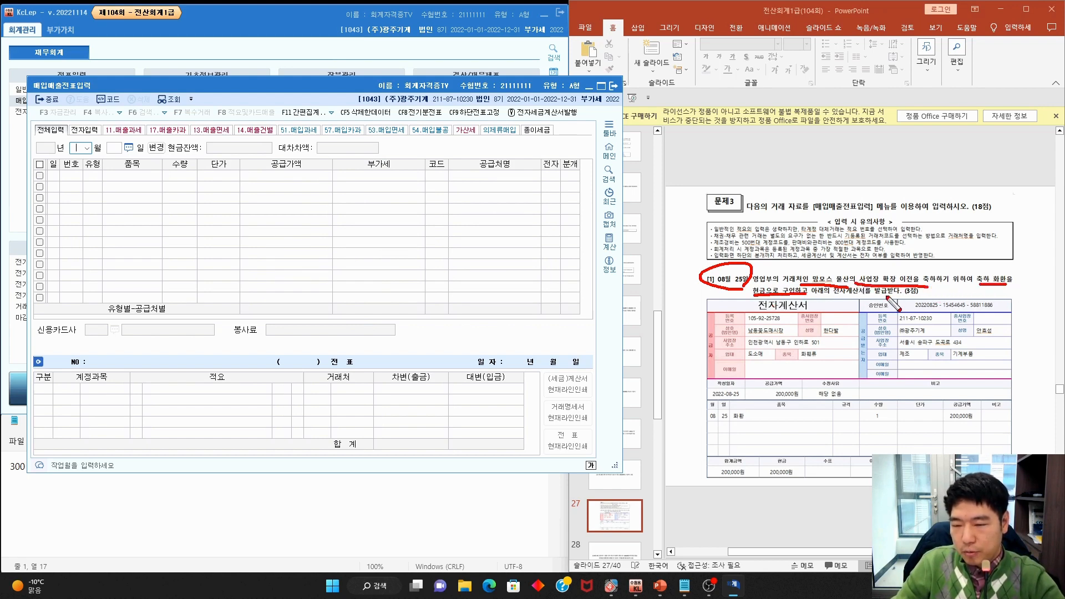
pyautogui.press('Escape')
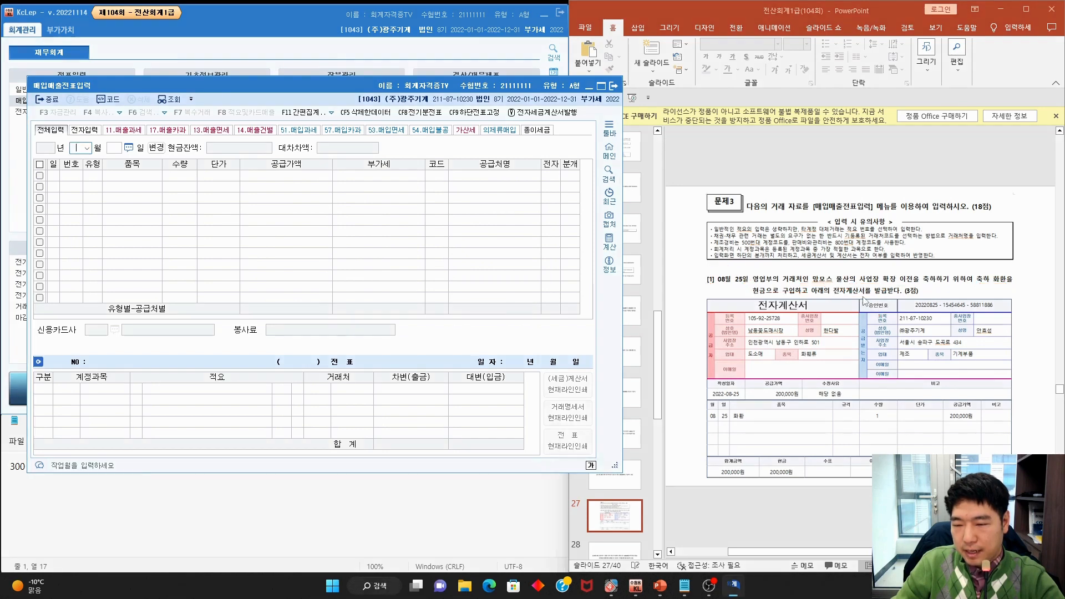
pyautogui.hotkey('ctrl', 'p')
pyautogui.moveTo(868, 298); pyautogui.dragTo(872, 285)
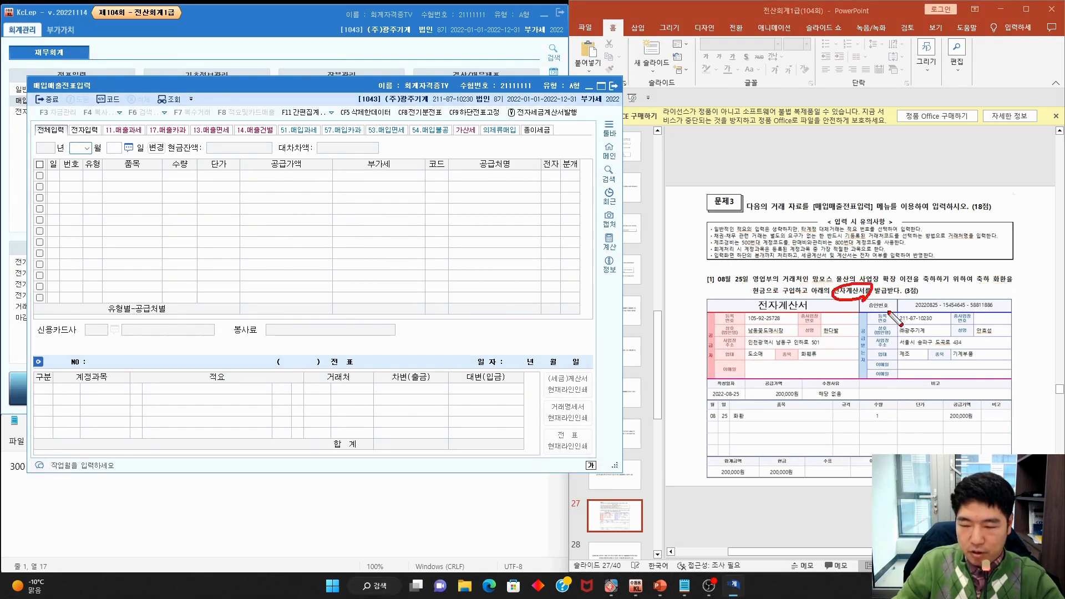
pyautogui.press('Escape')
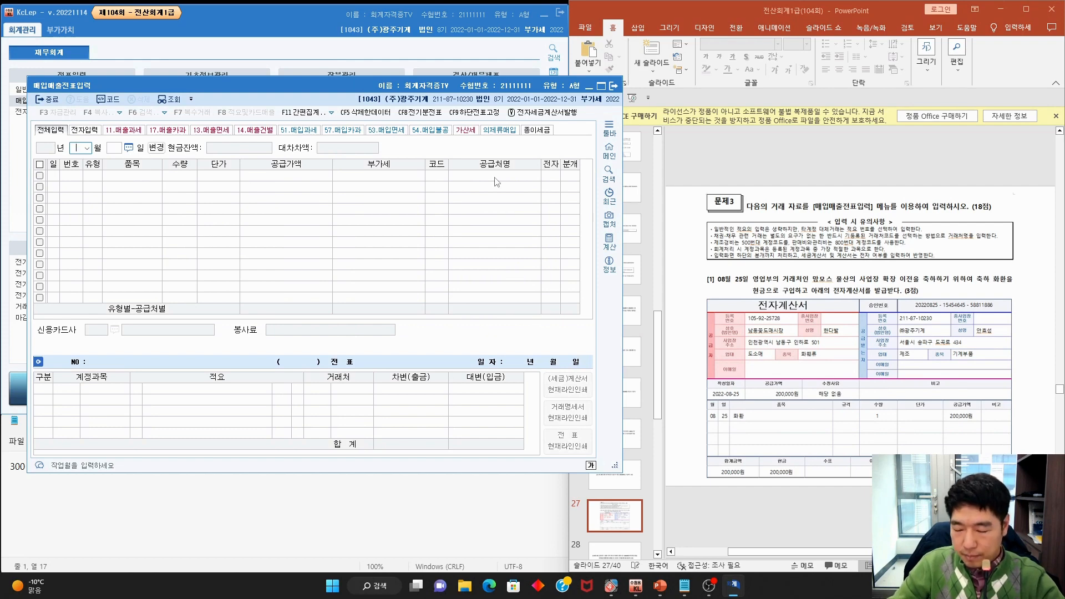
pyautogui.press('Return')
# Enter day 25, type 53 면세, item 화환, quantity 1 and supply amount 200,000
pyautogui.write('5')
pyautogui.press('Return')
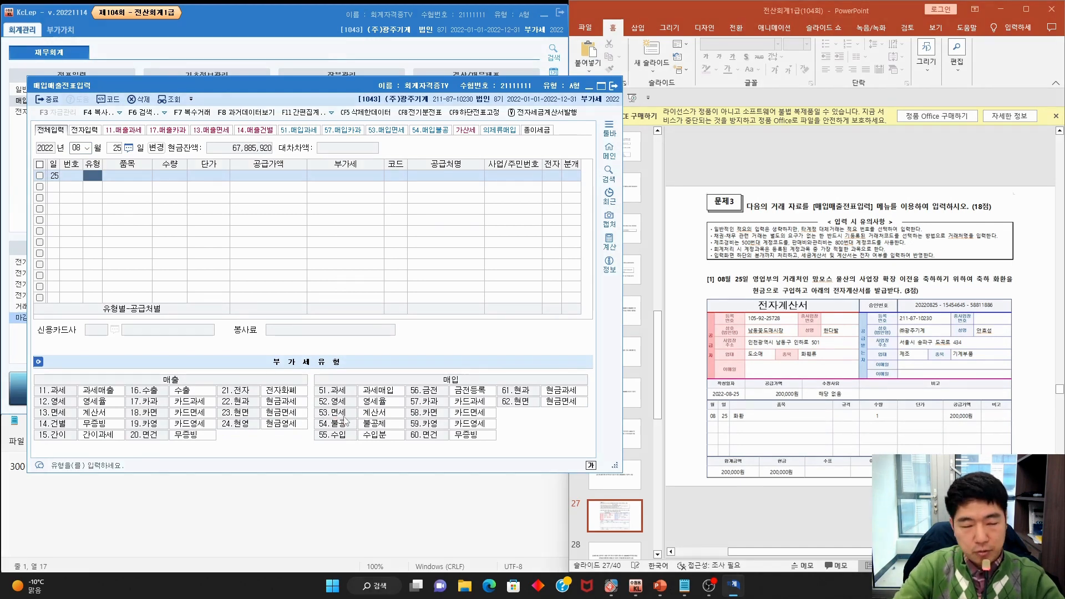
pyautogui.write('53')
pyautogui.press('Return')
pyautogui.write('화환')
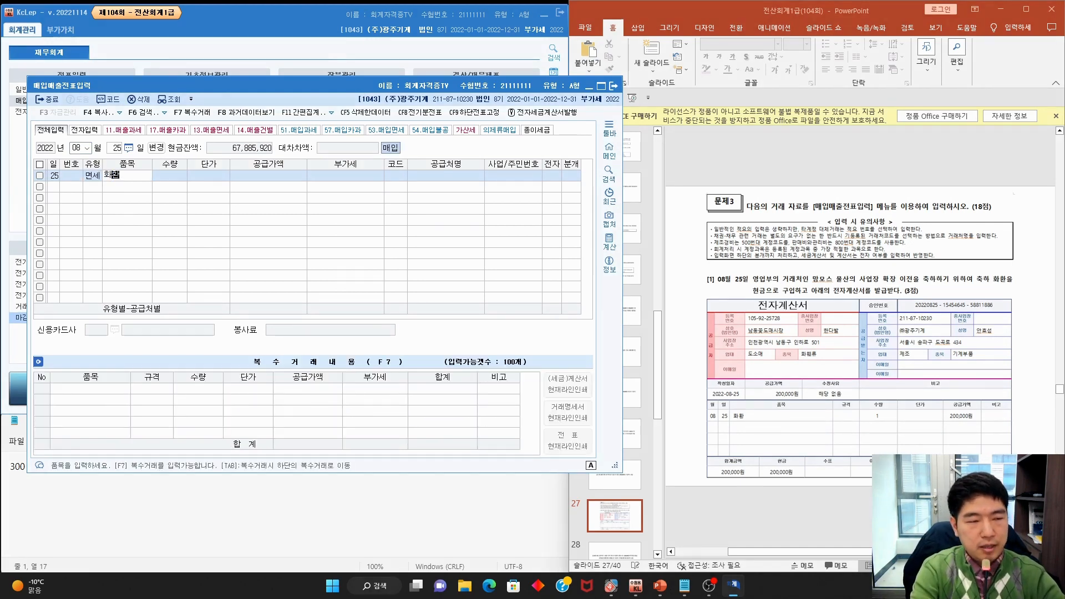
pyautogui.press('Return')
pyautogui.write('1')
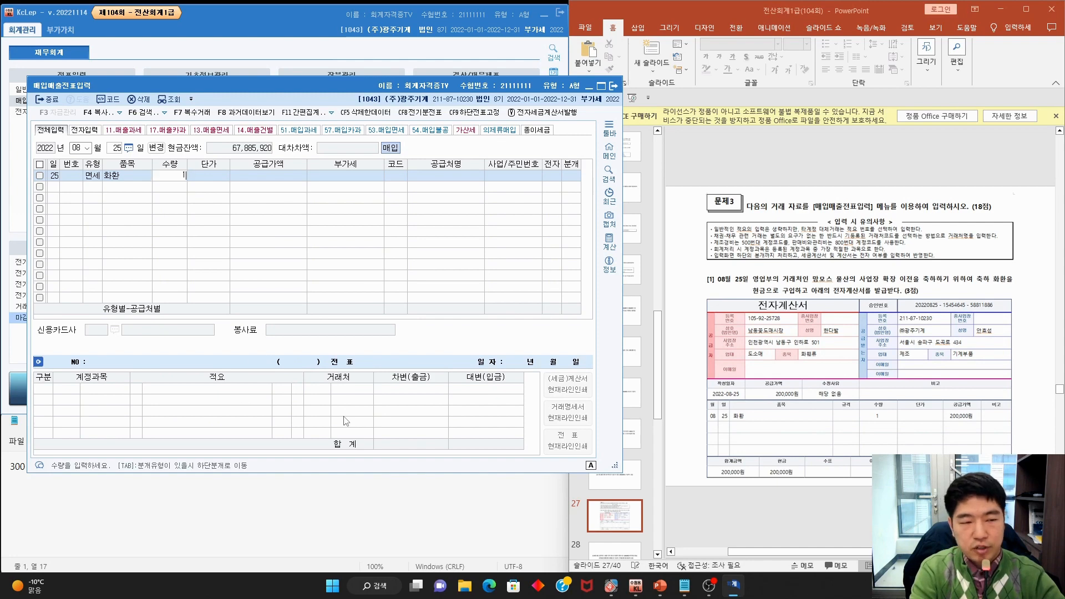
pyautogui.press('Return')
pyautogui.press('Return')
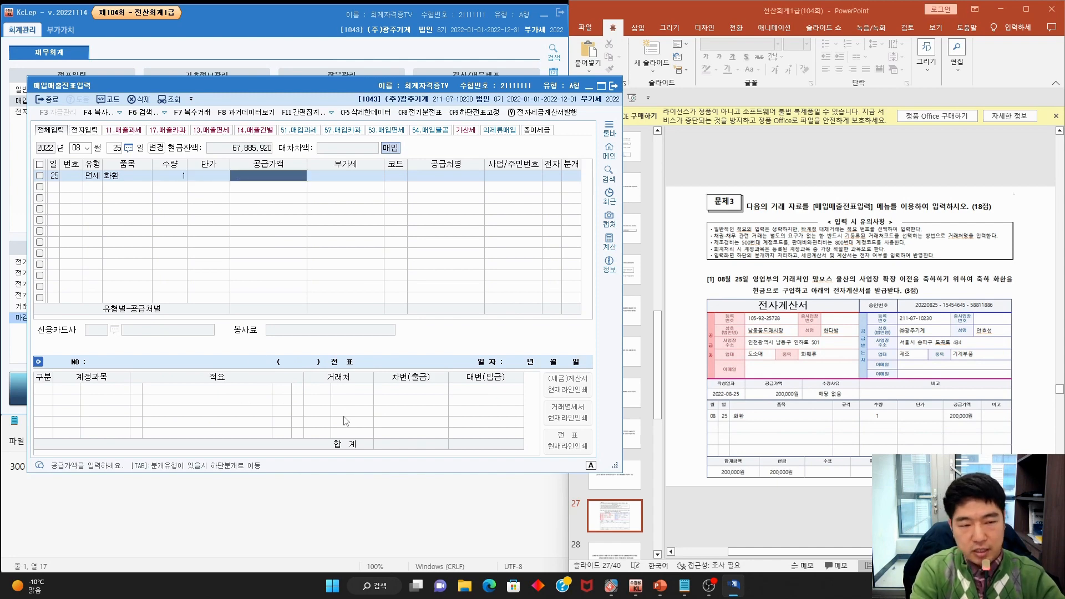
pyautogui.write('200,0')
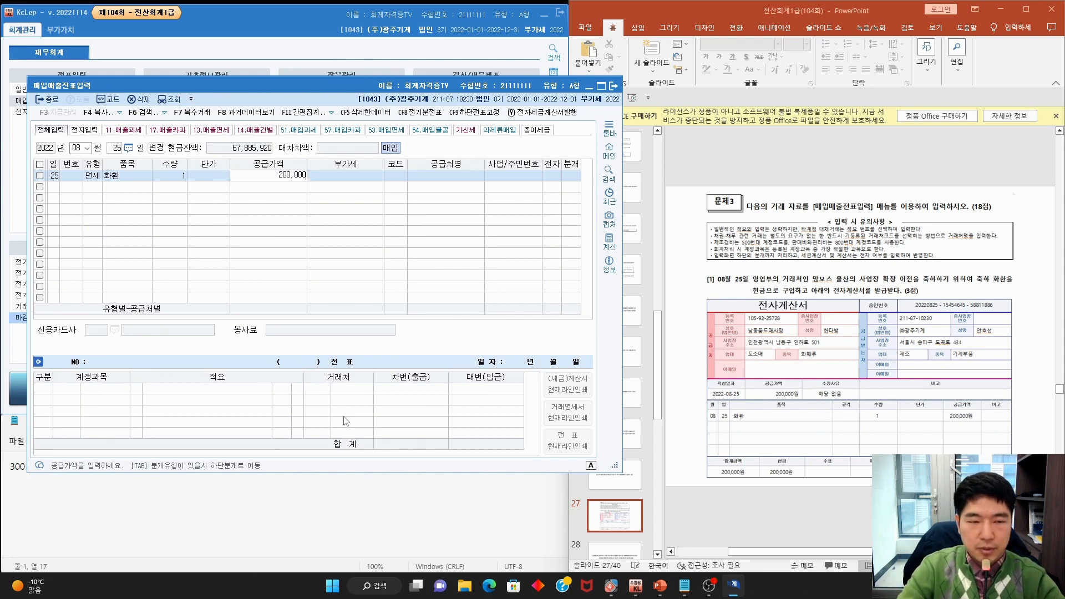
pyautogui.write('00')
pyautogui.press('Return')
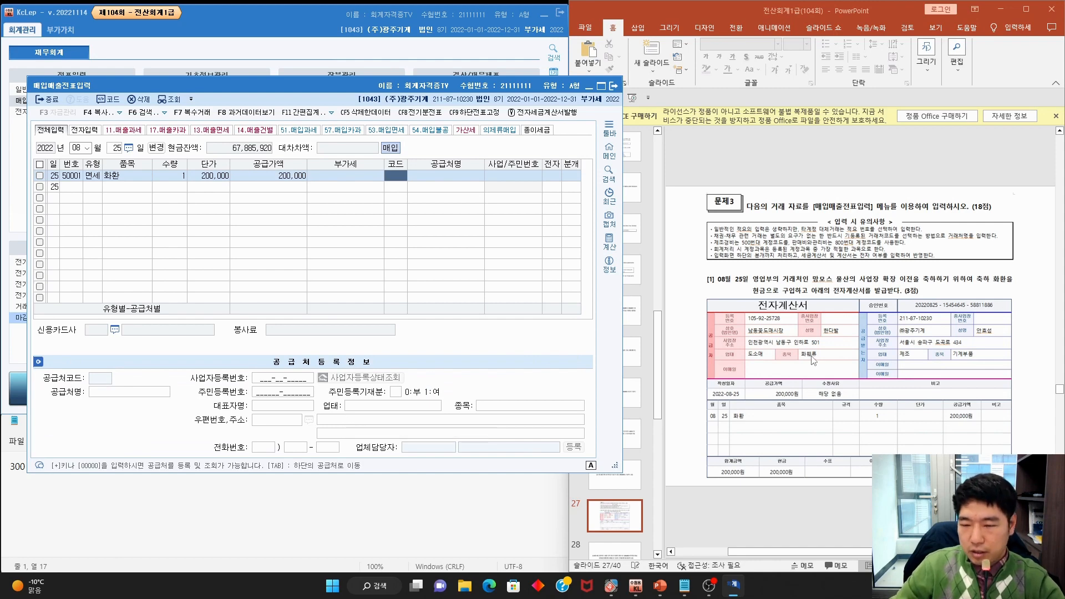
# Set supplier 00150 남동꽃도매시장, electronic invoice 1 and journal type 3 혼합
pyautogui.press('F2')
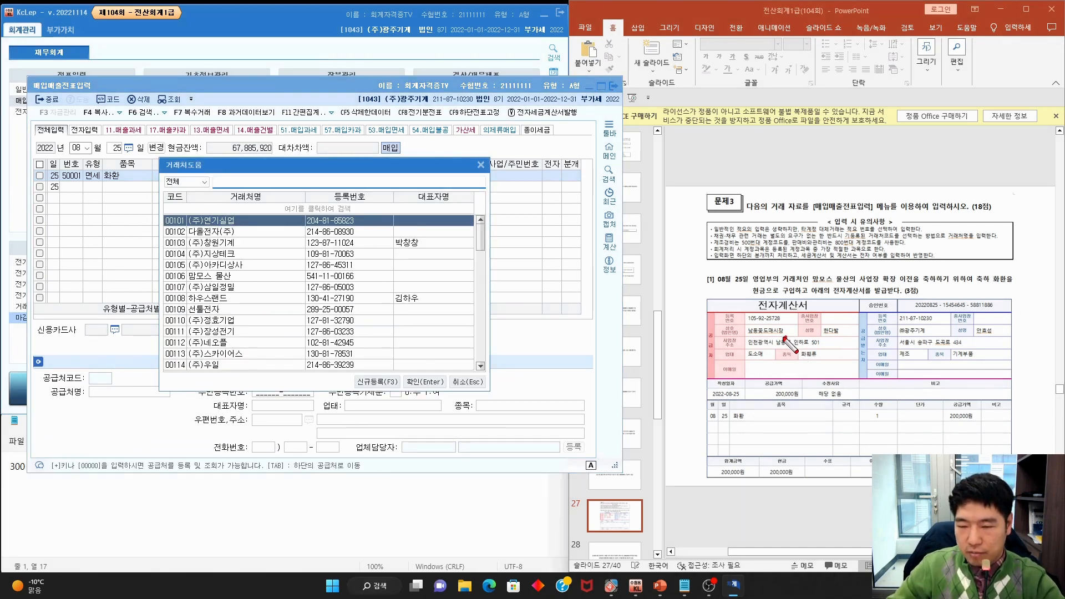
pyautogui.moveTo(799, 345)
pyautogui.mouseDown()
pyautogui.moveTo(738, 333)
pyautogui.moveTo(793, 343)
pyautogui.mouseUp()
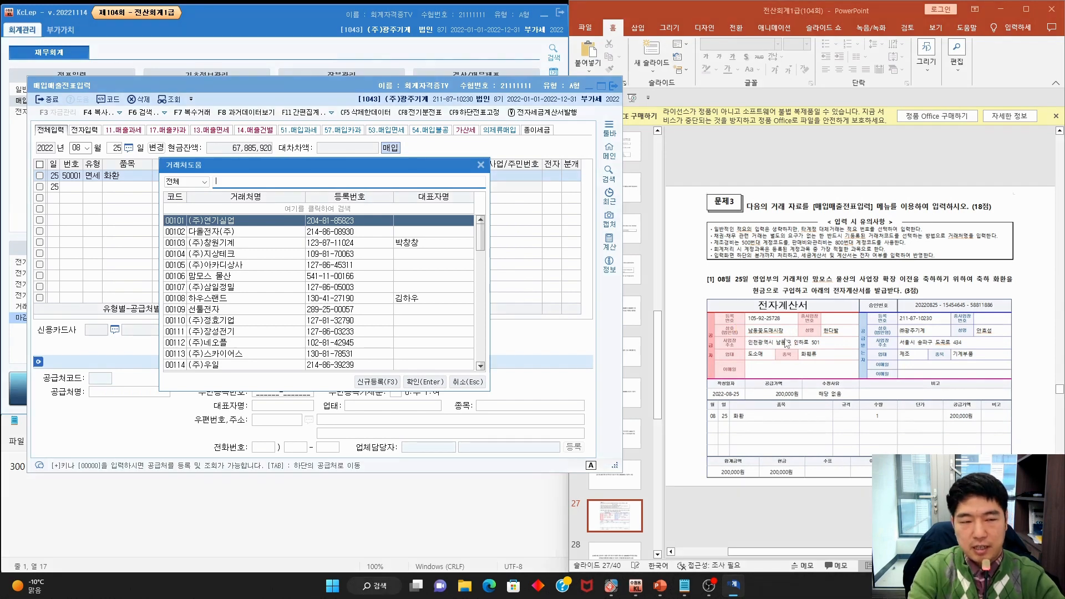
pyautogui.write('남동')
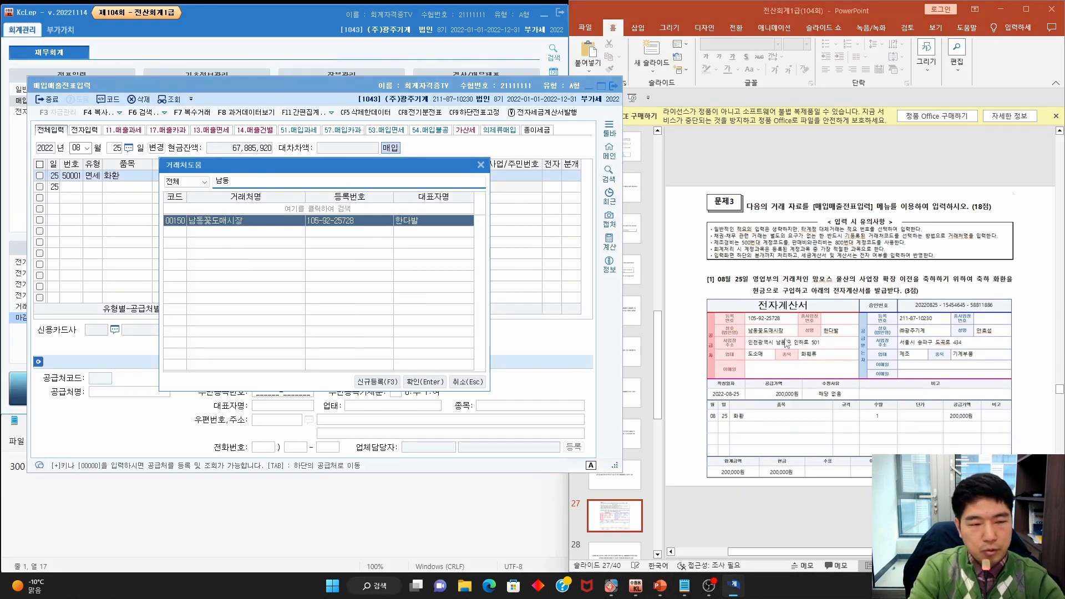
pyautogui.press('Return')
pyautogui.press('Return')
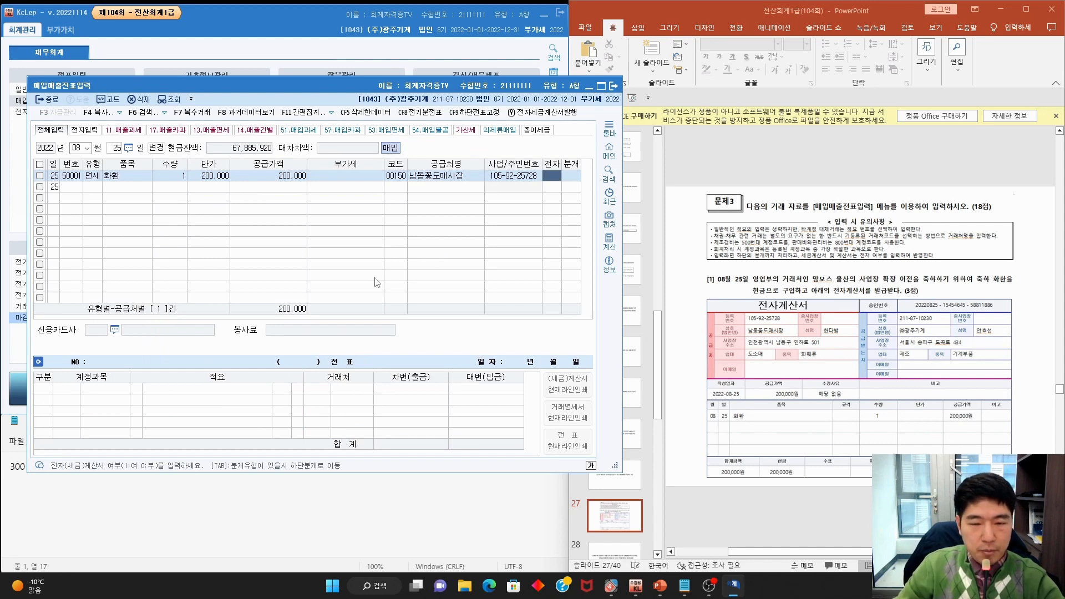
pyautogui.write('1')
pyautogui.press('Return')
pyautogui.write('3')
pyautogui.press('Return')
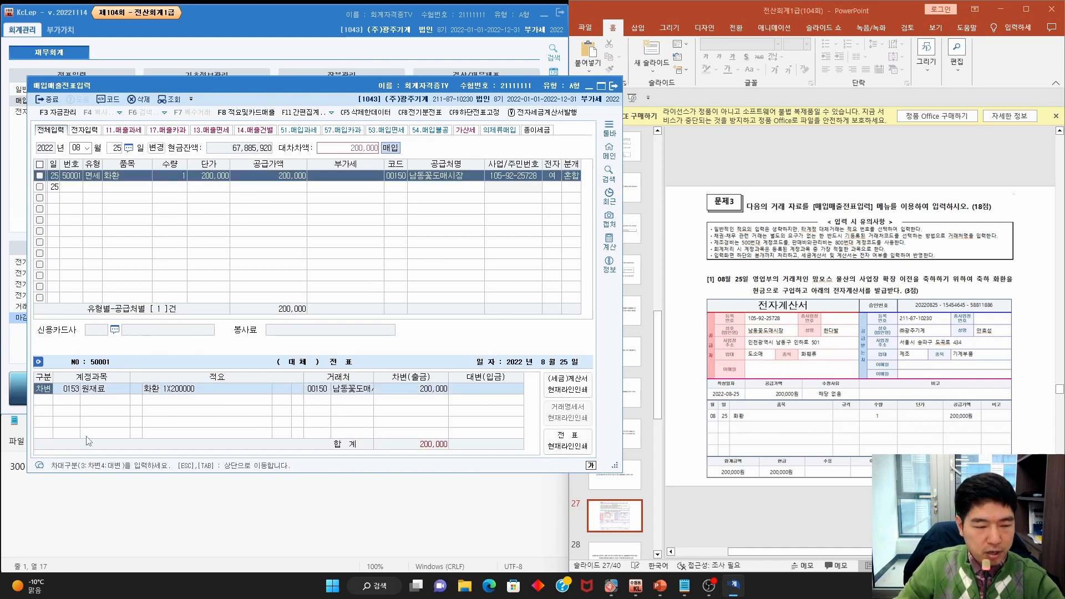
# Journalize debit 0813 접대비 and credit 0101 현금 for 200,000
pyautogui.press('Return')
pyautogui.press('F2')
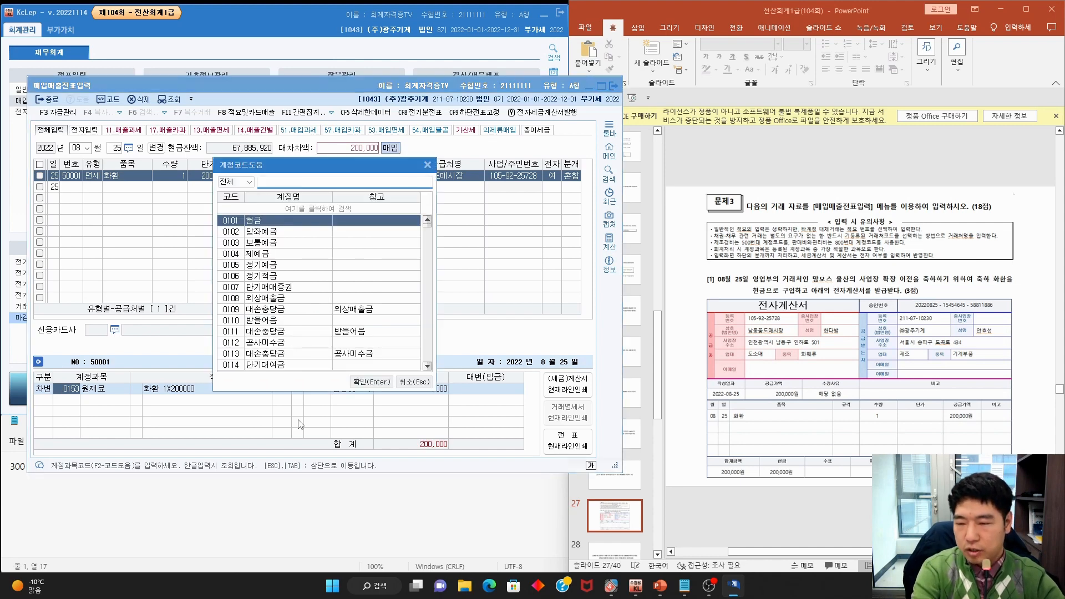
pyautogui.write('접대비')
pyautogui.press('Down')
pyautogui.press('Down')
pyautogui.press('Down')
pyautogui.press('Down')
pyautogui.press('Down')
pyautogui.press('Down')
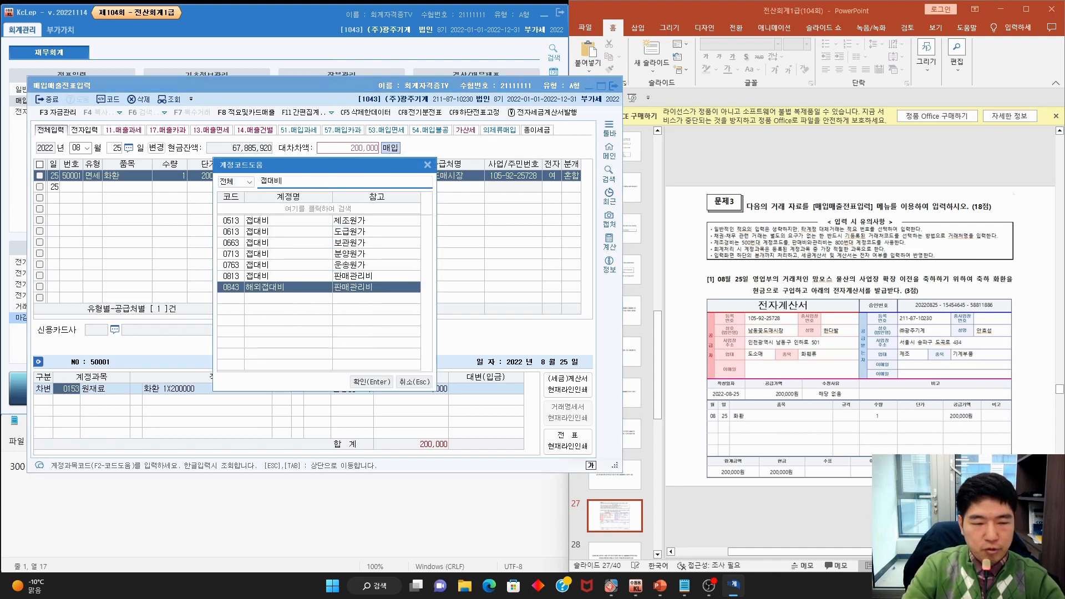
pyautogui.press('Up')
pyautogui.press('Return')
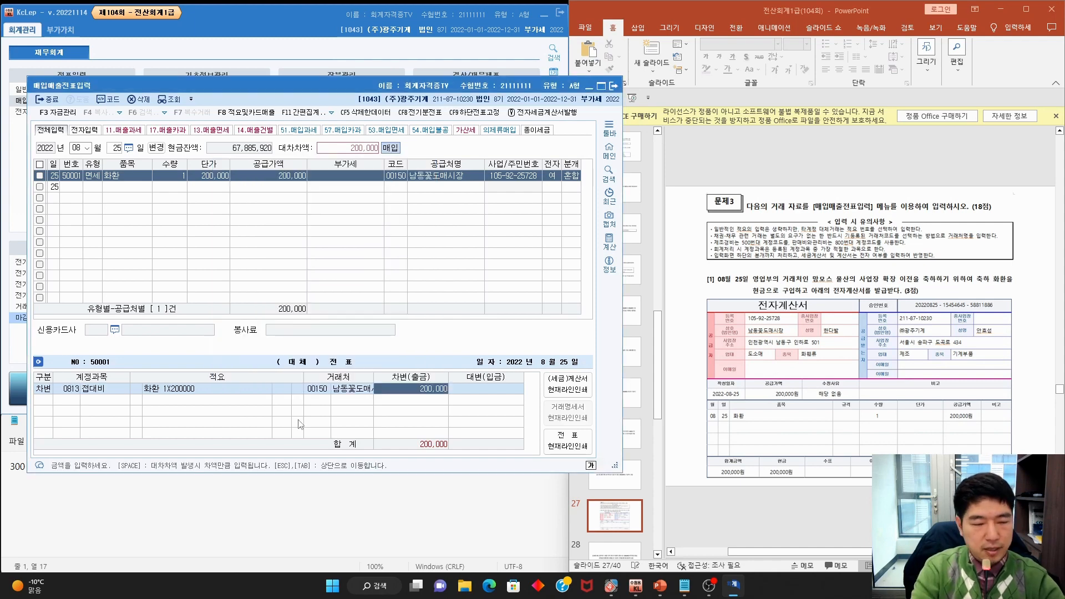
pyautogui.press('Return')
pyautogui.write('4')
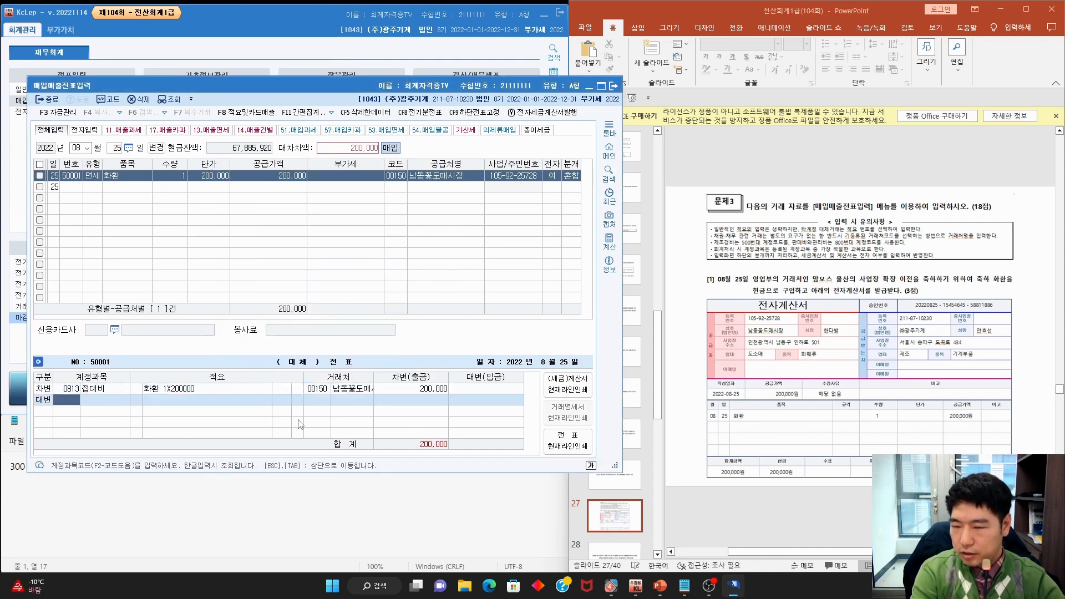
pyautogui.write('현금')
pyautogui.press('Return')
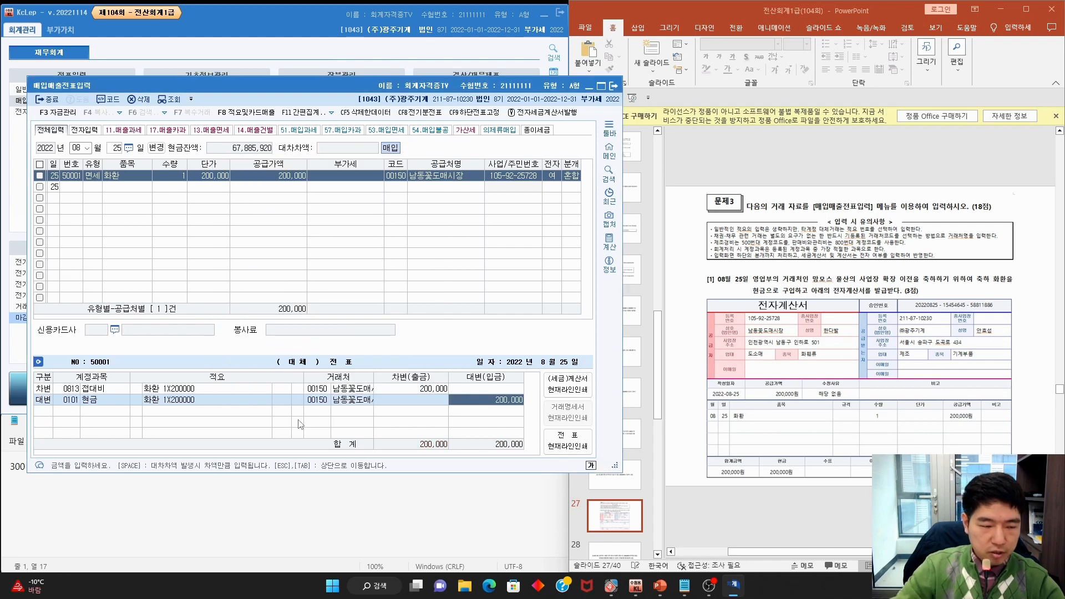
pyautogui.click(714, 228)
pyautogui.scroll(-1, 714, 228)
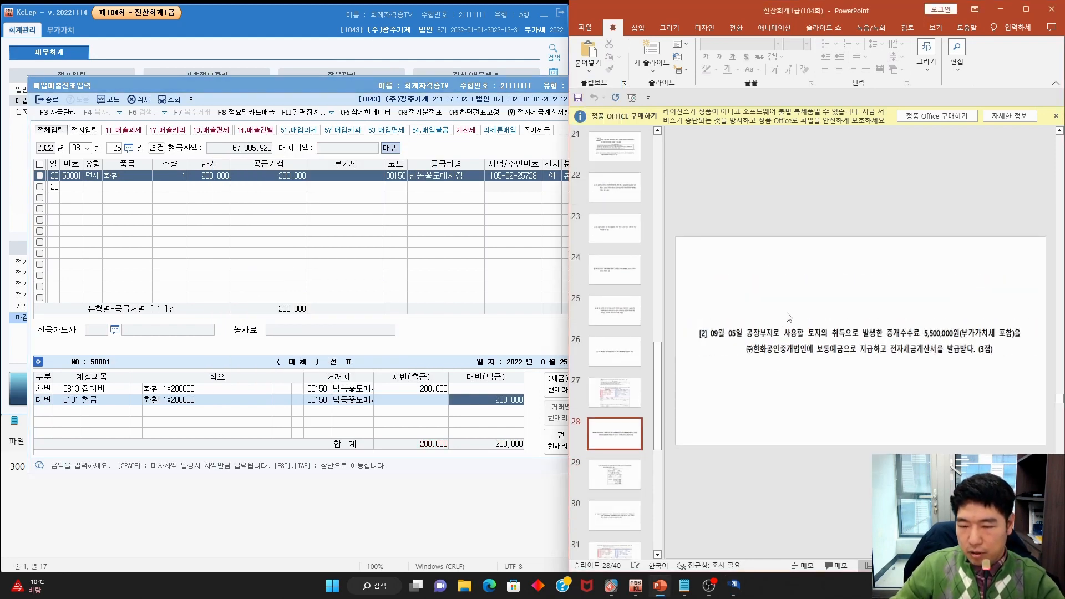
# Circle 09월 05일 on slide 28 and underline the VAT-included note and ㈜한화
pyautogui.moveTo(741, 326)
pyautogui.mouseDown()
pyautogui.moveTo(746, 341)
pyautogui.moveTo(925, 338)
pyautogui.mouseUp()
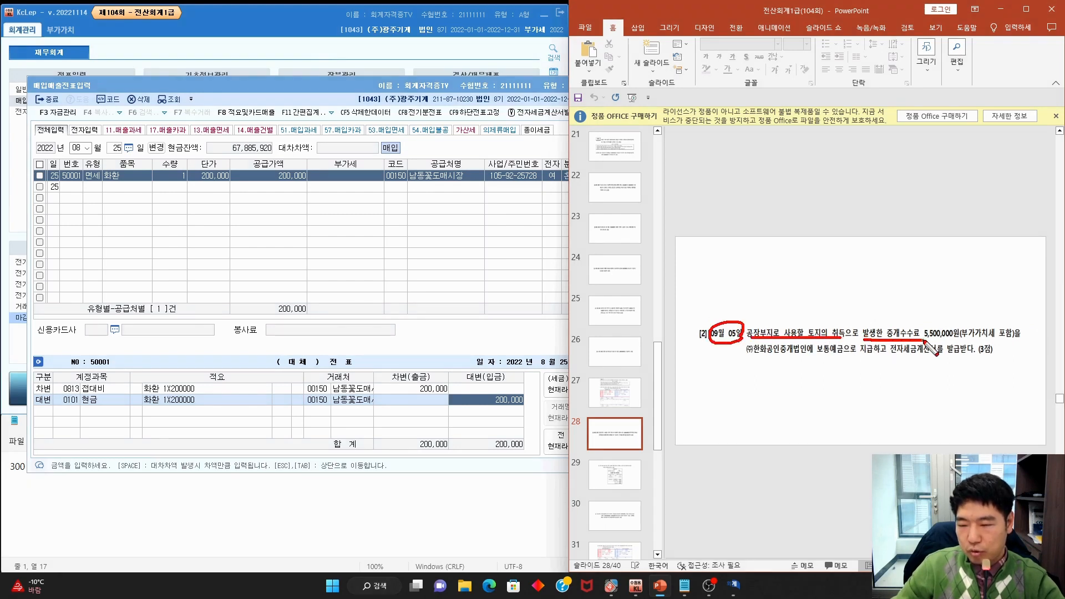
pyautogui.moveTo(1021, 339)
pyautogui.mouseDown()
pyautogui.moveTo(969, 333)
pyautogui.moveTo(1013, 339)
pyautogui.mouseUp()
pyautogui.moveTo(747, 357); pyautogui.dragTo(954, 358)
# Start a 09월 05일 row, marking the land-acquisition phrase and the 54.불공 type
pyautogui.press('Escape')
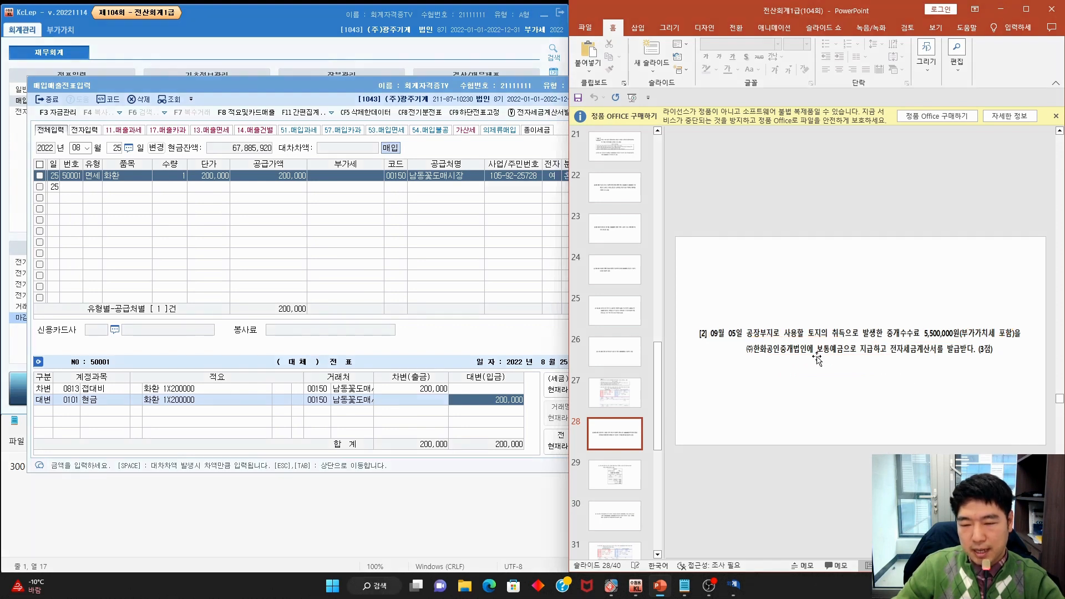
pyautogui.click(78, 148)
pyautogui.write('9')
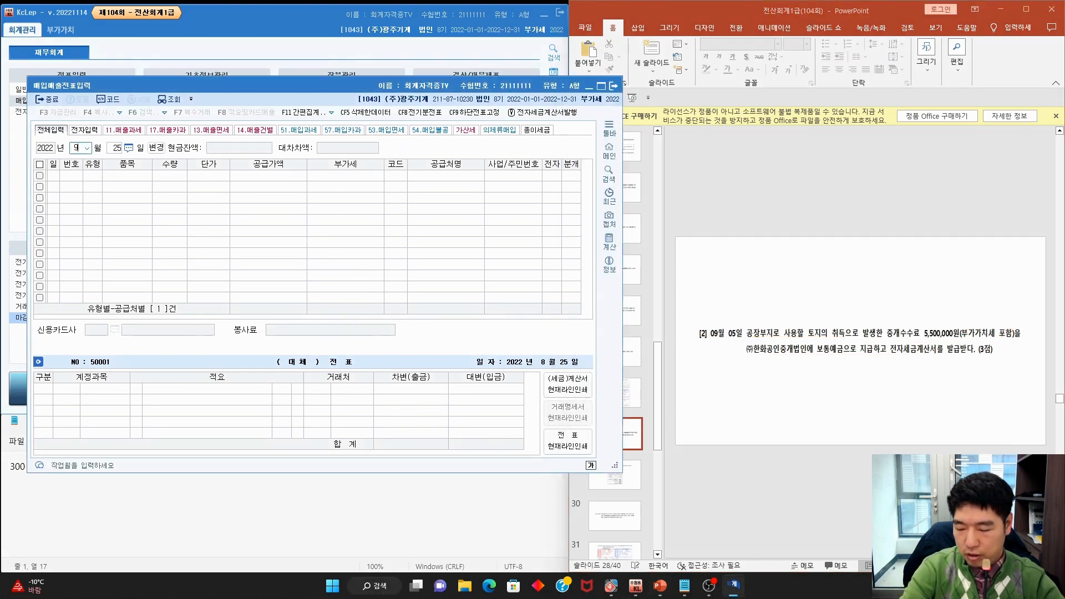
pyautogui.press('Return')
pyautogui.write('5')
pyautogui.press('Return')
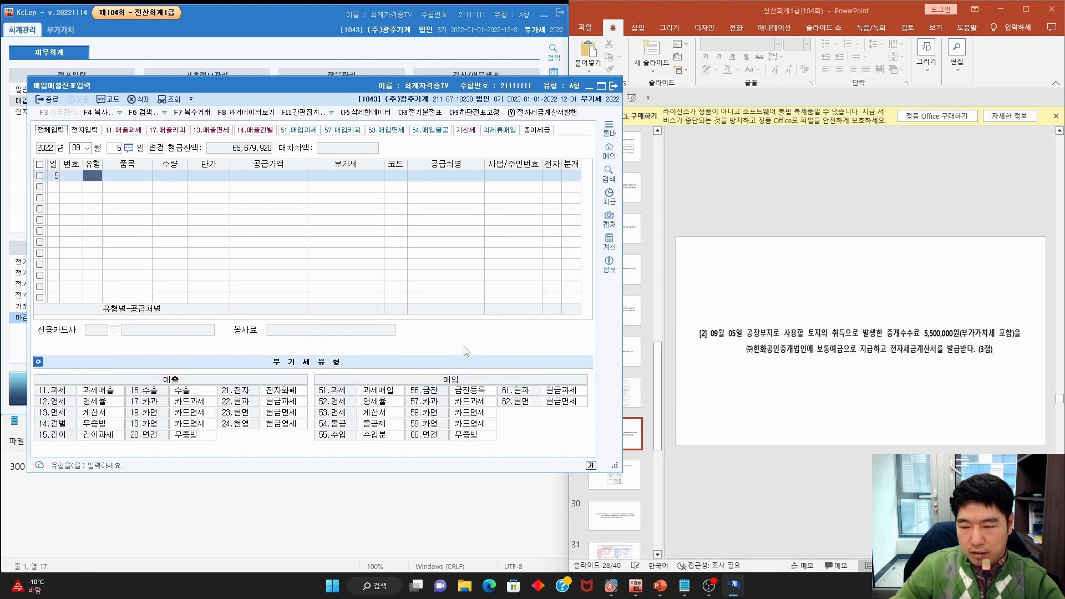
pyautogui.hotkey('ctrl', 'alt', 'g')
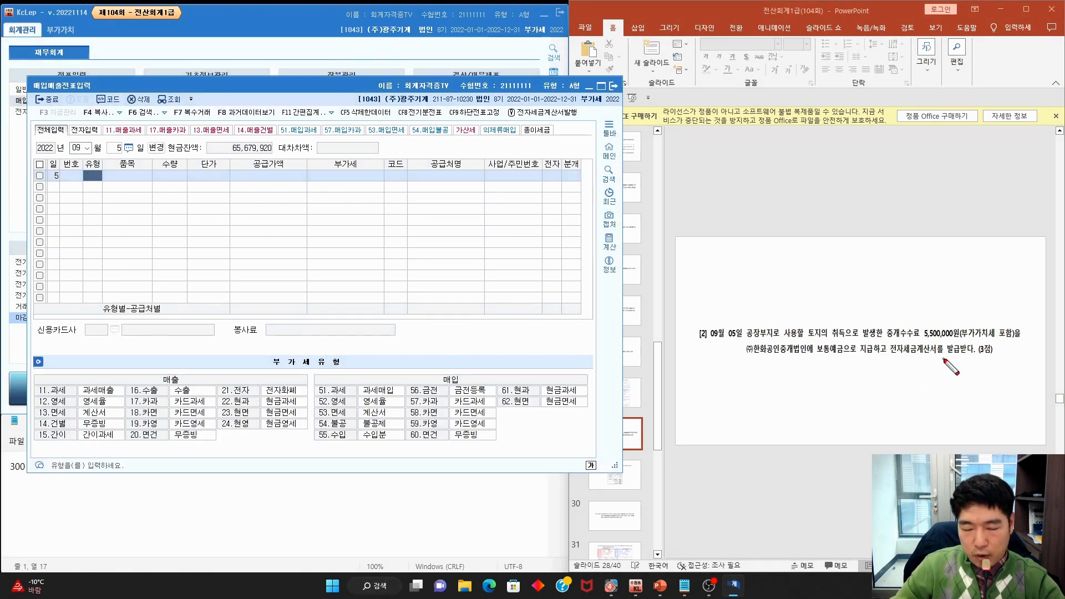
pyautogui.moveTo(863, 346)
pyautogui.mouseDown()
pyautogui.moveTo(803, 334)
pyautogui.moveTo(861, 339)
pyautogui.moveTo(842, 338)
pyautogui.mouseUp()
pyautogui.press('Escape')
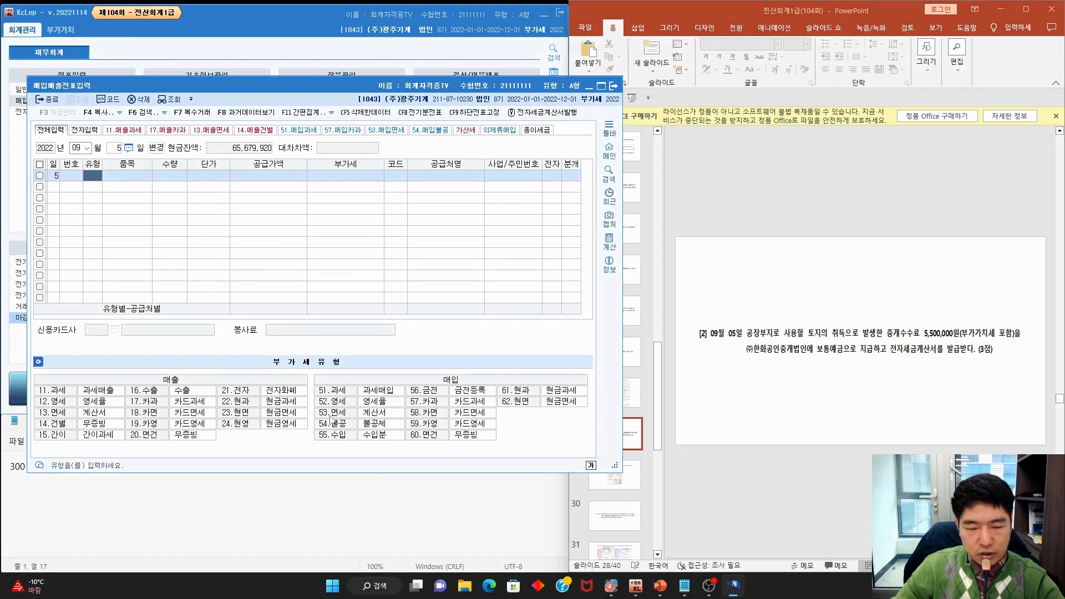
pyautogui.hotkey('ctrl', 'alt', 'g')
pyautogui.moveTo(319, 428)
pyautogui.mouseDown()
pyautogui.moveTo(345, 419)
pyautogui.moveTo(326, 431)
pyautogui.mouseUp()
pyautogui.press('Escape')
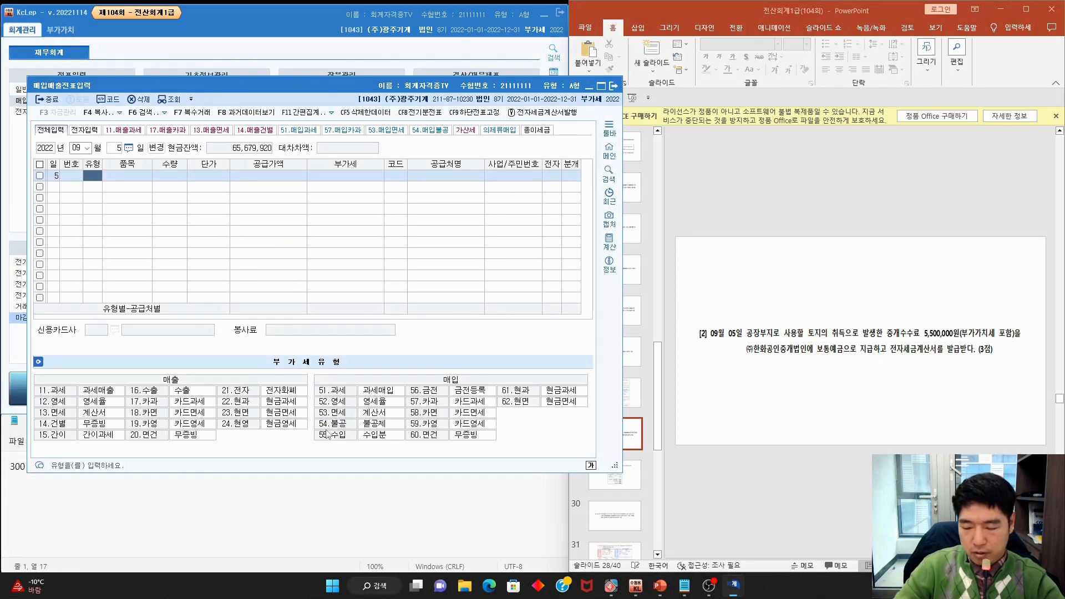
# Enter type 54 불공, item 토지중개수수료 and supply value 5,000,000
pyautogui.write('54')
pyautogui.press('Return')
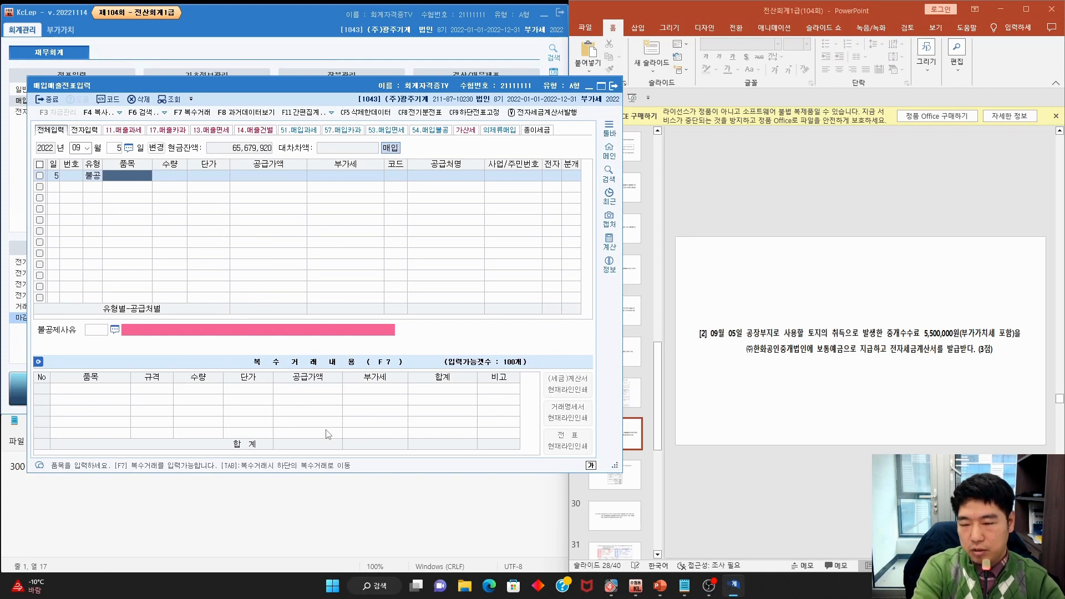
pyautogui.write('중개')
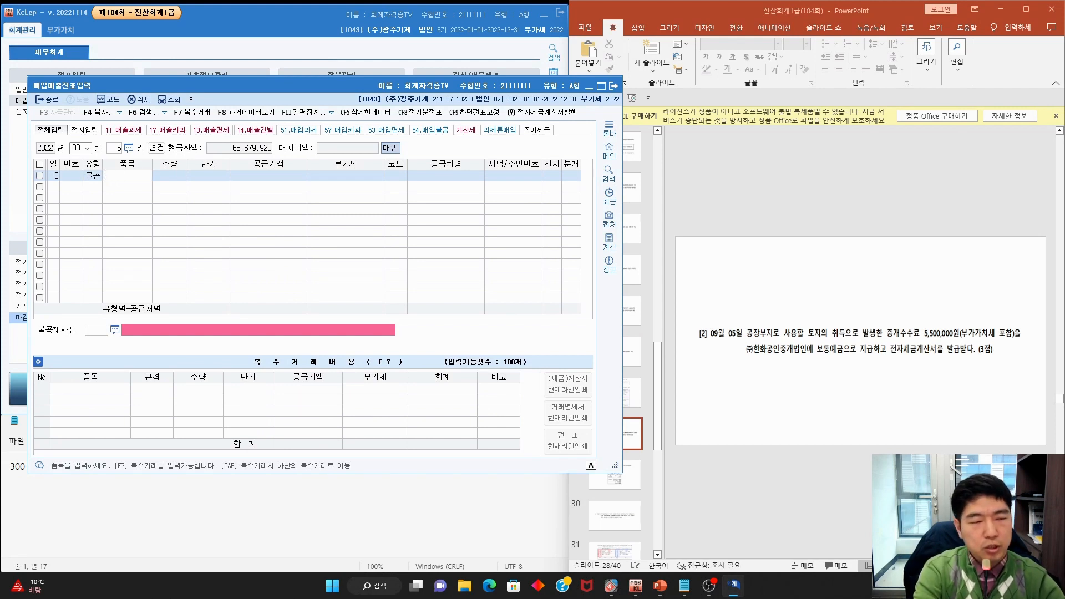
pyautogui.write('토지중개수수료')
pyautogui.press('Return')
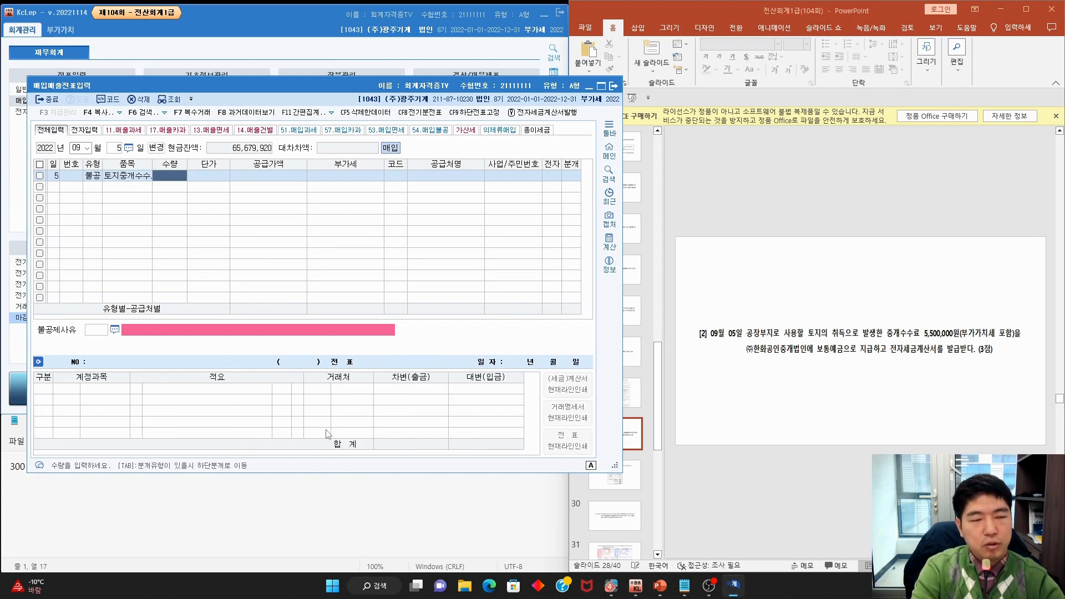
pyautogui.press('Return')
pyautogui.press('Return')
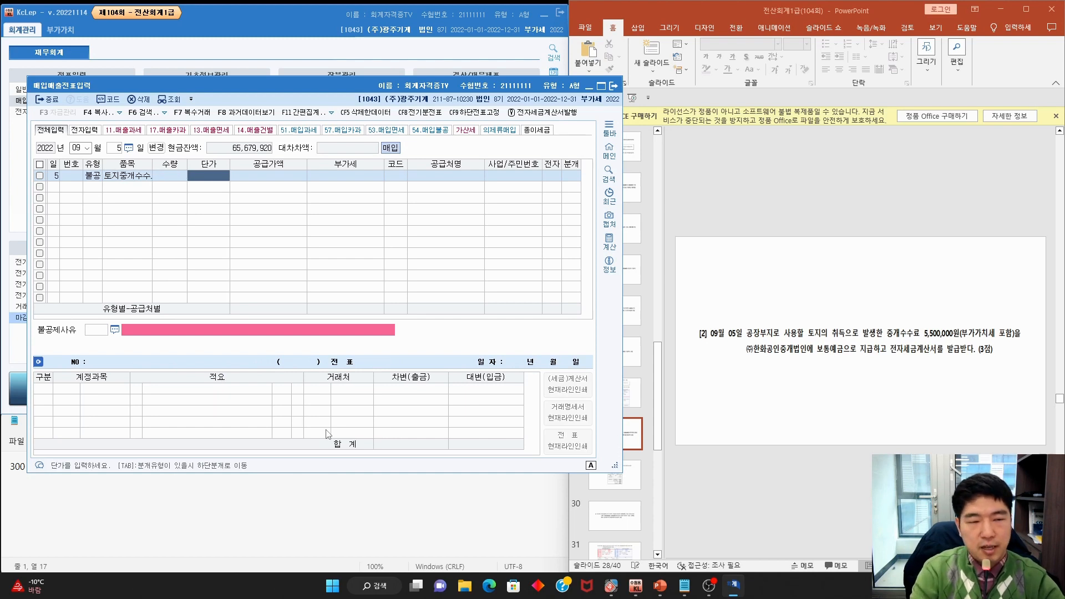
pyautogui.write('50')
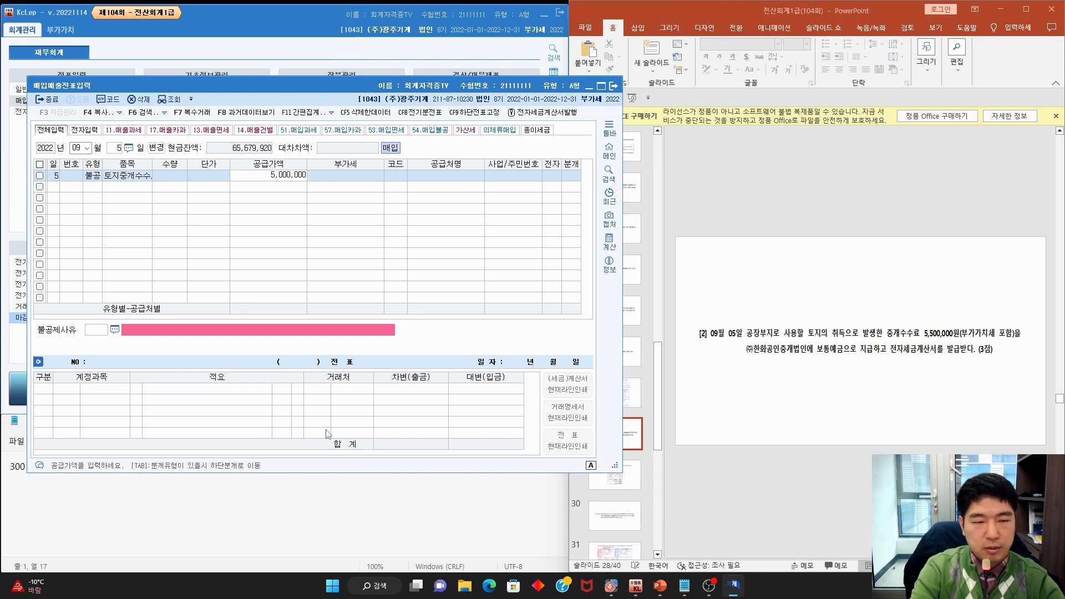
pyautogui.press('Return')
pyautogui.press('Return')
pyautogui.press('F2')
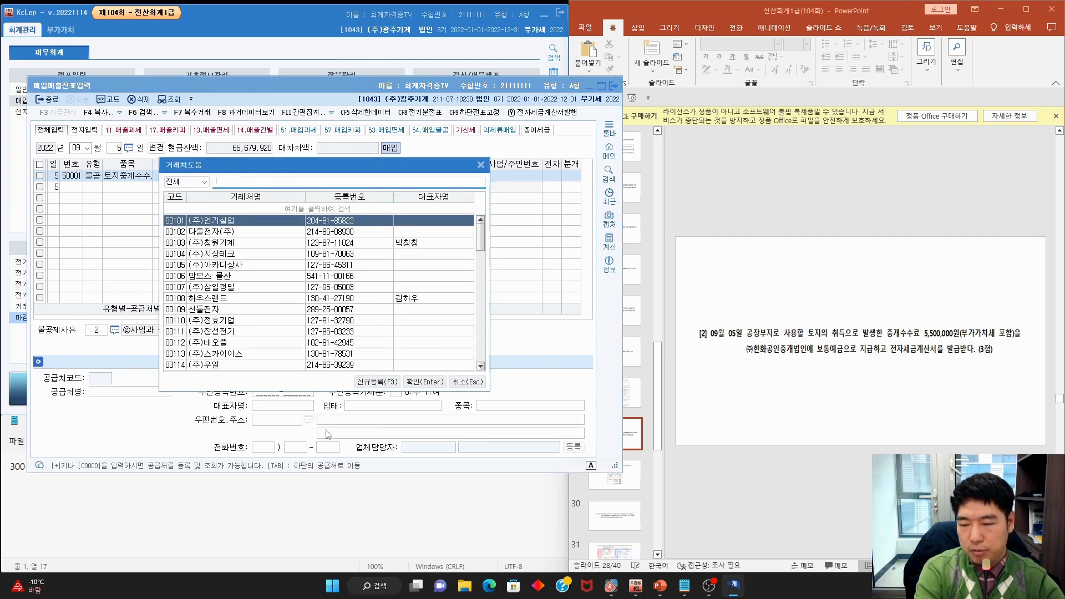
# Set supplier (주)한화공인중개법인 and 불공제사유 6, land capital expenditure
pyautogui.write('한화')
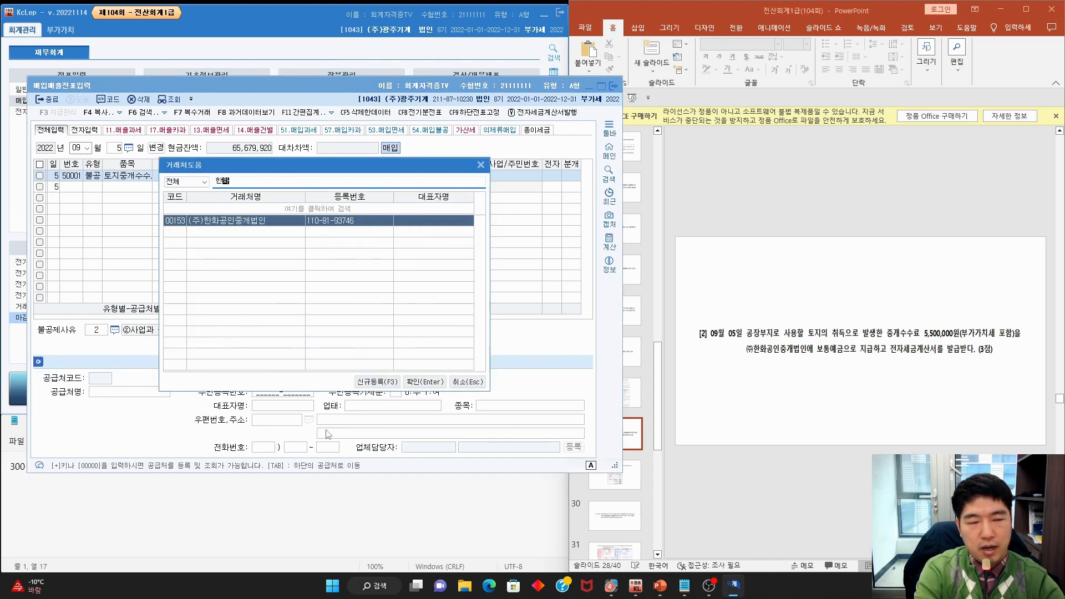
pyautogui.press('Return')
pyautogui.press('Return')
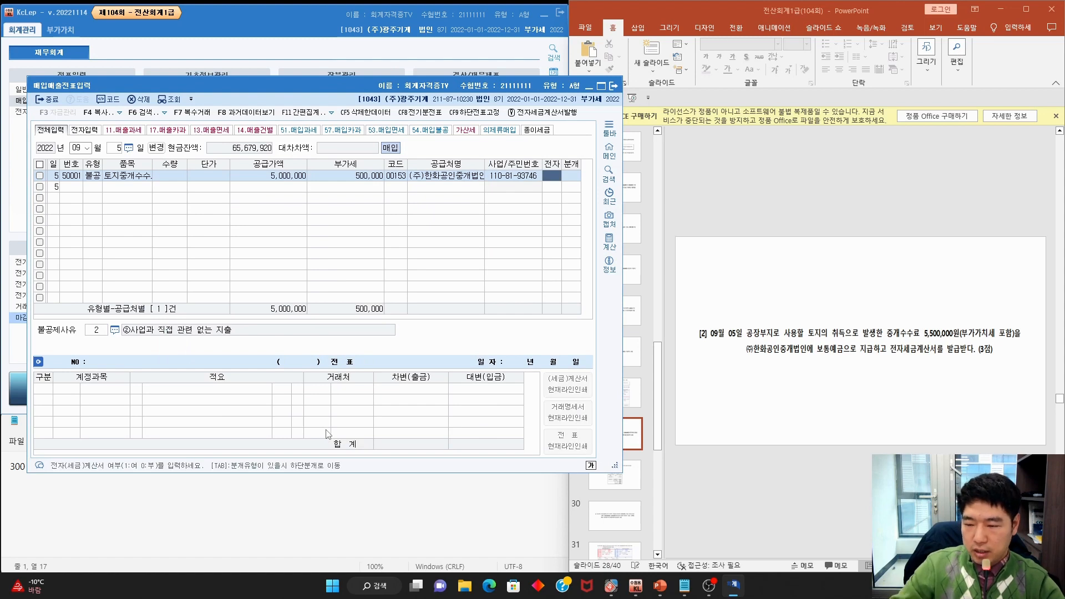
pyautogui.press('Return')
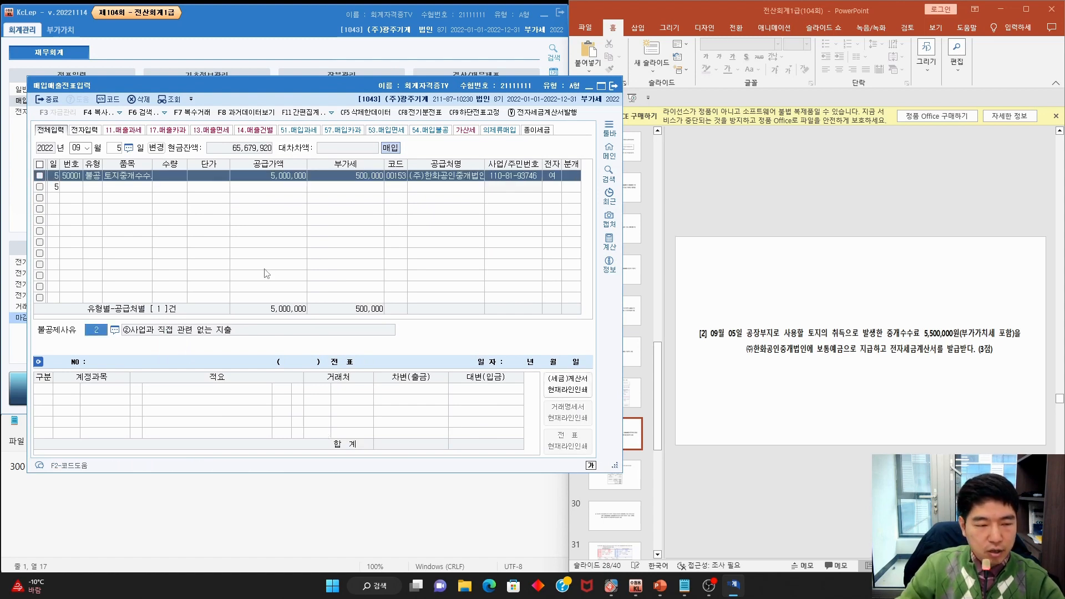
pyautogui.press('F2')
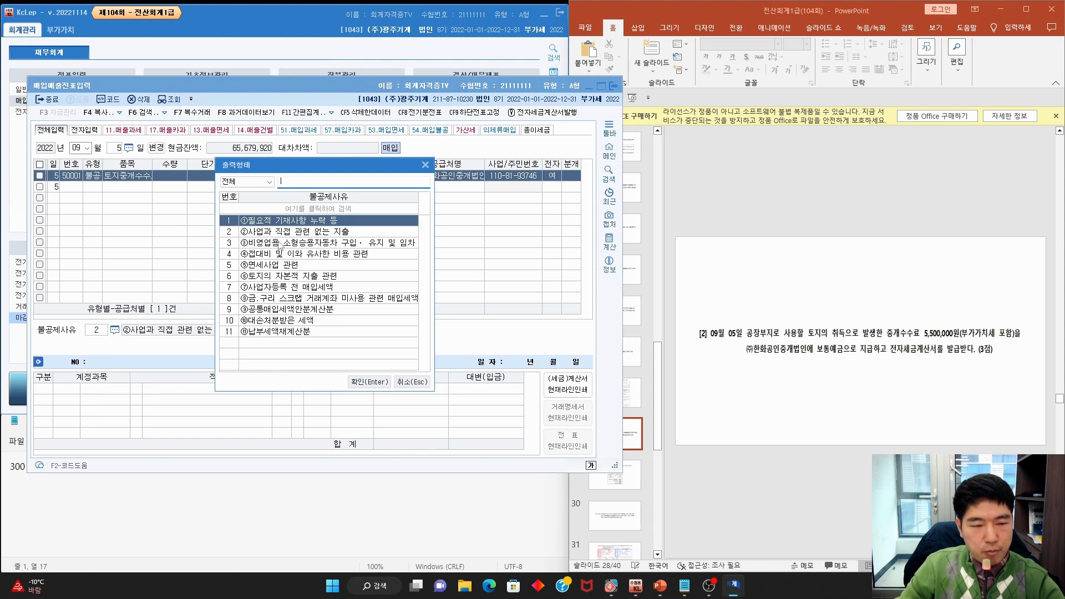
pyautogui.click(275, 277)
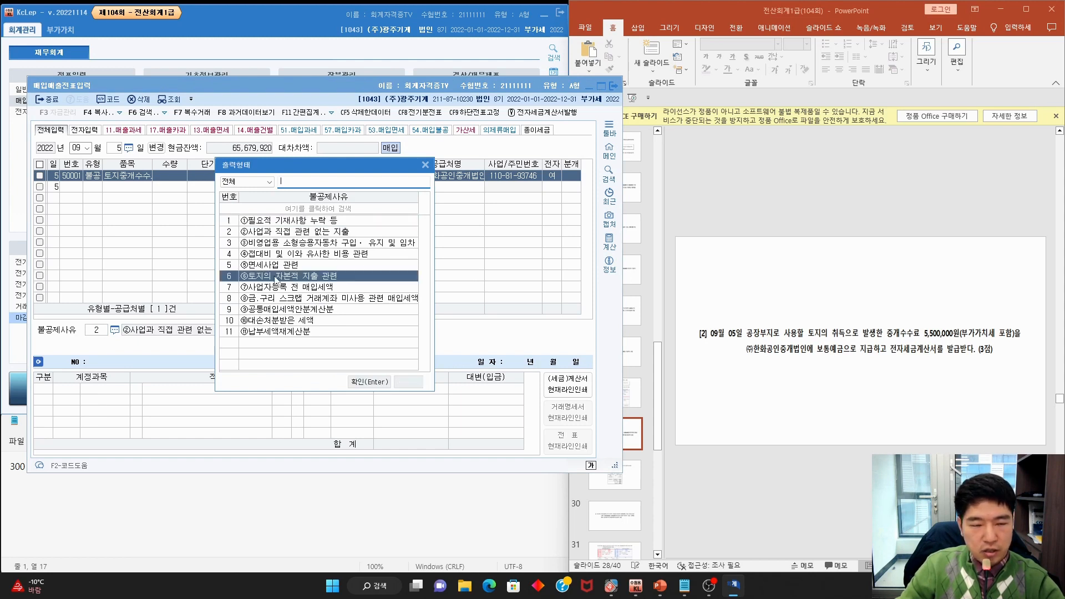
pyautogui.press('Return')
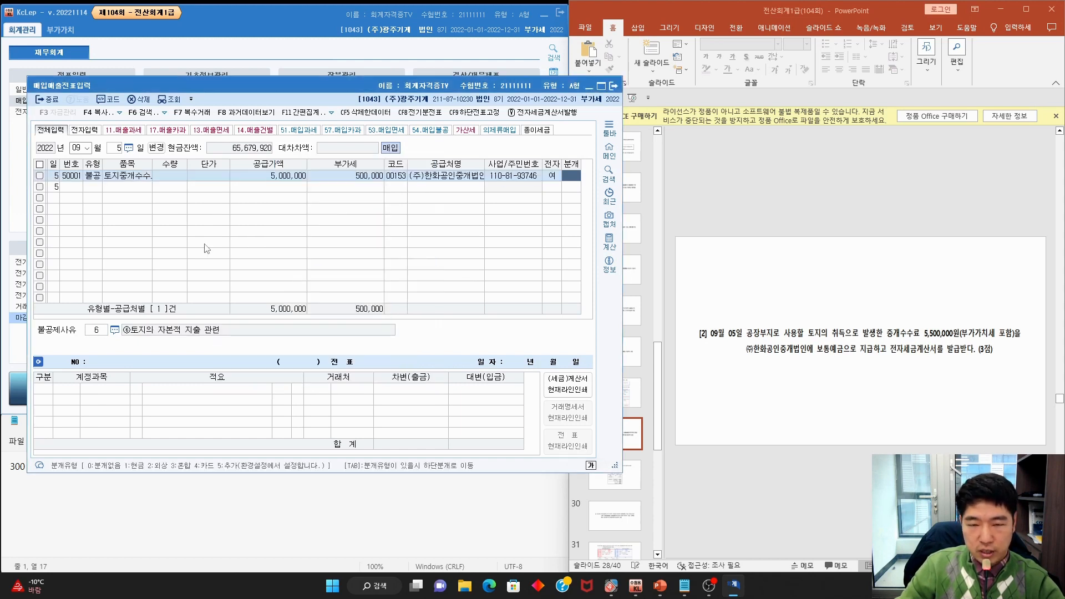
# Journalize as 혼합: debit 0201 토지, credit 0103 보통예금, 5,500,000 each
pyautogui.press('3')
pyautogui.press('Return')
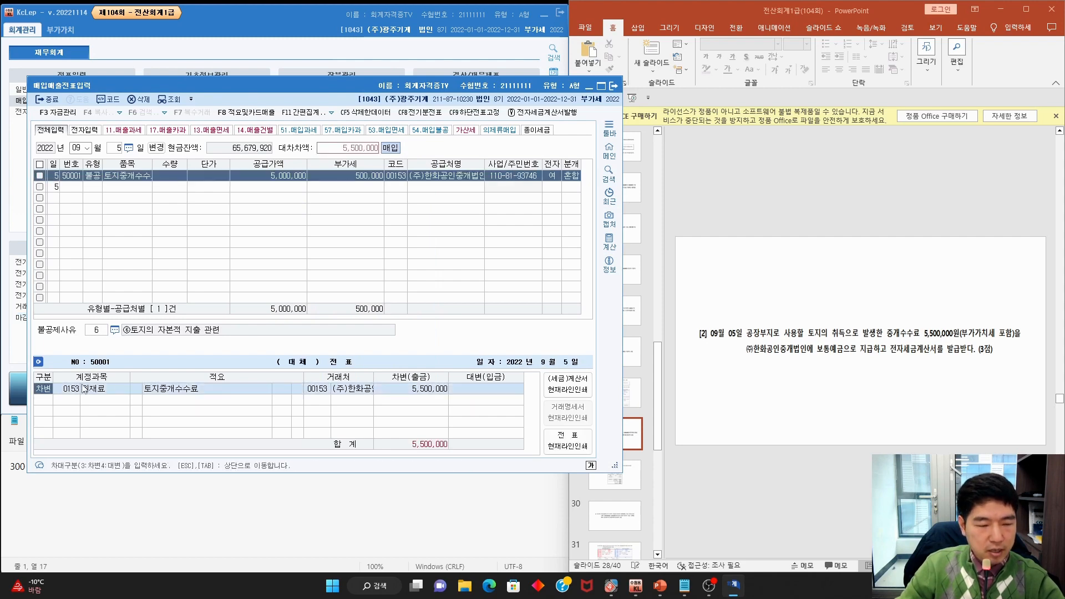
pyautogui.click(76, 393)
pyautogui.write('토')
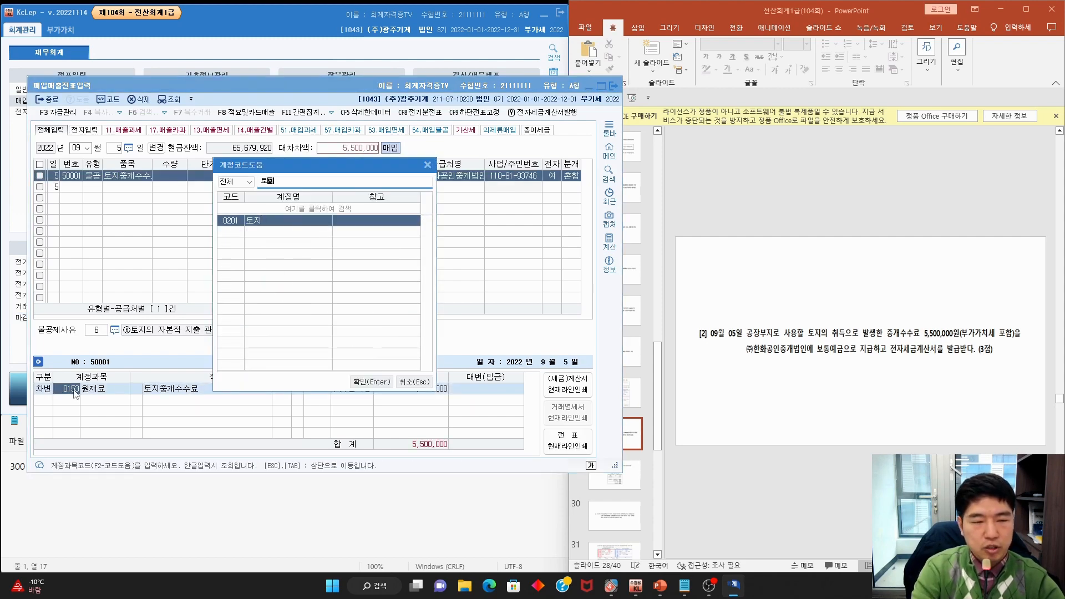
pyautogui.write('지')
pyautogui.press('Return')
pyautogui.press('Return')
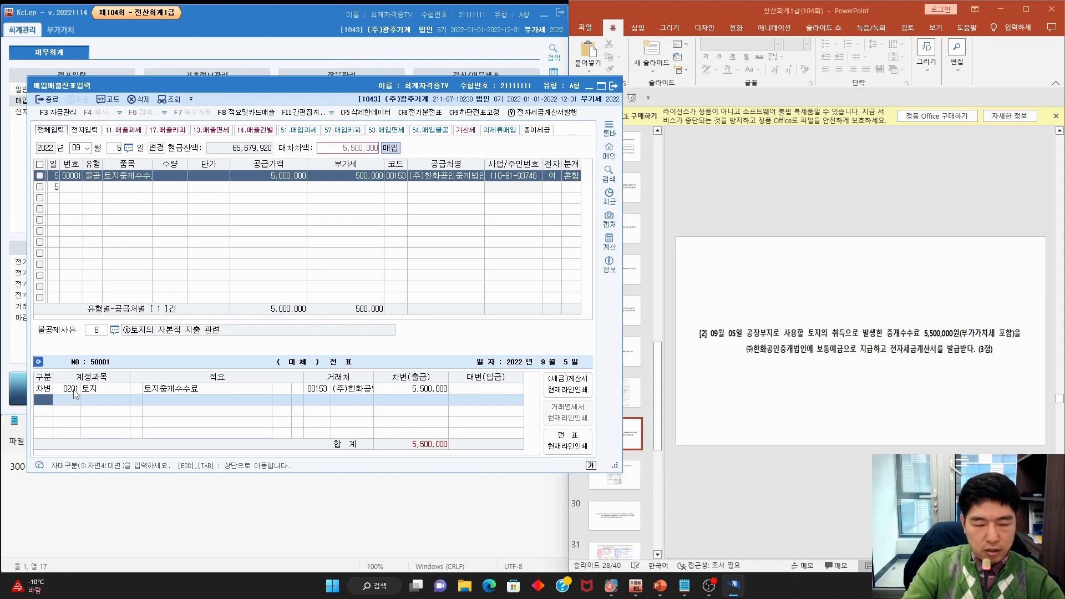
pyautogui.press('4')
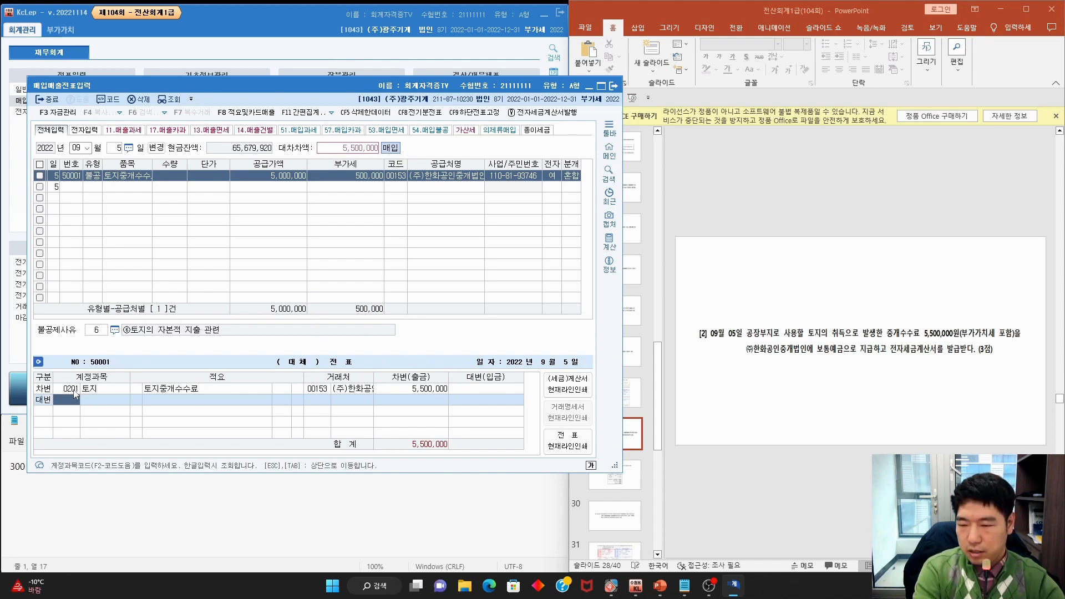
pyautogui.write('보통')
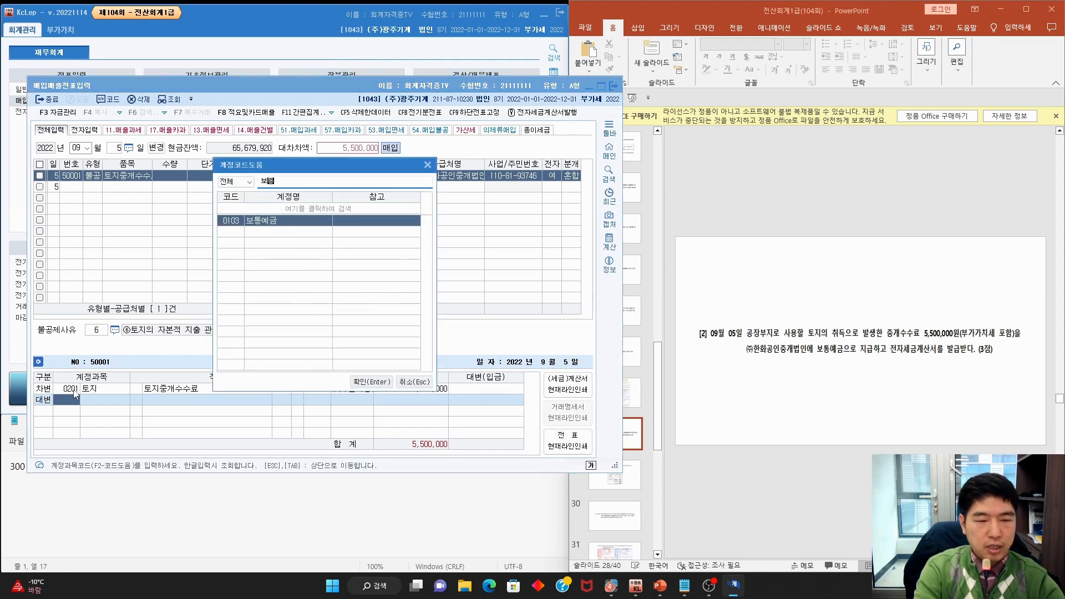
pyautogui.press('Return')
pyautogui.click(754, 347)
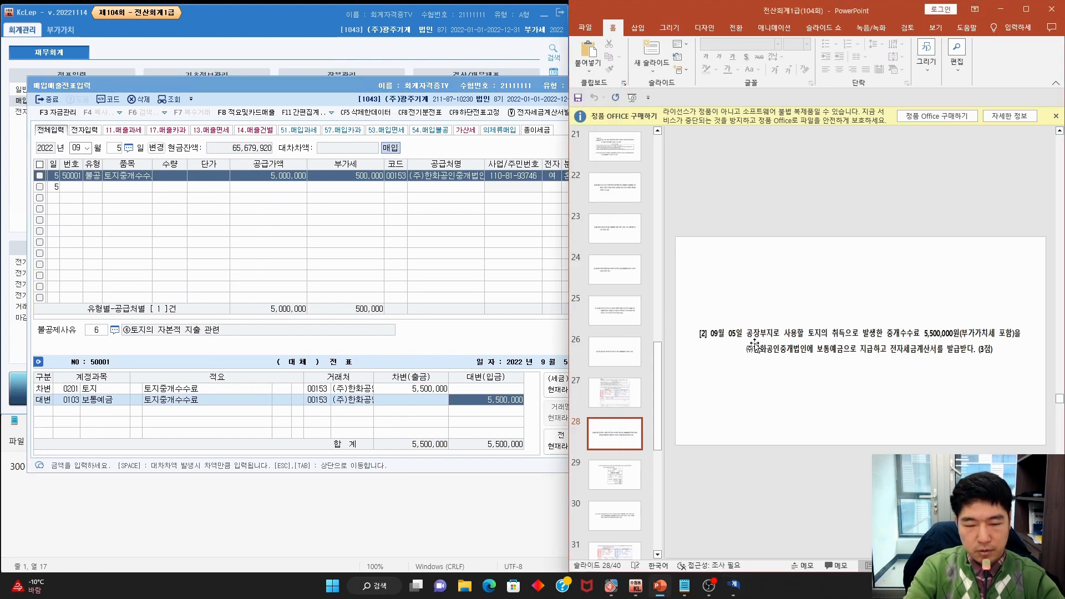
pyautogui.scroll(-1, 755, 346)
# Mark slide 29's date and cash-receipt requirements, then set the date to 11월 15일
pyautogui.scroll(2, 966, 366)
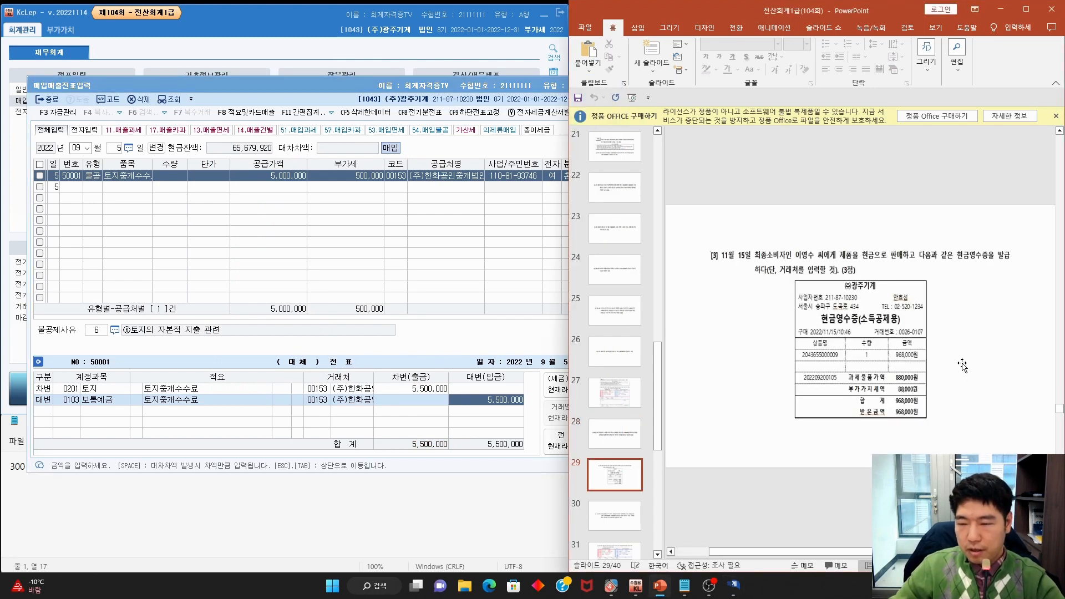
pyautogui.moveTo(741, 244)
pyautogui.mouseDown()
pyautogui.moveTo(727, 264)
pyautogui.moveTo(1001, 262)
pyautogui.moveTo(955, 247)
pyautogui.moveTo(948, 263)
pyautogui.mouseUp()
pyautogui.moveTo(757, 278); pyautogui.dragTo(817, 281)
pyautogui.press('Escape')
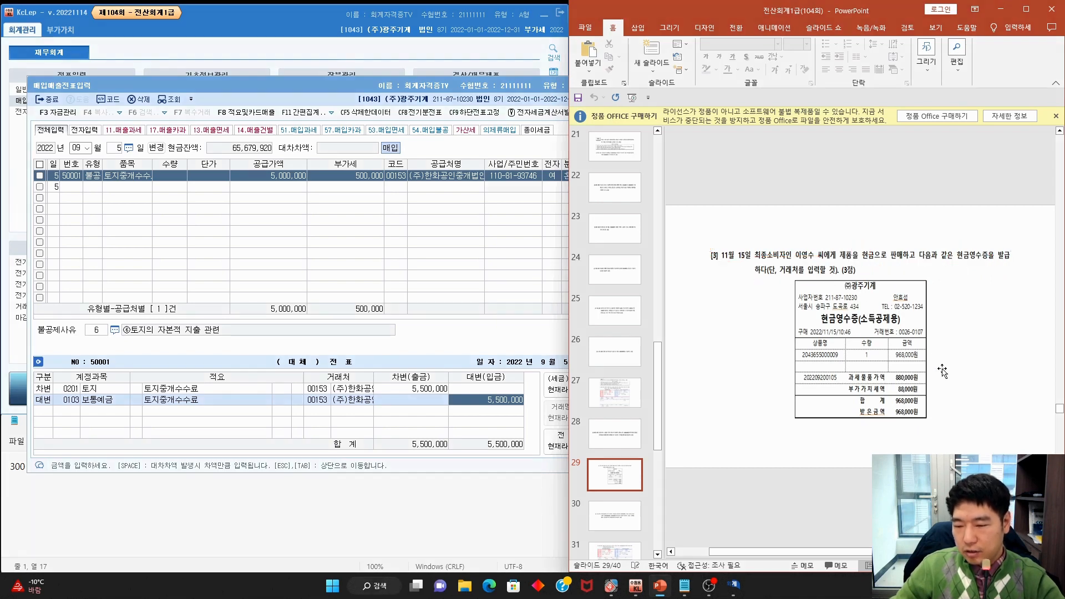
pyautogui.click(75, 148)
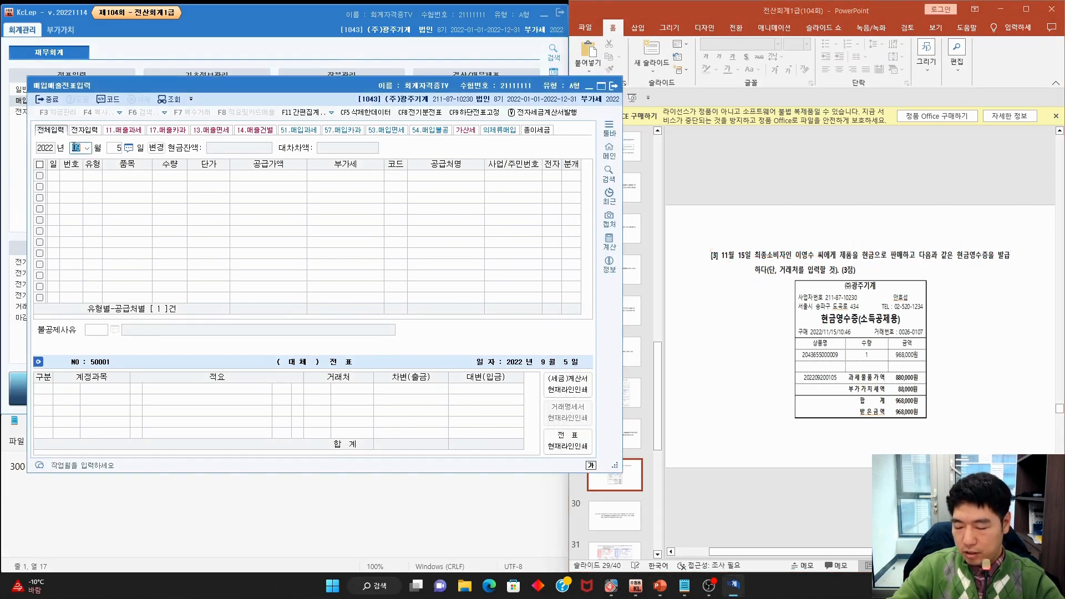
pyautogui.write('15')
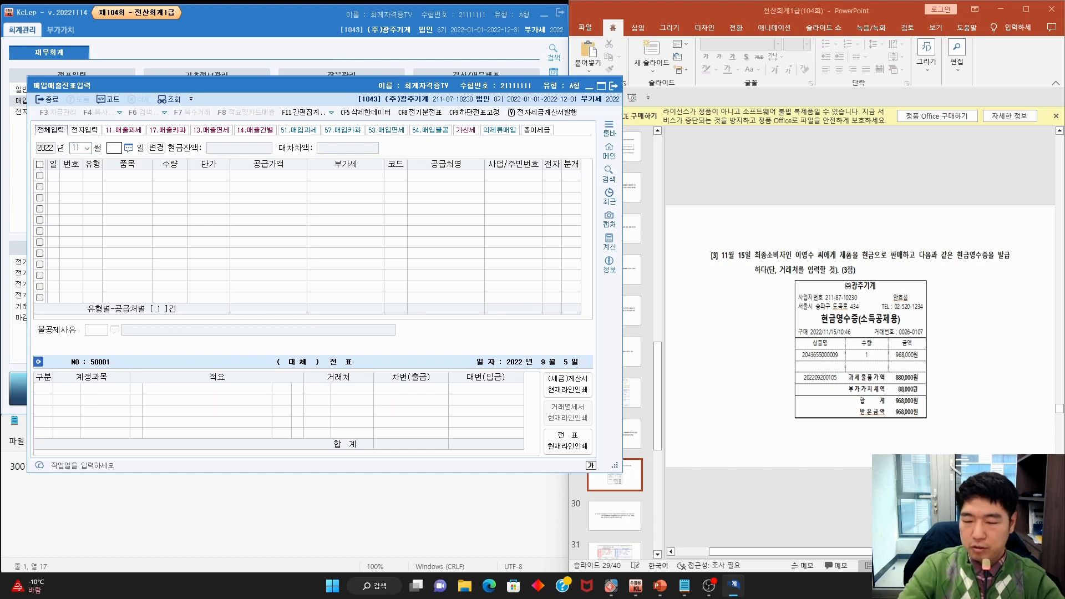
pyautogui.press('Return')
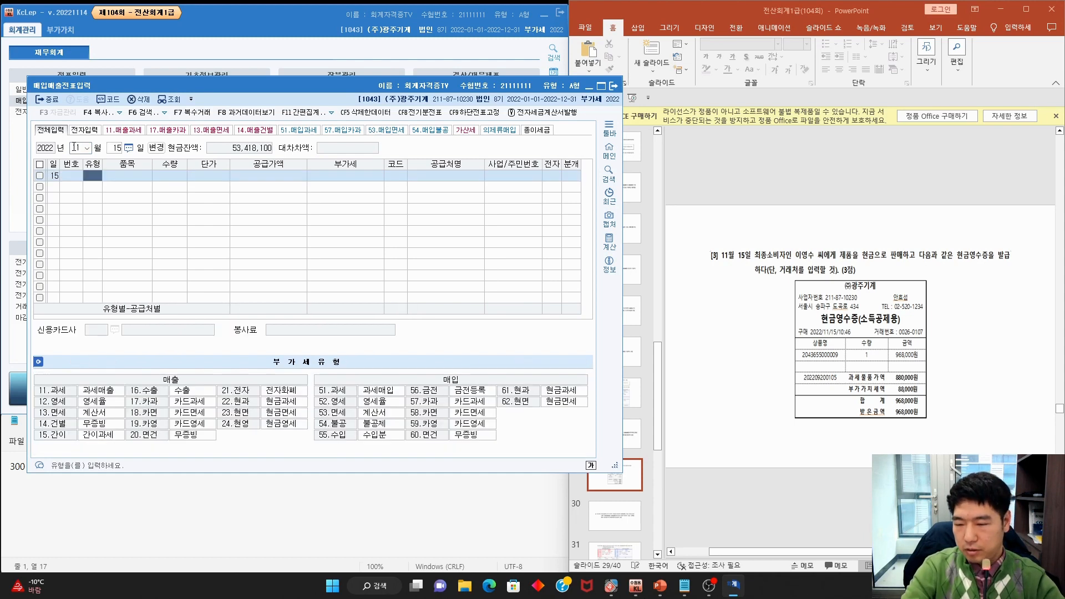
# Point out 22.현과 and the 880,000/88,000 amounts, then set type 22 현과
pyautogui.click(894, 266)
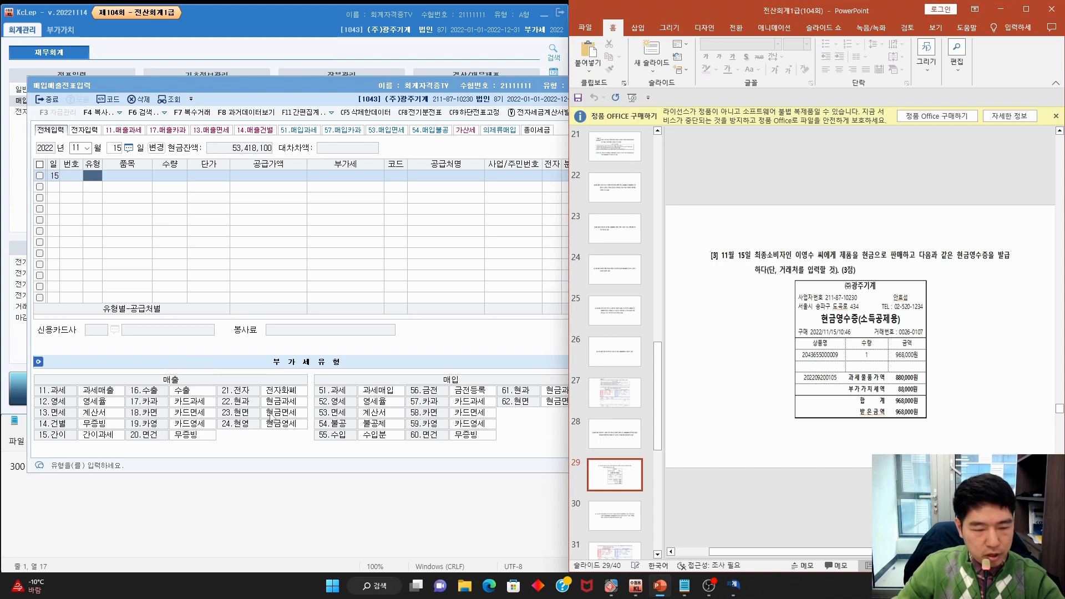
pyautogui.moveTo(223, 406)
pyautogui.mouseDown()
pyautogui.moveTo(309, 402)
pyautogui.moveTo(220, 402)
pyautogui.mouseUp()
pyautogui.press('Escape')
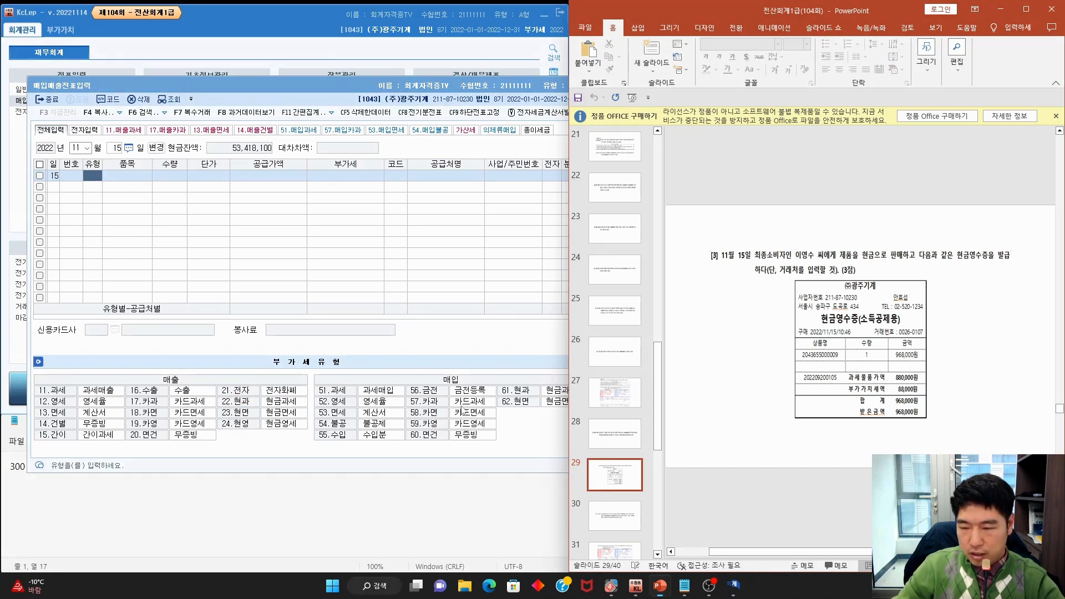
pyautogui.moveTo(932, 399); pyautogui.dragTo(932, 395)
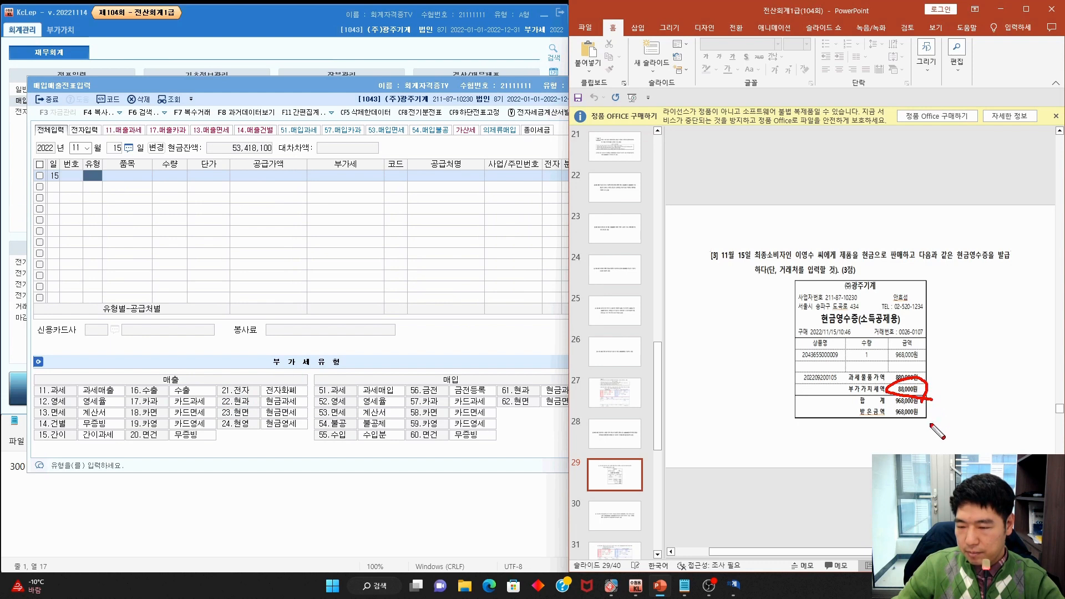
pyautogui.press('Escape')
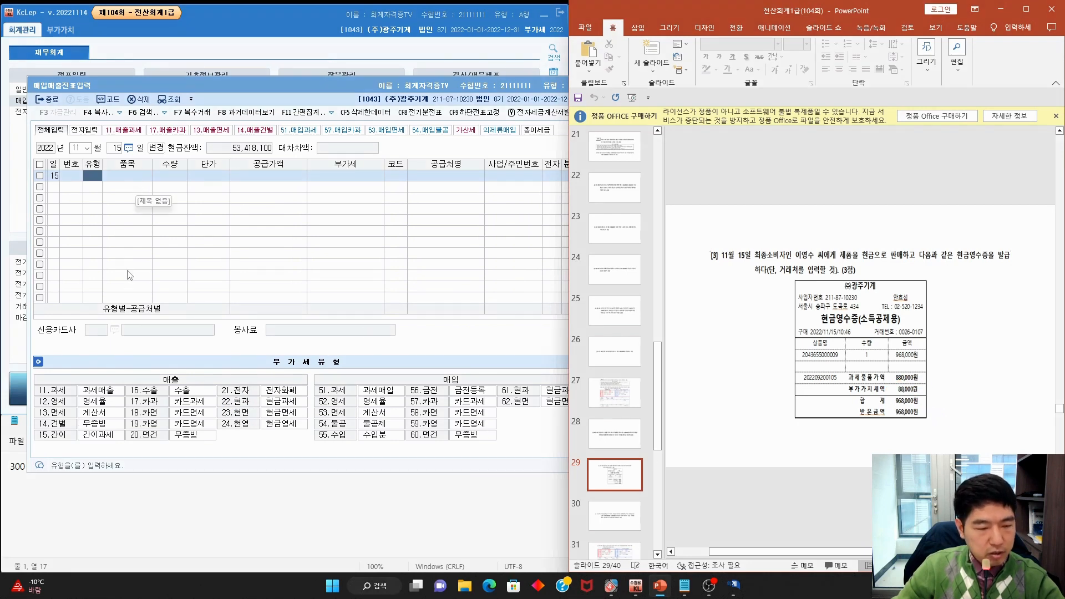
pyautogui.click(90, 184)
pyautogui.write('22')
pyautogui.press('Return')
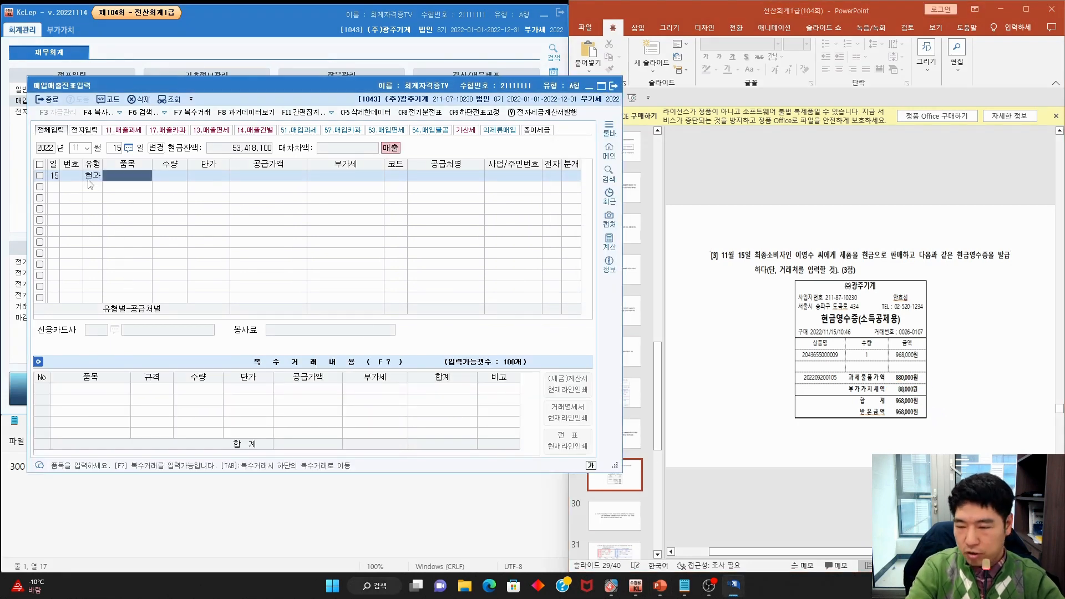
# Enter the item, quantity 1, supply amount 880,000 and VAT 88,000
pyautogui.click(909, 356)
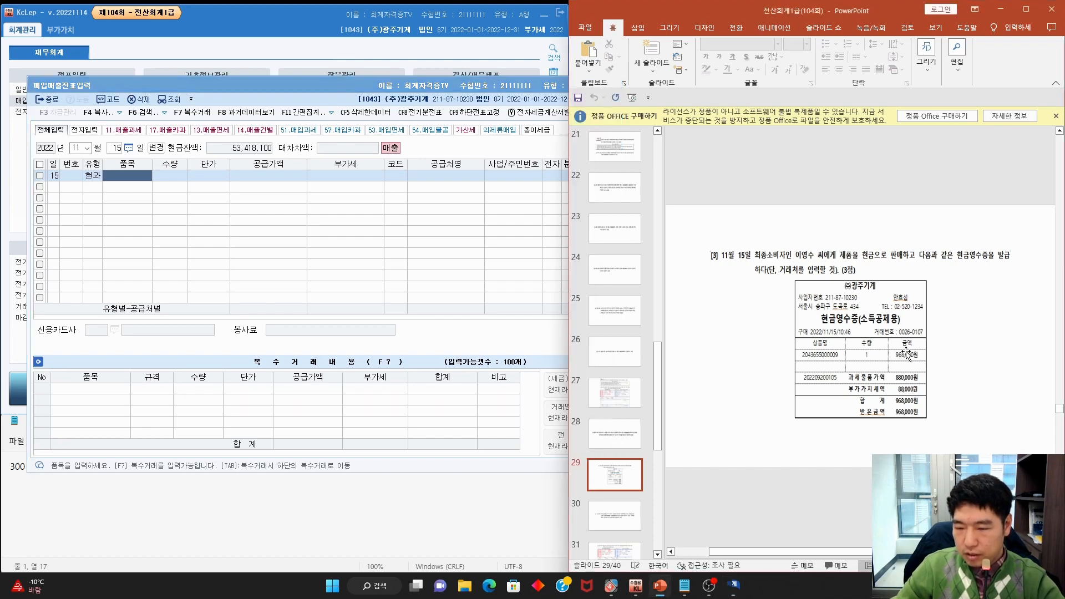
pyautogui.scroll(2, 909, 357)
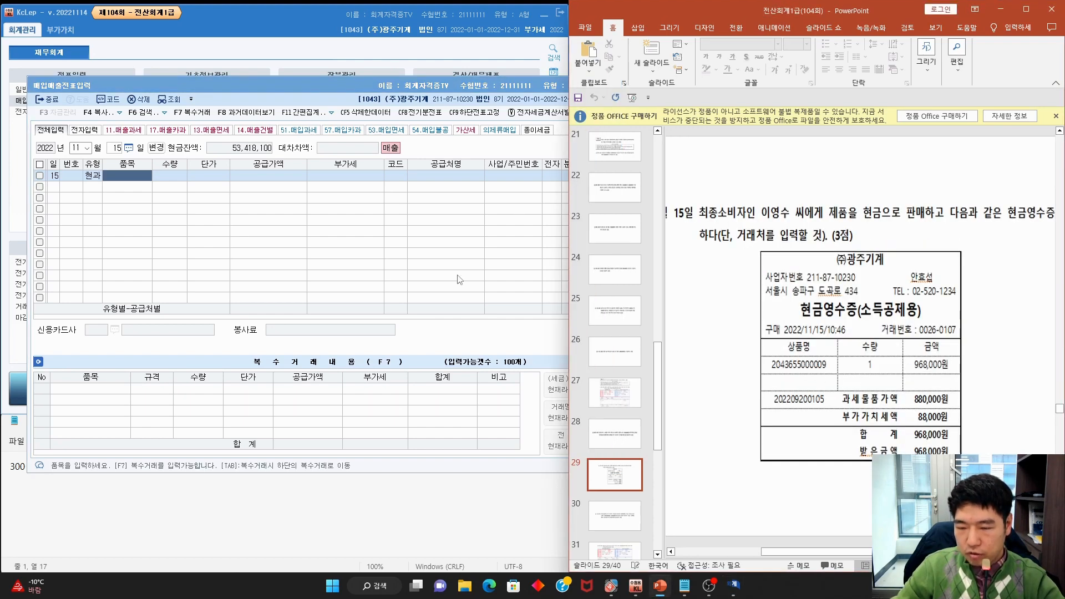
pyautogui.click(139, 182)
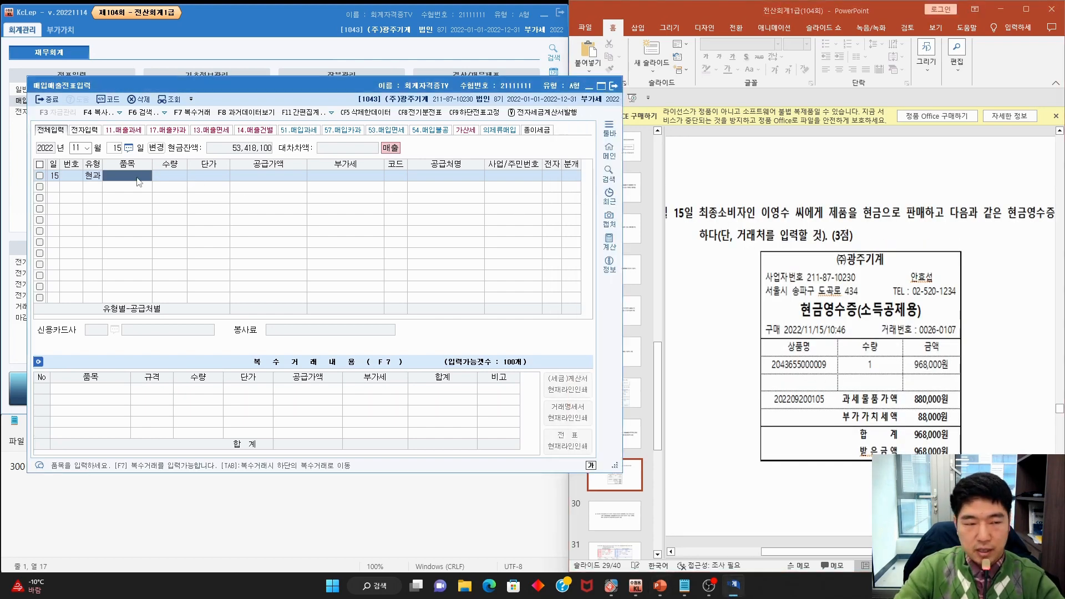
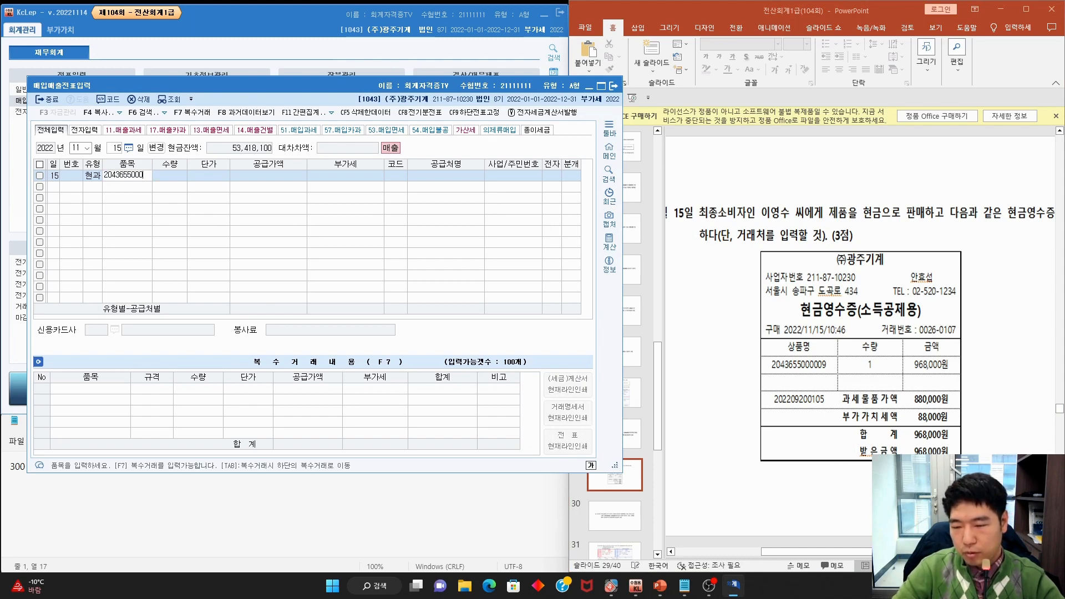
pyautogui.press('Return')
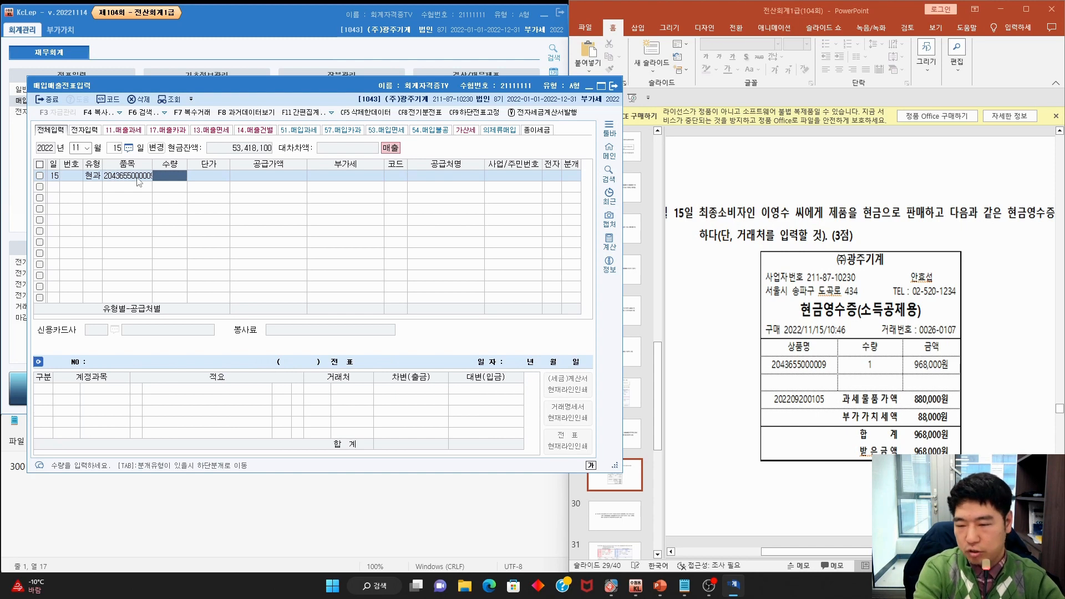
pyautogui.write('1')
pyautogui.press('Return')
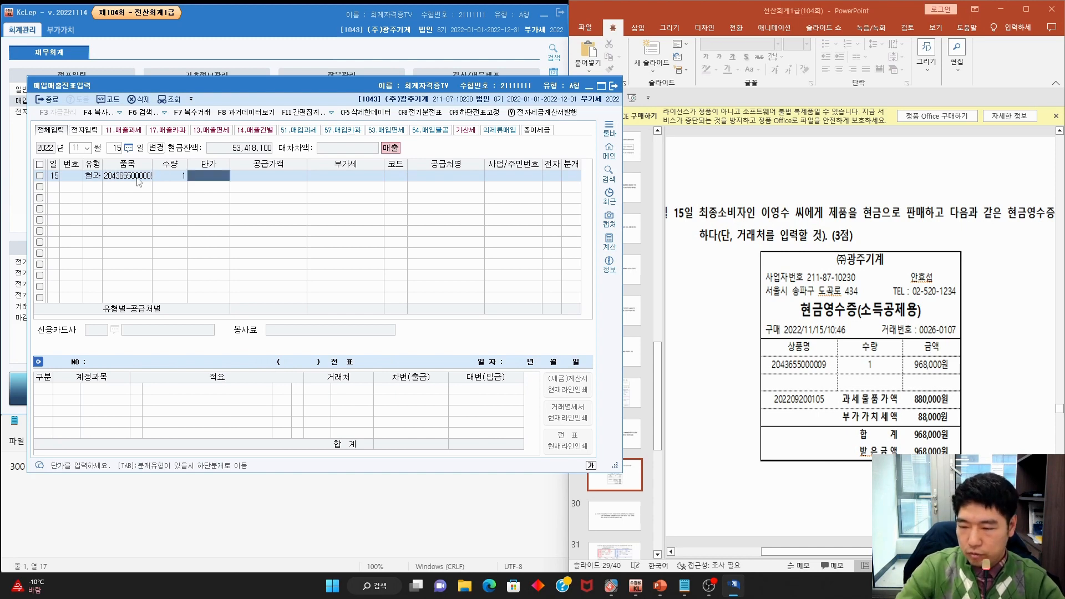
pyautogui.press('Return')
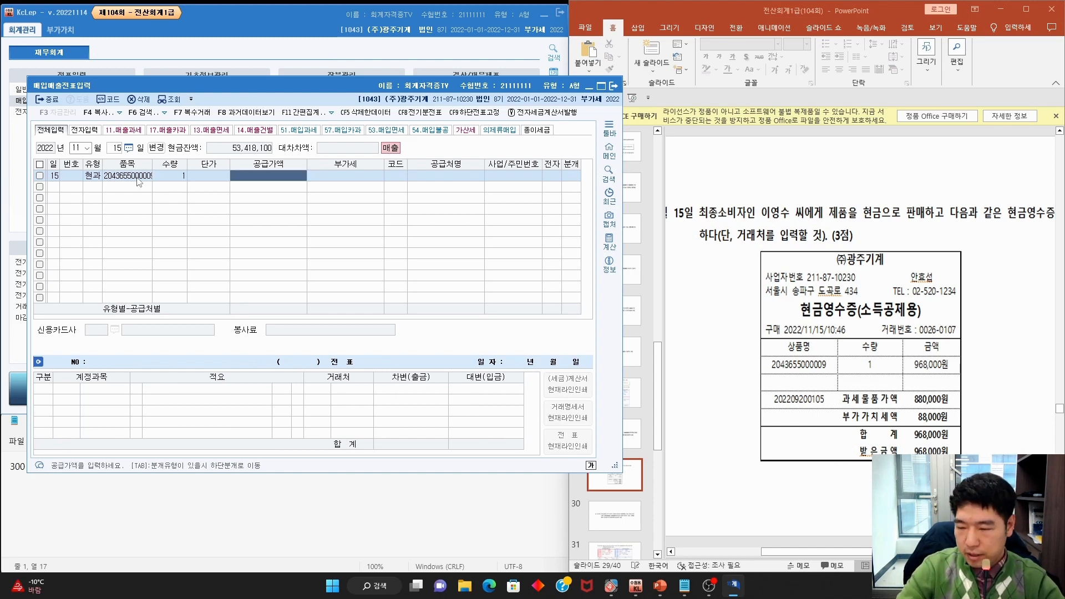
pyautogui.write('8')
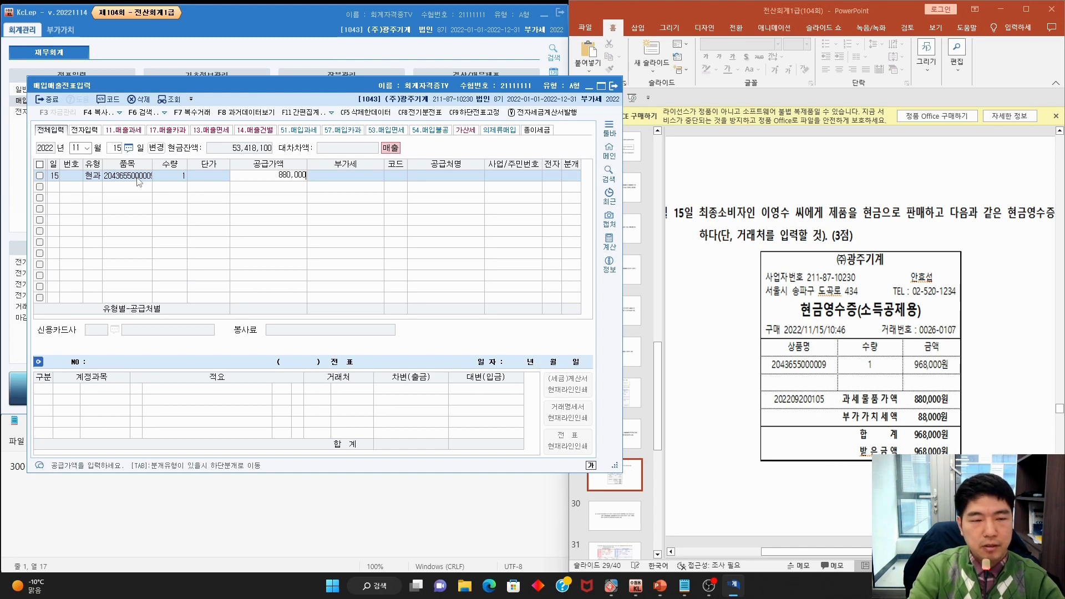
pyautogui.write('80,000')
pyautogui.press('Return')
pyautogui.write('7')
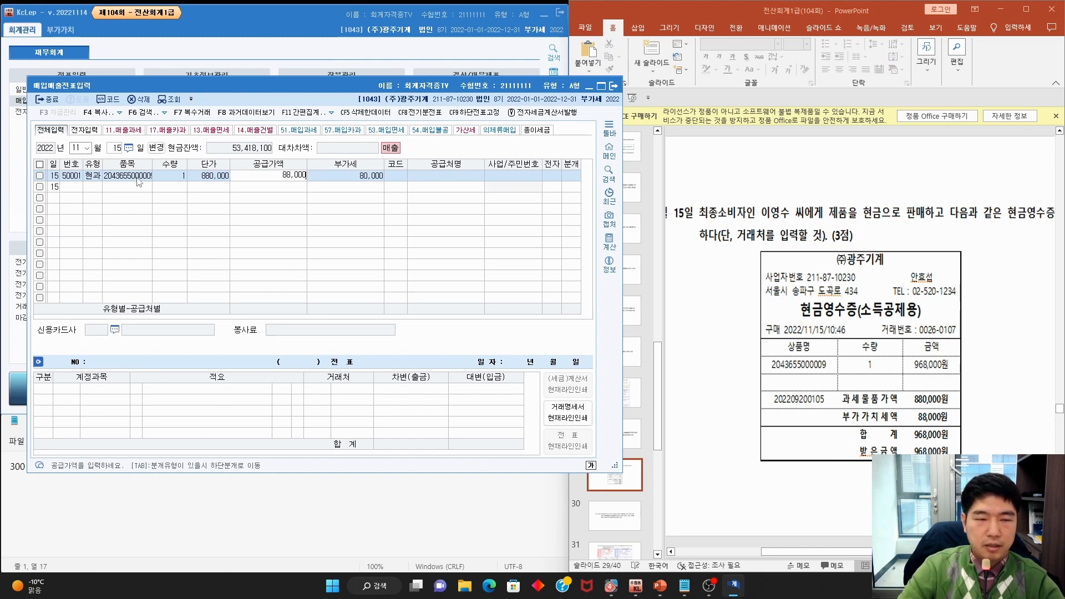
pyautogui.write('0')
pyautogui.press('Return')
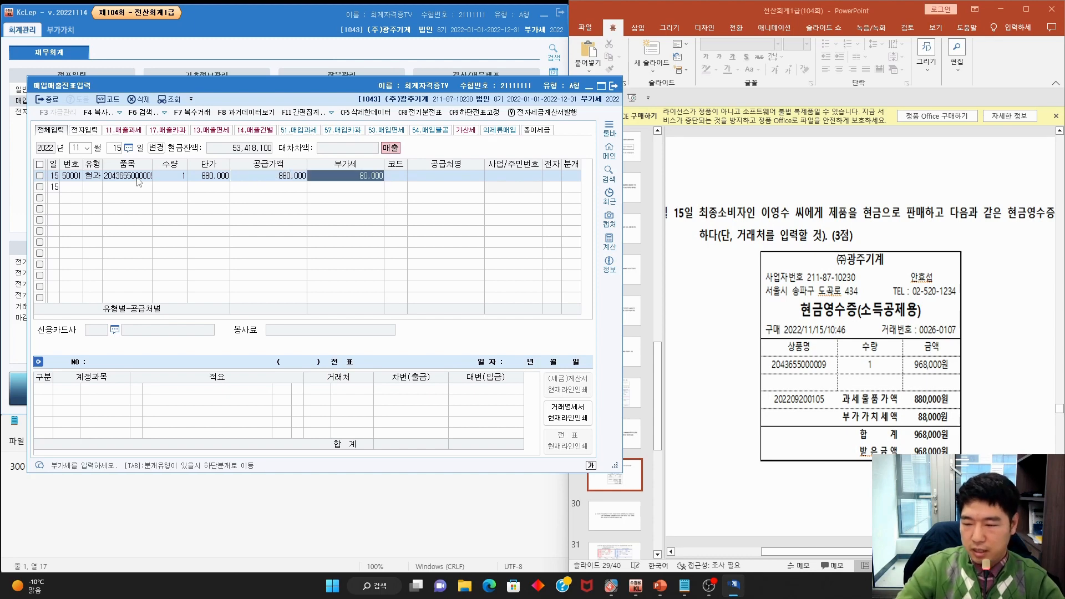
pyautogui.write('880,0')
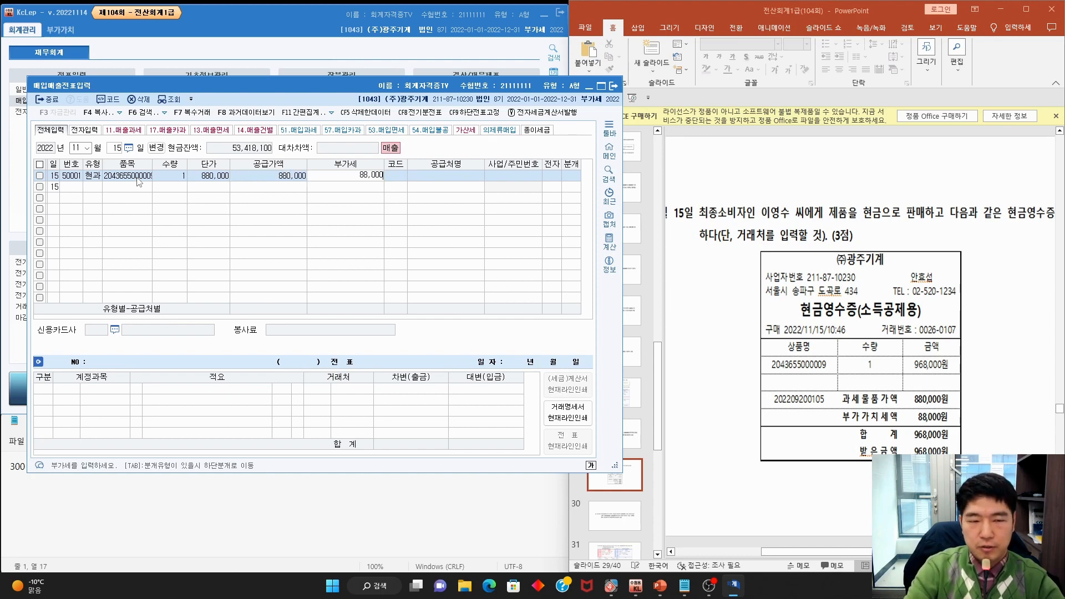
pyautogui.write('0')
pyautogui.press('Return')
# Pick the individual buyer as partner and journalize 혼합 with debit 0101 현금 968,000
pyautogui.press('F2')
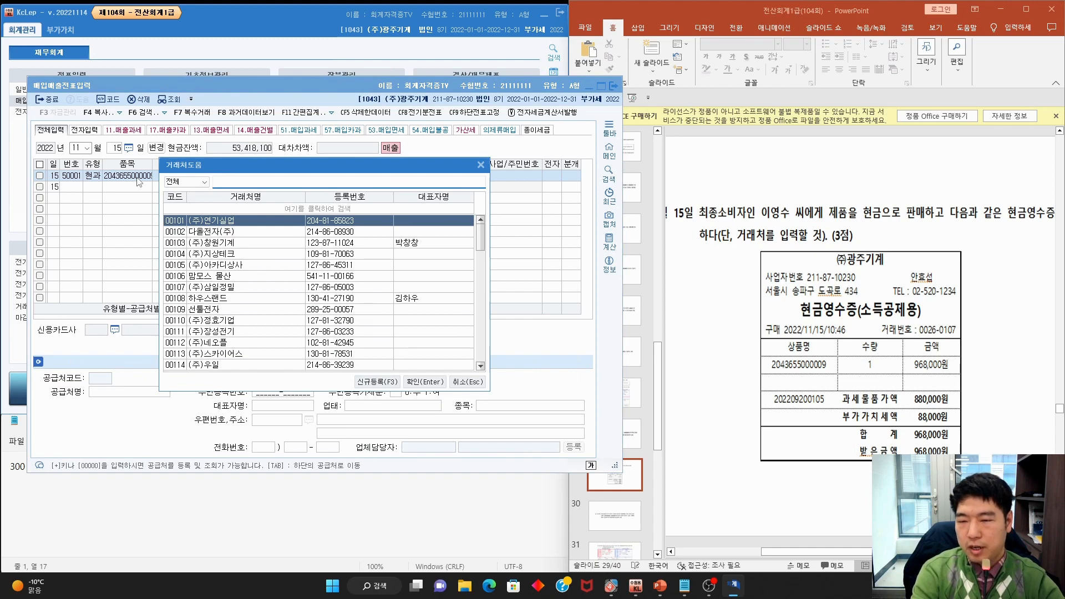
pyautogui.press('Return')
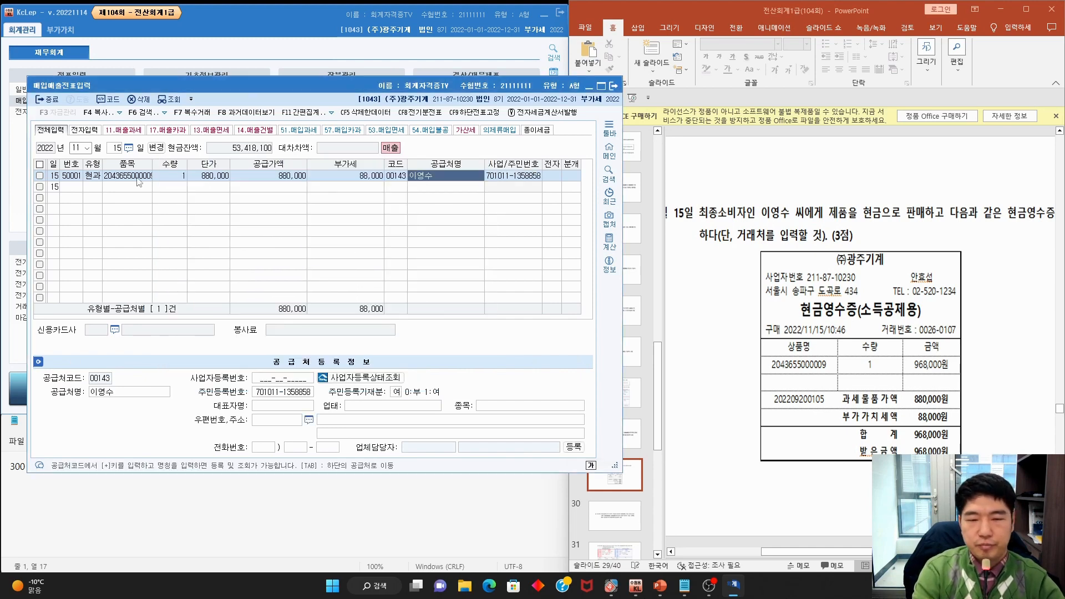
pyautogui.press('Return')
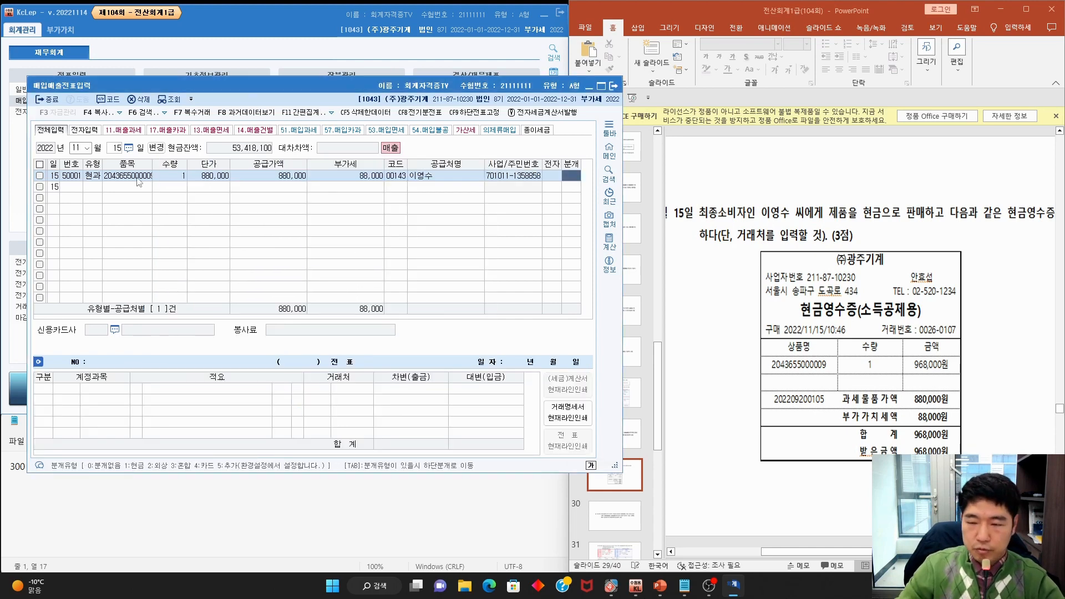
pyautogui.press('3')
pyautogui.press('Return')
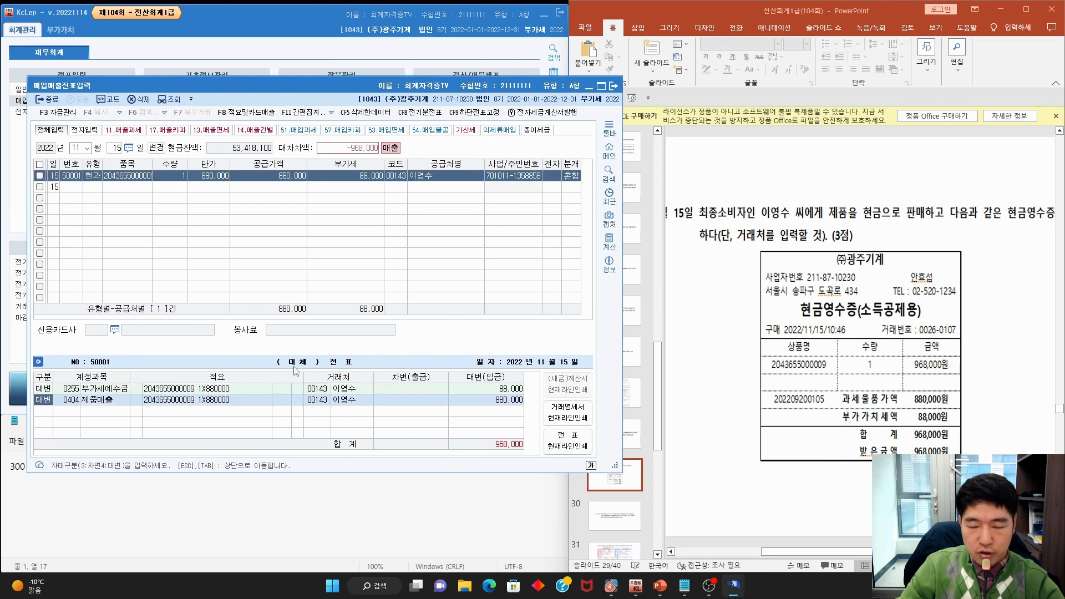
pyautogui.press('Return')
pyautogui.press('Return')
pyautogui.press('Return')
pyautogui.press('Return')
pyautogui.press('Return')
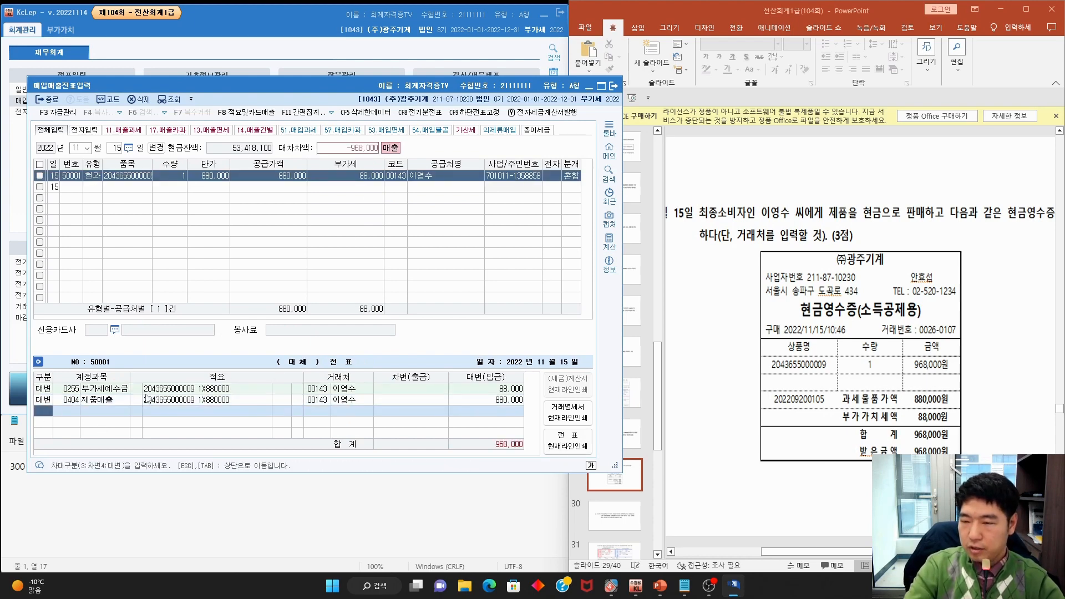
pyautogui.press('3')
pyautogui.press('F2')
pyautogui.write('현금')
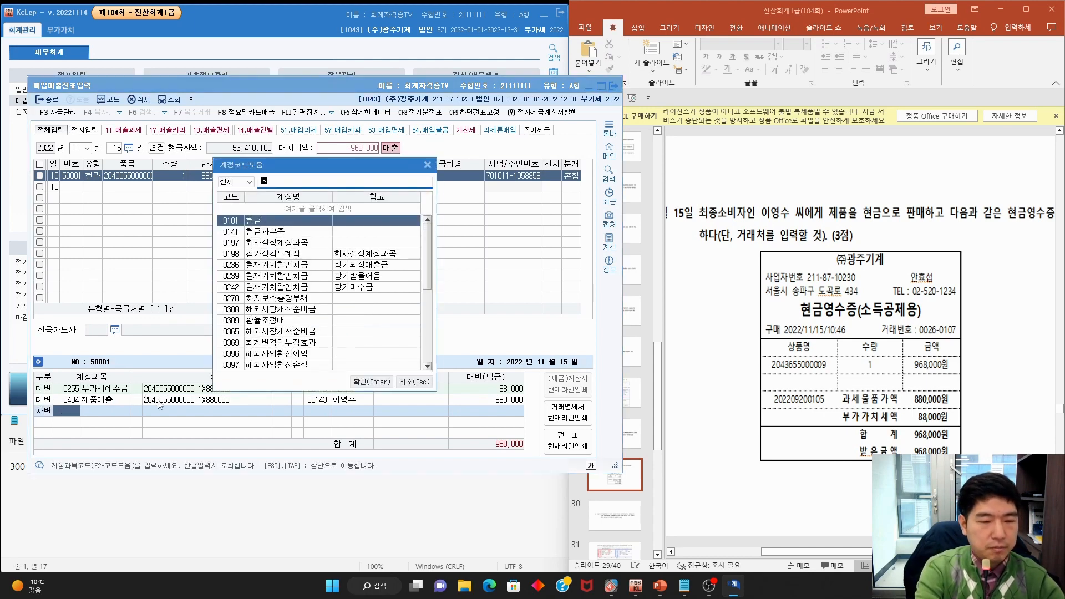
pyautogui.press('Return')
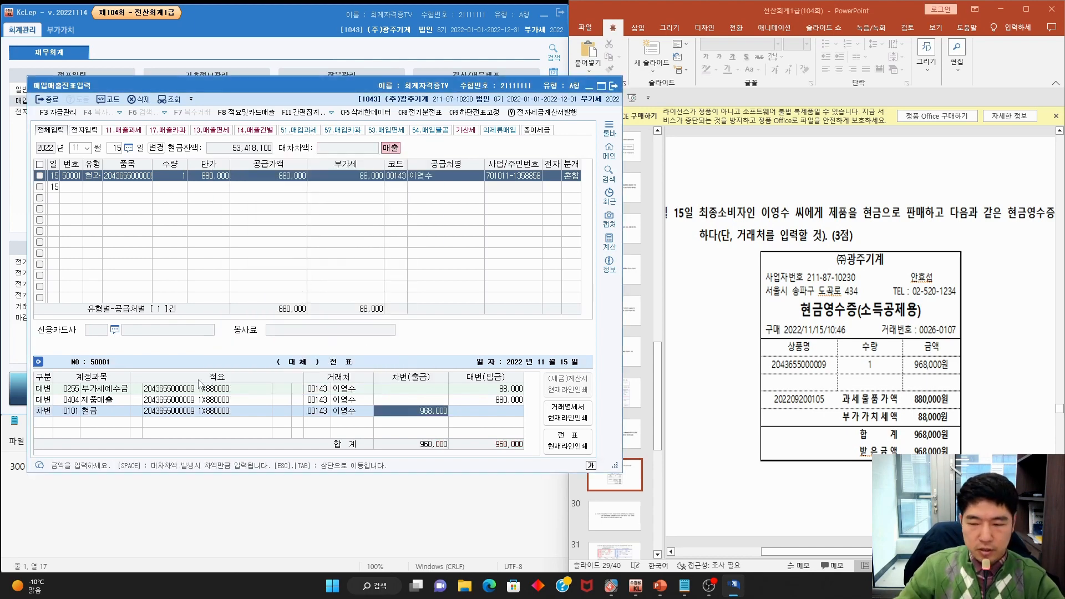
# Advance to slide 30, mark the 11월 19일 date, sale amount and deposit wording, then erase
pyautogui.click(693, 272)
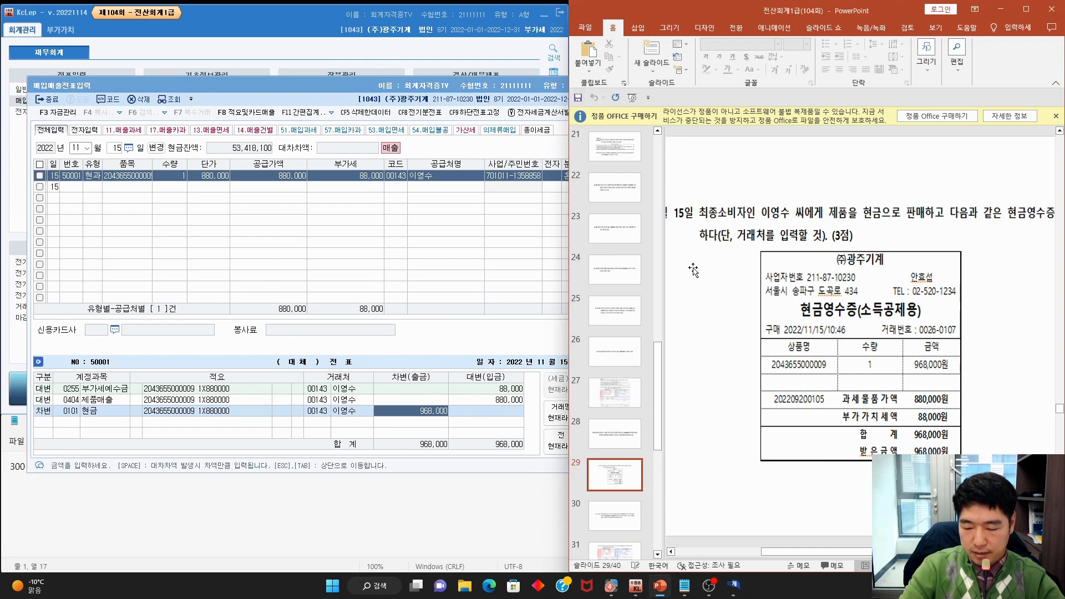
pyautogui.scroll(-1, 694, 272)
pyautogui.scroll(-3, 695, 272)
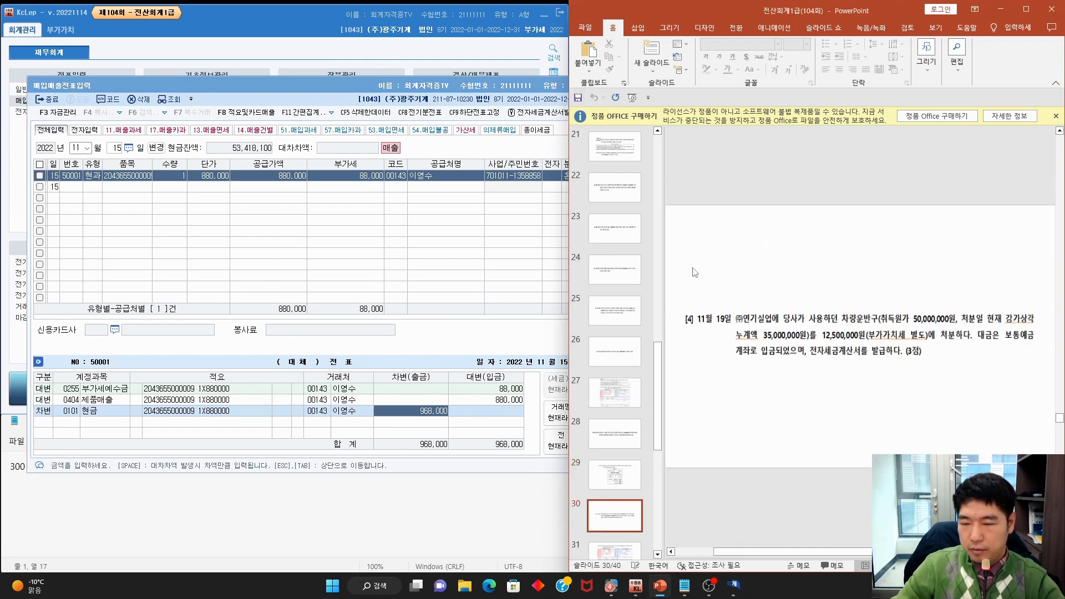
pyautogui.hotkey('ctrl', 'shift', '3')
pyautogui.moveTo(731, 329)
pyautogui.mouseDown()
pyautogui.moveTo(706, 329)
pyautogui.moveTo(879, 330)
pyautogui.mouseUp()
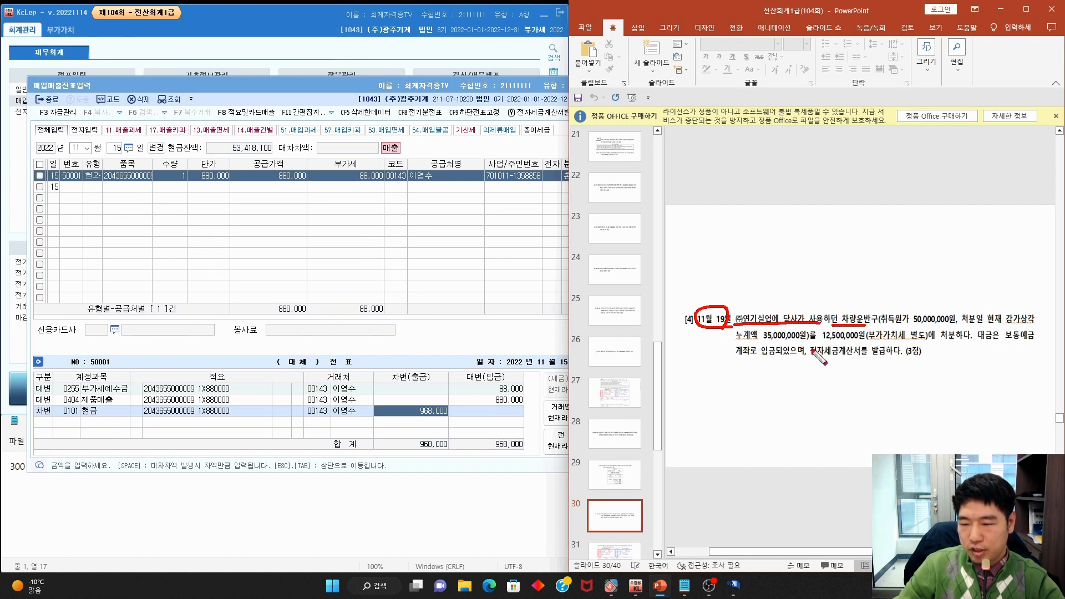
pyautogui.moveTo(806, 341)
pyautogui.mouseDown()
pyautogui.moveTo(835, 353)
pyautogui.moveTo(1036, 342)
pyautogui.mouseUp()
pyautogui.moveTo(728, 359); pyautogui.dragTo(762, 357)
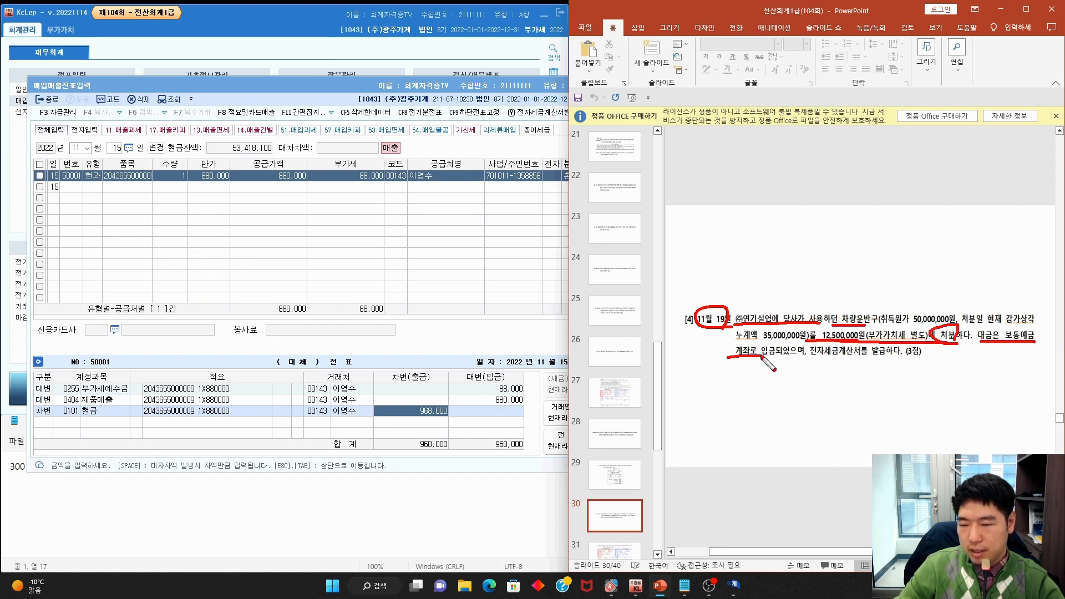
pyautogui.moveTo(817, 347); pyautogui.dragTo(878, 364)
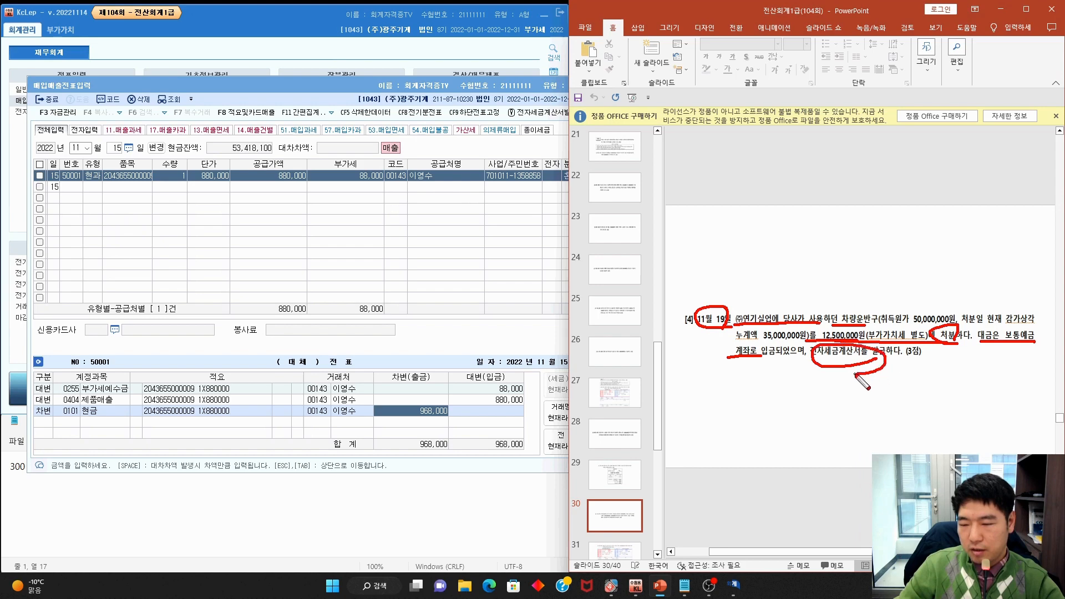
pyautogui.press('Escape')
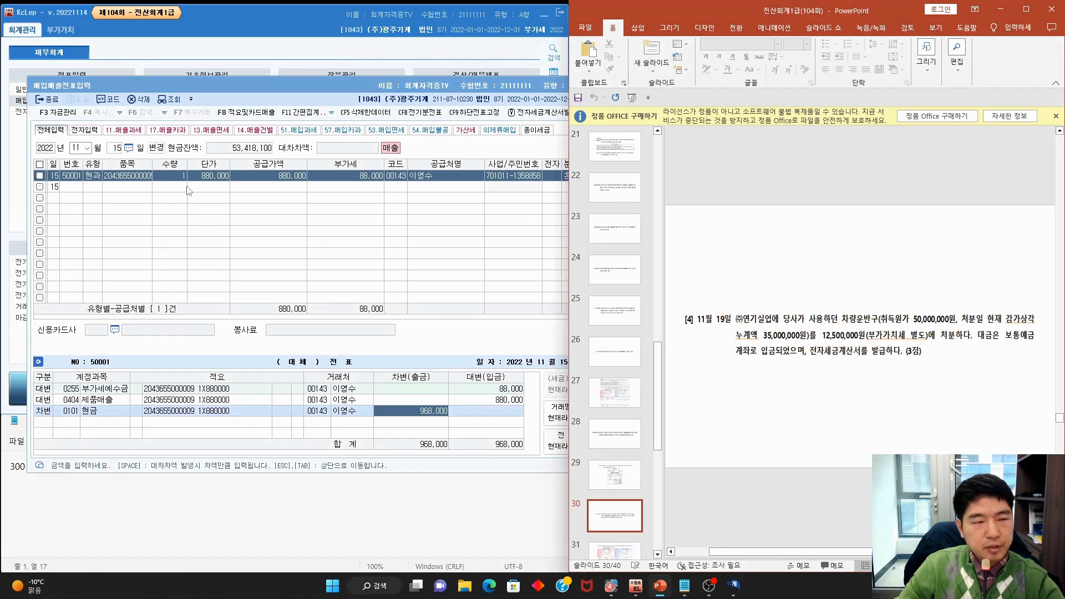
pyautogui.click(114, 148)
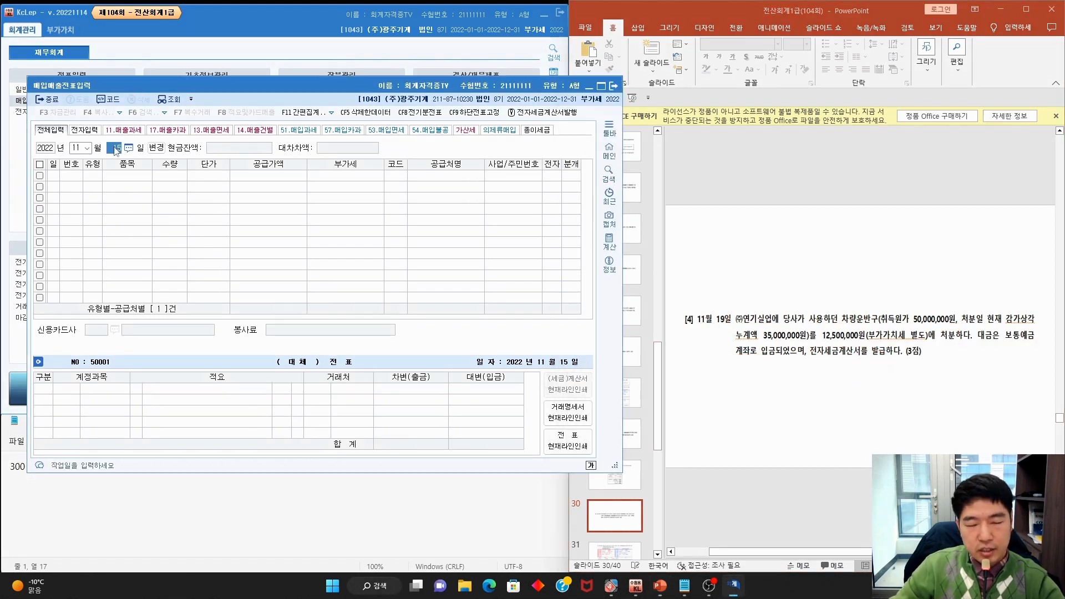
# Set the voucher day to 19 and briefly circle the VAT-excluded price on the slide
pyautogui.write('19')
pyautogui.press('Return')
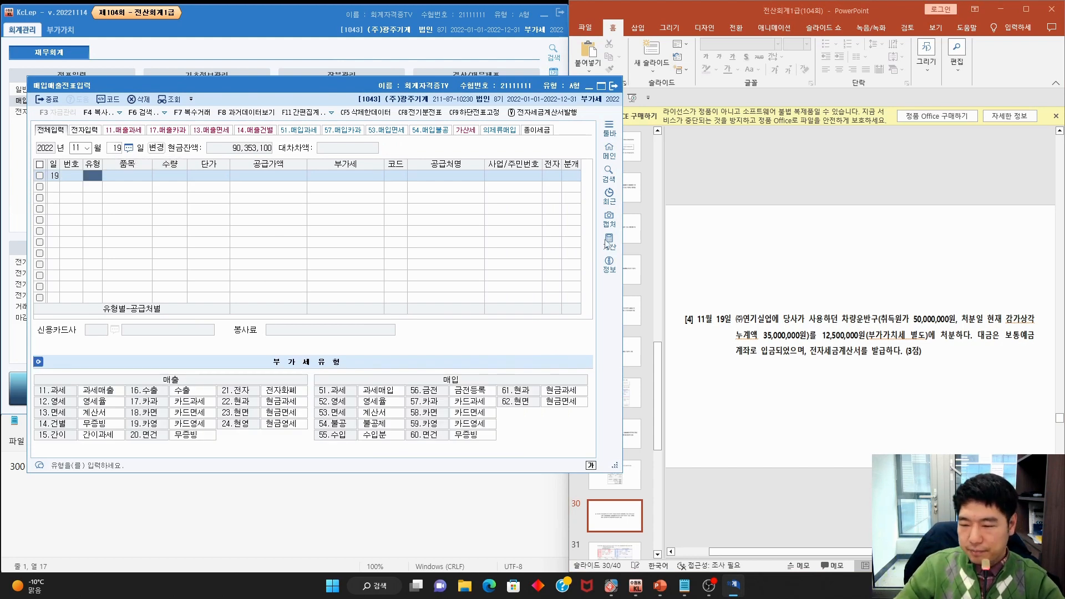
pyautogui.moveTo(932, 343)
pyautogui.mouseDown()
pyautogui.moveTo(893, 358)
pyautogui.moveTo(835, 333)
pyautogui.moveTo(921, 348)
pyautogui.mouseUp()
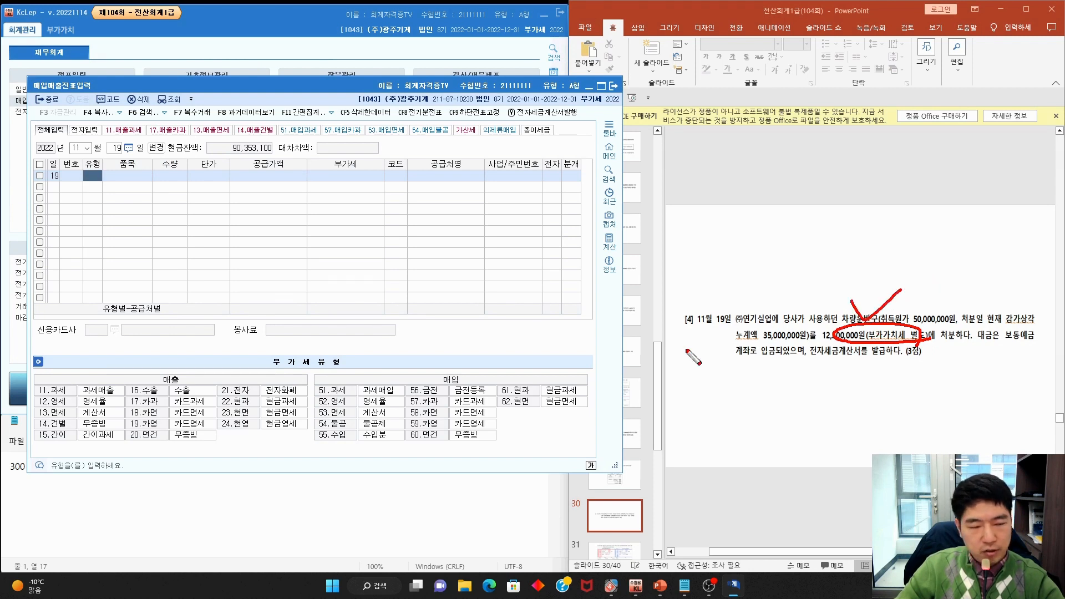
pyautogui.press('Escape')
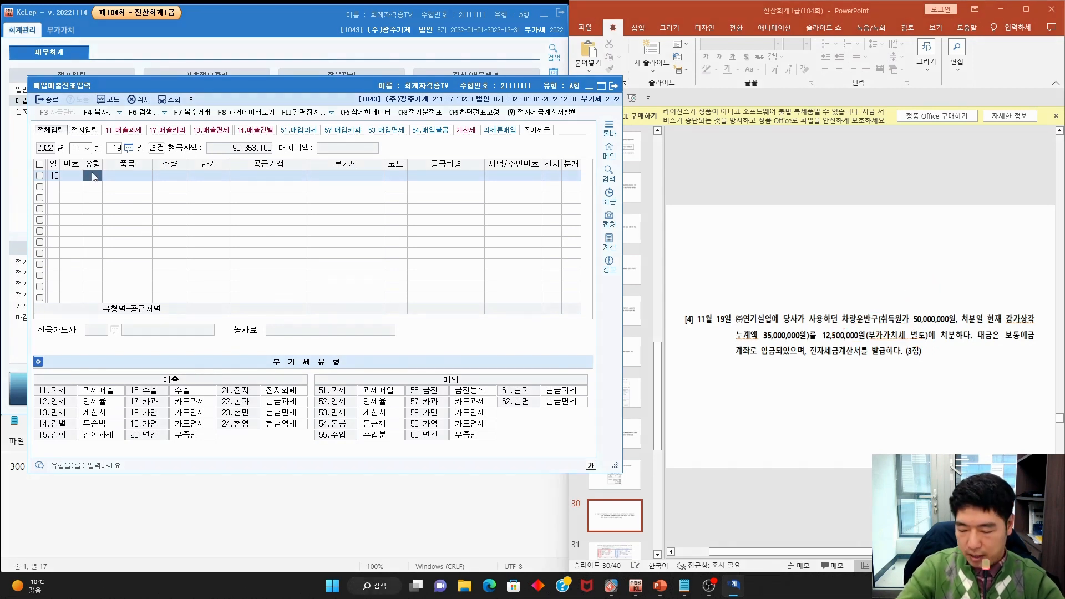
# Enter a 과세 (11) sale of 12,500,000 to (주)연기실업, electronic invoice, 혼합 journal
pyautogui.write('11')
pyautogui.press('Return')
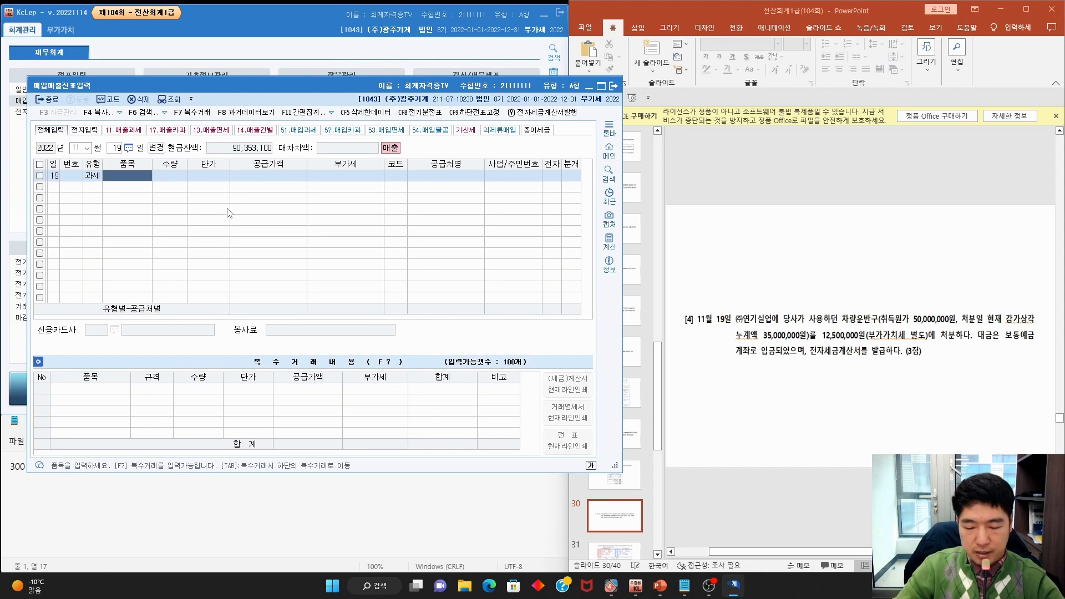
pyautogui.press('Return')
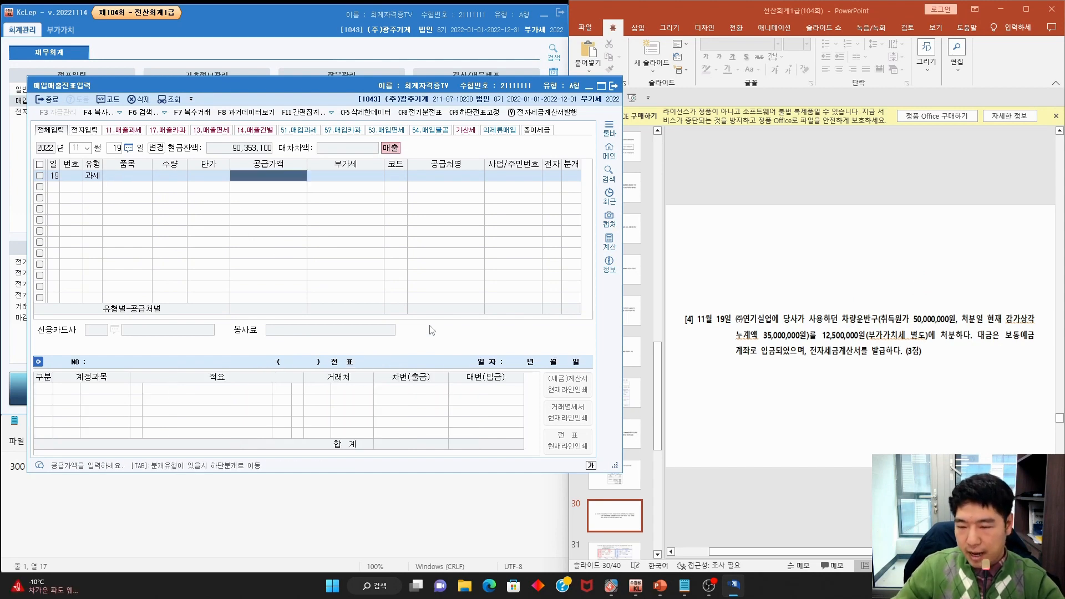
pyautogui.write('125')
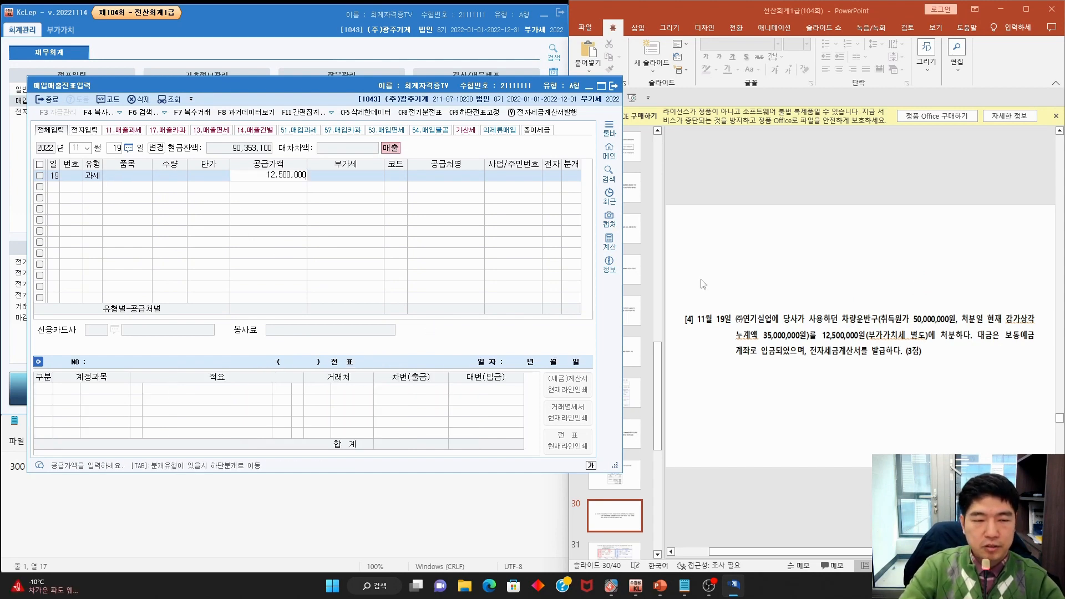
pyautogui.press('Return')
pyautogui.press('Return')
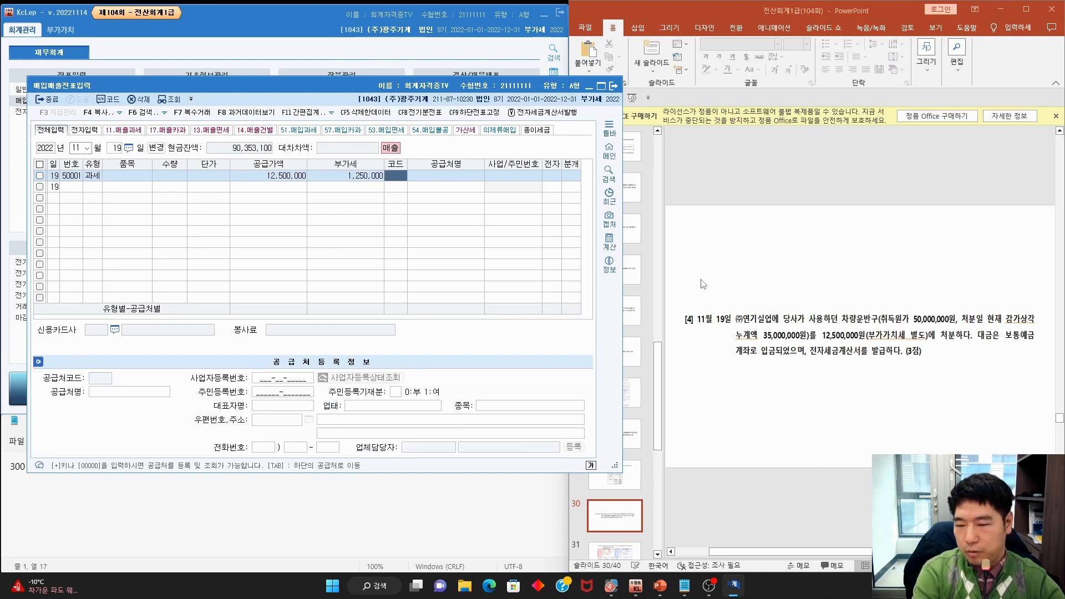
pyautogui.write('연기실')
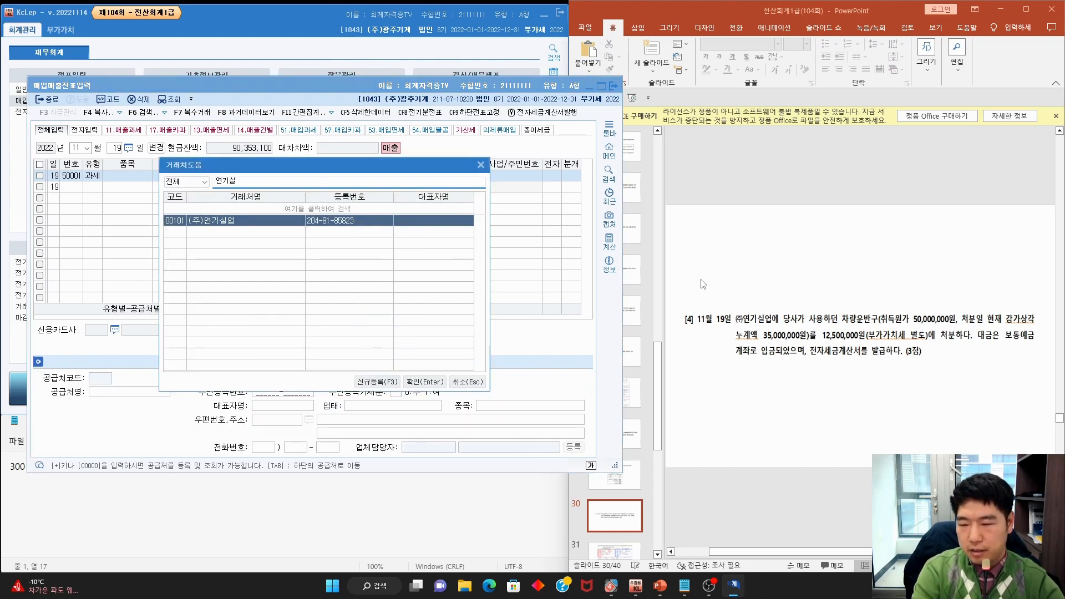
pyautogui.press('Return')
pyautogui.press('Return')
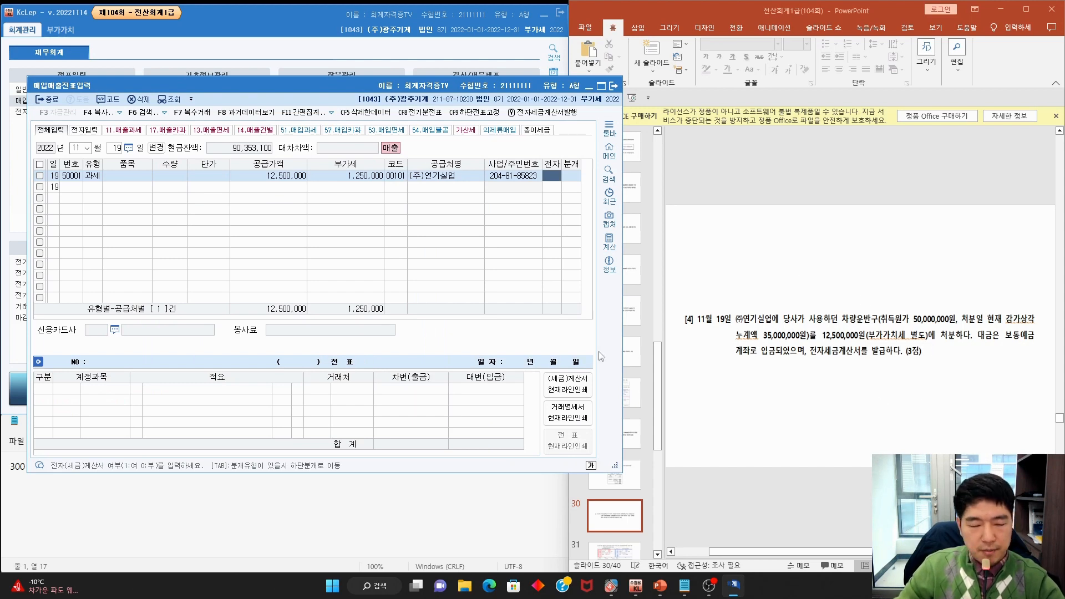
pyautogui.write('1')
pyautogui.press('Return')
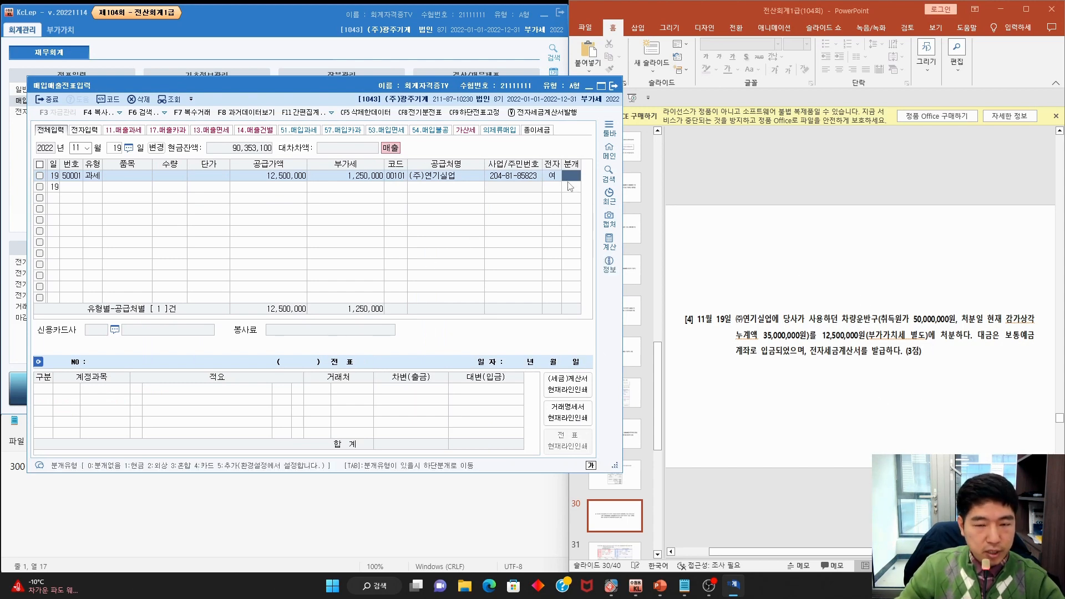
pyautogui.write('3')
pyautogui.press('Return')
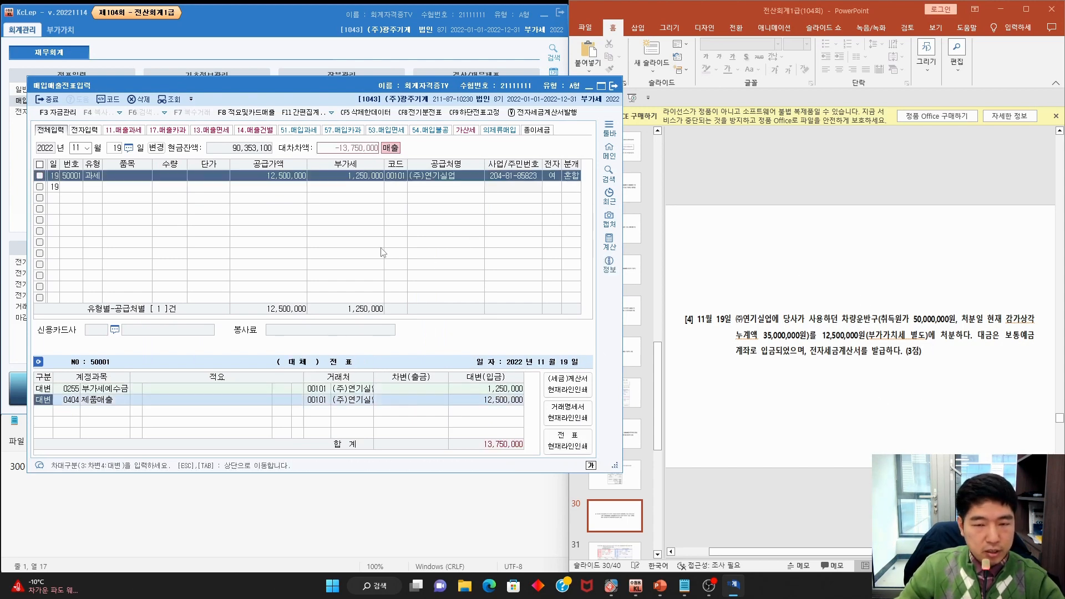
# Change the second journal line to a 차변 debit to account 0103 보통예금
pyautogui.click(59, 401)
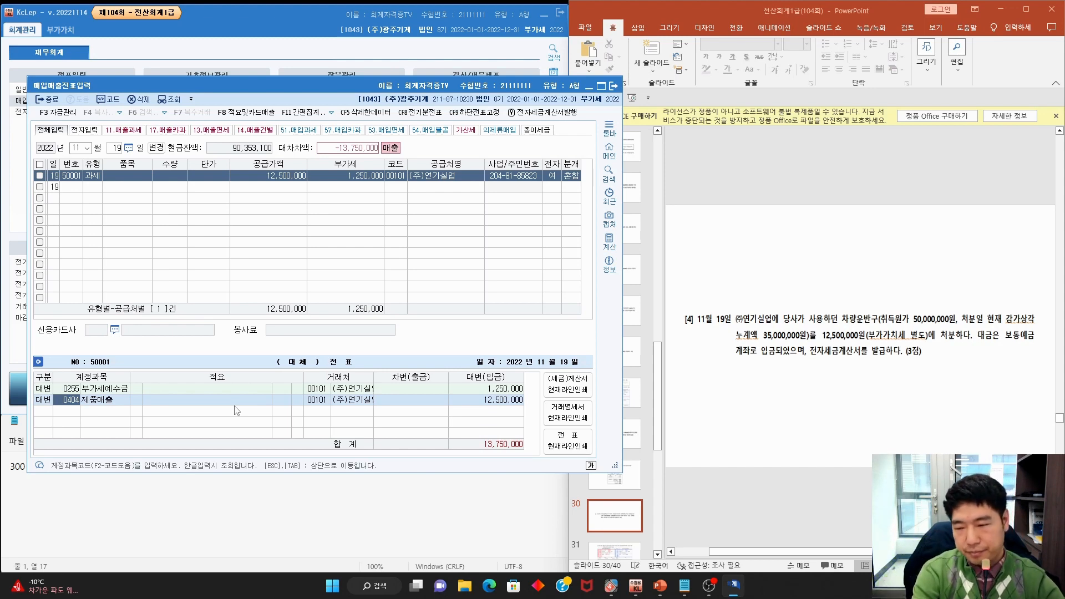
pyautogui.press('F2')
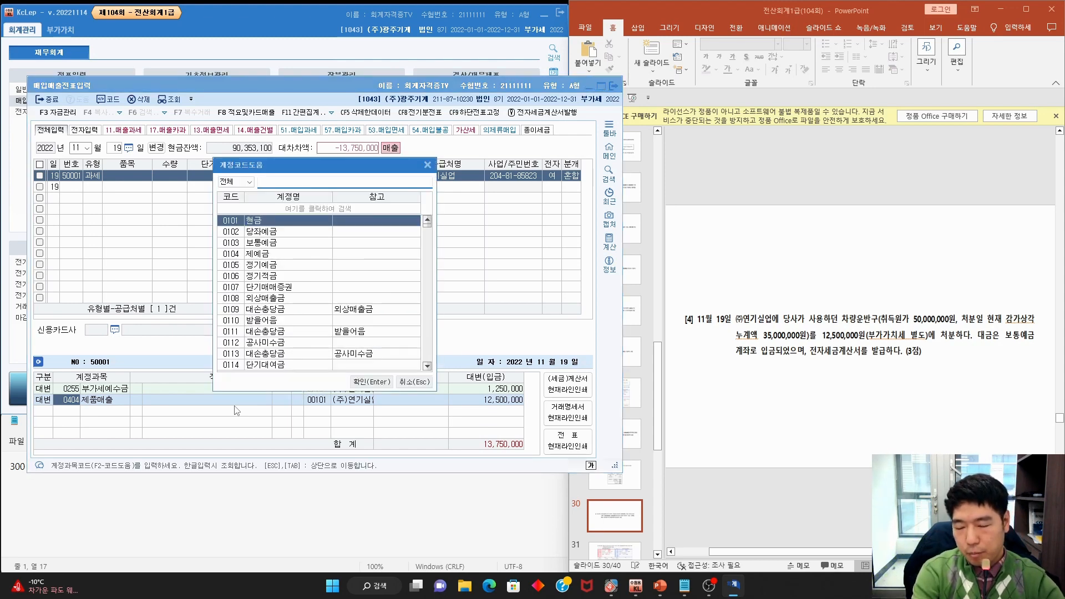
pyautogui.press('Escape')
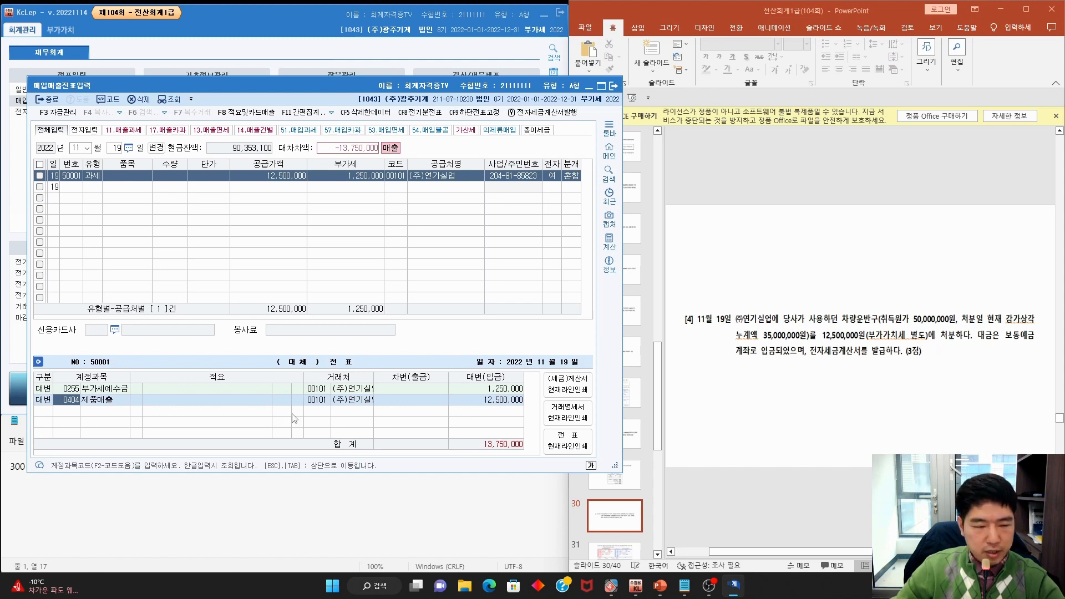
pyautogui.click(42, 402)
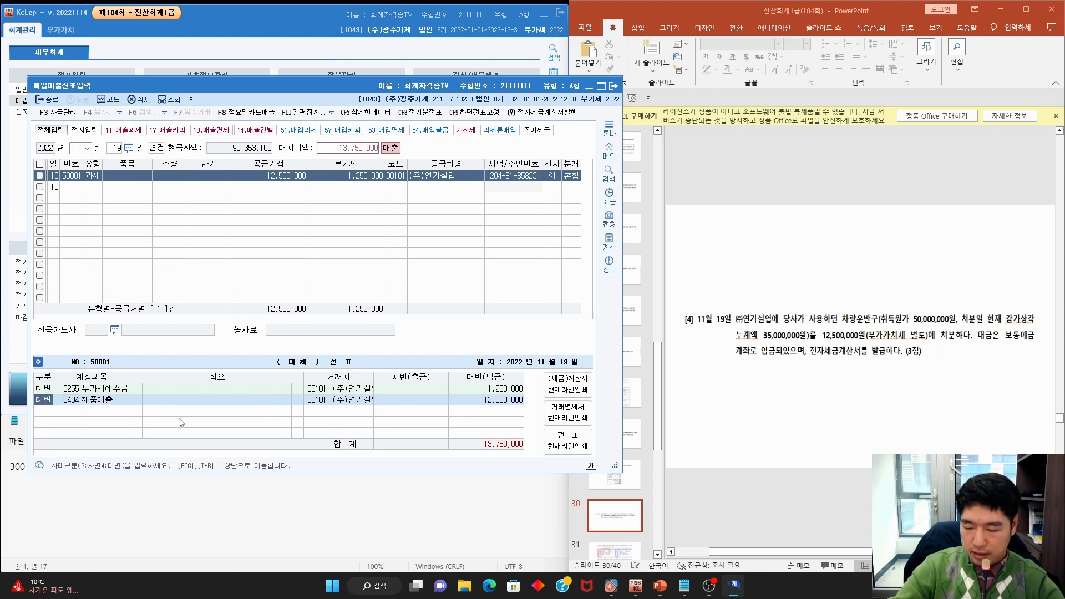
pyautogui.press('3')
pyautogui.press('F2')
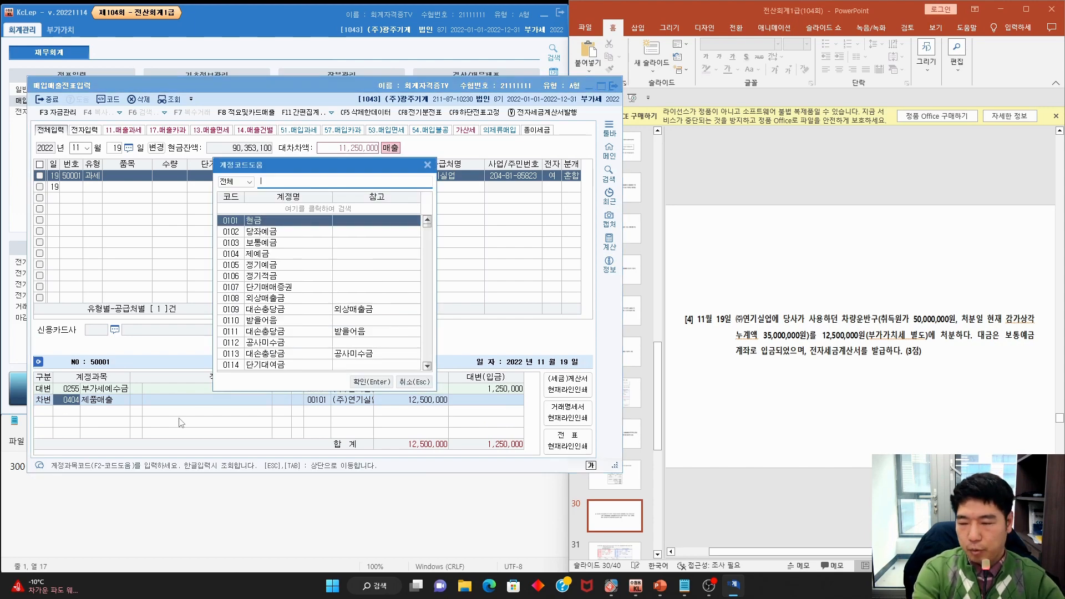
pyautogui.write('보통예금')
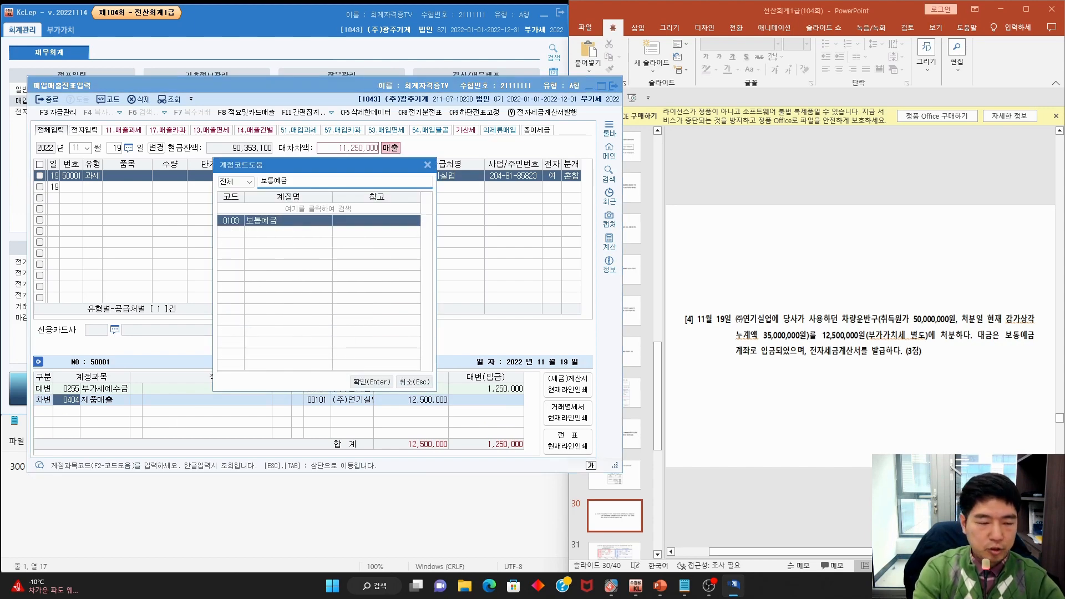
pyautogui.press('Return')
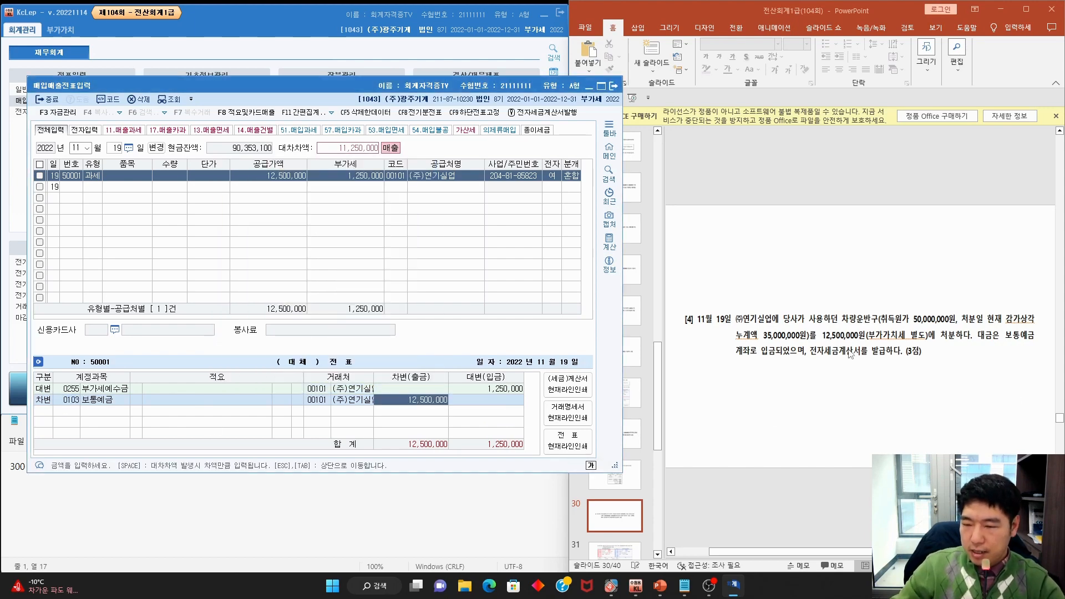
# Underline 12,500,000 and 보통예금 on the slide, then bring the Notepad calculation forward
pyautogui.moveTo(825, 340); pyautogui.dragTo(923, 343)
pyautogui.moveTo(736, 359); pyautogui.dragTo(764, 359)
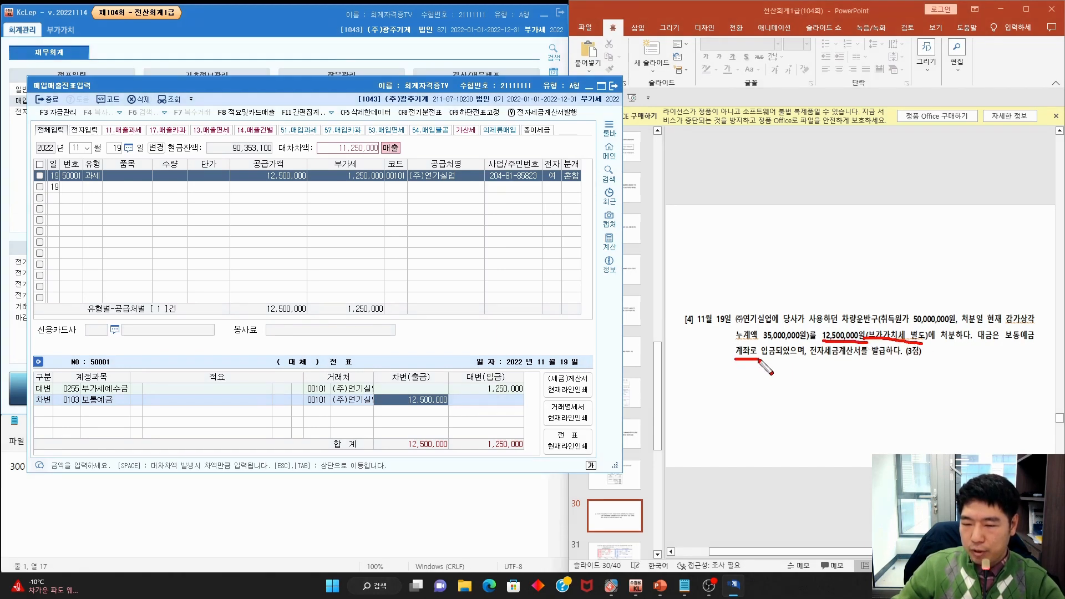
pyautogui.moveTo(1010, 344); pyautogui.dragTo(1035, 345)
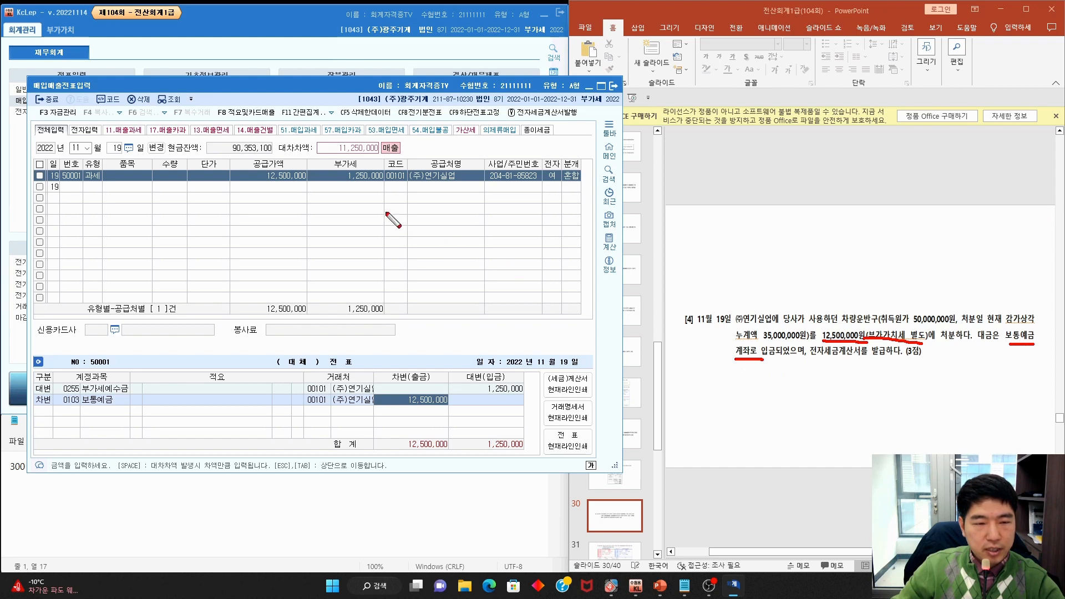
pyautogui.press('Escape')
pyautogui.click(334, 509)
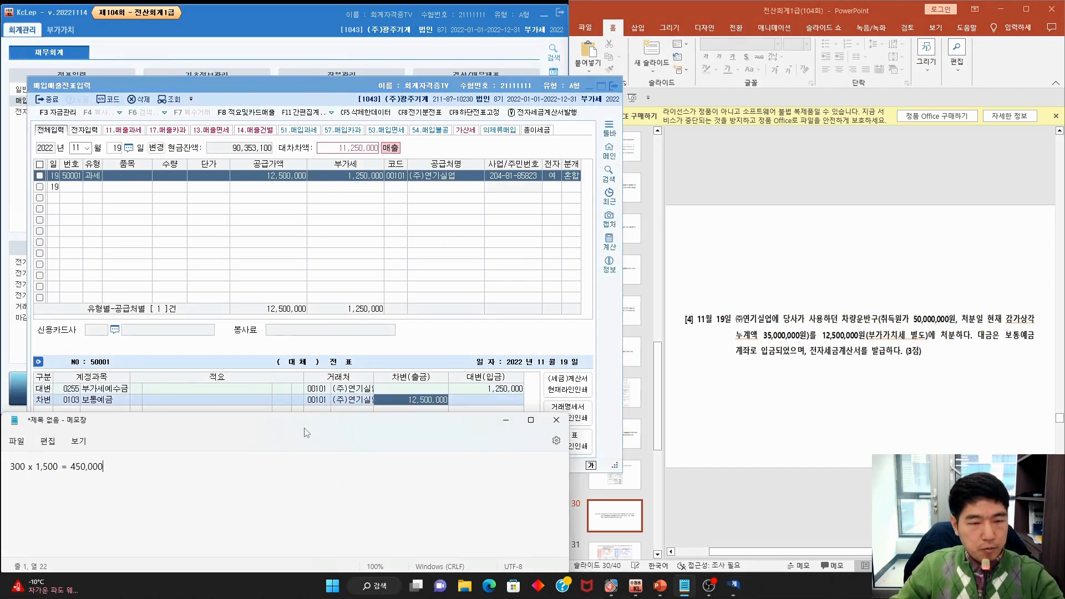
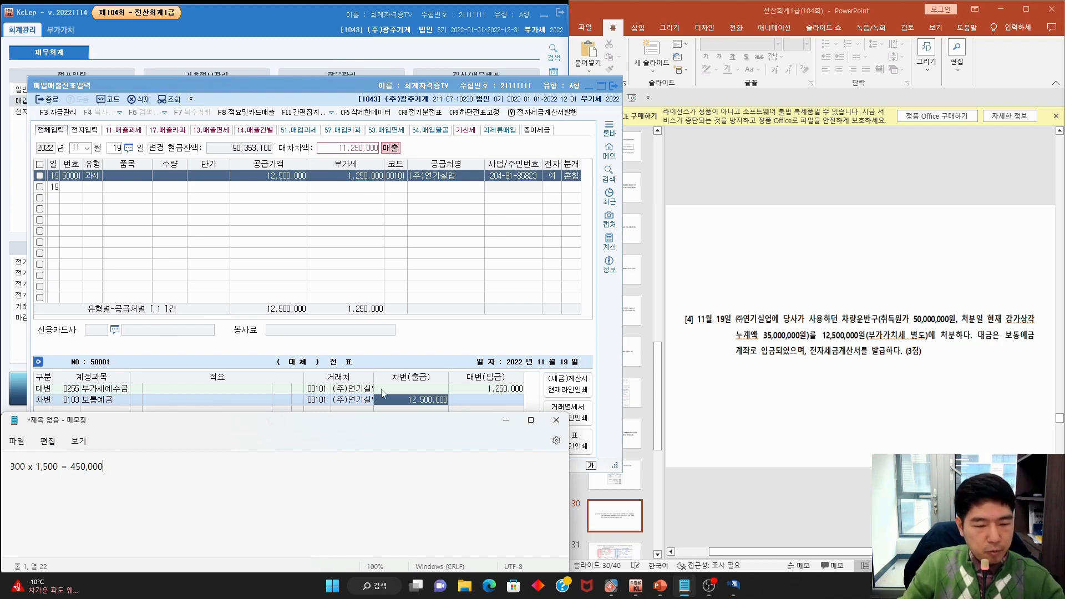
# Change the 11/19 voucher's 보통예금 debit from 12,500,000 to 13,750,000
pyautogui.moveTo(466, 92); pyautogui.dragTo(464, 48)
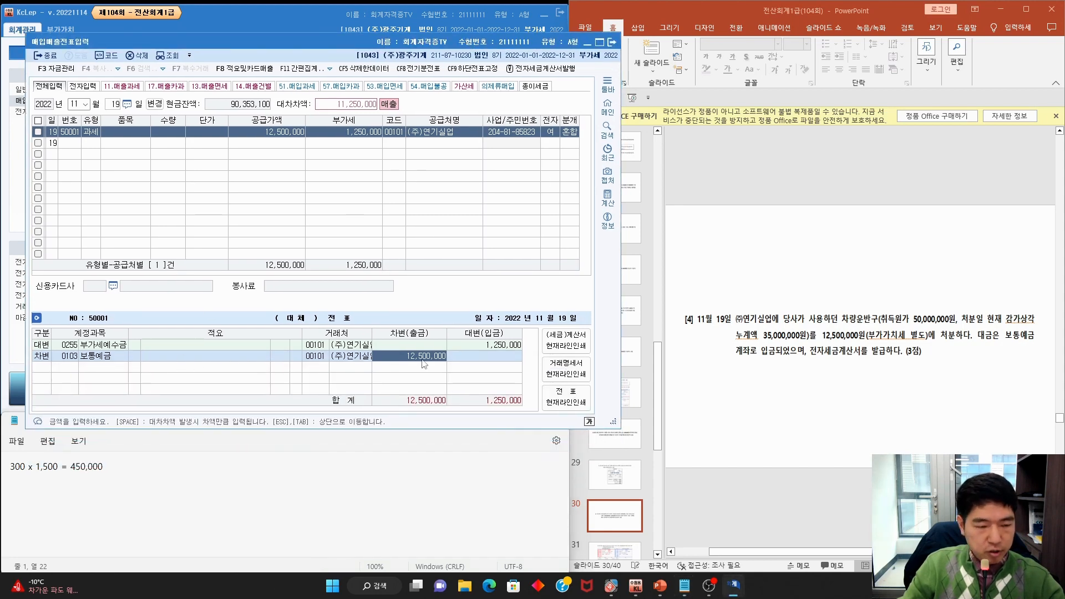
pyautogui.write('13')
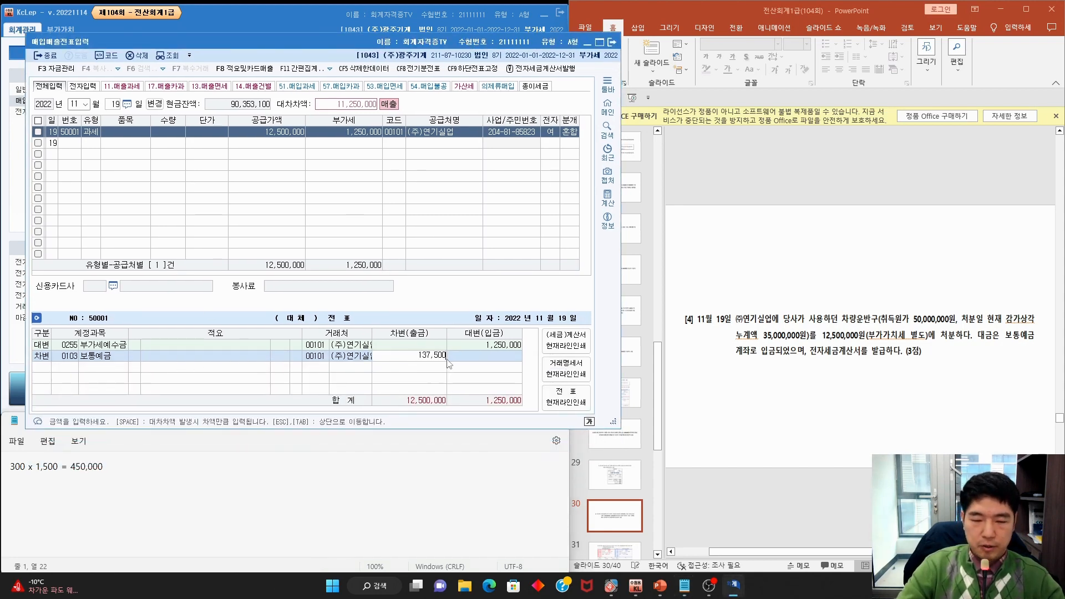
pyautogui.press('Return')
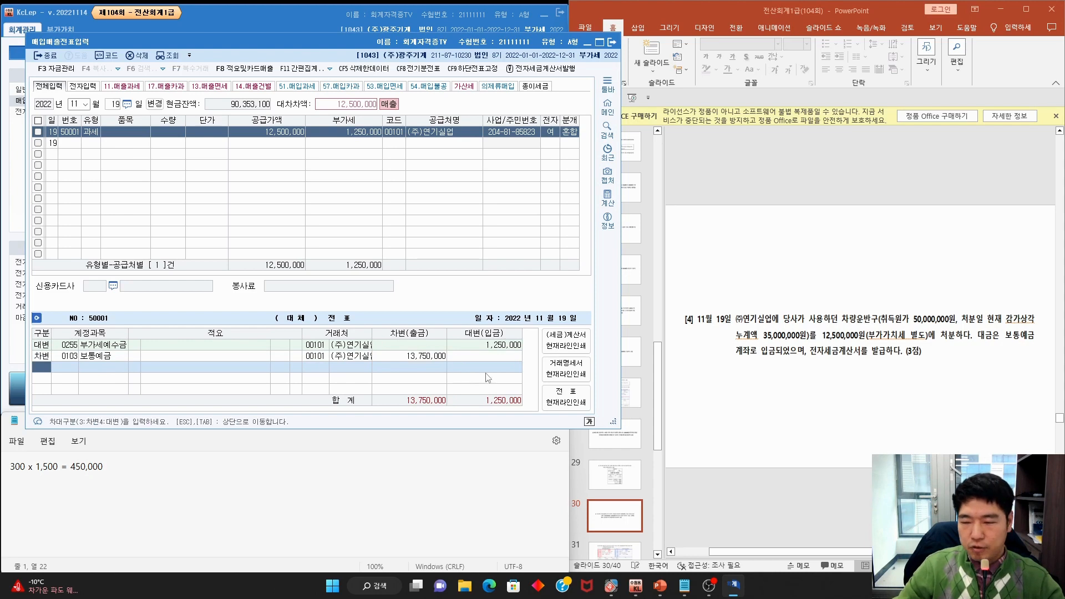
# Check the exam slide, then begin a new 대변 credit line on the 11/19 voucher
pyautogui.click(905, 333)
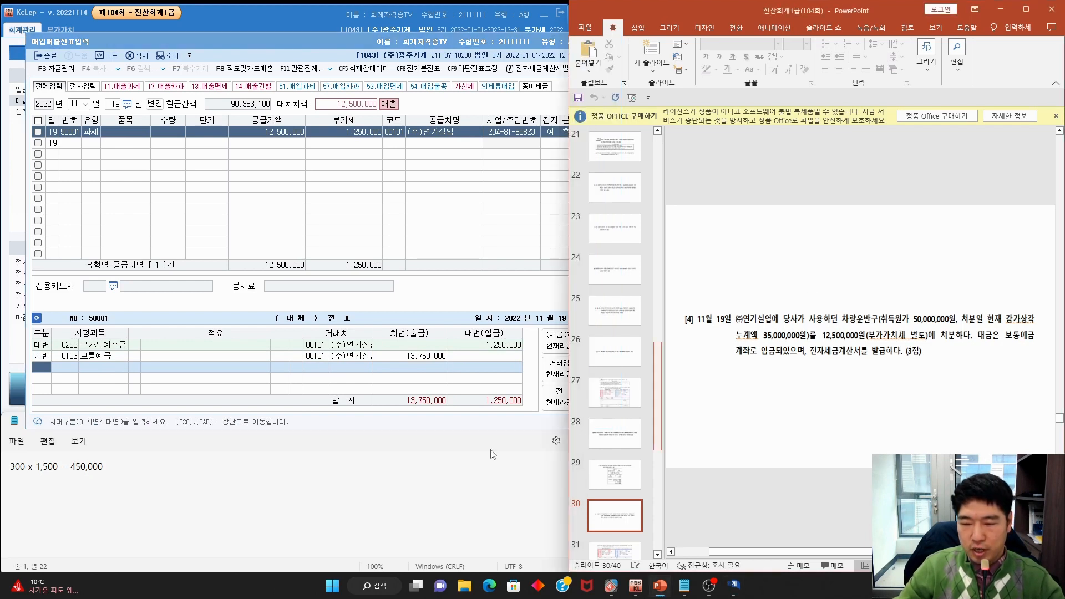
pyautogui.click(46, 369)
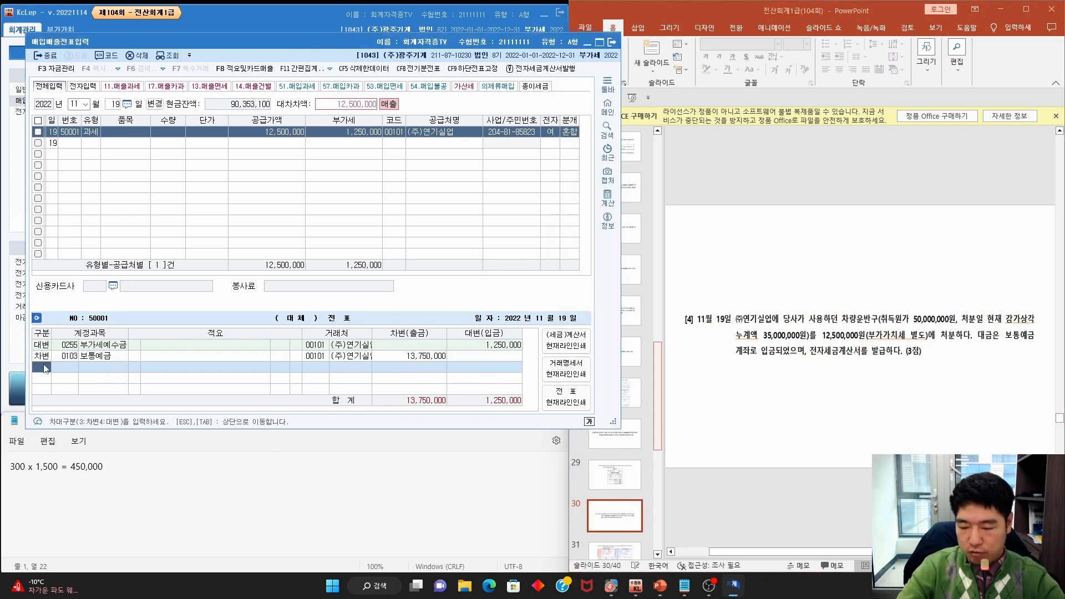
pyautogui.write('4')
pyautogui.press('Return')
# Credit 0208 차량운반구 for 50,000,000 on the 11/19 voucher
pyautogui.write('차량')
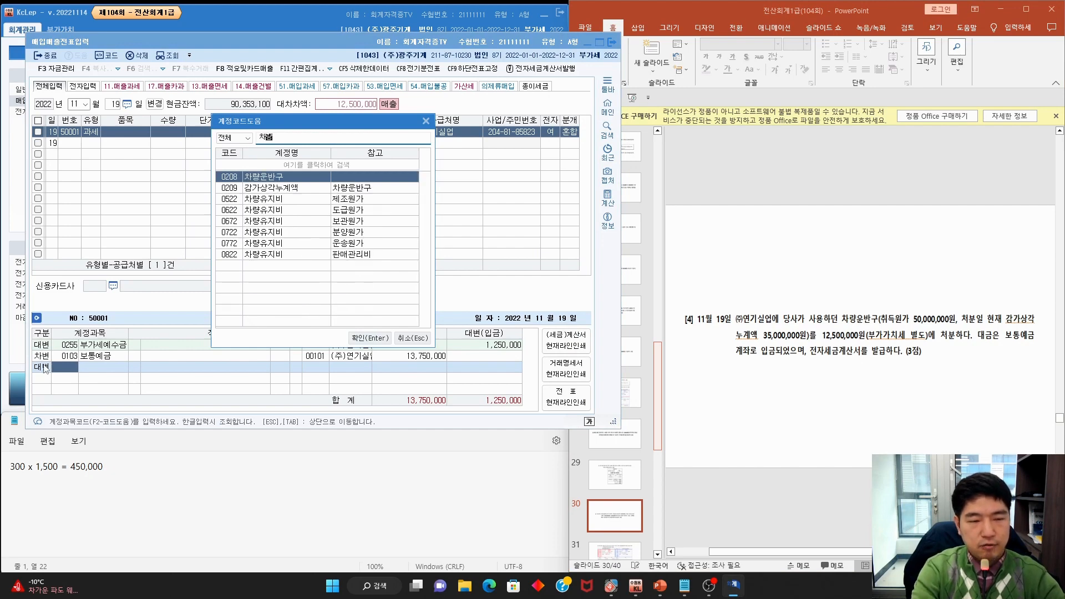
pyautogui.press('Return')
pyautogui.write('5')
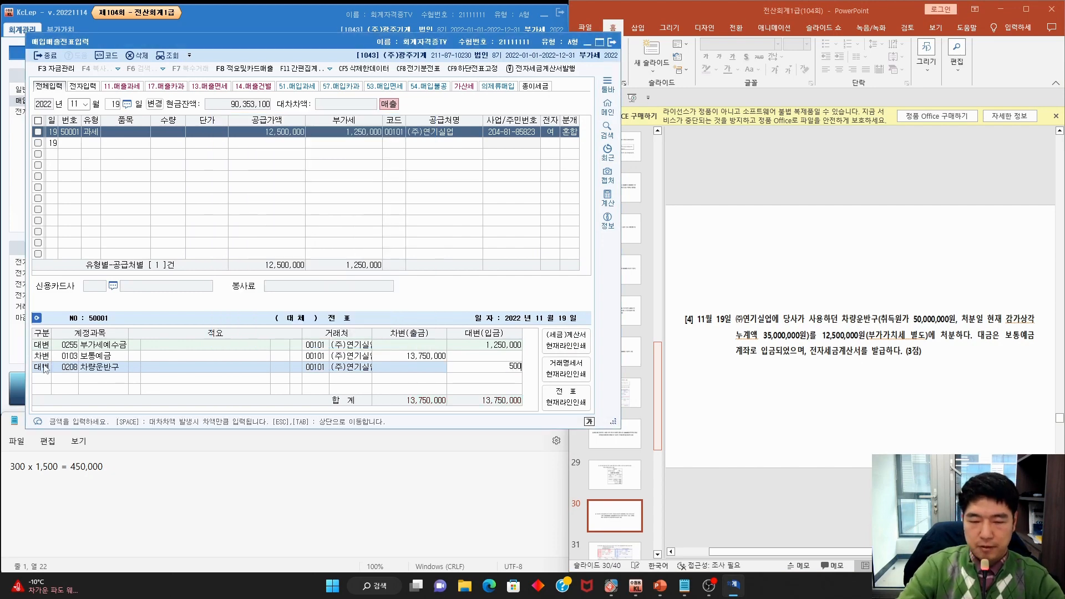
pyautogui.write('0,000,000')
pyautogui.press('Return')
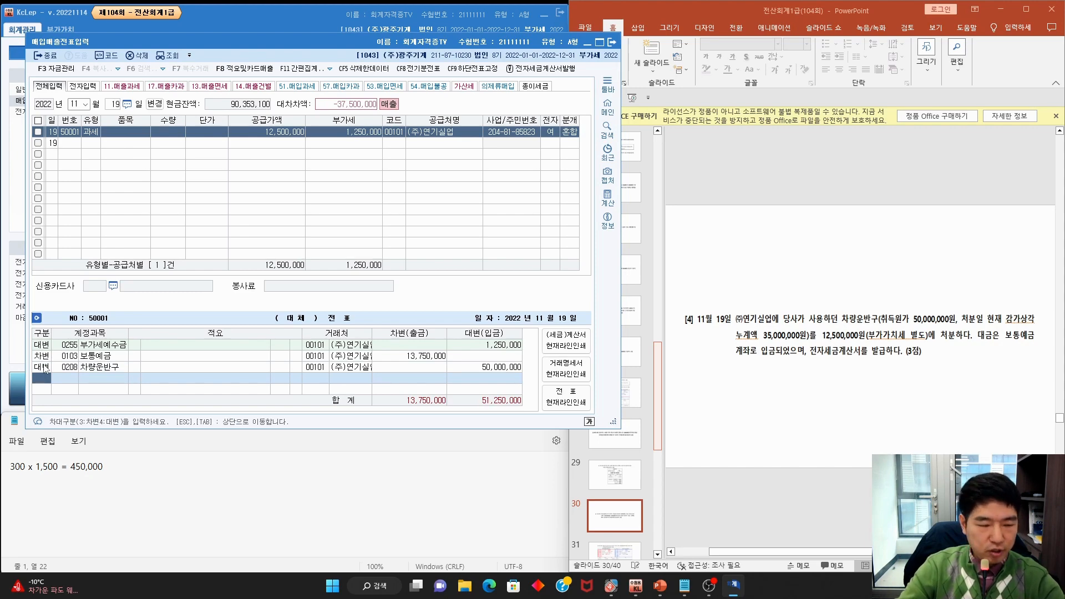
# Debit 0209 감가상각누계액 35,000,000 and highlight the 48,750,000 debit total
pyautogui.write('3')
pyautogui.write('가')
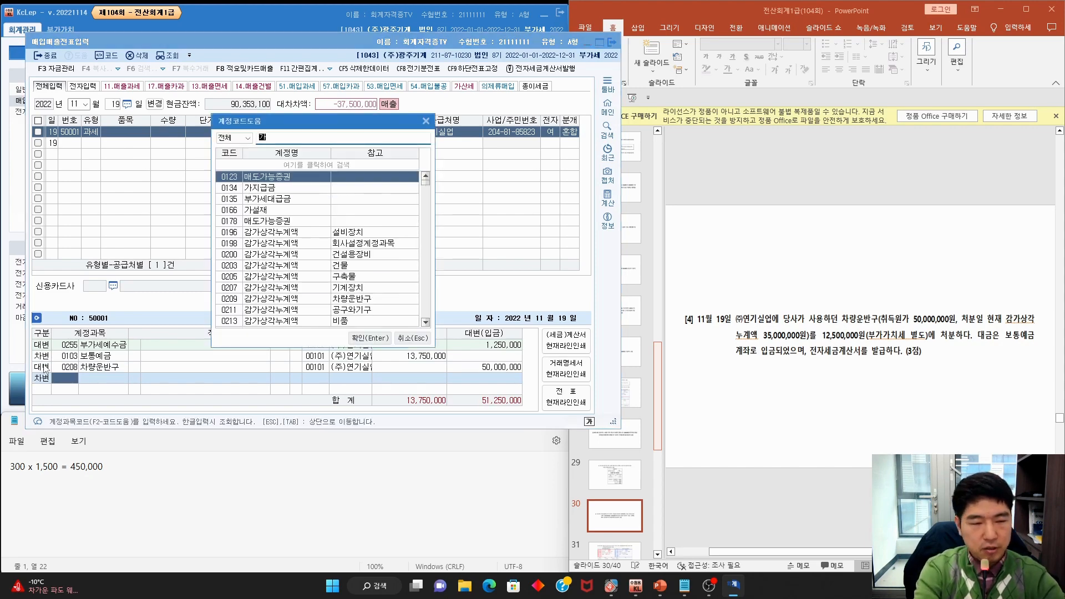
pyautogui.write('ㅁ가상')
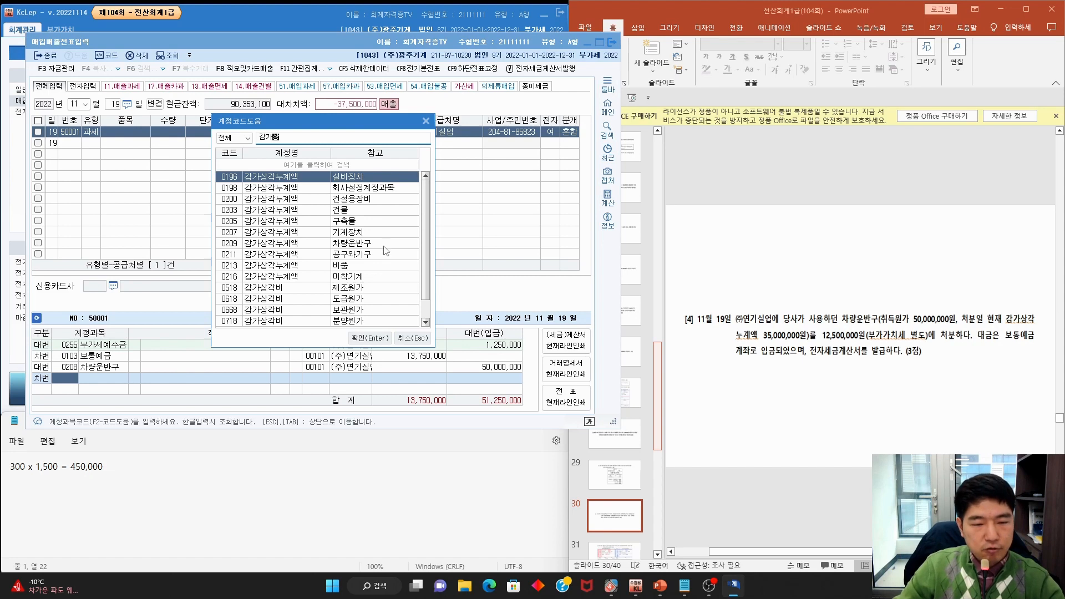
pyautogui.doubleClick(346, 244)
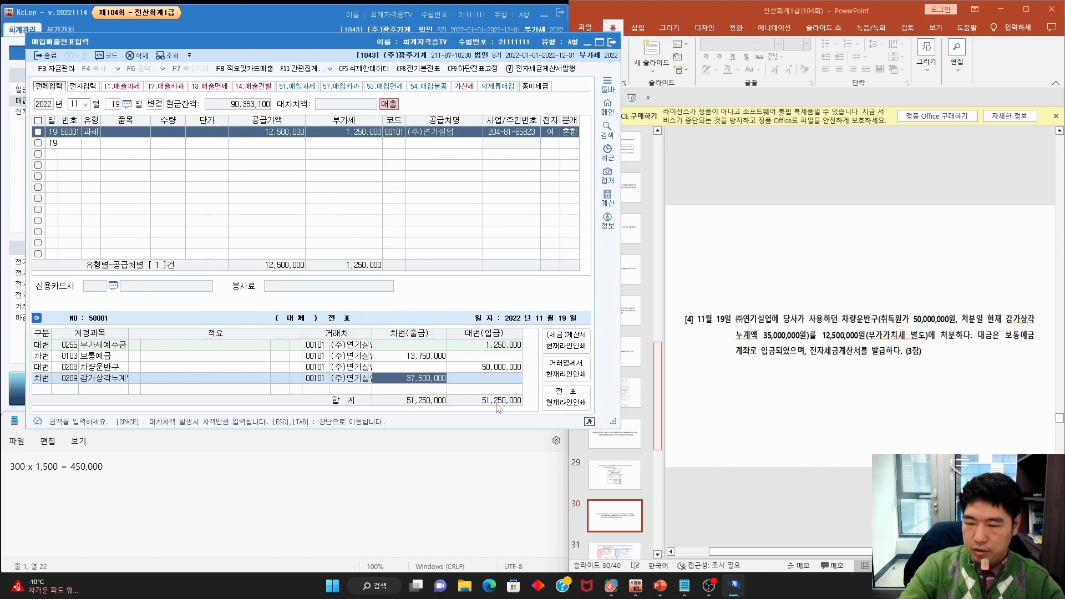
pyautogui.write('35')
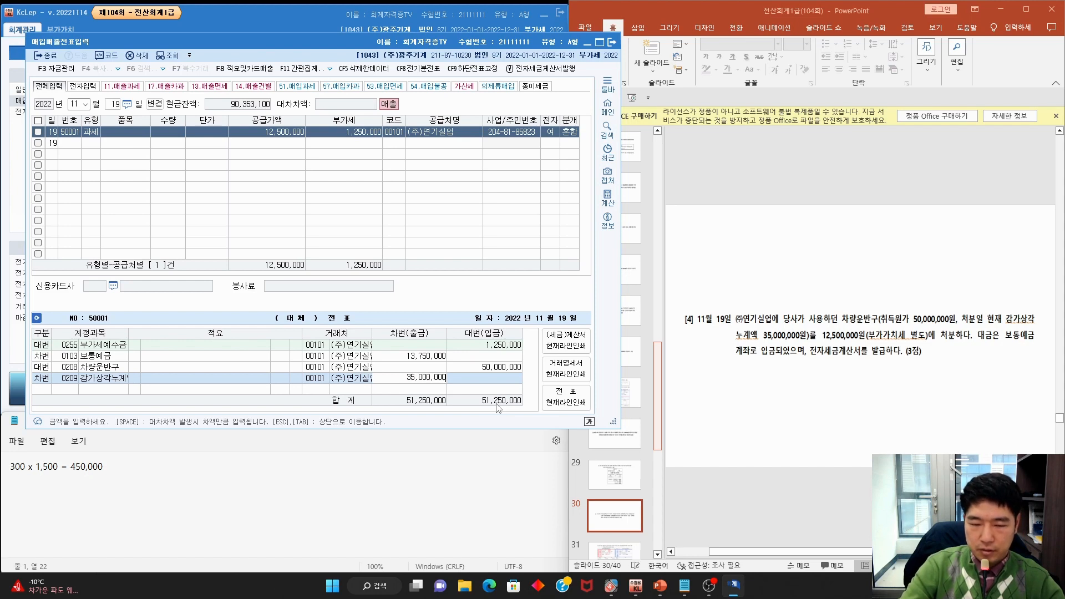
pyautogui.press('Return')
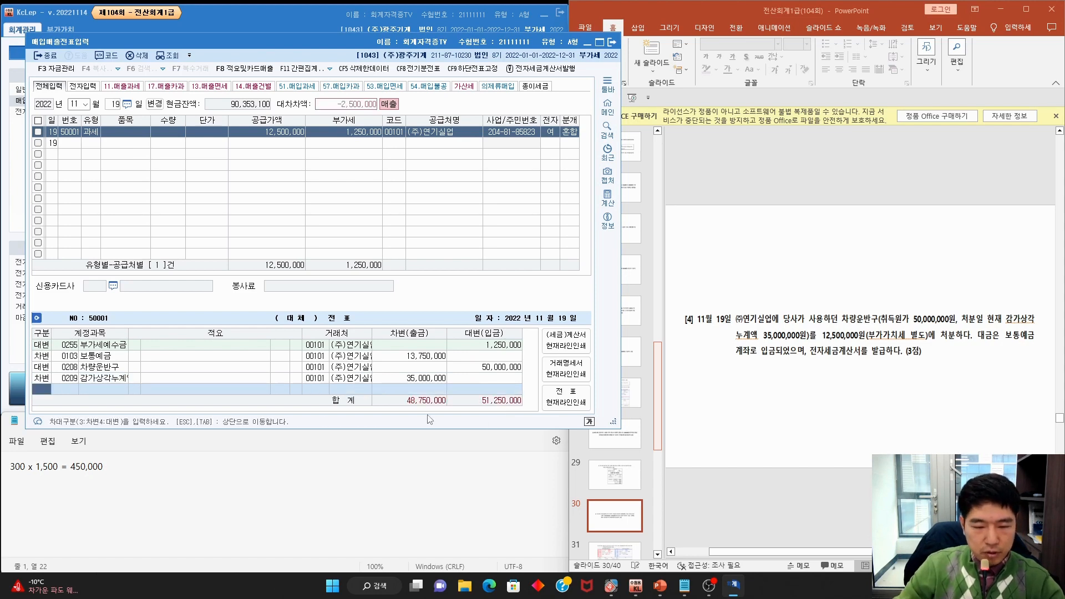
pyautogui.hotkey('ctrl', '2')
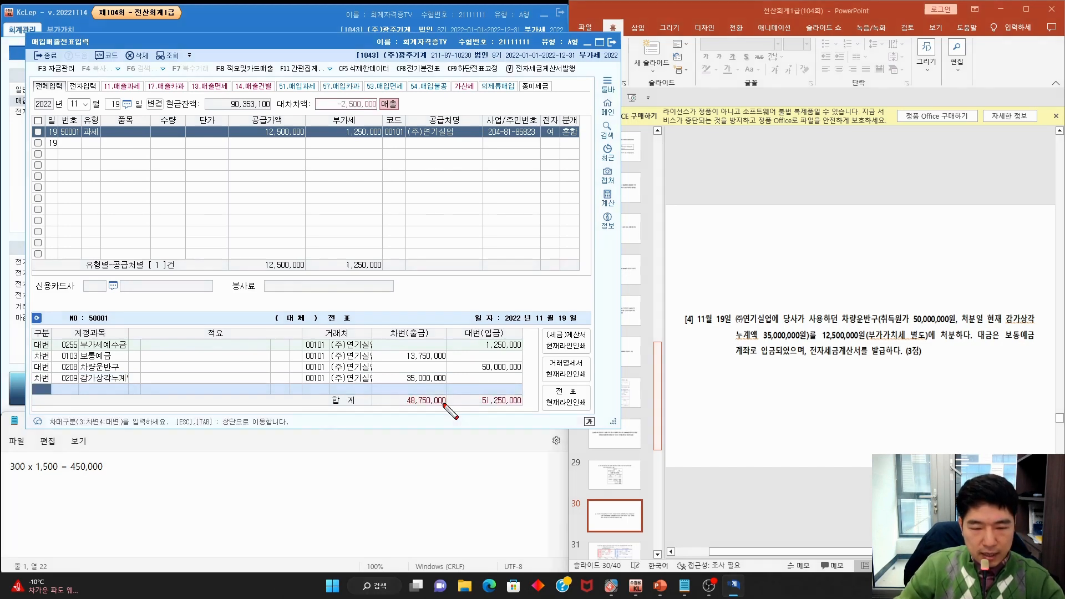
pyautogui.moveTo(441, 408)
pyautogui.mouseDown()
pyautogui.moveTo(422, 387)
pyautogui.moveTo(442, 410)
pyautogui.mouseUp()
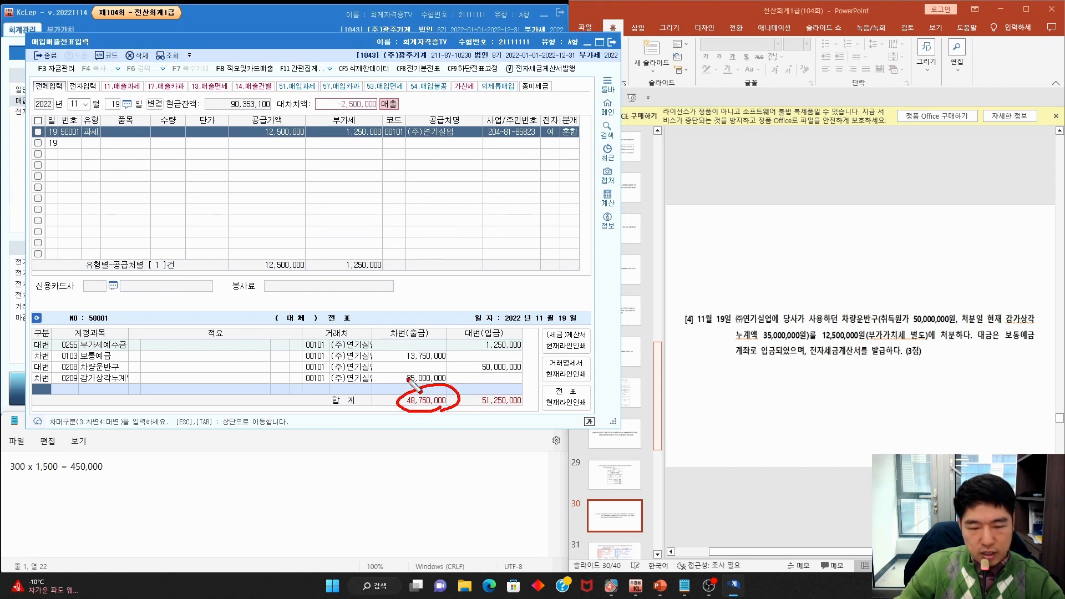
pyautogui.moveTo(408, 377); pyautogui.dragTo(482, 340)
pyautogui.press('Escape')
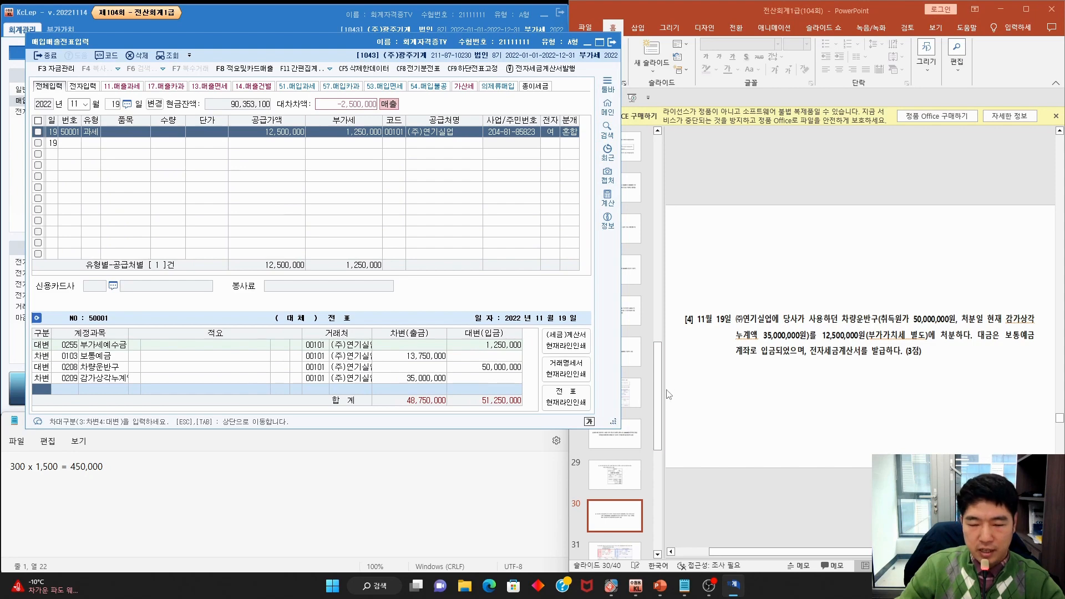
pyautogui.hotkey('ctrl', '2')
pyautogui.moveTo(444, 406)
pyautogui.mouseDown()
pyautogui.moveTo(414, 410)
pyautogui.moveTo(444, 408)
pyautogui.mouseUp()
pyautogui.press('Escape')
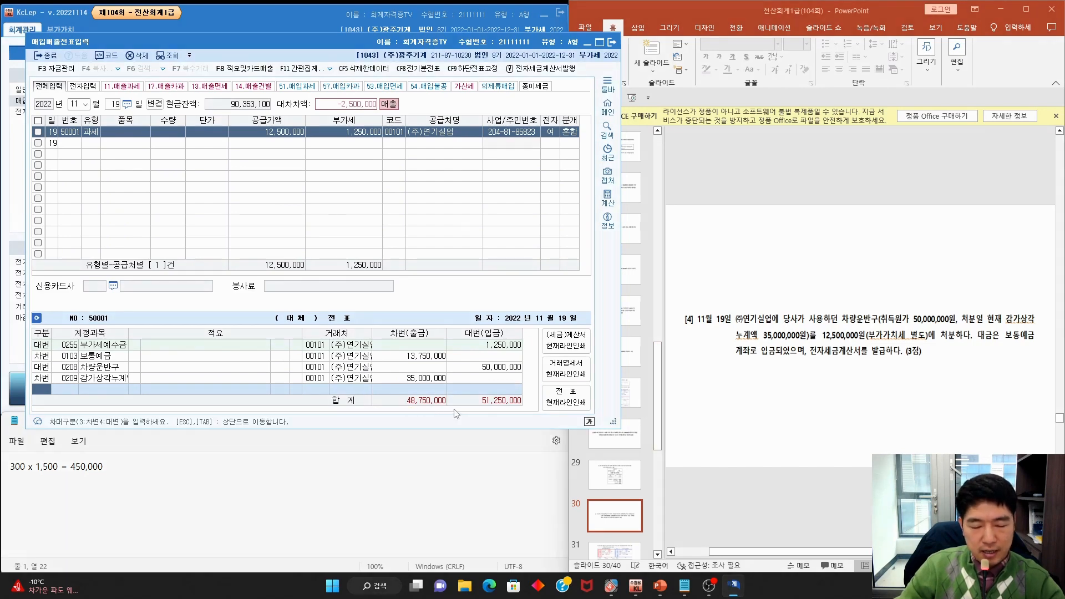
# Debit 0970 유형자산처분손실 2,500,000 so the voucher balances at 51,250,000
pyautogui.press('Return')
pyautogui.write('유형ㅈ')
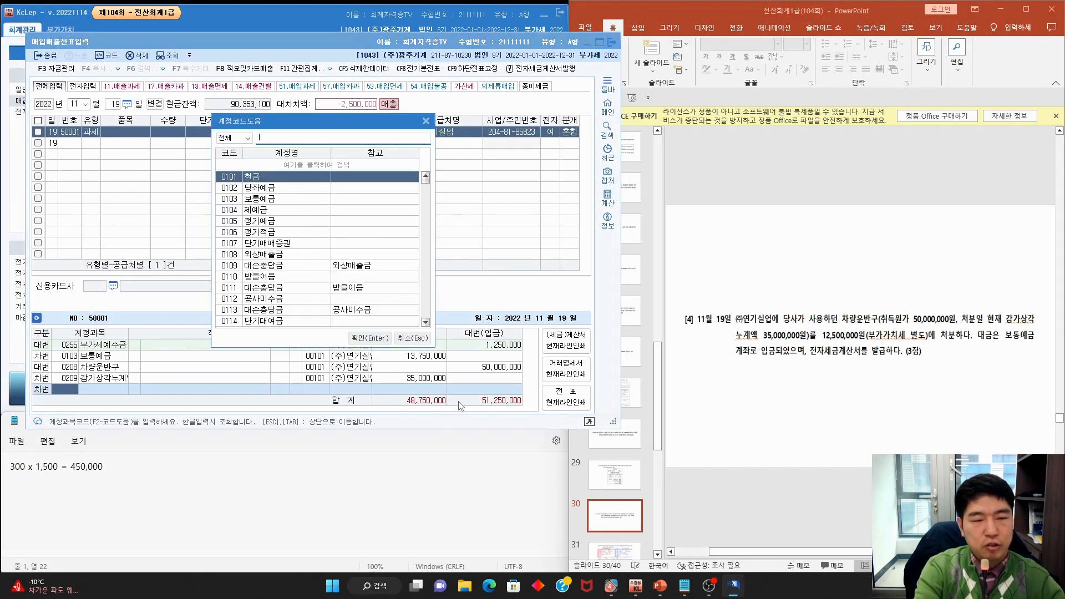
pyautogui.press('Down')
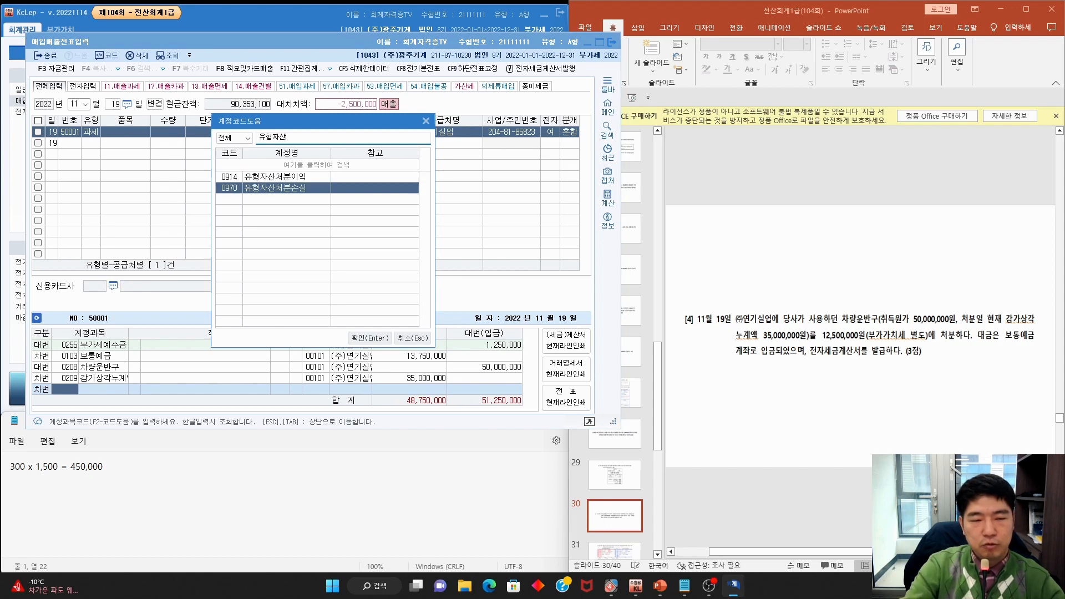
pyautogui.press('Return')
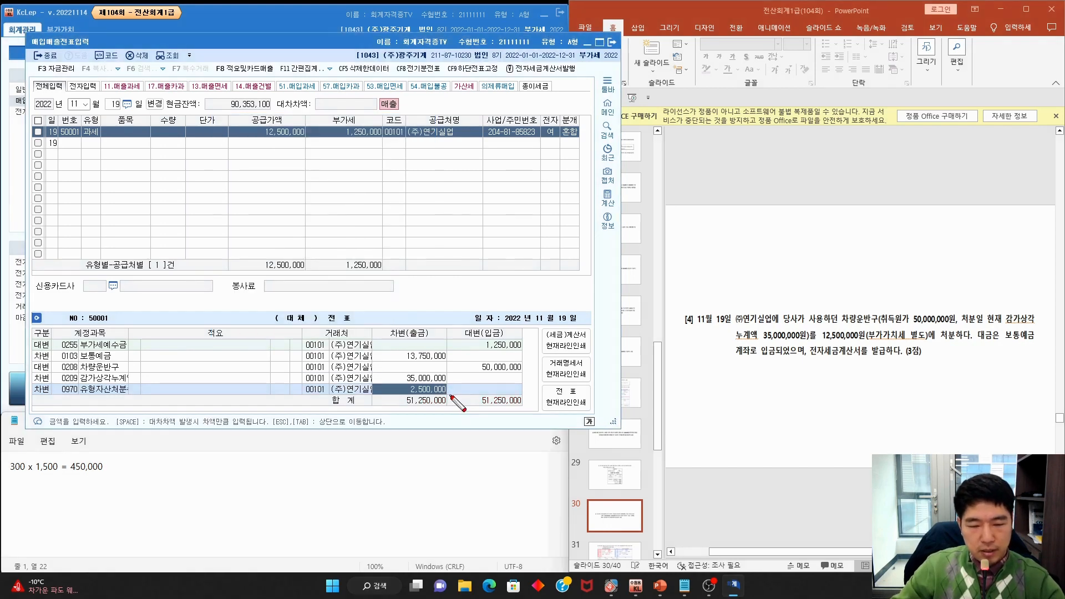
pyautogui.moveTo(447, 387)
pyautogui.mouseDown()
pyautogui.moveTo(411, 391)
pyautogui.moveTo(446, 395)
pyautogui.mouseUp()
pyautogui.press('Escape')
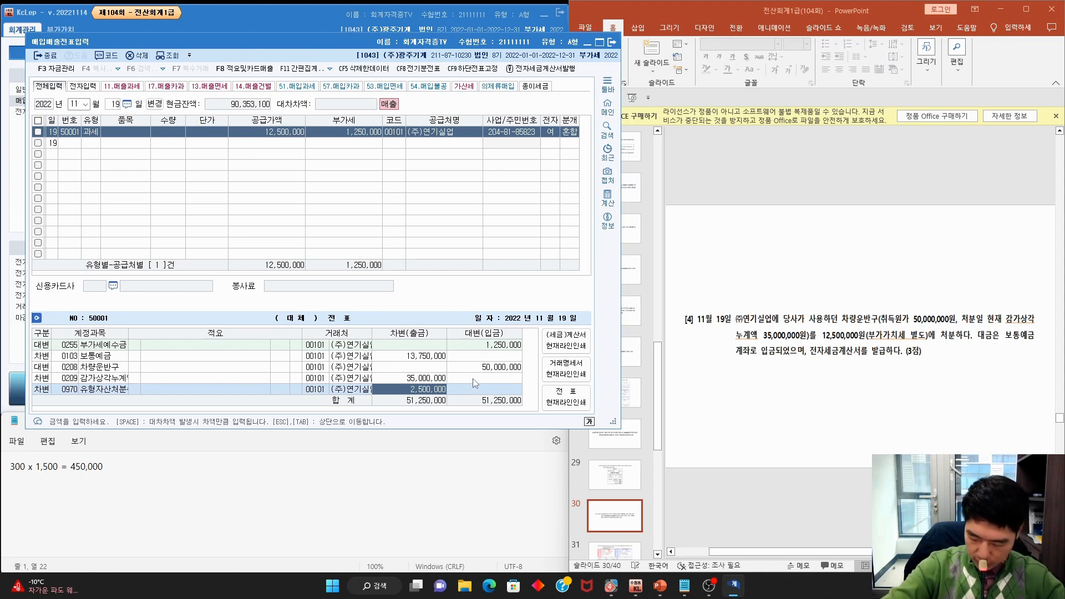
# Advance the exam slides to the next problem and mark its date and rent amount
pyautogui.click(681, 276)
pyautogui.scroll(-1, 680, 277)
pyautogui.hotkey('ctrl', '2')
pyautogui.moveTo(745, 245)
pyautogui.mouseDown()
pyautogui.moveTo(725, 247)
pyautogui.moveTo(936, 240)
pyautogui.mouseUp()
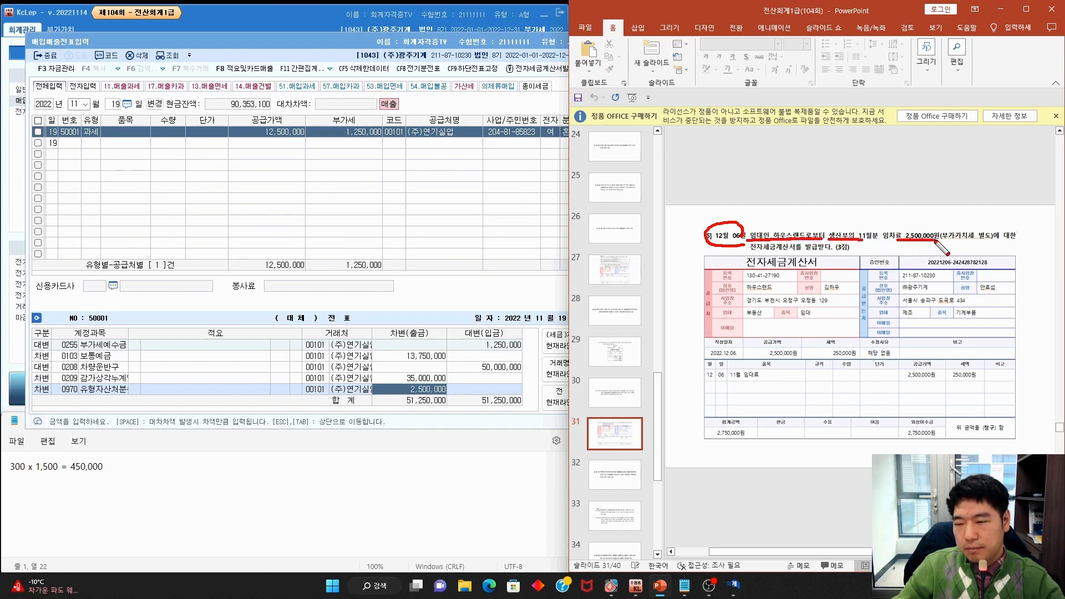
# Note the electronic tax invoice wording and start a new voucher dated December 6
pyautogui.moveTo(749, 251); pyautogui.dragTo(811, 243)
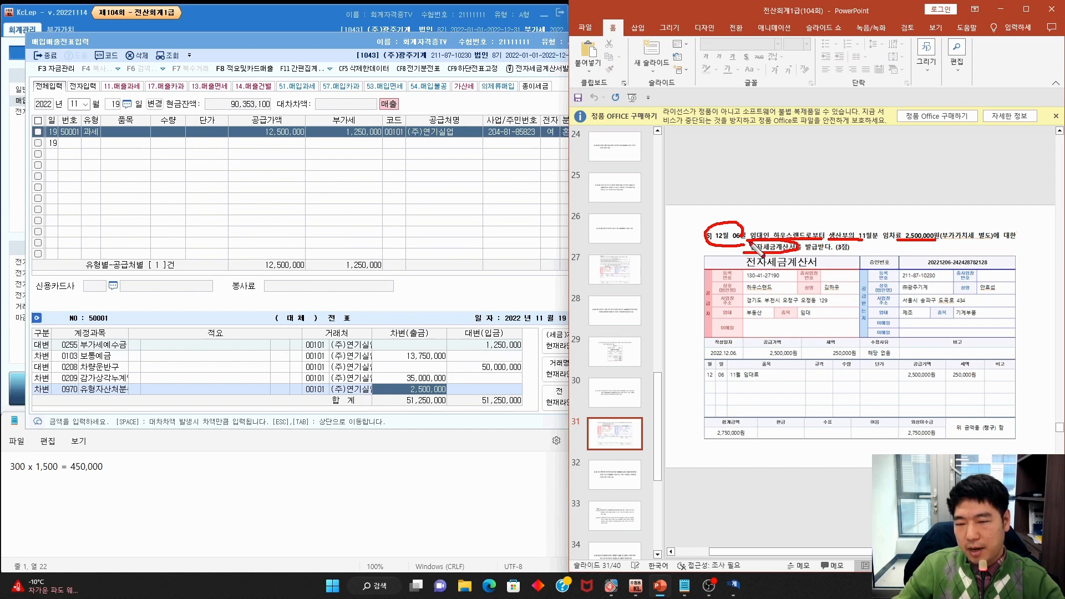
pyautogui.press('Escape')
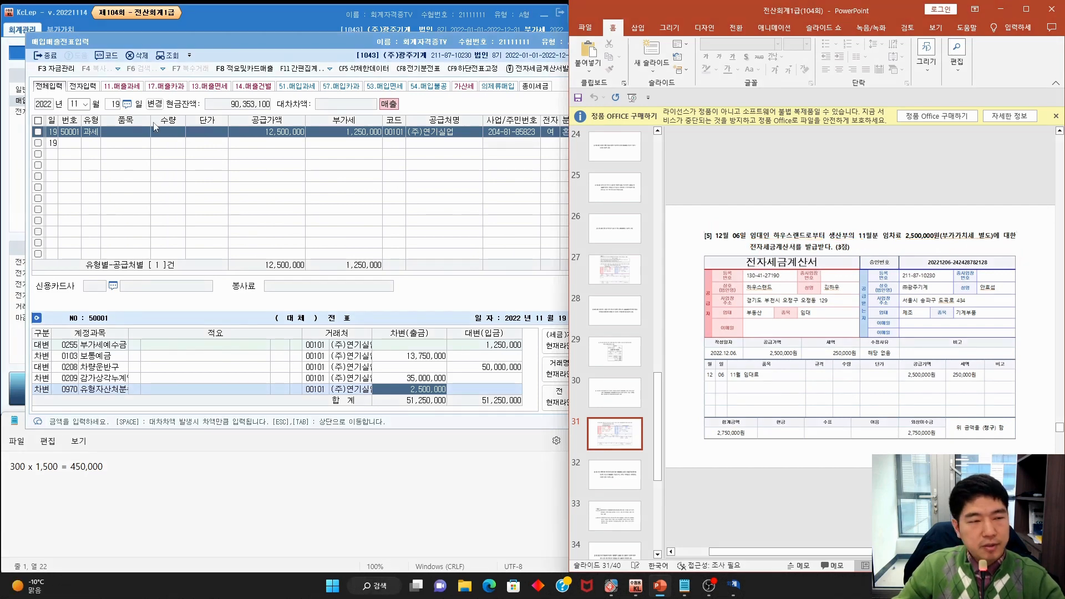
pyautogui.click(82, 102)
pyautogui.write('126')
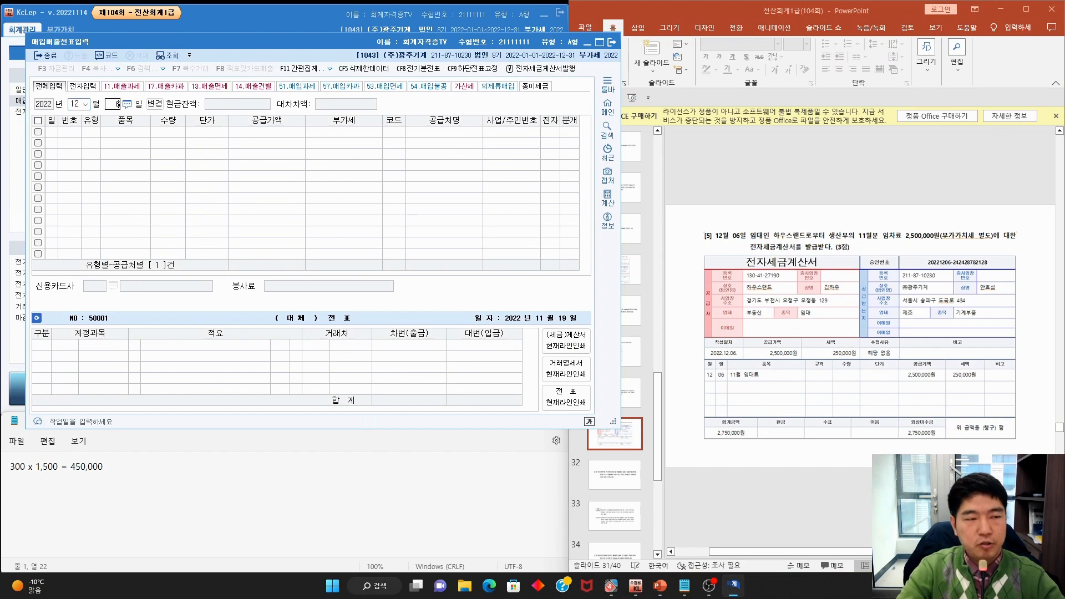
pyautogui.press('Return')
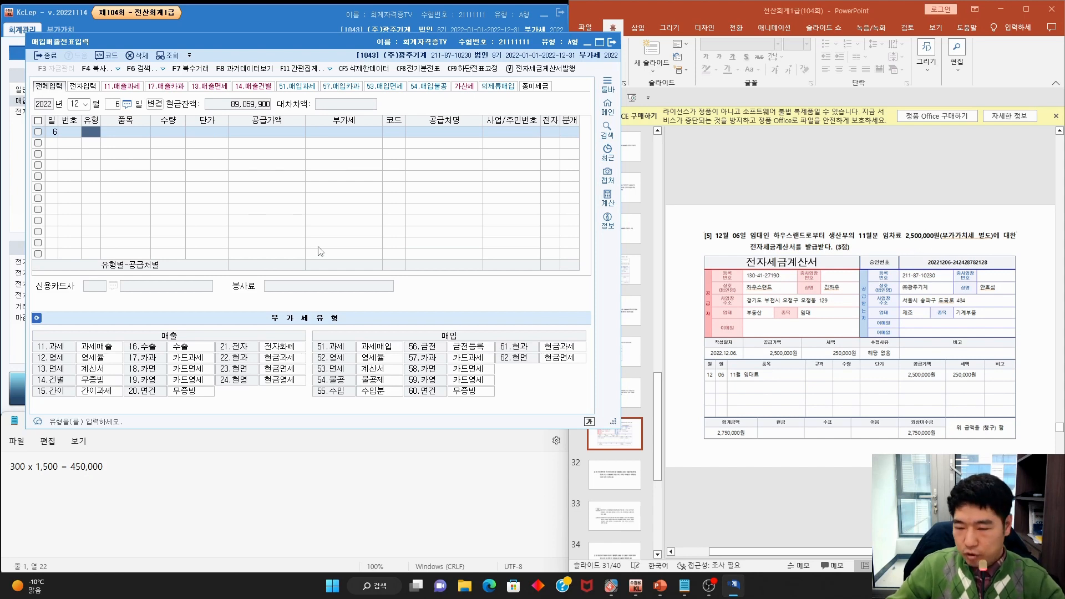
# Enter a 51.과세 purchase for 11월 임대료 with a 2,500,000 supply amount
pyautogui.moveTo(983, 393)
pyautogui.mouseDown()
pyautogui.moveTo(916, 371)
pyautogui.moveTo(999, 408)
pyautogui.mouseUp()
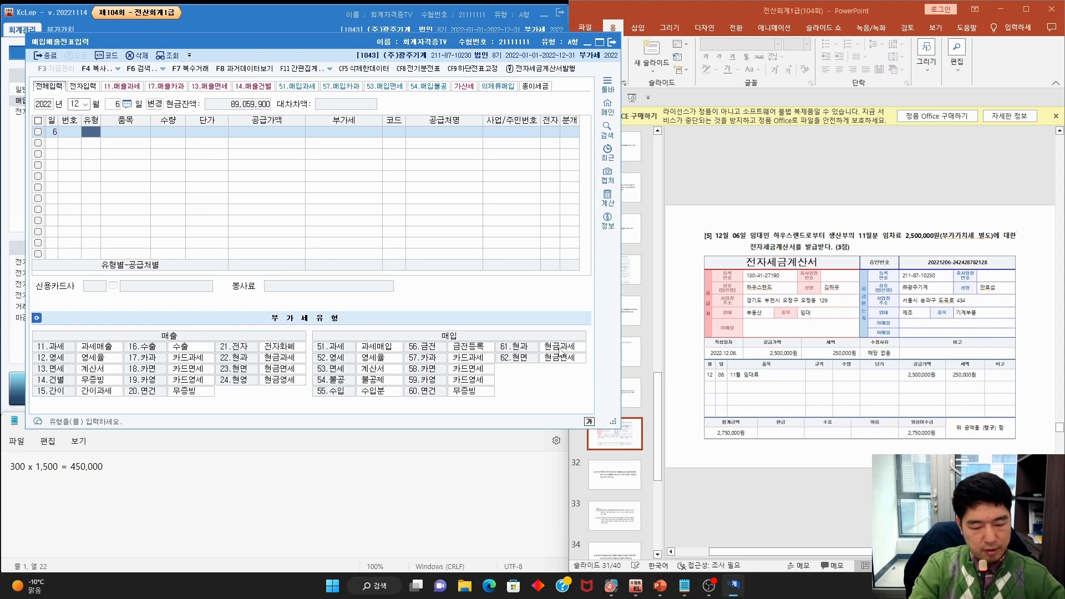
pyautogui.moveTo(313, 359)
pyautogui.mouseDown()
pyautogui.moveTo(355, 351)
pyautogui.moveTo(322, 363)
pyautogui.mouseUp()
pyautogui.write('51')
pyautogui.press('Return')
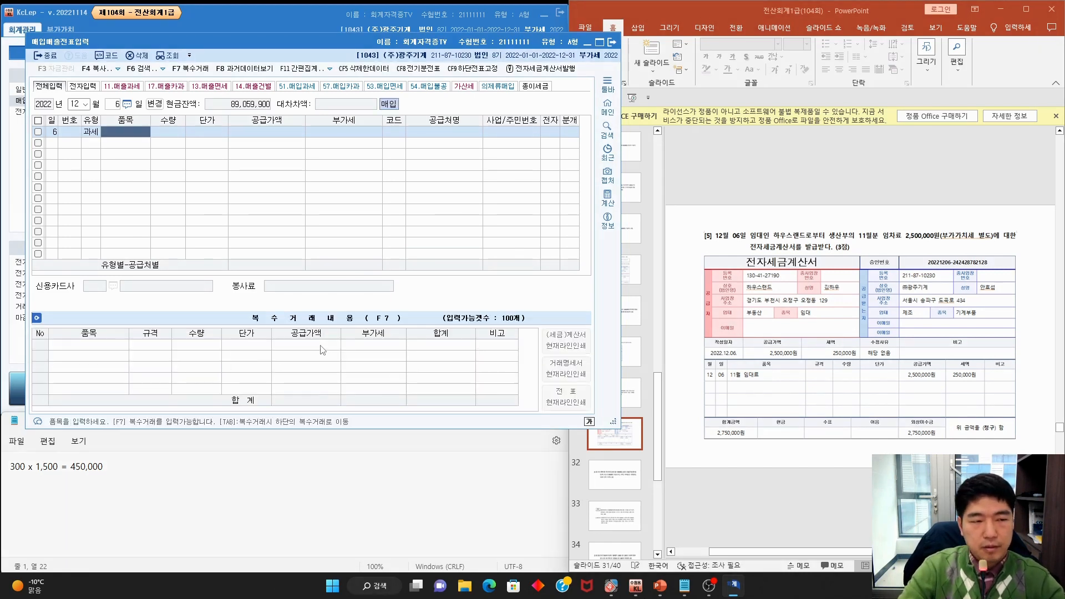
pyautogui.write('11ㅇ')
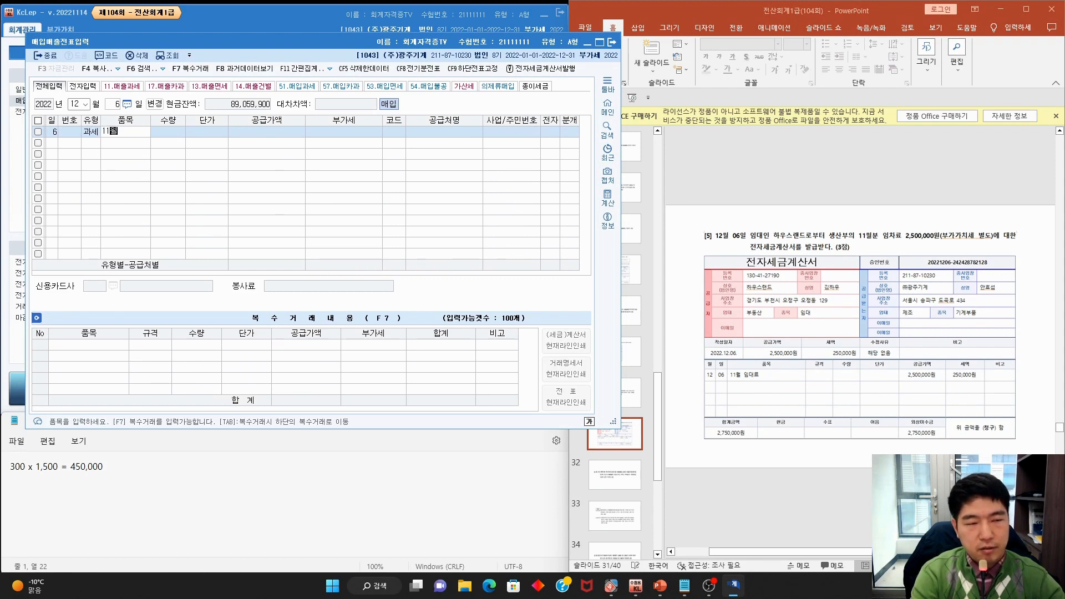
pyautogui.write(' 임대료')
pyautogui.press('Return')
pyautogui.press('Return')
pyautogui.press('Return')
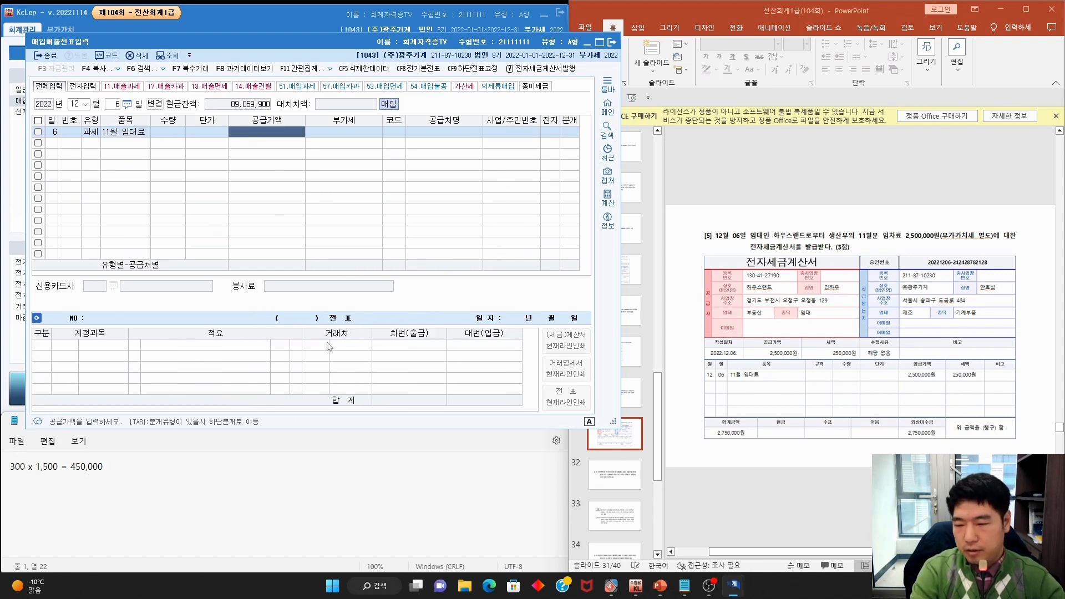
pyautogui.write('250')
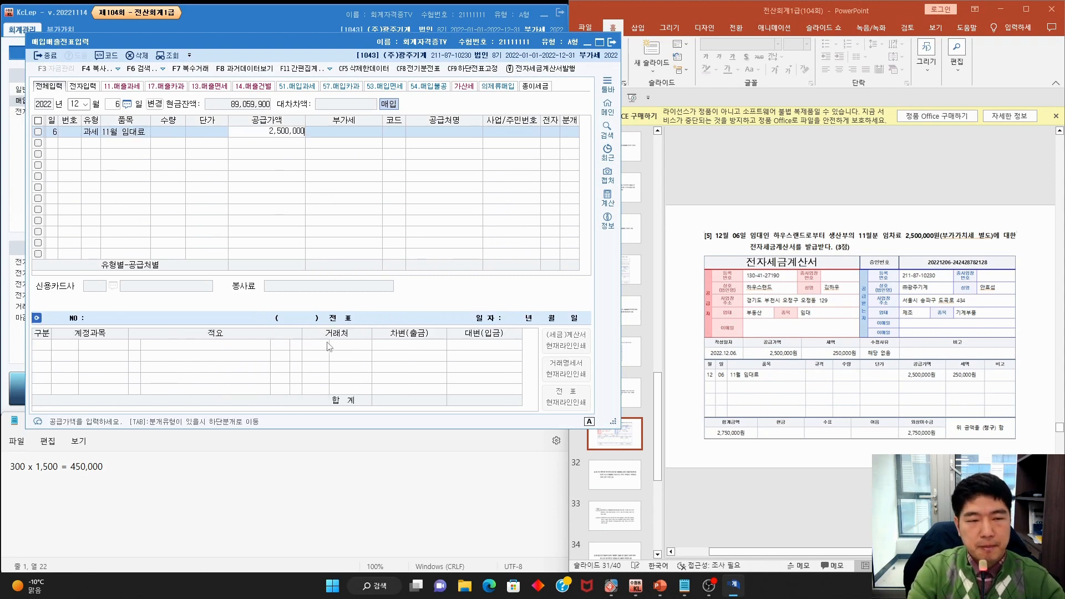
pyautogui.press('Return')
# Set supplier 00108 하우스랜드, mark the invoice electronic, and choose 혼합 journalizing
pyautogui.press('Return')
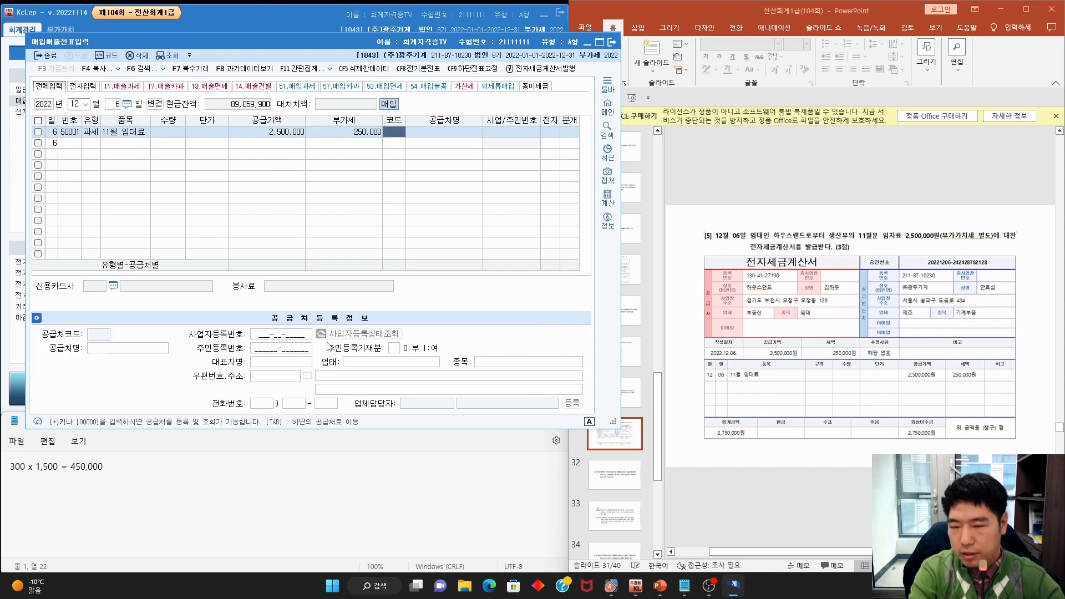
pyautogui.press('F2')
pyautogui.write('하우')
pyautogui.press('Return')
pyautogui.press('Return')
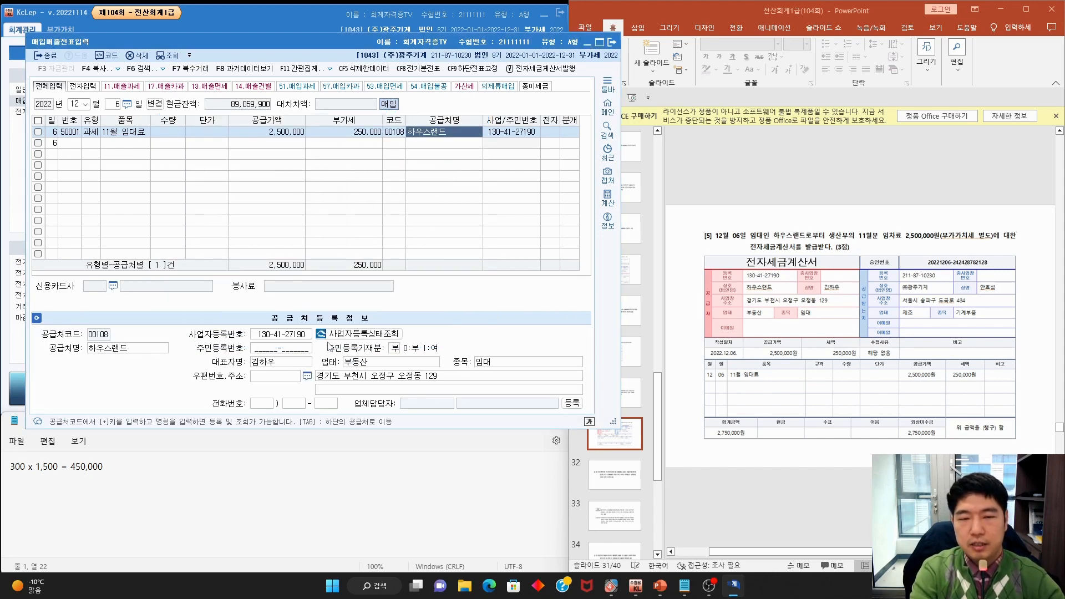
pyautogui.press('Return')
pyautogui.write('15')
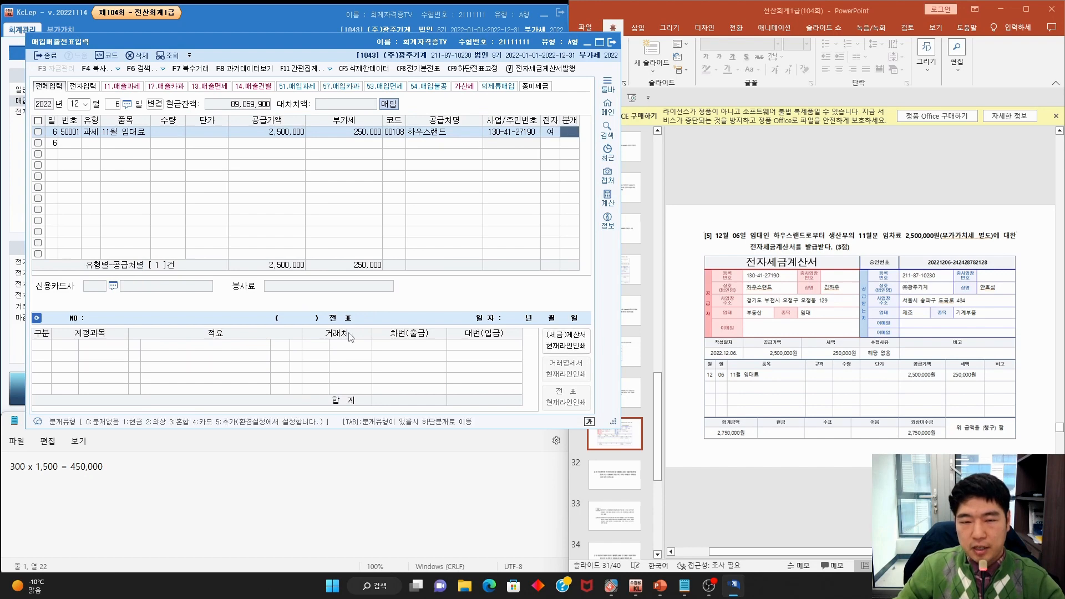
pyautogui.write('3')
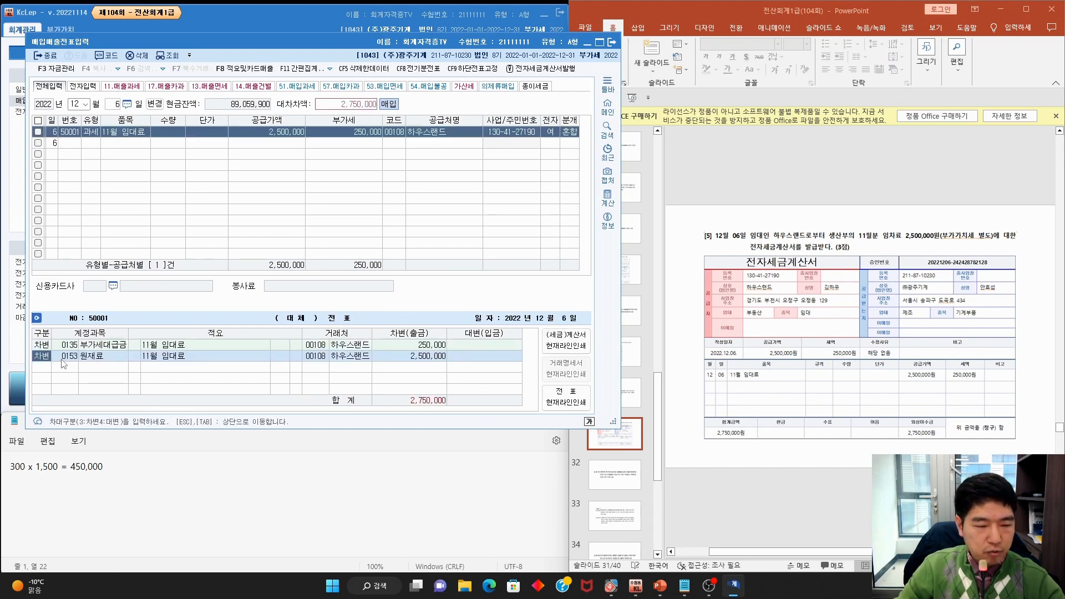
# Replace the 0153 원재료 debit with 0519 임차료 for 2,500,000
pyautogui.press('Return')
pyautogui.press('F2')
pyautogui.write('임차료')
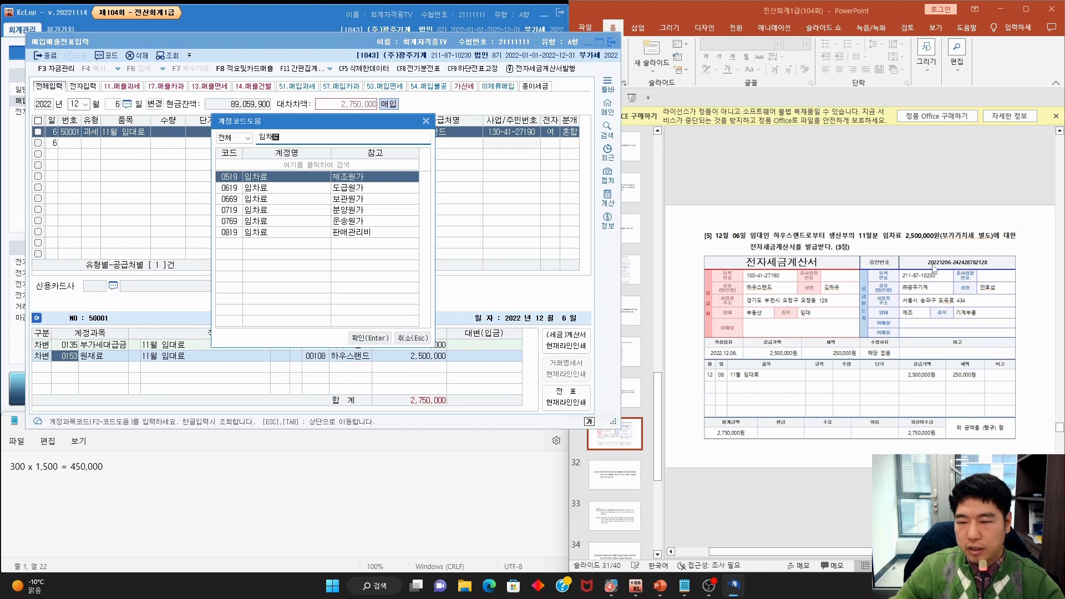
pyautogui.doubleClick(316, 176)
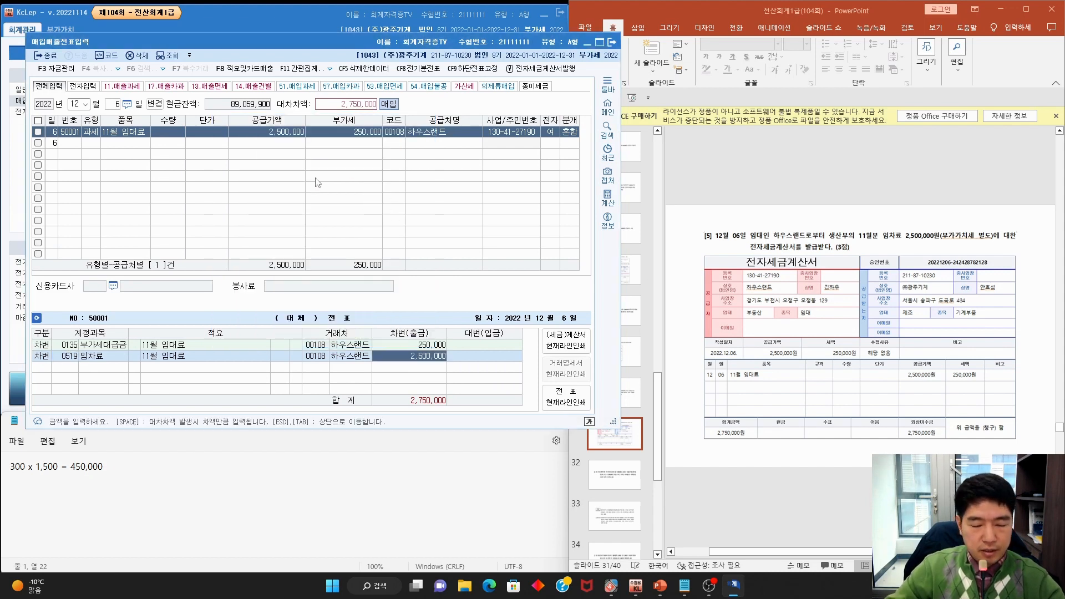
pyautogui.press('Return')
# Add a 대변 line crediting 0253 미지급금 2,750,000, matching the invoice total
pyautogui.write('4')
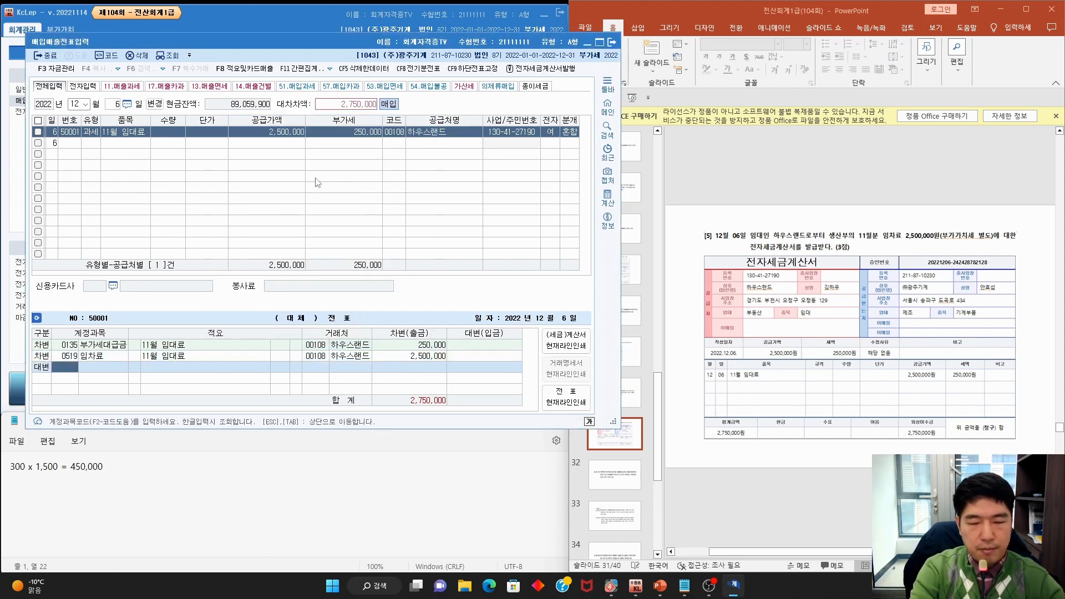
pyautogui.press('F2')
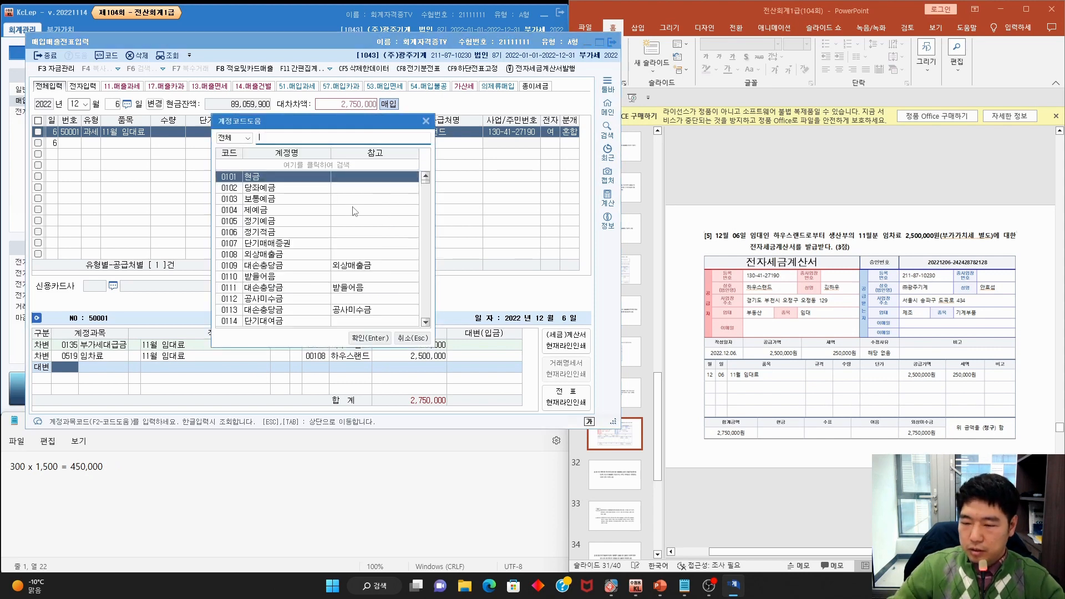
pyautogui.moveTo(941, 447); pyautogui.dragTo(940, 421)
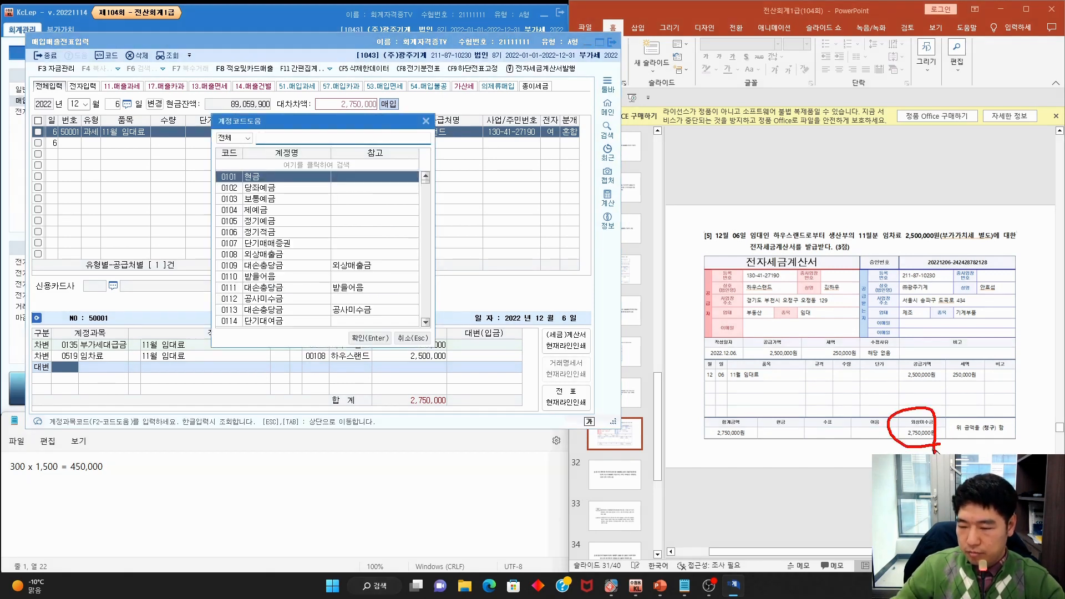
pyautogui.moveTo(888, 397); pyautogui.dragTo(950, 391)
pyautogui.press('Escape')
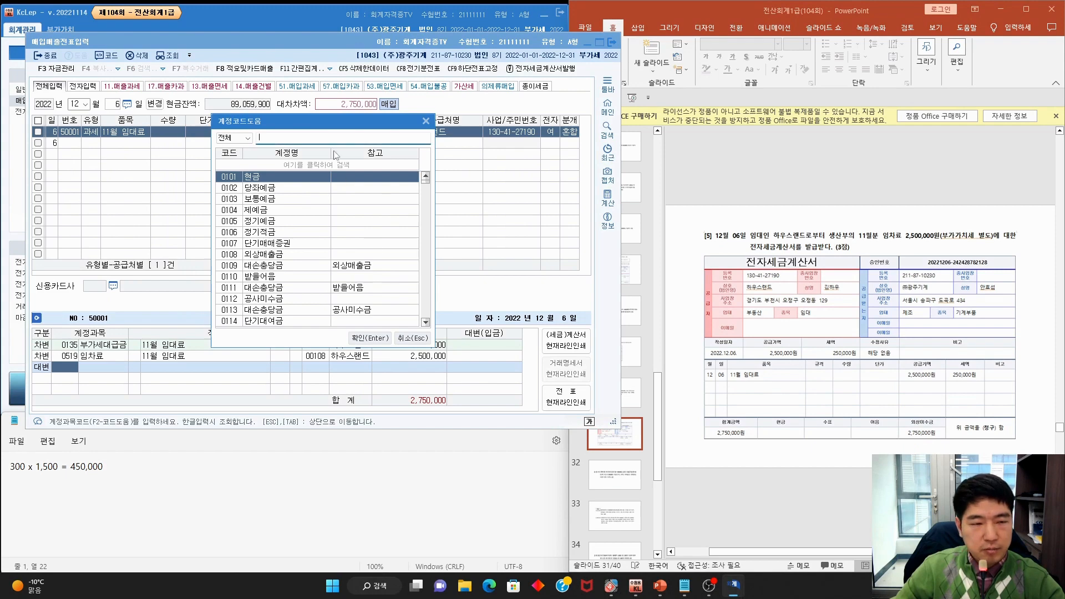
pyautogui.write('미지')
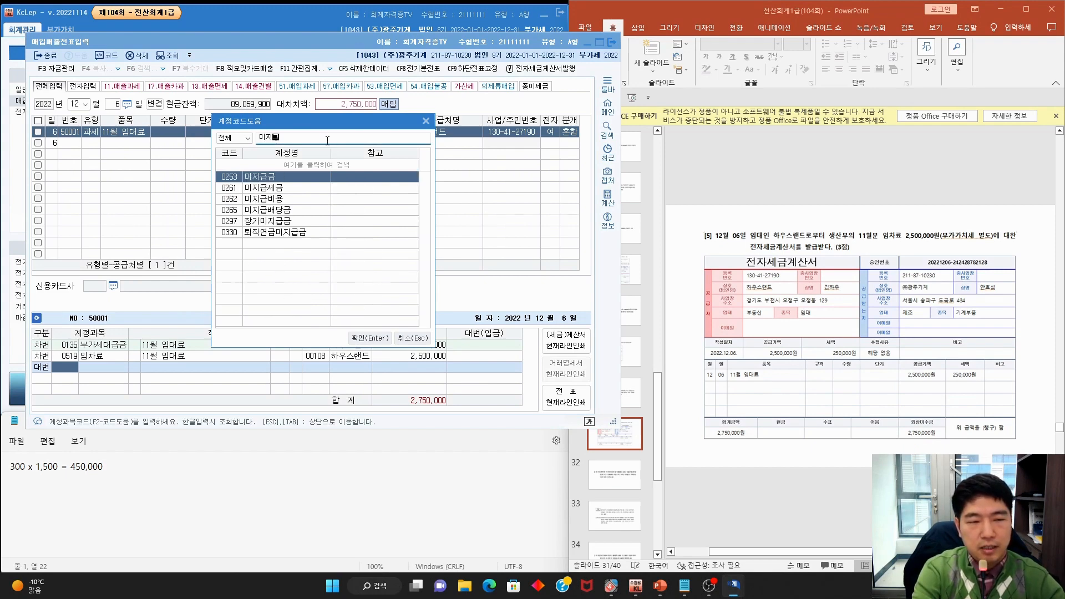
pyautogui.write('급금')
pyautogui.press('Return')
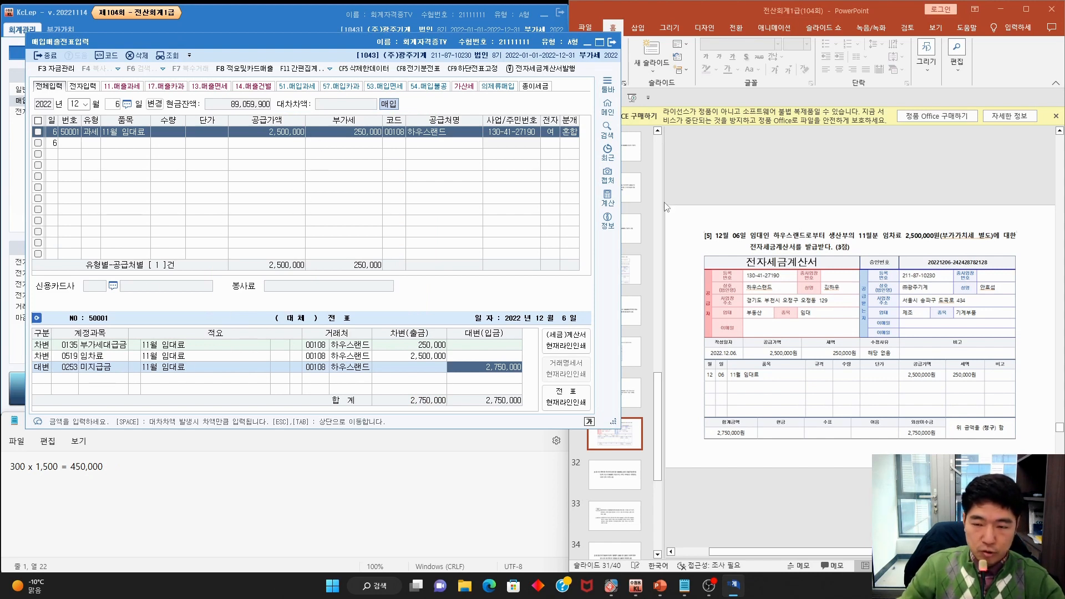
pyautogui.click(761, 207)
# Mark problem [6]'s December 11 date and 영세율전자세금계산서 terms, then start a new day
pyautogui.scroll(-1, 762, 207)
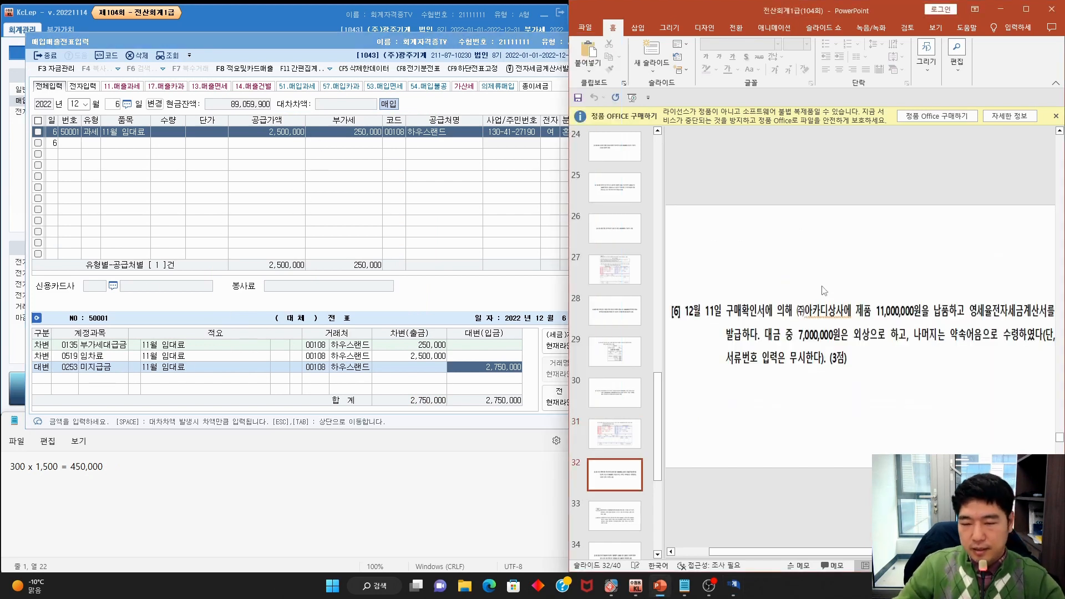
pyautogui.moveTo(727, 328)
pyautogui.mouseDown()
pyautogui.moveTo(708, 298)
pyautogui.moveTo(721, 326)
pyautogui.mouseUp()
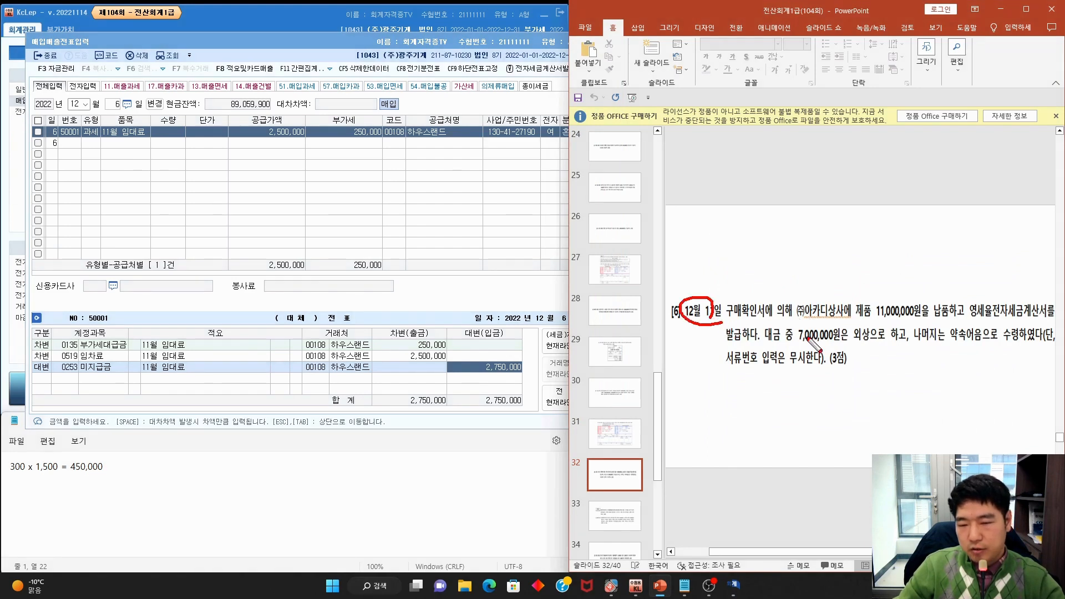
pyautogui.press('Escape')
pyautogui.scroll(-1, 823, 338)
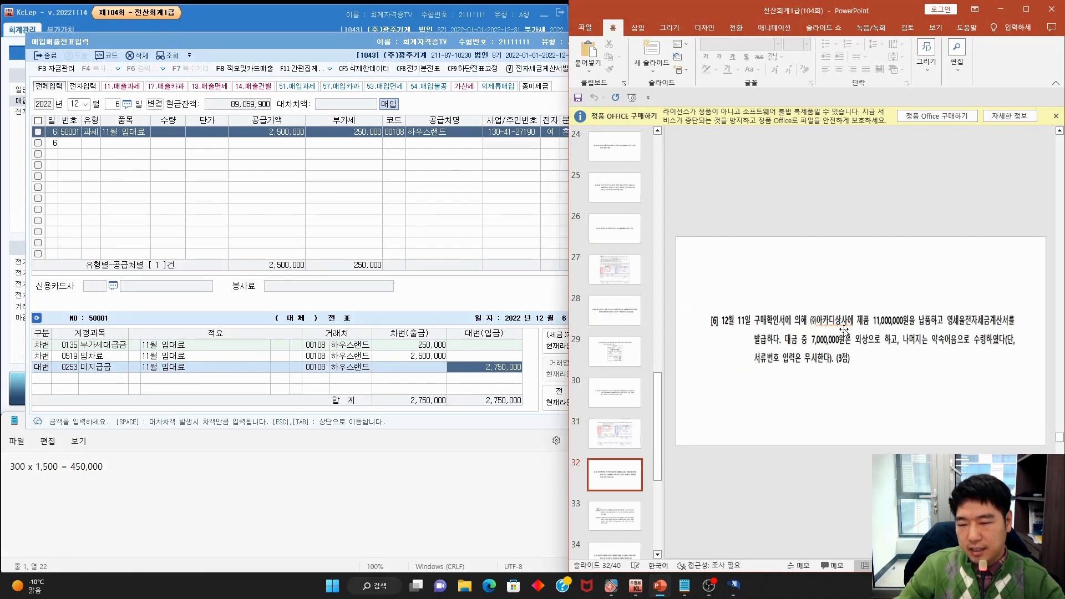
pyautogui.hotkey('ctrl', '2')
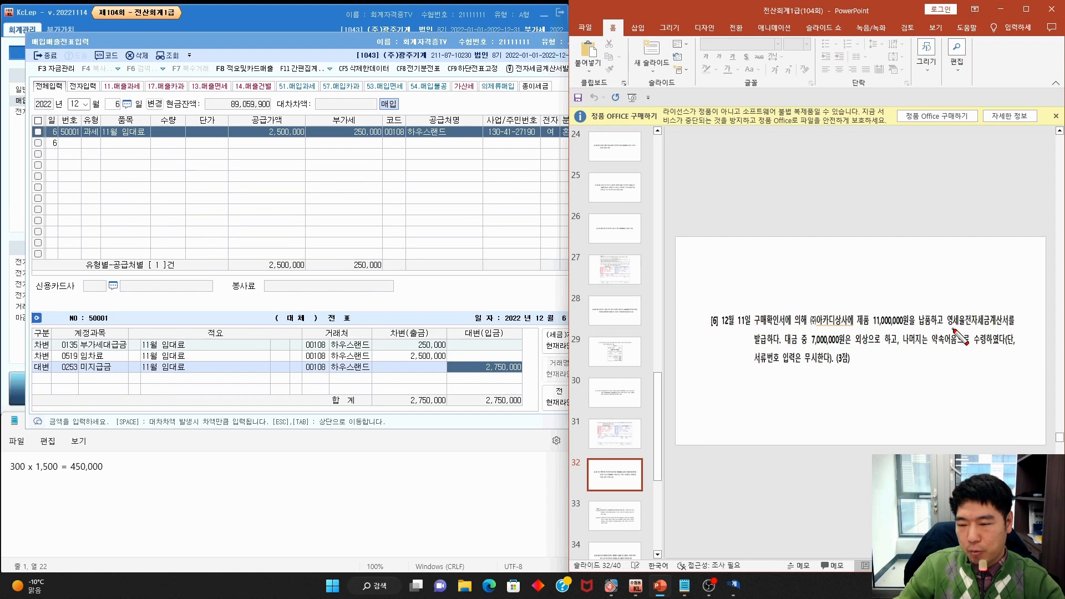
pyautogui.moveTo(947, 329); pyautogui.dragTo(1014, 328)
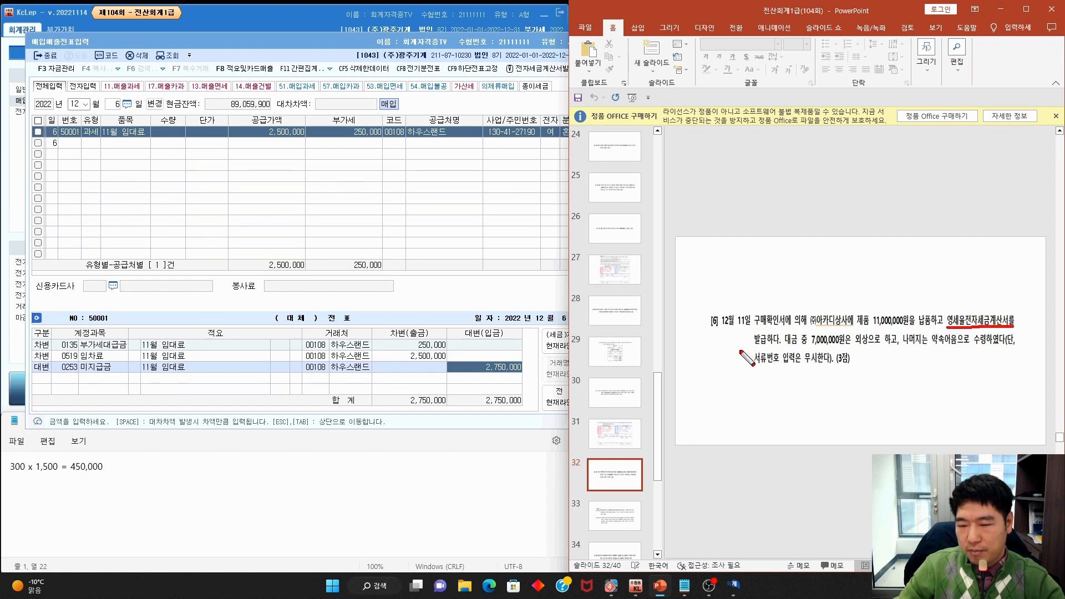
pyautogui.moveTo(740, 350)
pyautogui.mouseDown()
pyautogui.moveTo(858, 351)
pyautogui.moveTo(893, 336)
pyautogui.moveTo(808, 348)
pyautogui.moveTo(908, 350)
pyautogui.mouseUp()
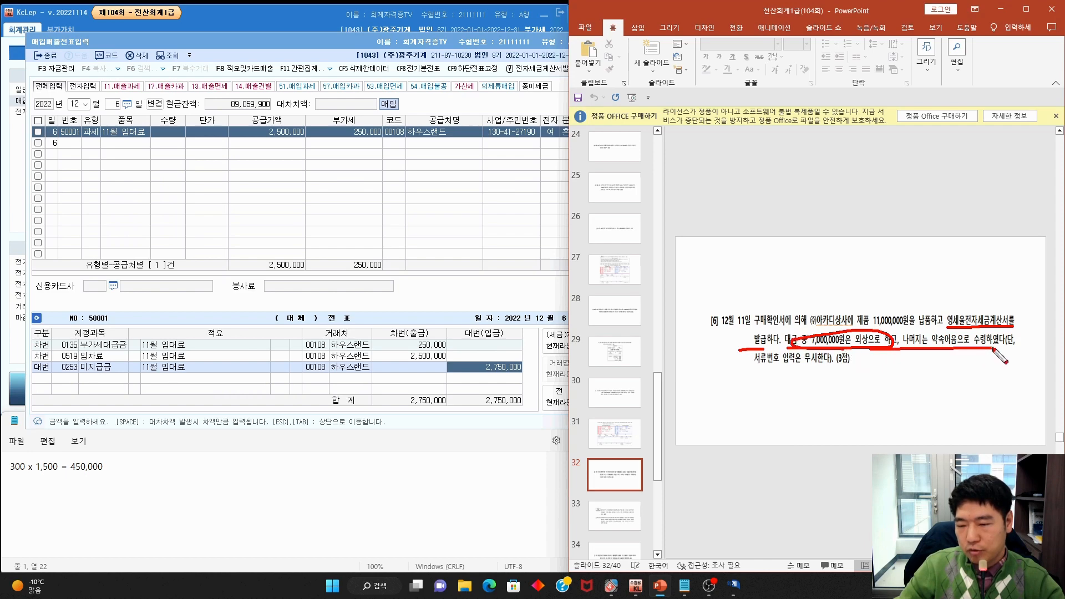
pyautogui.press('Escape')
pyautogui.click(119, 105)
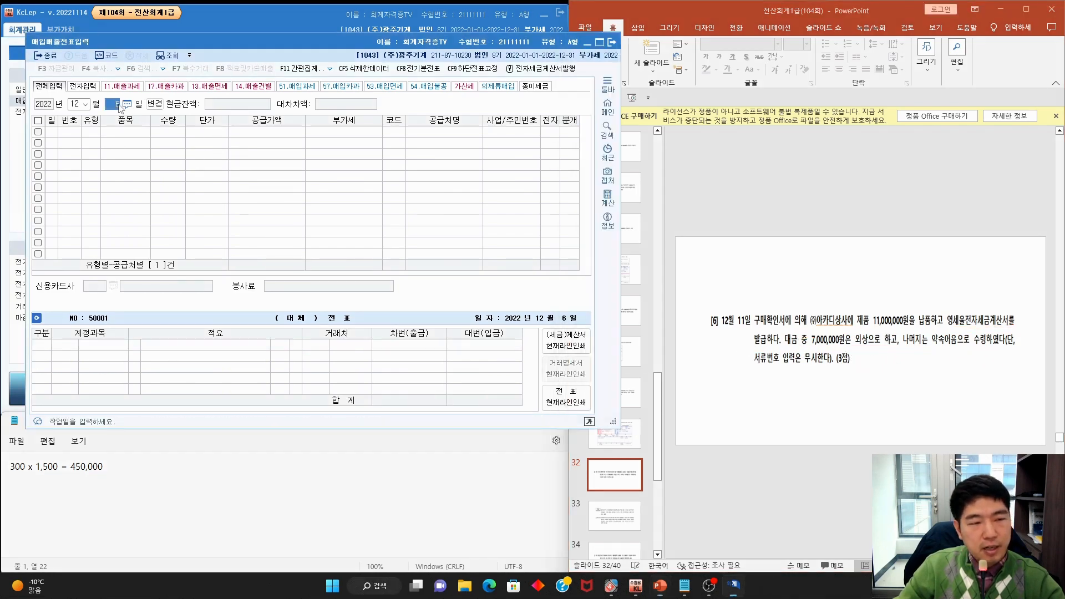
# Set the entry day to 11 and highlight the 12.영세 type and 구매확인서 wording
pyautogui.write('11')
pyautogui.press('Return')
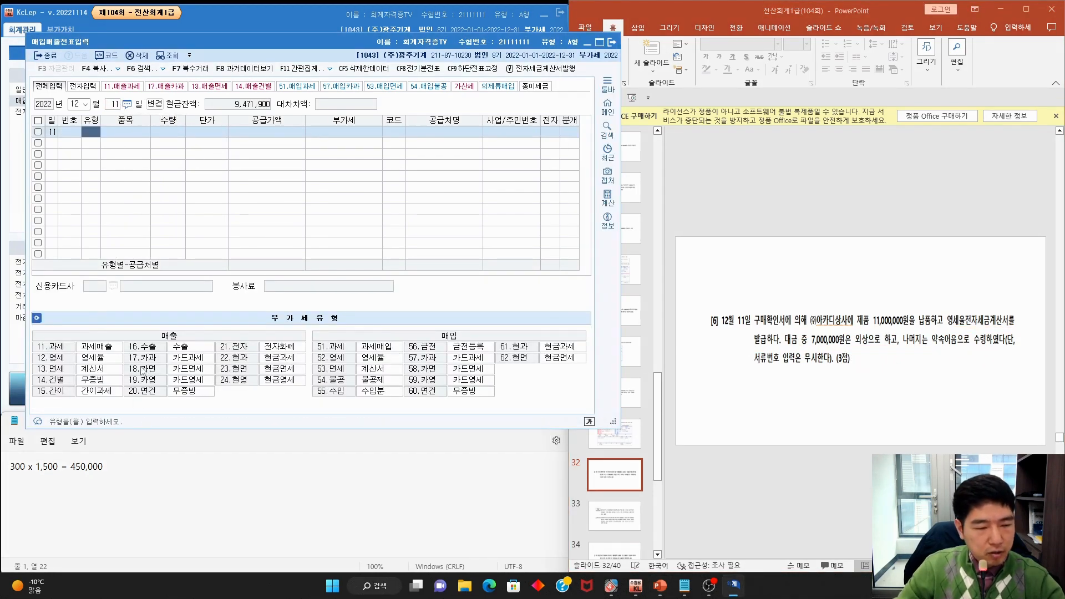
pyautogui.moveTo(201, 357)
pyautogui.mouseDown()
pyautogui.moveTo(124, 360)
pyautogui.moveTo(200, 351)
pyautogui.mouseUp()
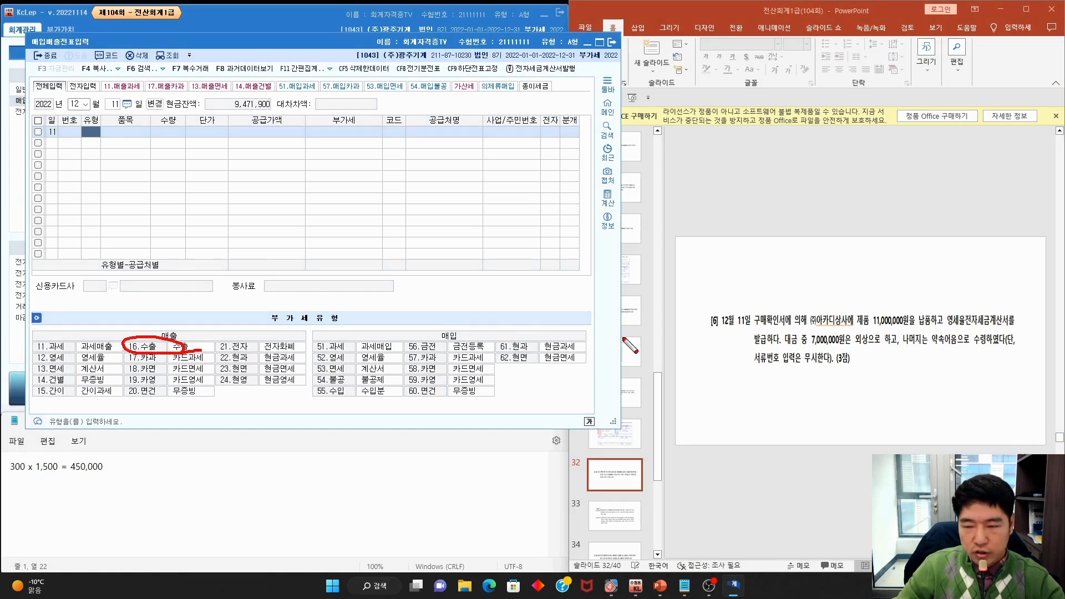
pyautogui.moveTo(738, 333); pyautogui.dragTo(815, 331)
pyautogui.moveTo(943, 326); pyautogui.dragTo(1004, 326)
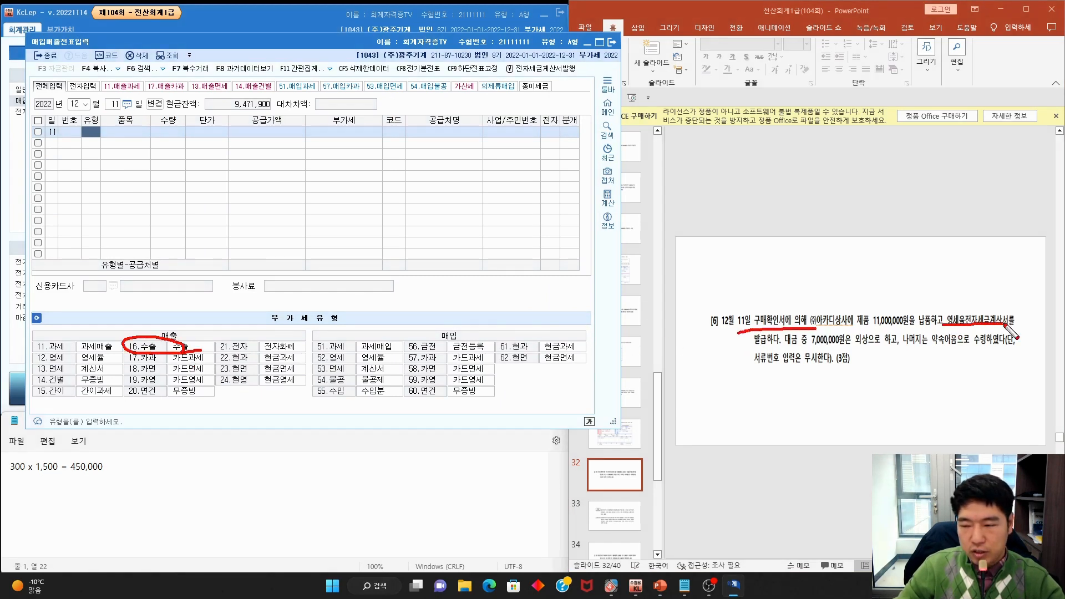
pyautogui.press('Escape')
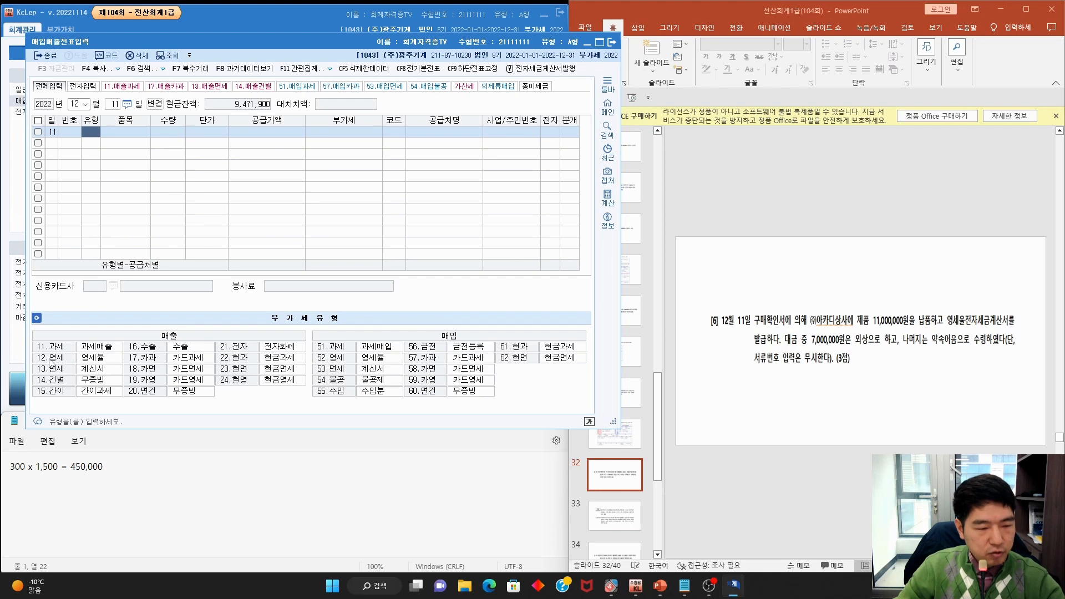
pyautogui.hotkey('ctrl', '2')
pyautogui.moveTo(30, 362)
pyautogui.mouseDown()
pyautogui.moveTo(101, 364)
pyautogui.moveTo(99, 350)
pyautogui.mouseUp()
pyautogui.press('Escape')
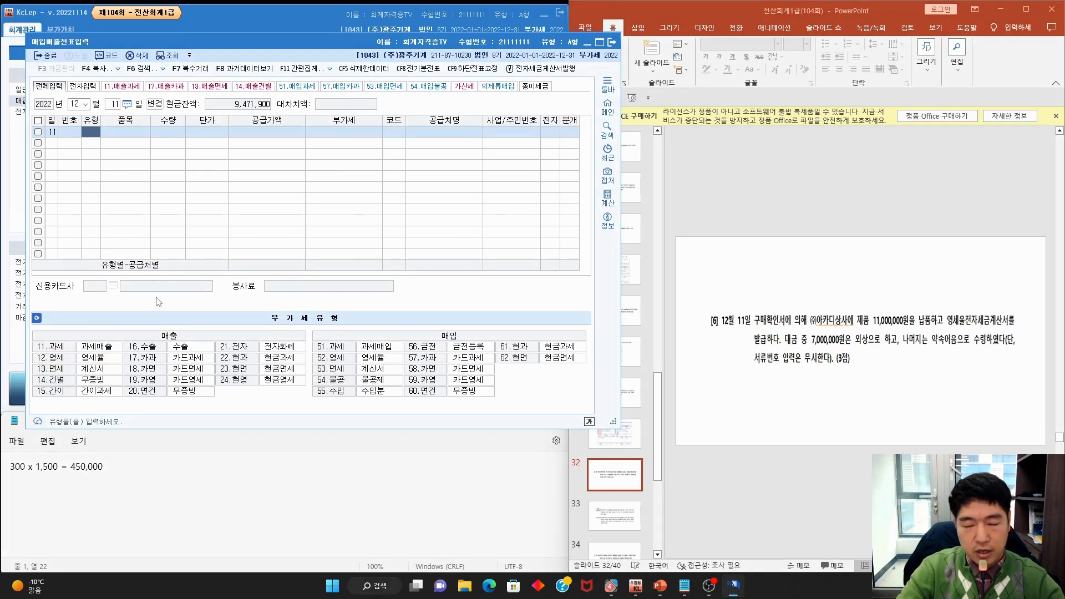
# Enter a 12.영세 sale of 제품 with its supply amount and bring up the customer list
pyautogui.write('12')
pyautogui.press('Return')
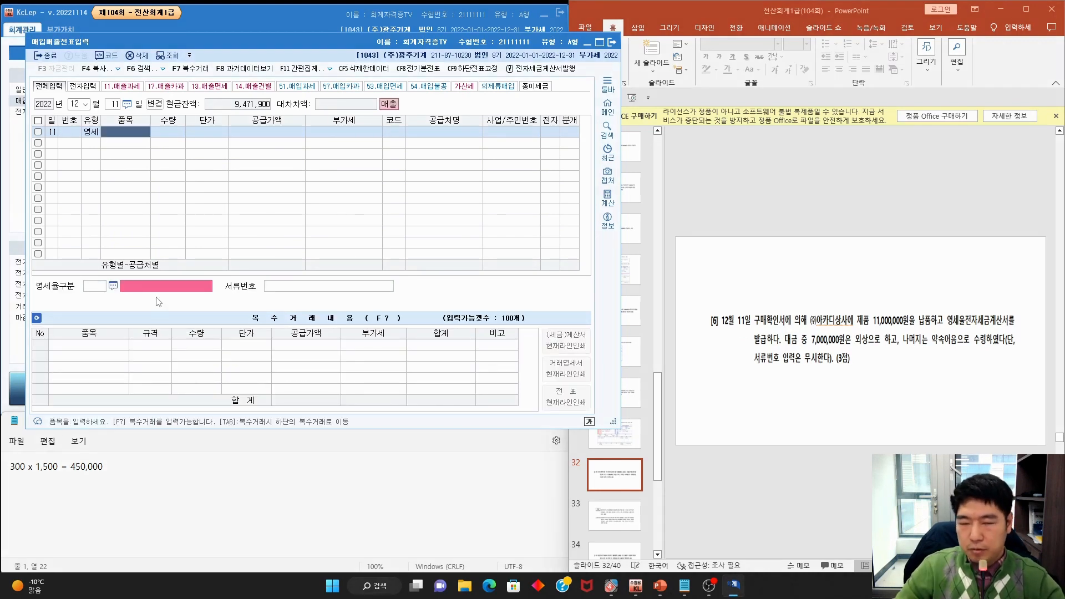
pyautogui.write('제품')
pyautogui.press('Return')
pyautogui.press('Return')
pyautogui.press('Return')
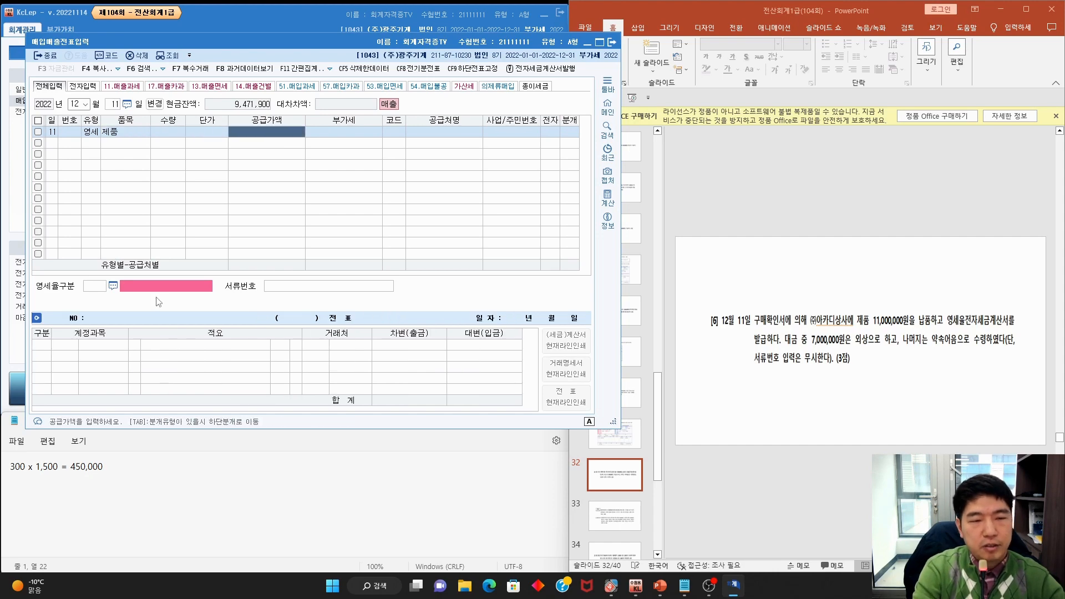
pyautogui.write('11,000,000')
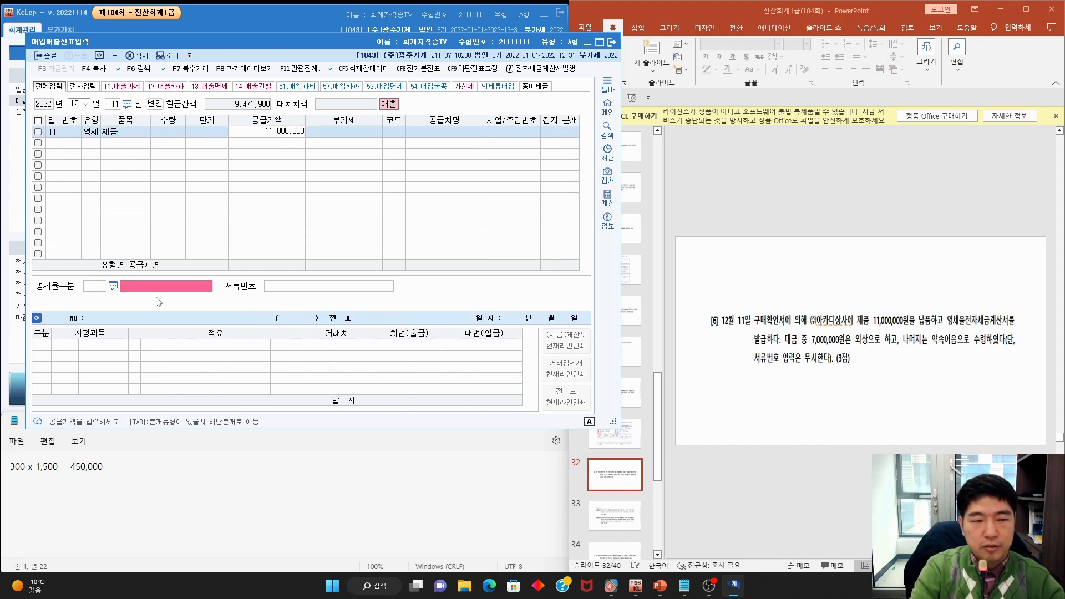
pyautogui.press('Return')
pyautogui.press('Return')
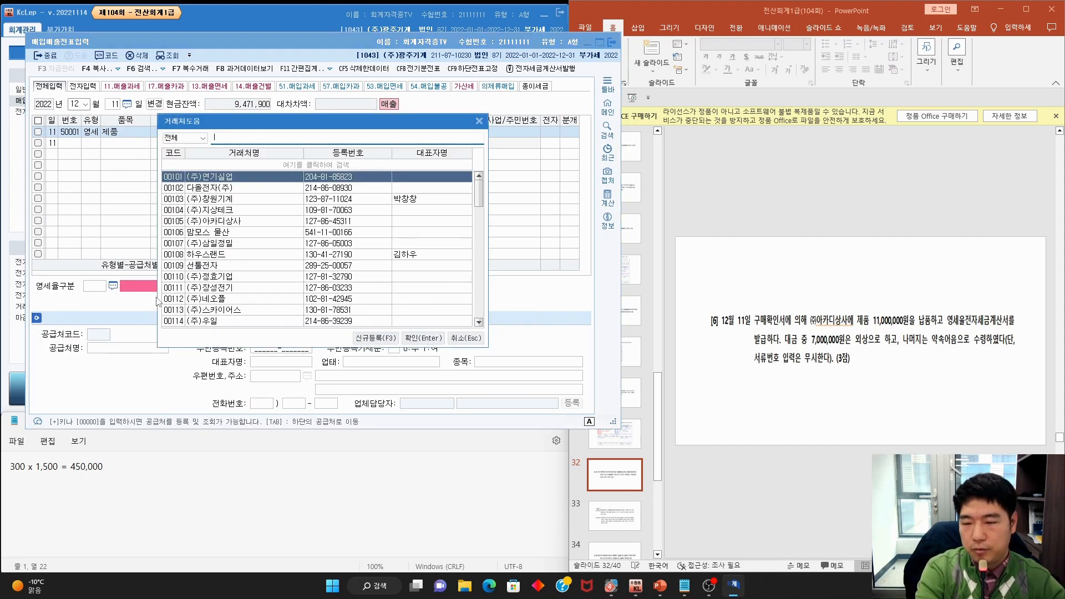
# Choose customer 00105 (주)아카디상사, mark it electronic, and set 영세율구분 3 구매확인서
pyautogui.write('아카디')
pyautogui.press('Return')
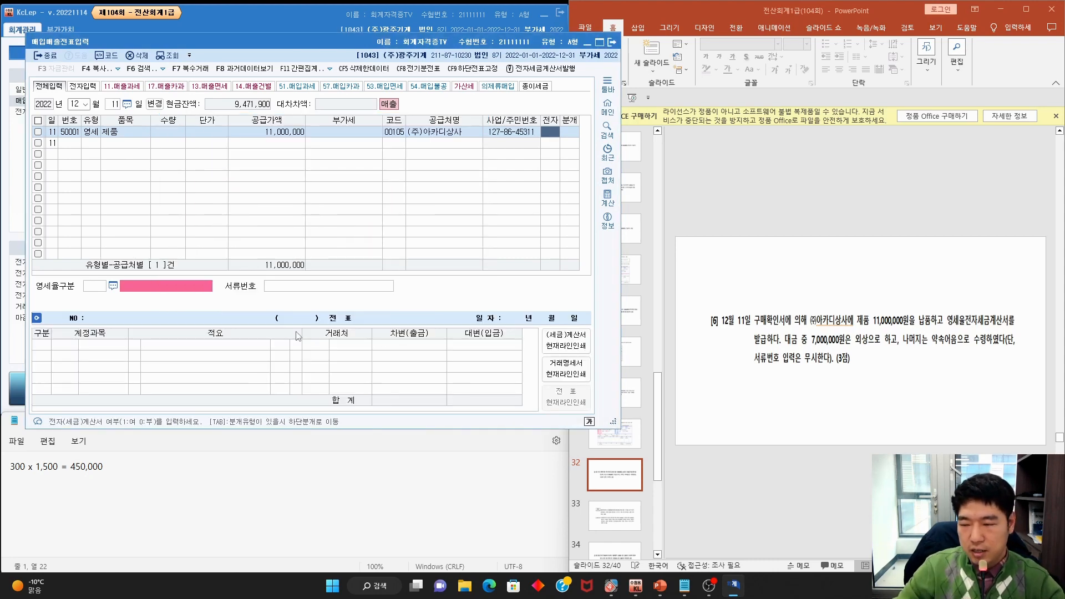
pyautogui.write('1')
pyautogui.press('Return')
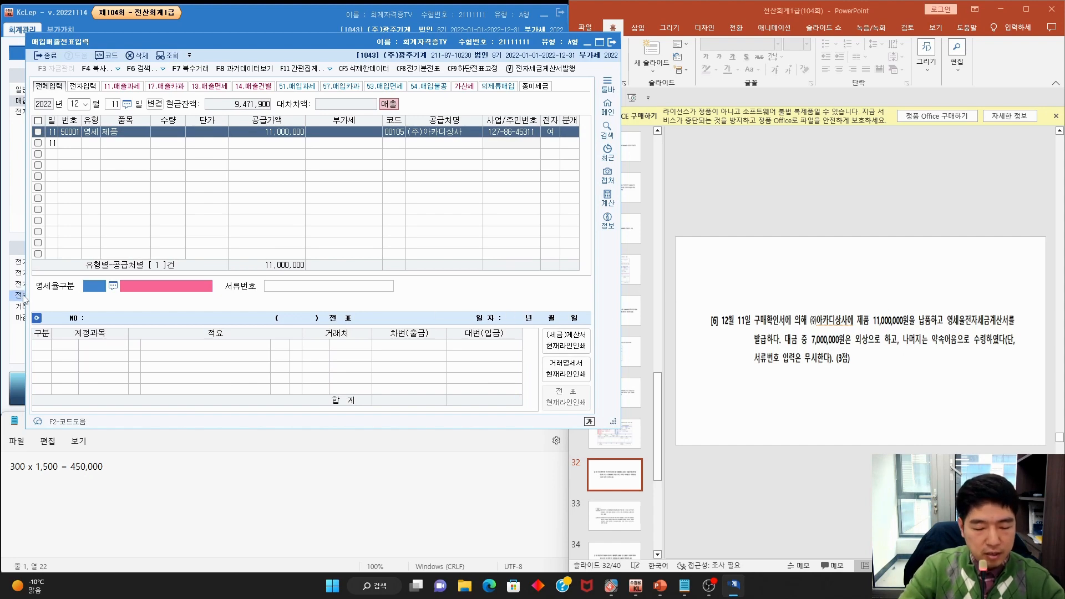
pyautogui.press('F2')
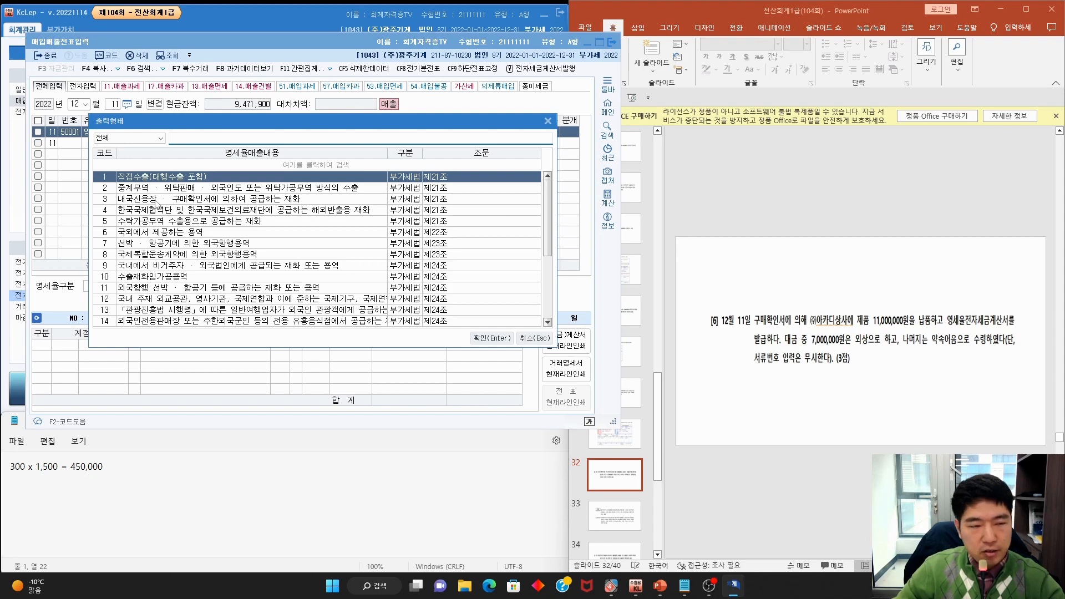
pyautogui.doubleClick(158, 203)
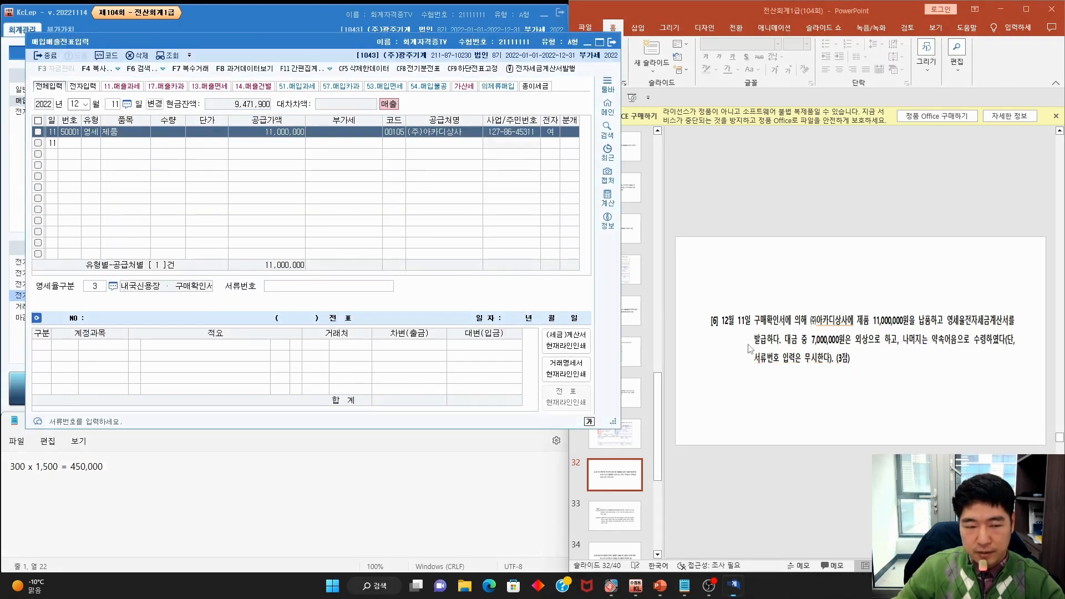
pyautogui.press('Return')
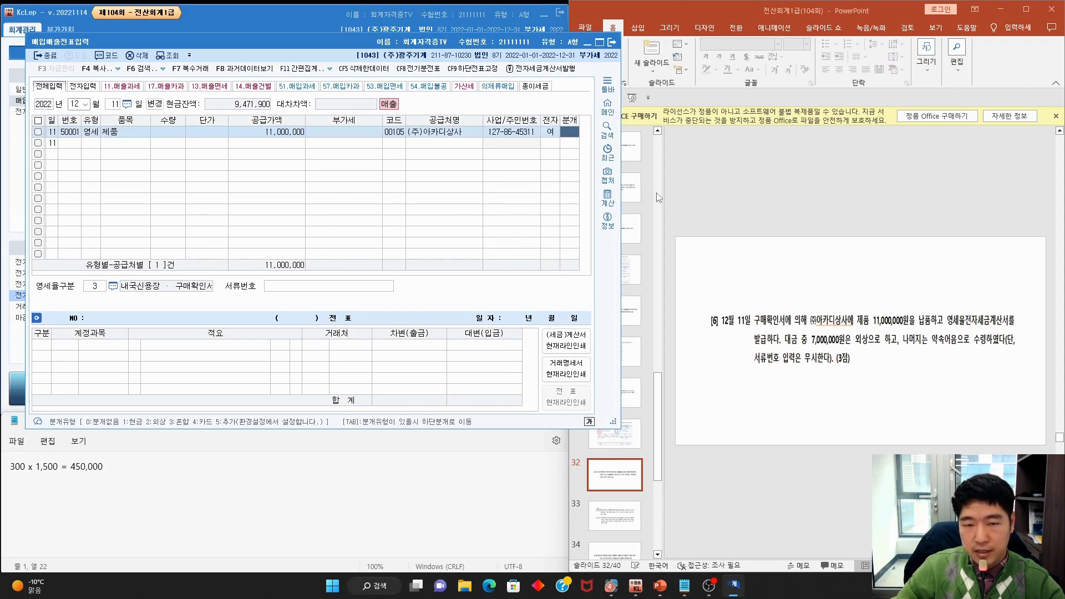
# Journalize the 12/11 sale as 혼합 with a 0108 외상매출금 debit of 7,000,000
pyautogui.write('3')
pyautogui.press('Return')
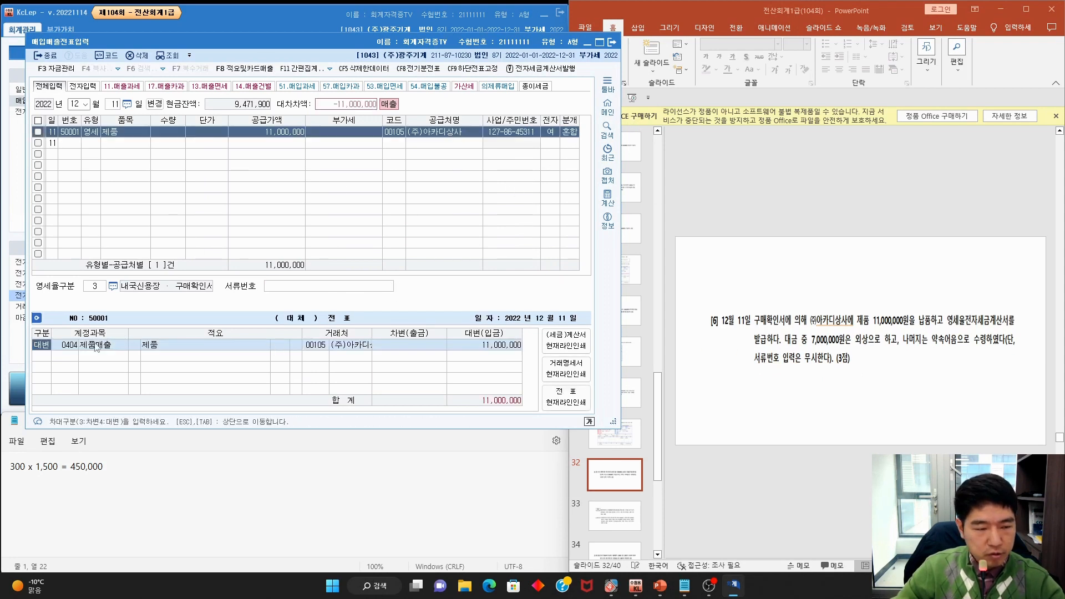
pyautogui.press('Return')
pyautogui.press('Return')
pyautogui.press('Return')
pyautogui.press('Return')
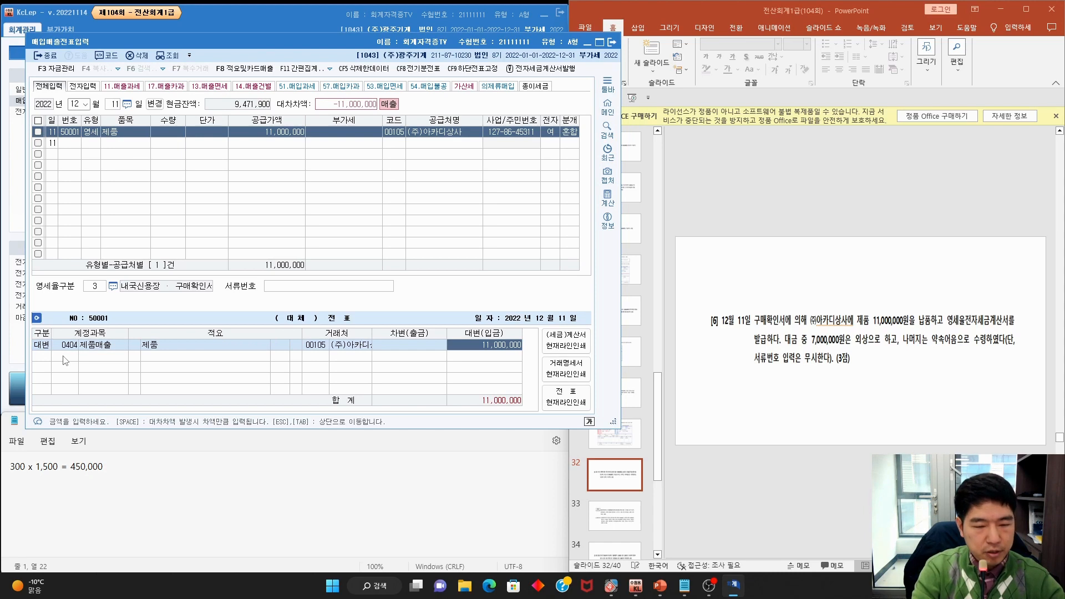
pyautogui.press('Return')
pyautogui.write('3')
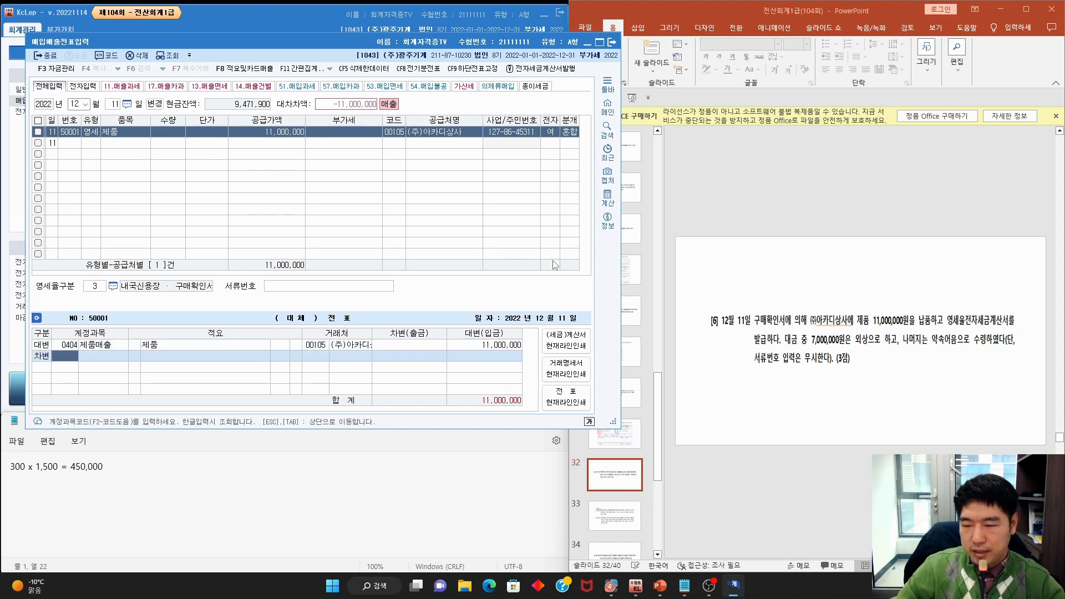
pyautogui.press('F2')
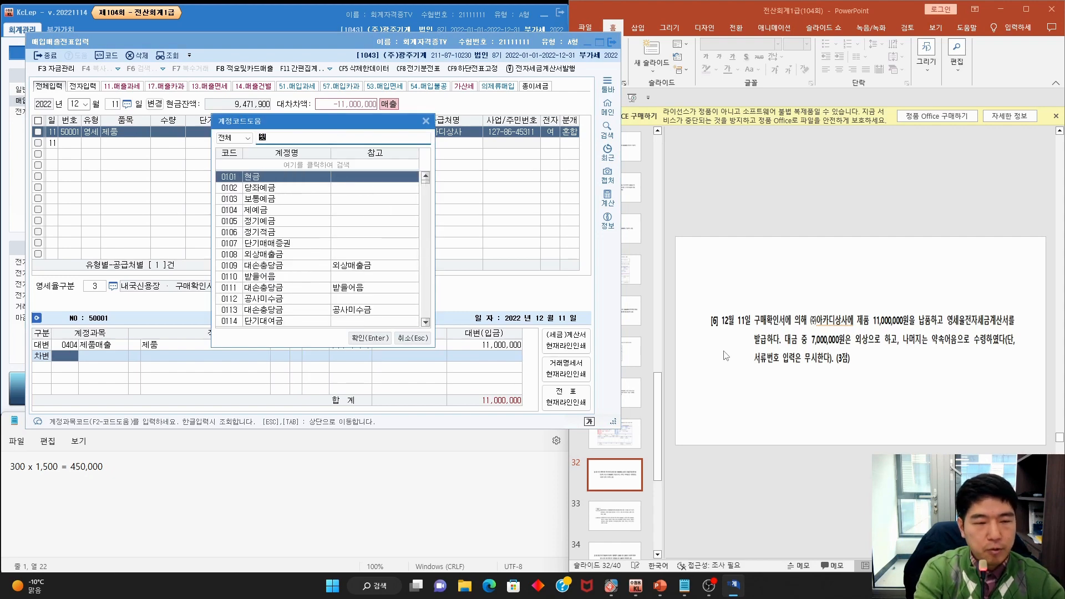
pyautogui.write('외상매')
pyautogui.press('Return')
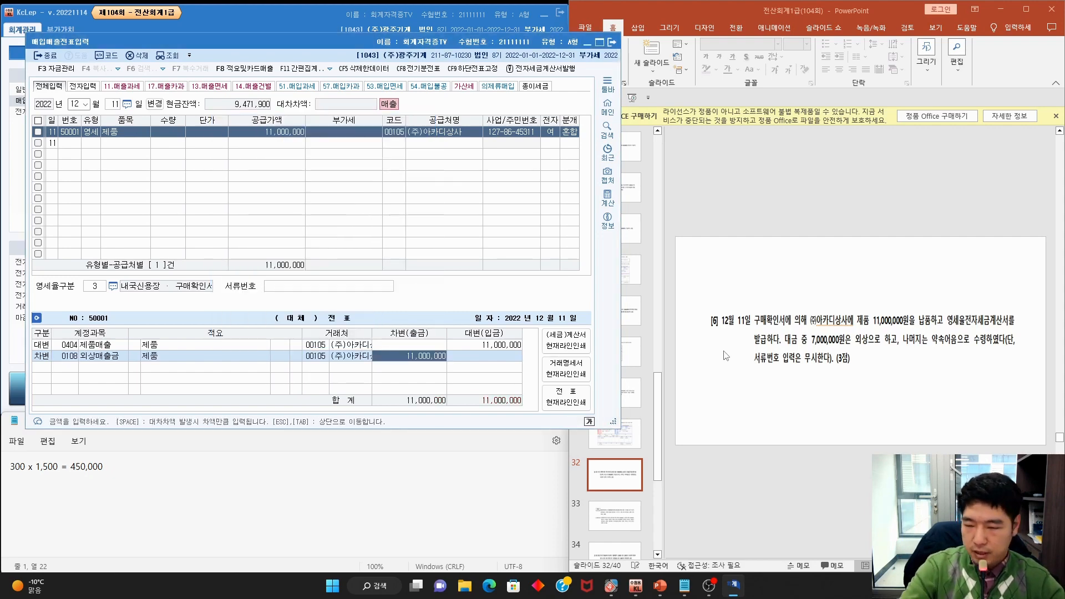
pyautogui.write('7')
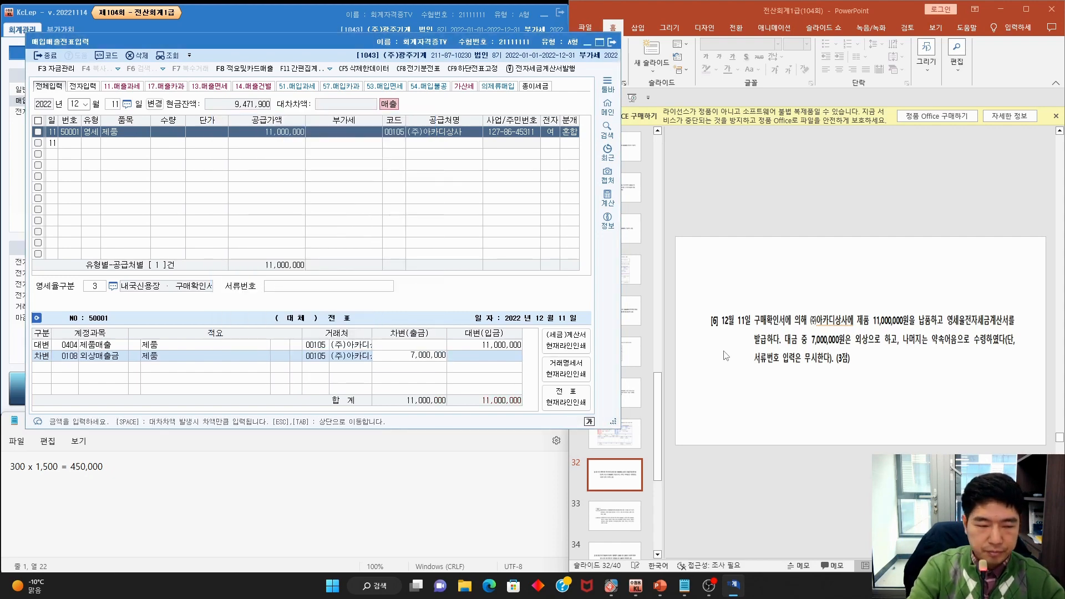
pyautogui.press('Return')
# Debit 0110 받을어음 for the remaining 4,000,000 to balance against 제품매출 11,000,000
pyautogui.write('3')
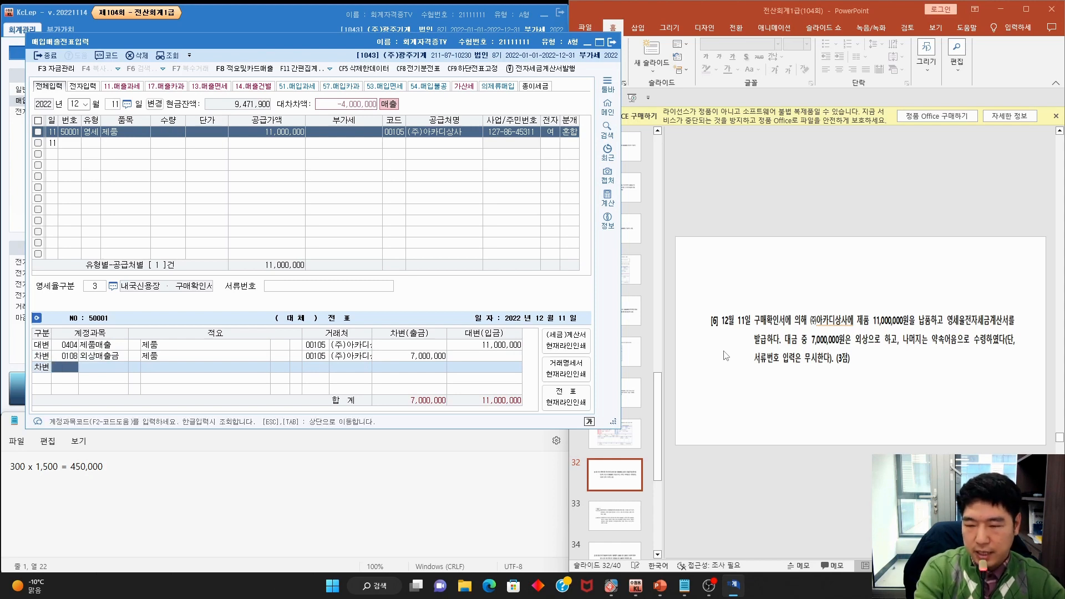
pyautogui.press('F2')
pyautogui.write('받을')
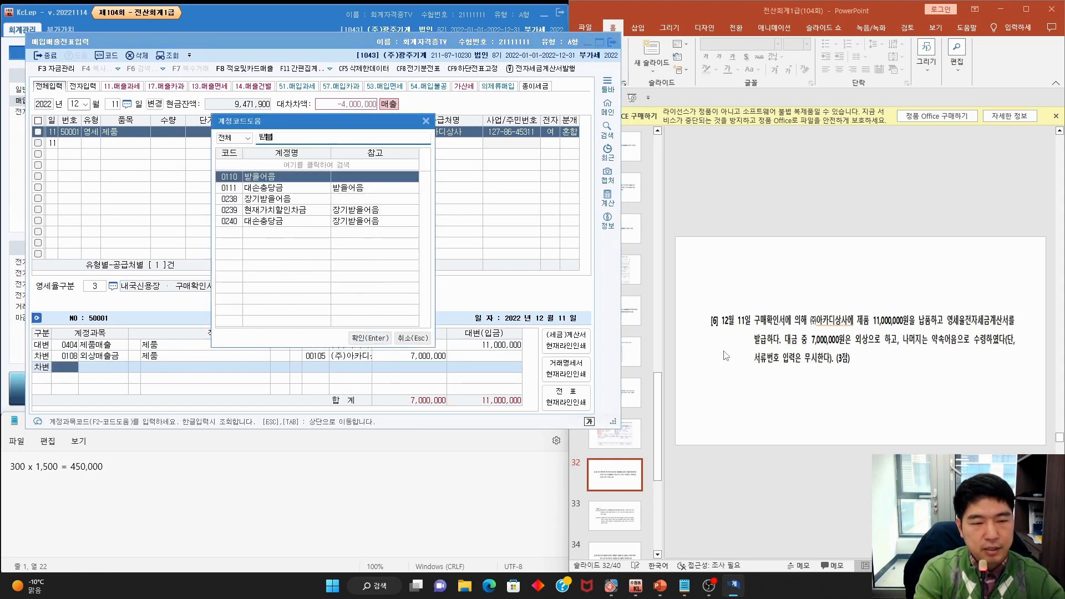
pyautogui.press('Return')
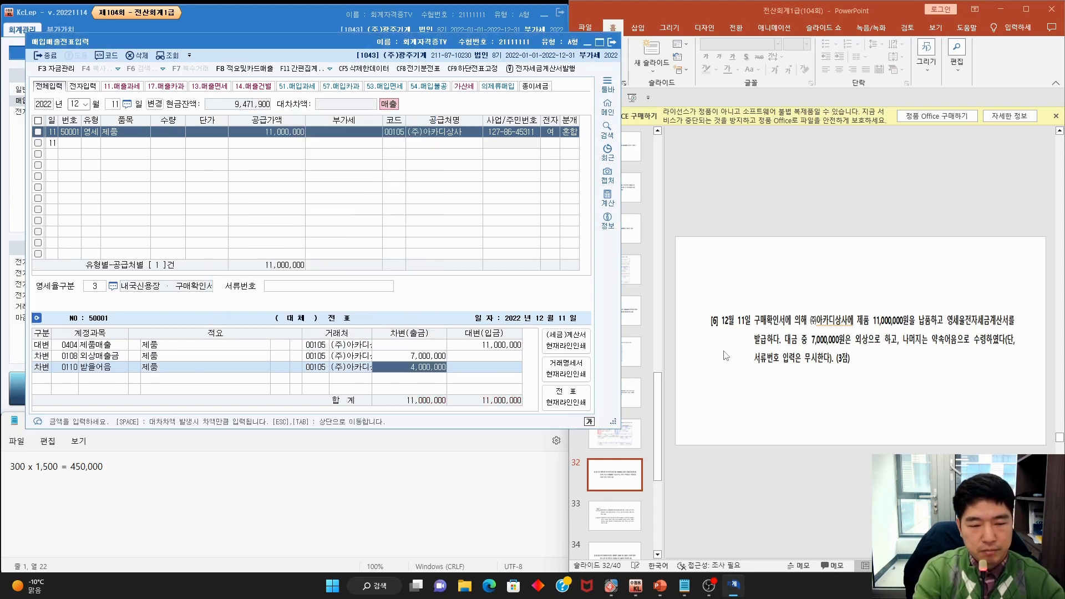
pyautogui.click(719, 390)
pyautogui.scroll(-1, 721, 390)
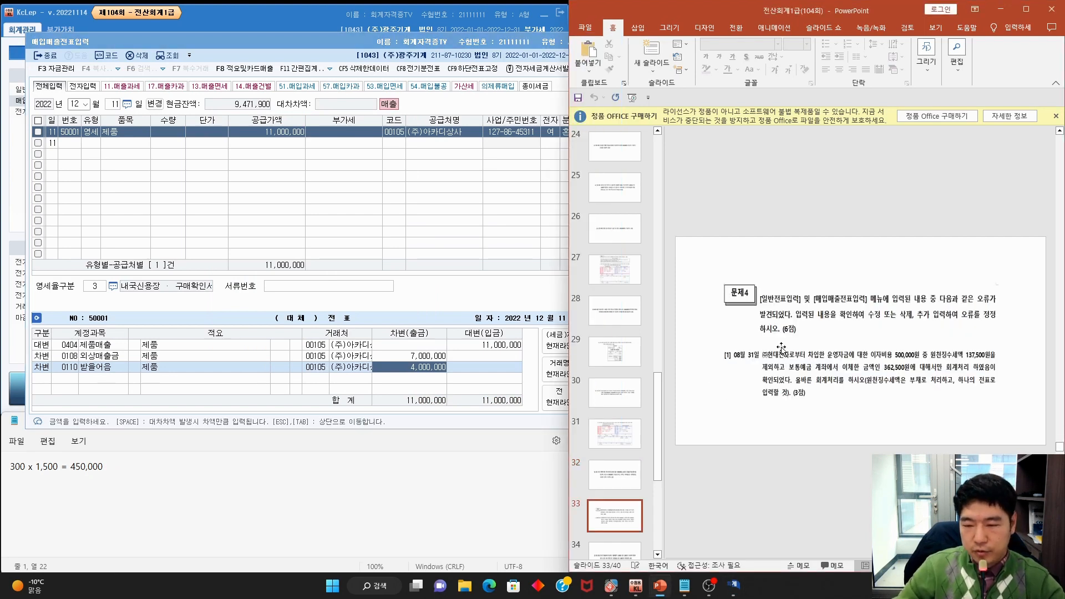
# Annotate Problem 4 item [1]: 08/31 interest 500,000, 137,500 withheld as liability, 362,500 deposited
pyautogui.moveTo(756, 321)
pyautogui.mouseDown()
pyautogui.moveTo(788, 306)
pyautogui.moveTo(834, 320)
pyautogui.moveTo(869, 306)
pyautogui.moveTo(942, 307)
pyautogui.moveTo(969, 280)
pyautogui.moveTo(962, 307)
pyautogui.moveTo(788, 322)
pyautogui.mouseUp()
pyautogui.press('Escape')
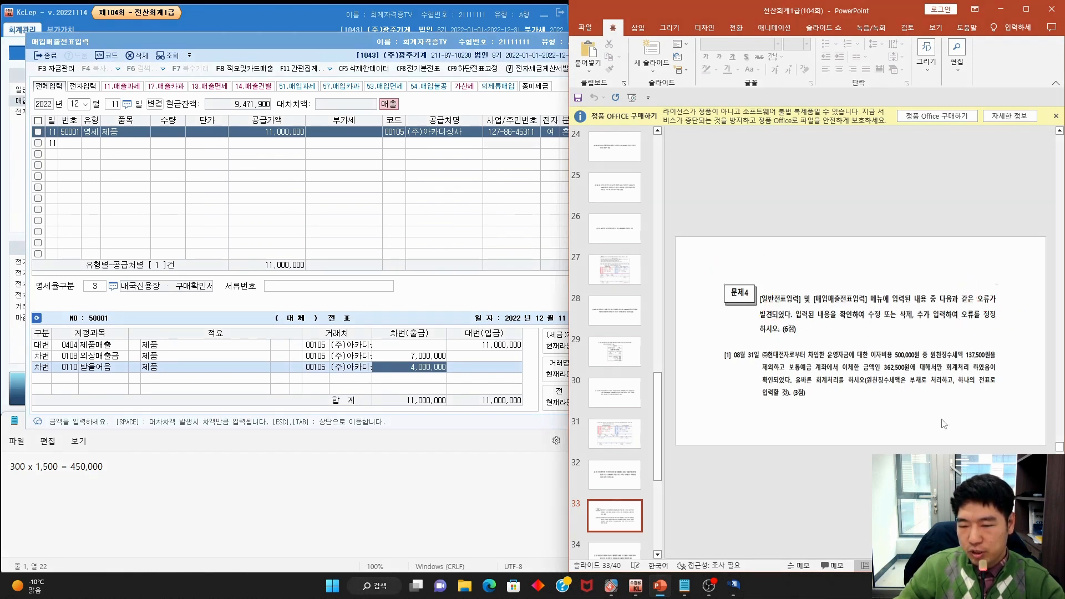
pyautogui.scroll(2, 944, 424)
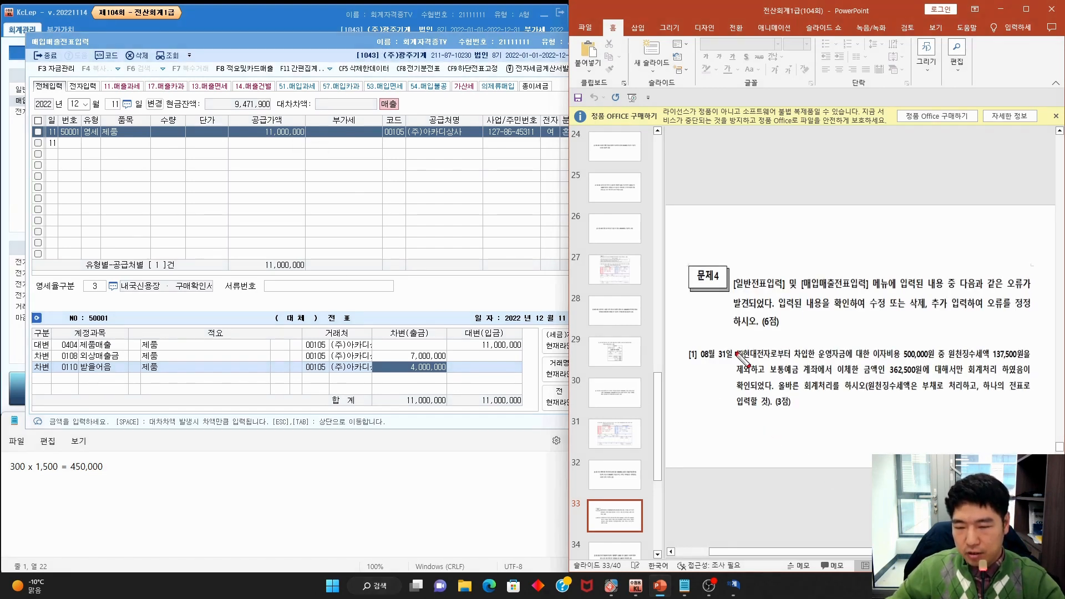
pyautogui.moveTo(729, 359)
pyautogui.mouseDown()
pyautogui.moveTo(771, 376)
pyautogui.moveTo(857, 375)
pyautogui.moveTo(898, 361)
pyautogui.moveTo(1024, 359)
pyautogui.mouseUp()
pyautogui.moveTo(719, 374); pyautogui.dragTo(1036, 373)
pyautogui.moveTo(729, 393); pyautogui.dragTo(743, 392)
pyautogui.moveTo(806, 370)
pyautogui.mouseDown()
pyautogui.moveTo(765, 395)
pyautogui.moveTo(957, 396)
pyautogui.moveTo(912, 384)
pyautogui.moveTo(906, 395)
pyautogui.mouseUp()
pyautogui.moveTo(977, 396); pyautogui.dragTo(1046, 396)
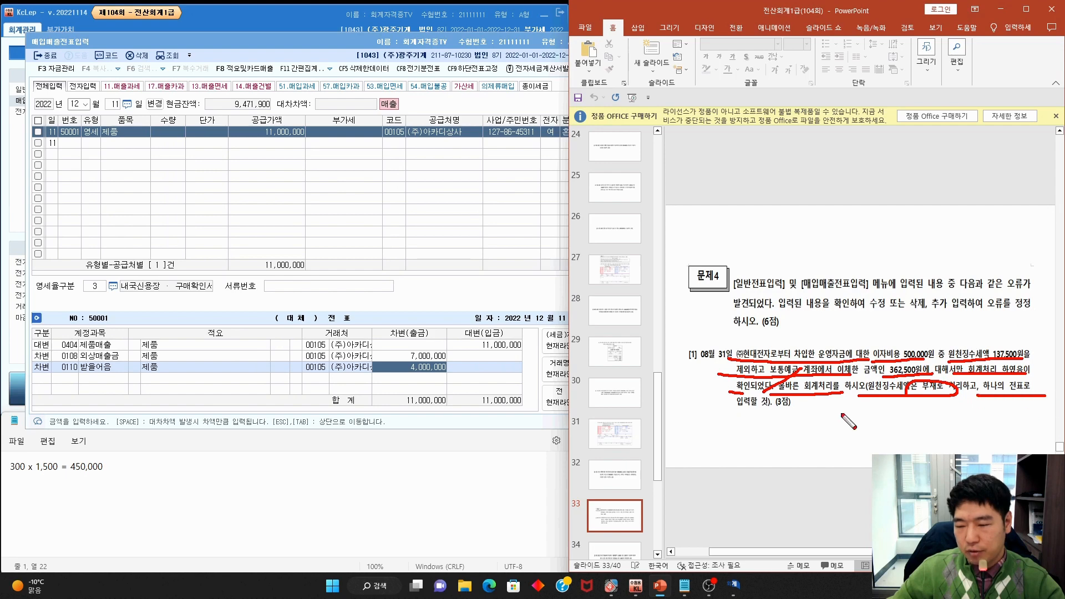
pyautogui.press('Escape')
pyautogui.click(192, 42)
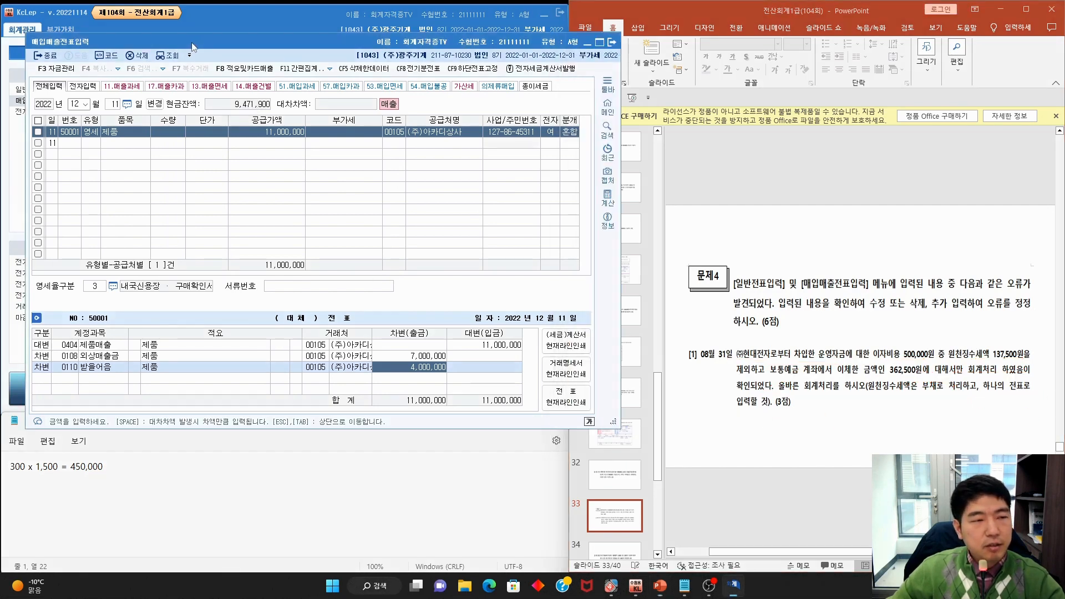
# Open the 08/31 general voucher and change the 이자비용 debit from 362,500 to 500,000
pyautogui.click(612, 42)
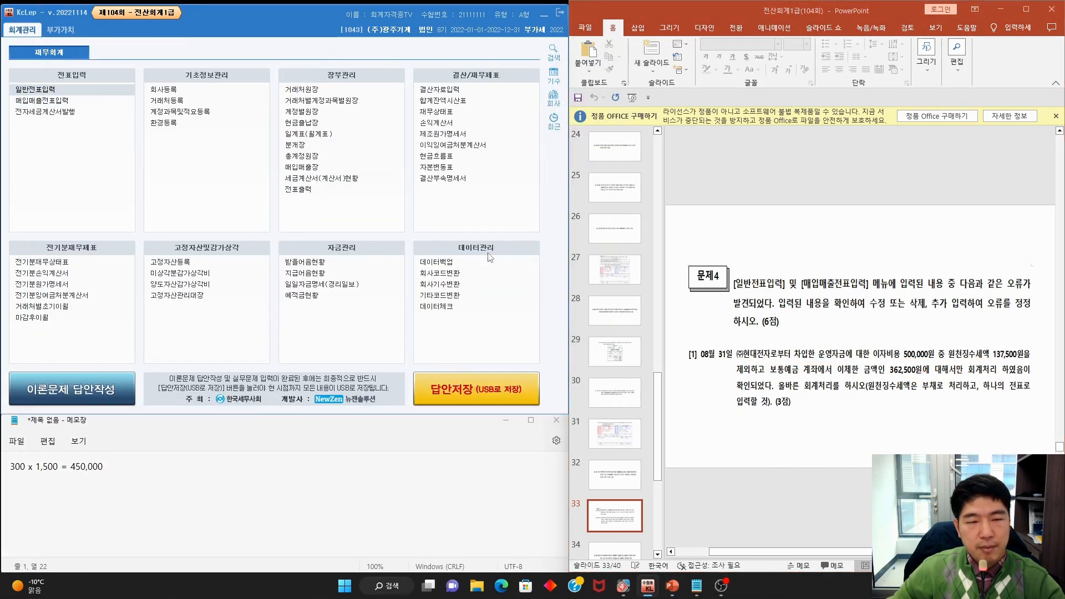
pyautogui.write('8')
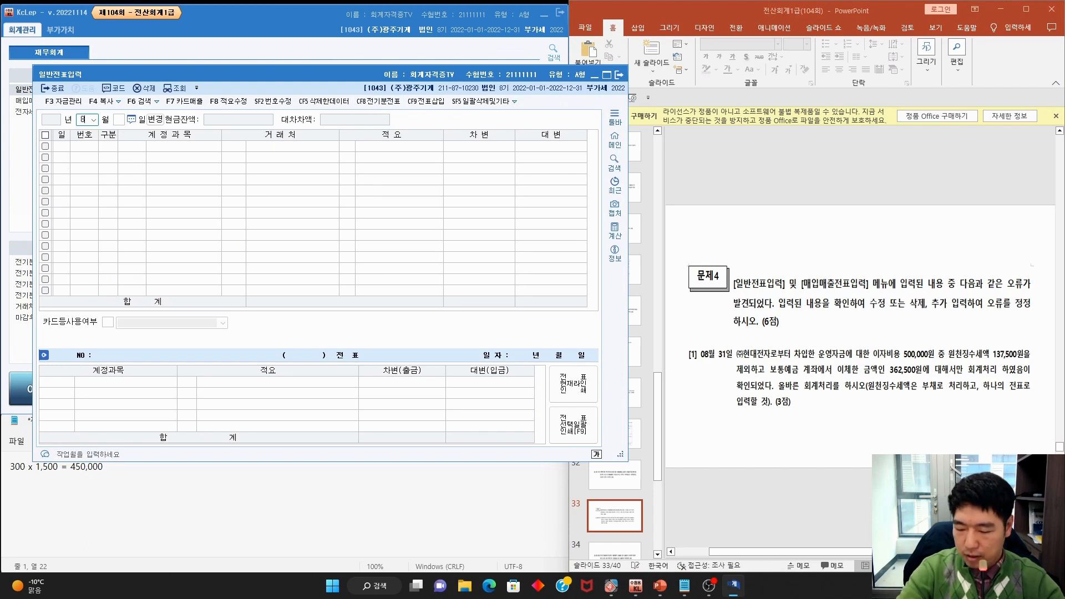
pyautogui.press('Return')
pyautogui.write('31')
pyautogui.press('Return')
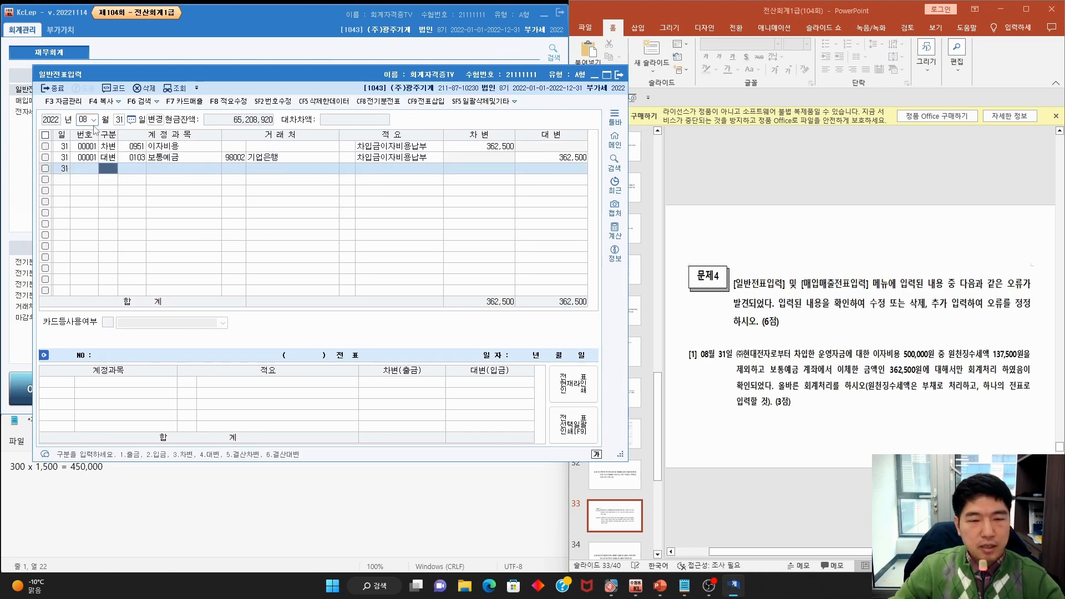
pyautogui.click(495, 147)
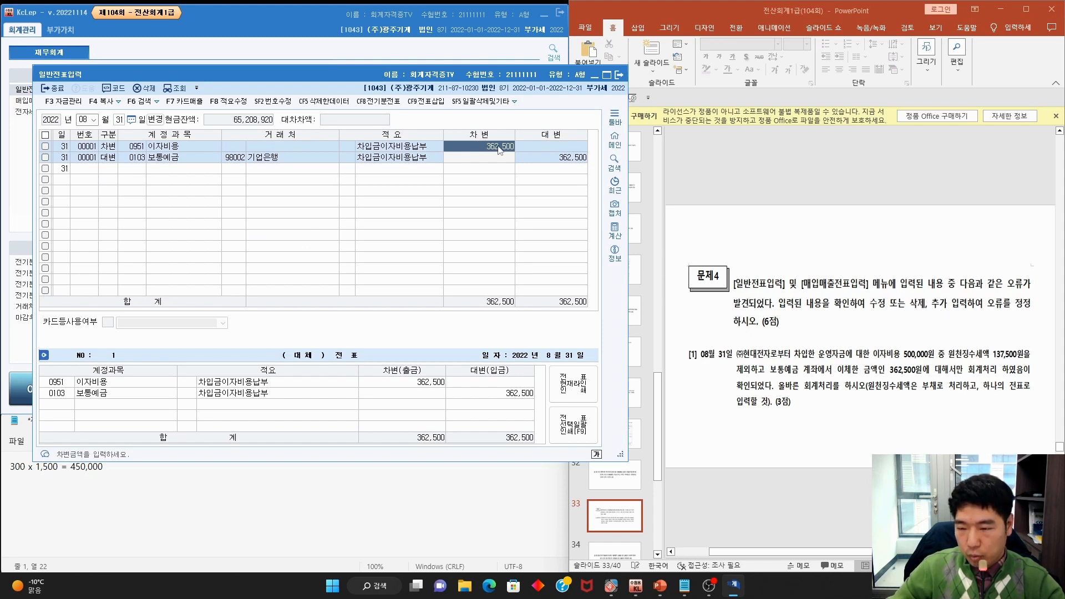
pyautogui.write('50')
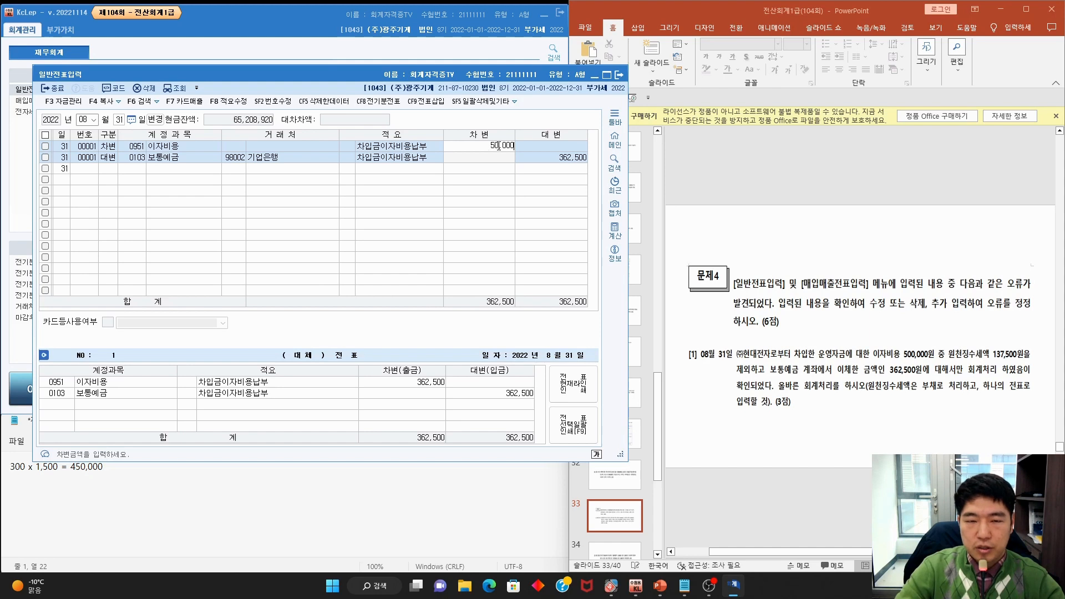
pyautogui.write('0,000')
pyautogui.press('Return')
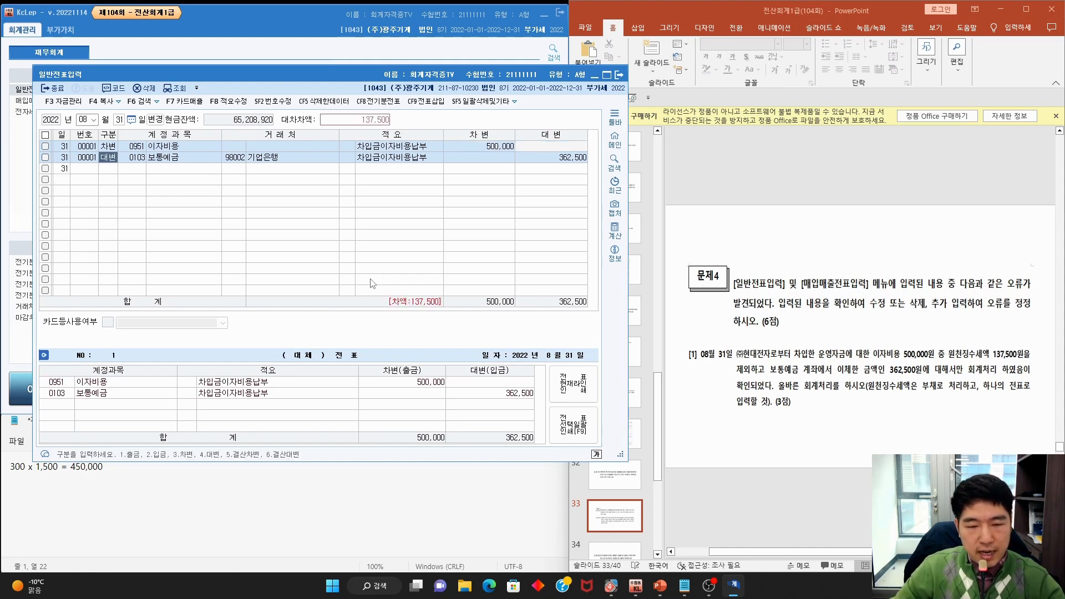
# Add a 대변 line crediting 0254 예수금 137,500
pyautogui.click(112, 173)
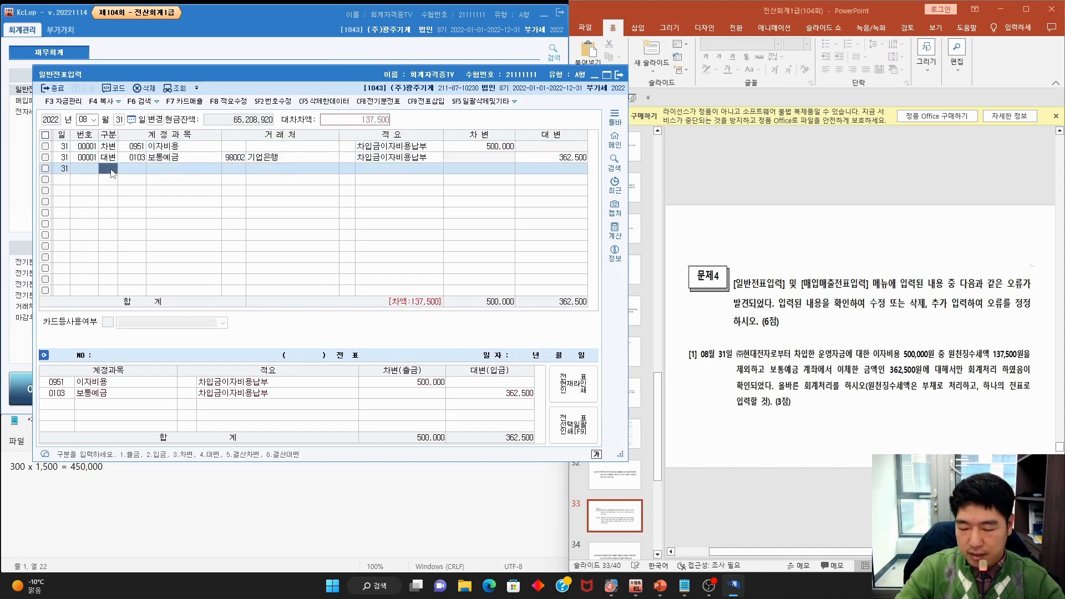
pyautogui.write('4 ')
pyautogui.write('예')
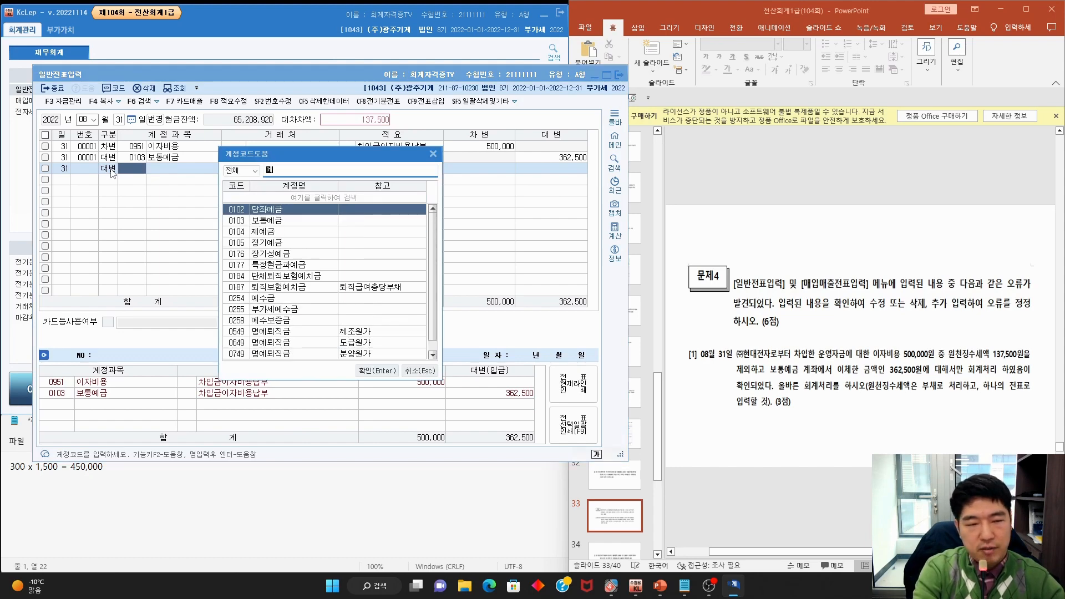
pyautogui.write('수금')
pyautogui.press('Return')
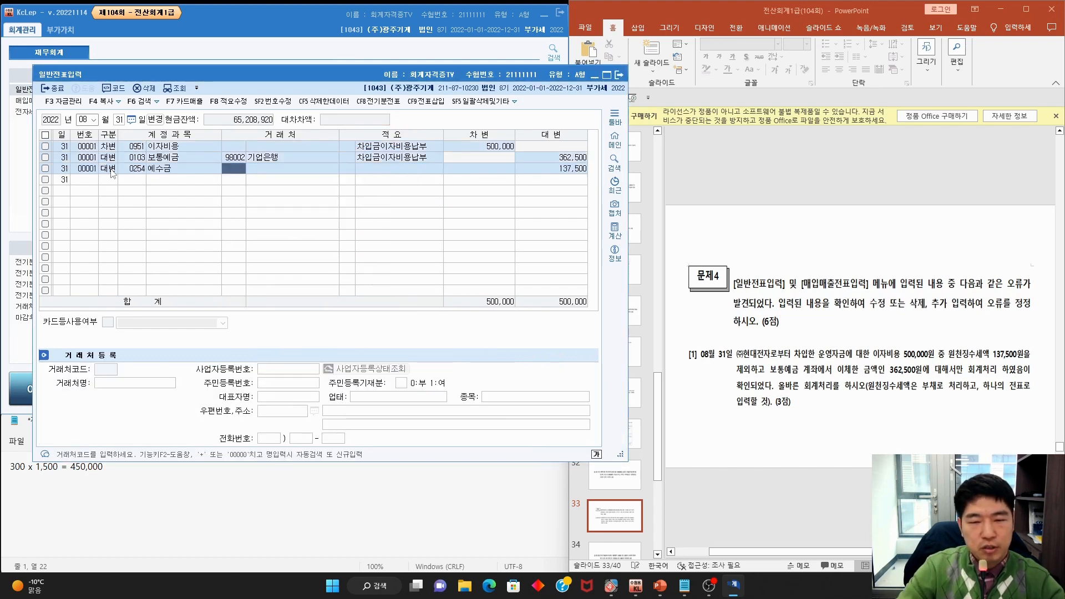
# Review item [2] on the next slide: the October 2 $3,000 export sale booked at 1,200
pyautogui.click(813, 264)
pyautogui.scroll(-1, 814, 264)
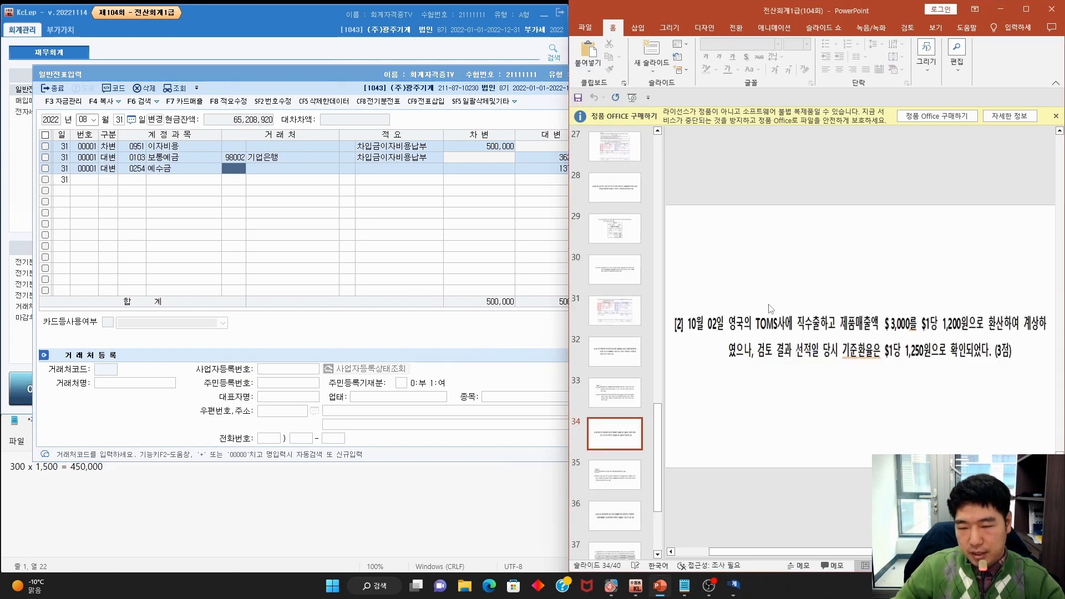
pyautogui.moveTo(720, 332)
pyautogui.mouseDown()
pyautogui.moveTo(688, 329)
pyautogui.moveTo(915, 332)
pyautogui.mouseUp()
pyautogui.moveTo(878, 331)
pyautogui.mouseDown()
pyautogui.moveTo(838, 316)
pyautogui.moveTo(966, 337)
pyautogui.moveTo(1031, 334)
pyautogui.mouseUp()
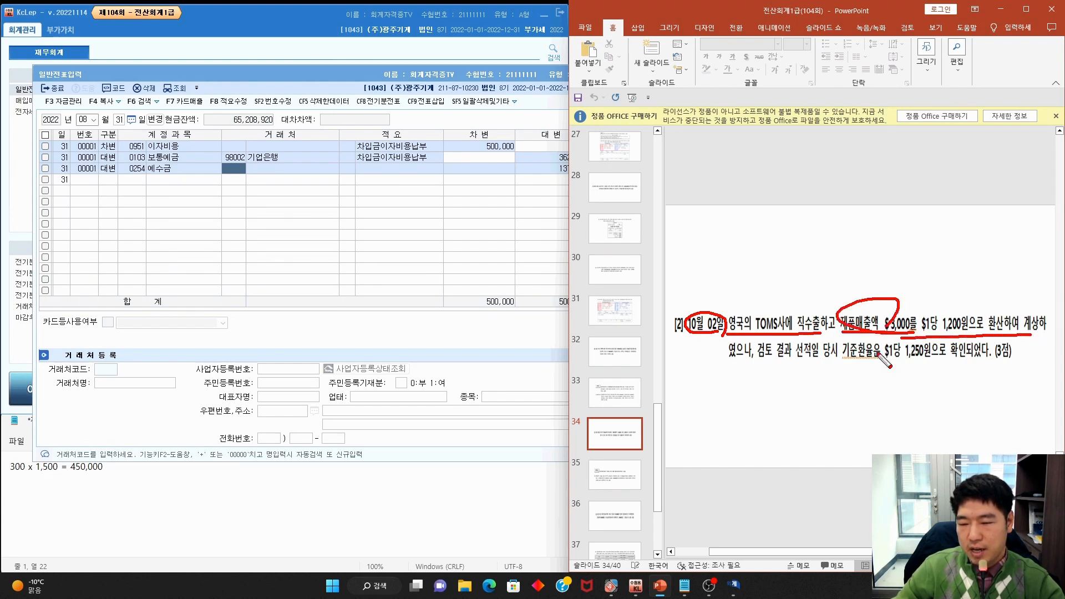
pyautogui.moveTo(737, 366)
pyautogui.mouseDown()
pyautogui.moveTo(855, 361)
pyautogui.moveTo(883, 337)
pyautogui.moveTo(868, 363)
pyautogui.moveTo(936, 337)
pyautogui.moveTo(936, 364)
pyautogui.mouseUp()
pyautogui.press('Escape')
# Correct the Notepad calculation to 3,000 x 1,250 = 3,750,000
pyautogui.click(103, 476)
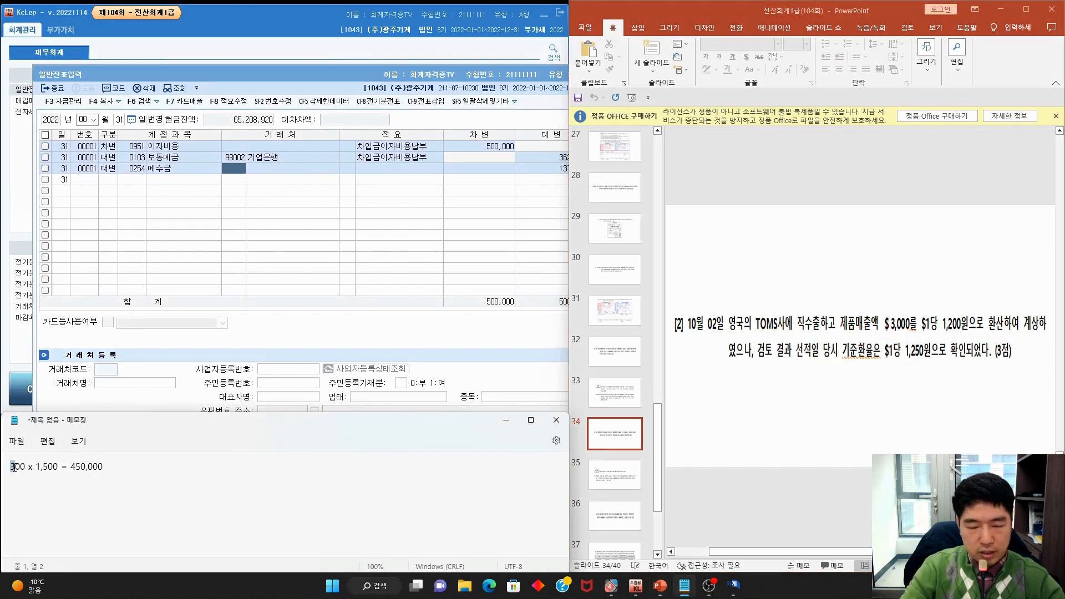
pyautogui.write(',0')
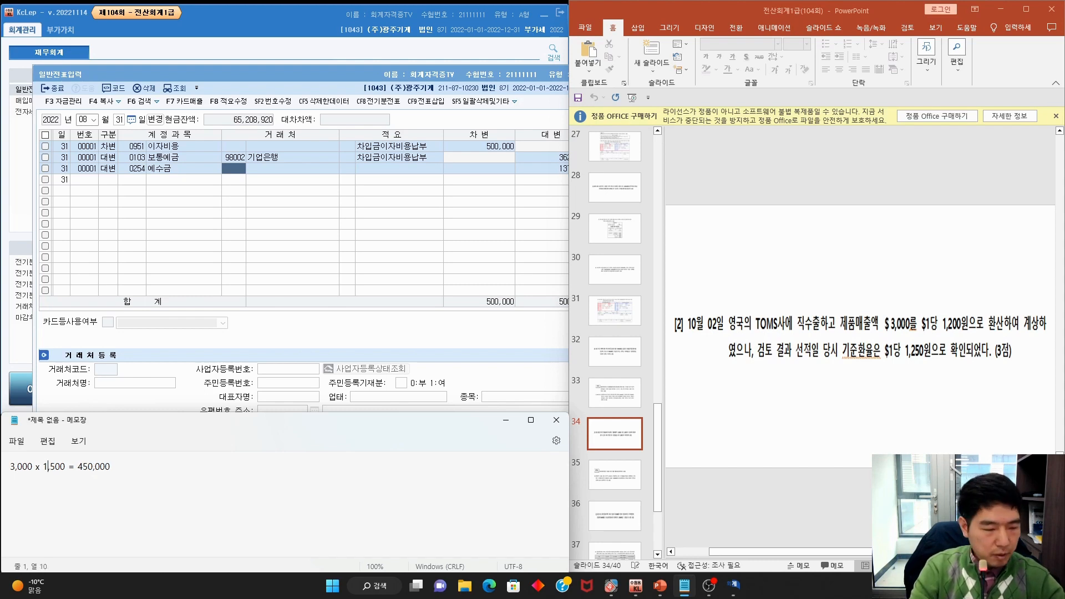
pyautogui.write('25')
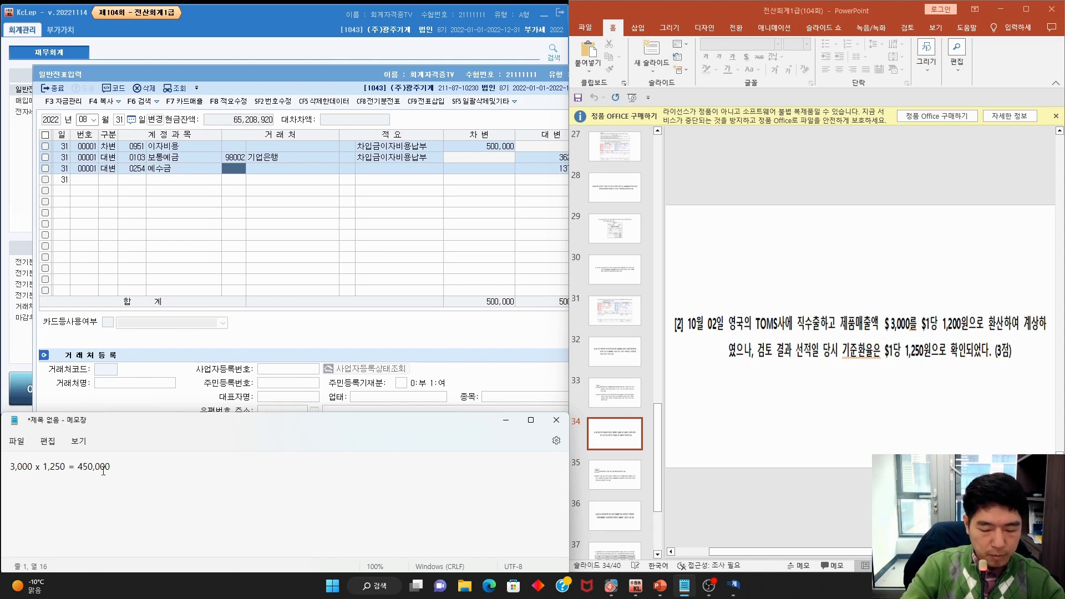
pyautogui.press('Right')
pyautogui.write('3,')
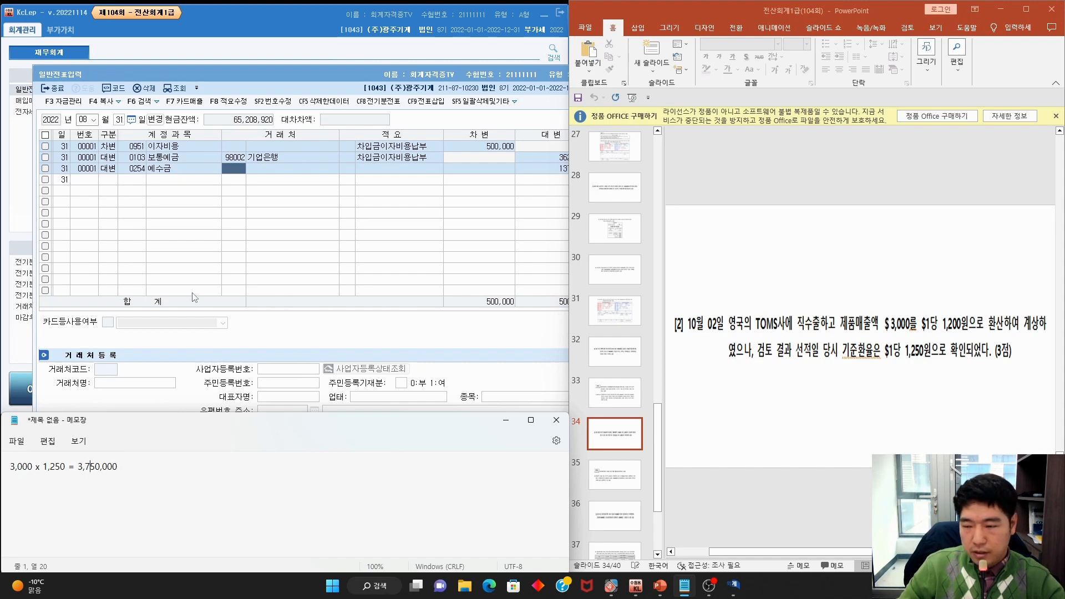
pyautogui.click(253, 79)
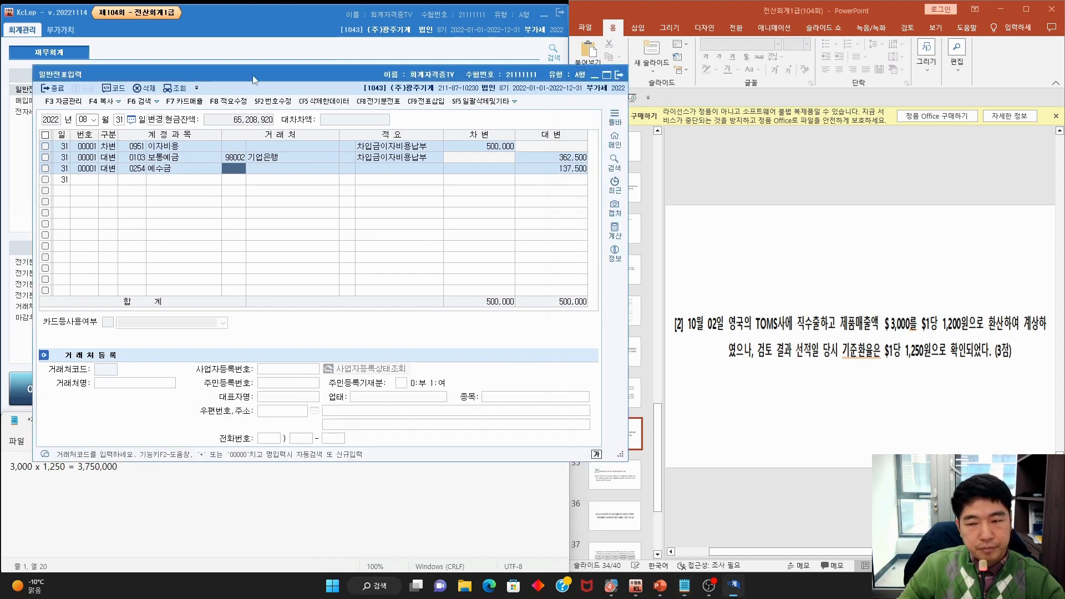
# Switch to 매입매출전표입력 and load the October 2 entries
pyautogui.click(620, 74)
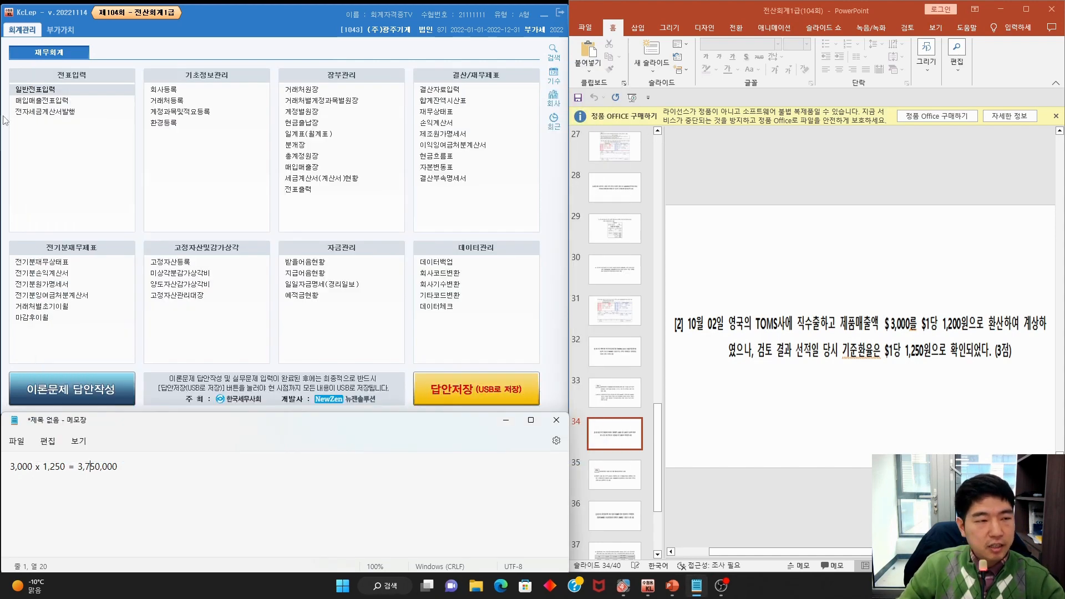
pyautogui.click(45, 102)
pyautogui.write('10')
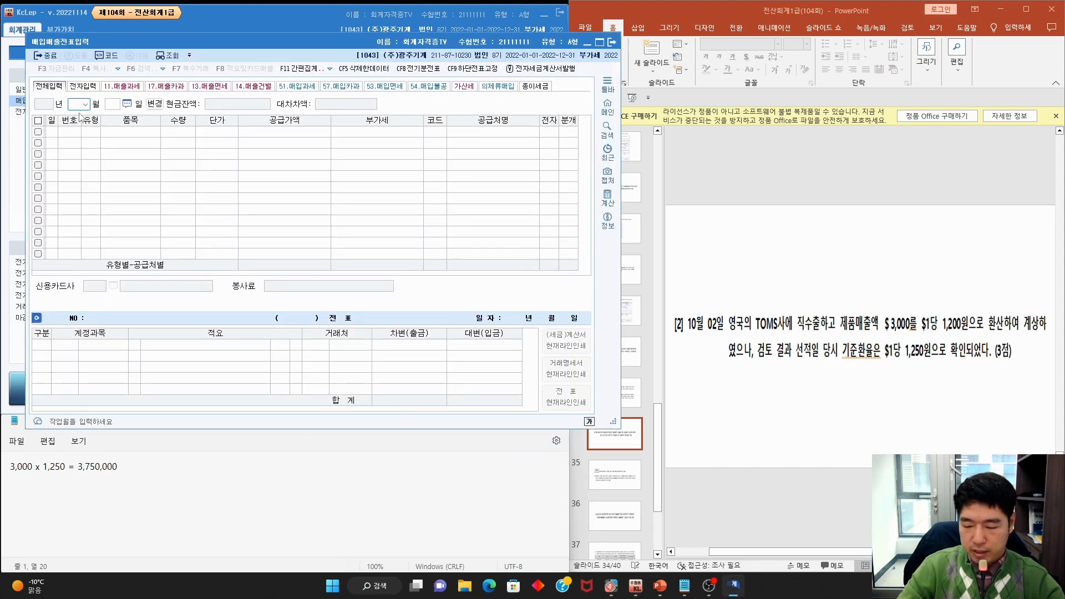
pyautogui.press('Return')
pyautogui.write('2')
pyautogui.press('Return')
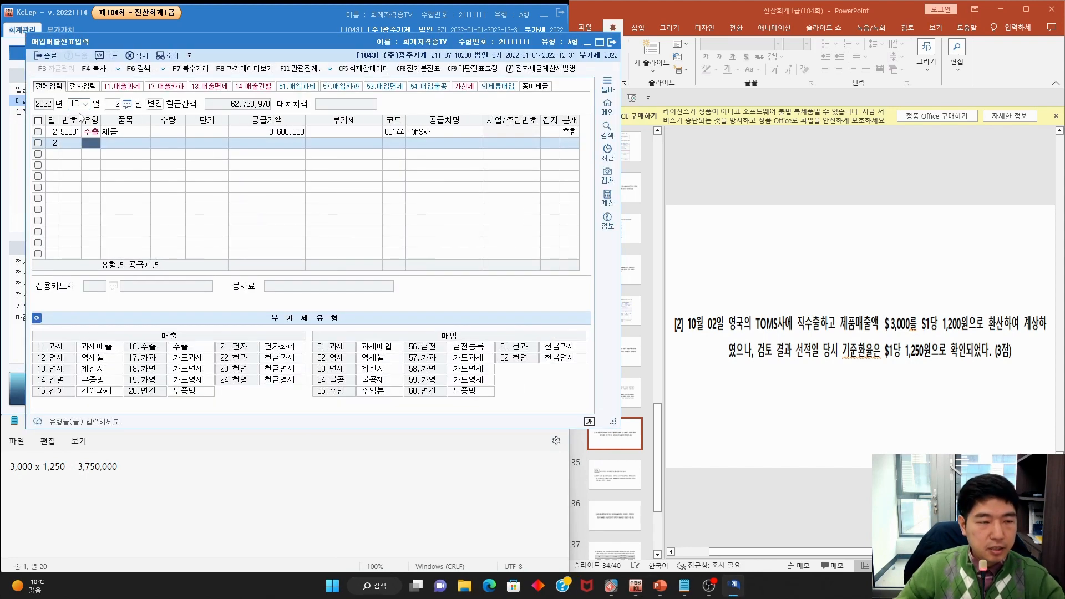
# Change the TOMS사 export sale's supply amount to 3,750,000
pyautogui.click(176, 135)
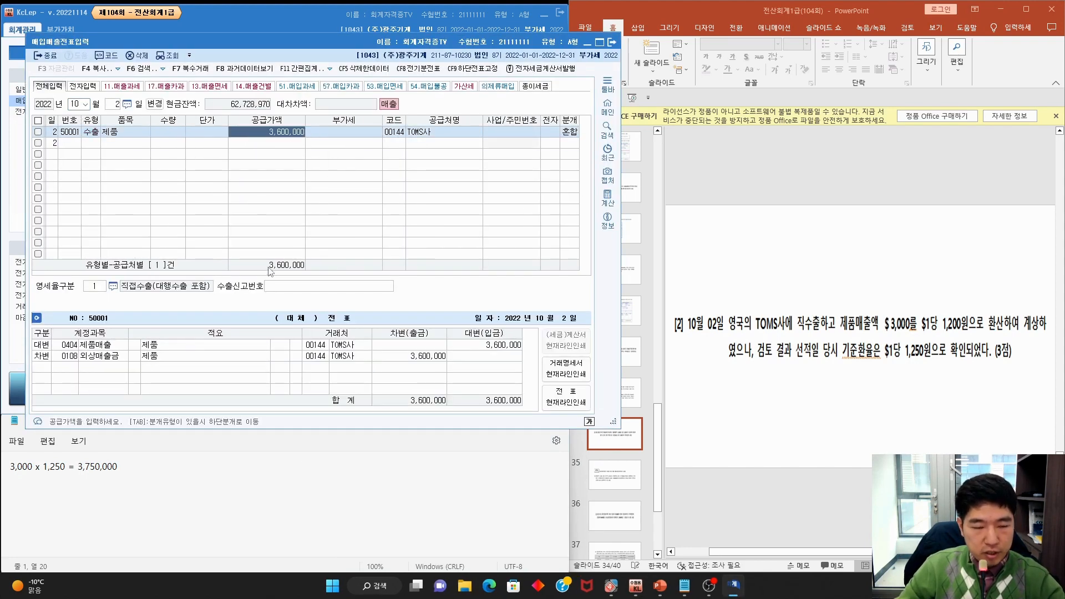
pyautogui.click(140, 493)
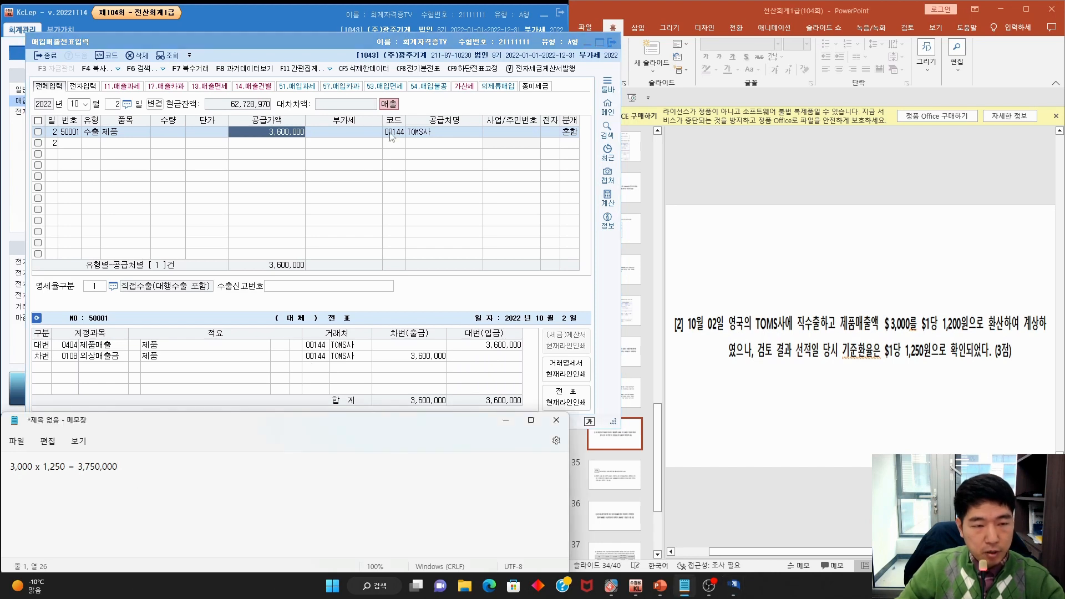
pyautogui.click(281, 136)
pyautogui.write('3,')
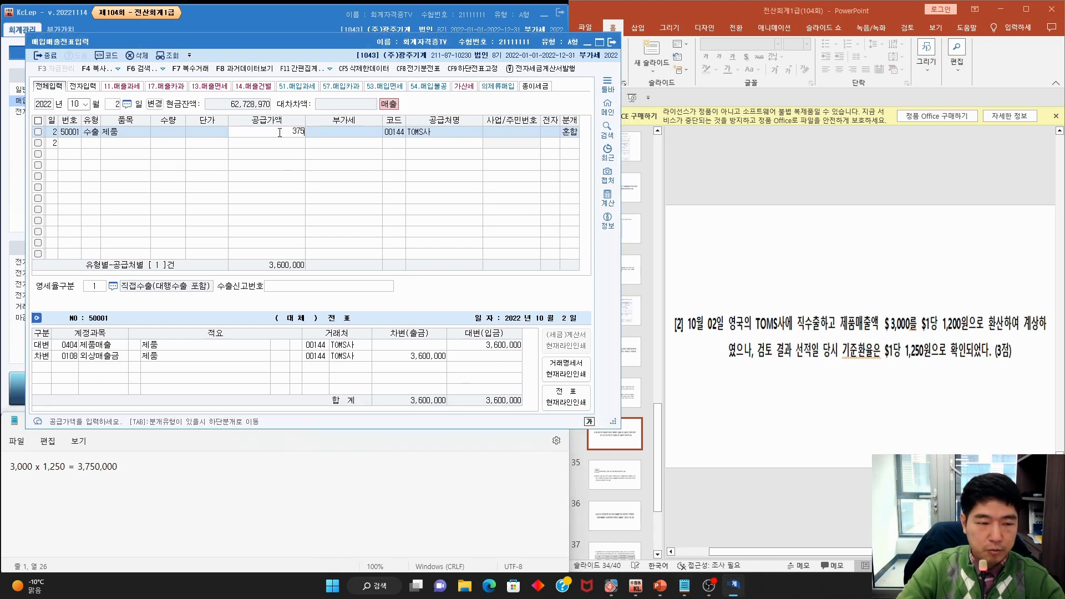
pyautogui.write('750,000')
pyautogui.press('Return')
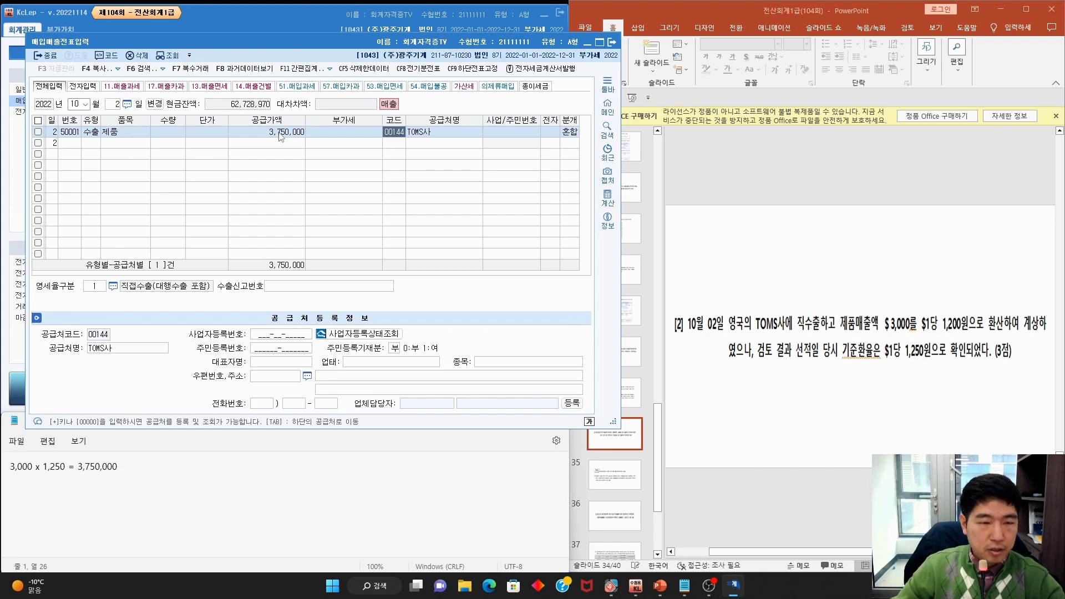
# Check the sale's updated journal lines and VAT type, then move the slides on
pyautogui.click(259, 137)
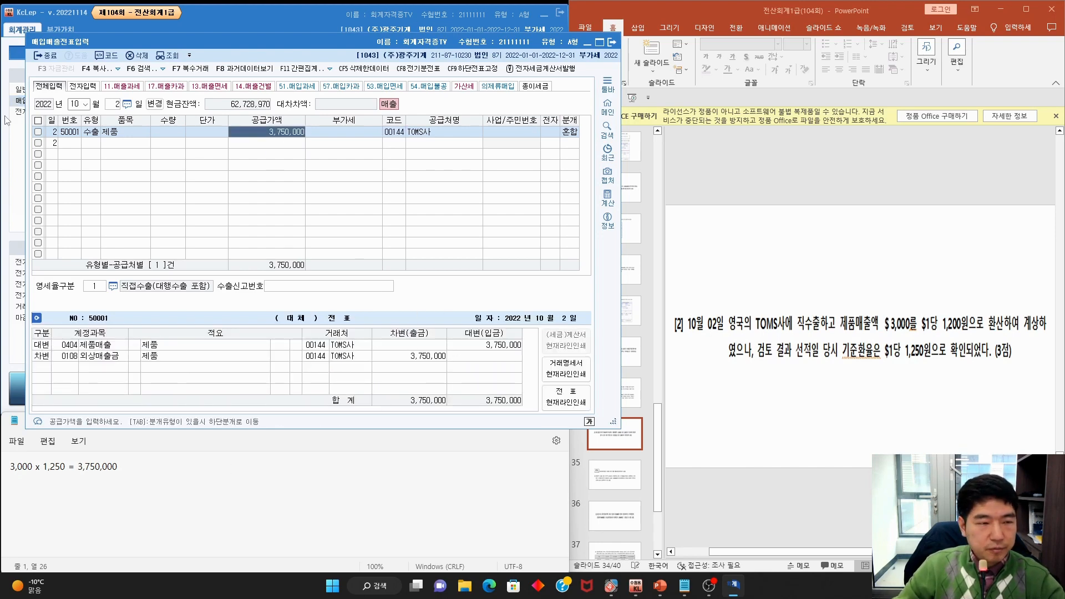
pyautogui.click(98, 131)
pyautogui.click(299, 135)
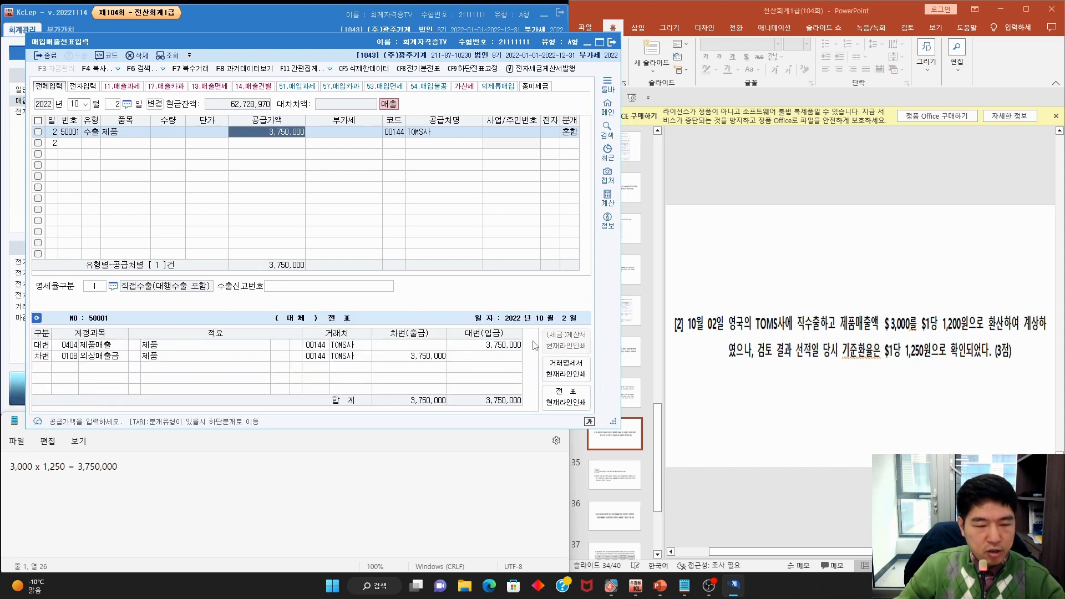
pyautogui.click(889, 349)
pyautogui.scroll(-1, 889, 348)
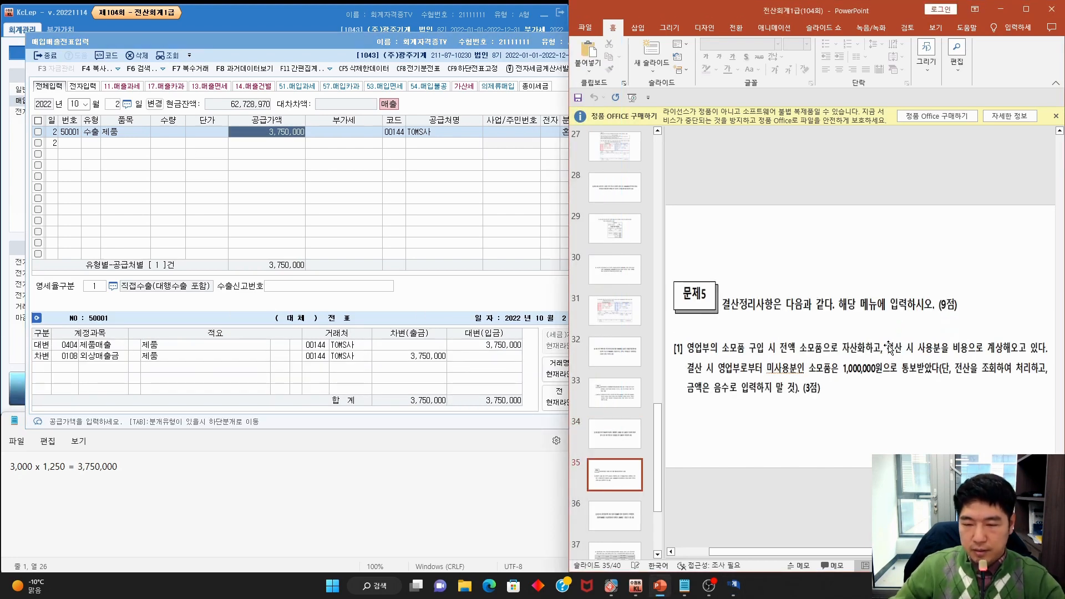
# Mark up Problem 5 item [1] on 1,000,000 unused 소모품, erase the ink, and close 매입매출전표입력
pyautogui.hotkey('ctrl', '2')
pyautogui.moveTo(778, 314)
pyautogui.mouseDown()
pyautogui.moveTo(776, 288)
pyautogui.moveTo(777, 315)
pyautogui.mouseUp()
pyautogui.press('Escape')
pyautogui.hotkey('ctrl', '2')
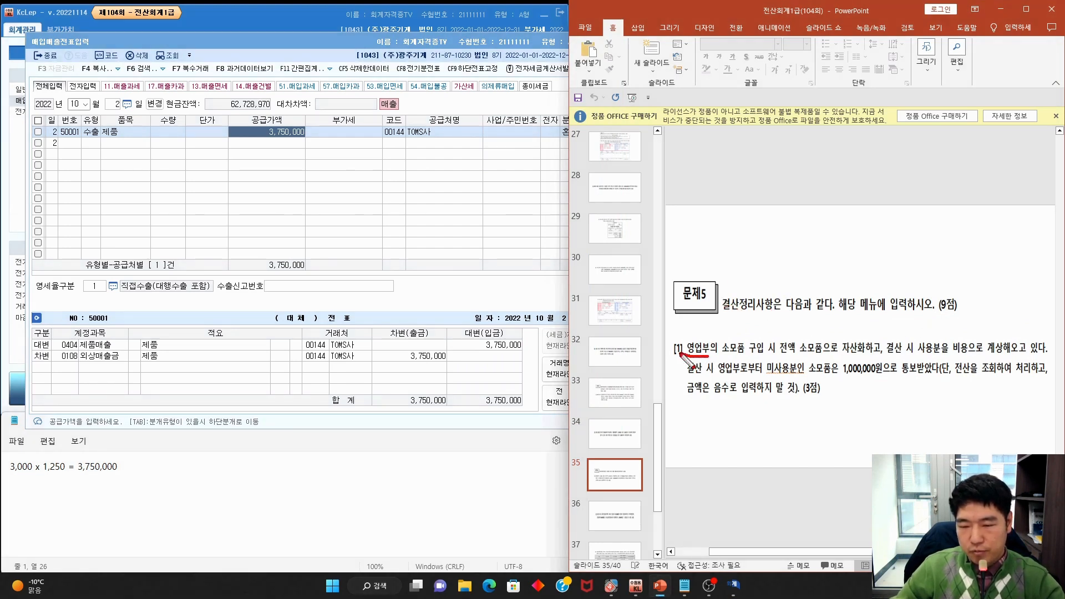
pyautogui.moveTo(694, 342)
pyautogui.mouseDown()
pyautogui.moveTo(694, 355)
pyautogui.moveTo(754, 368)
pyautogui.mouseUp()
pyautogui.moveTo(781, 358); pyautogui.dragTo(1024, 353)
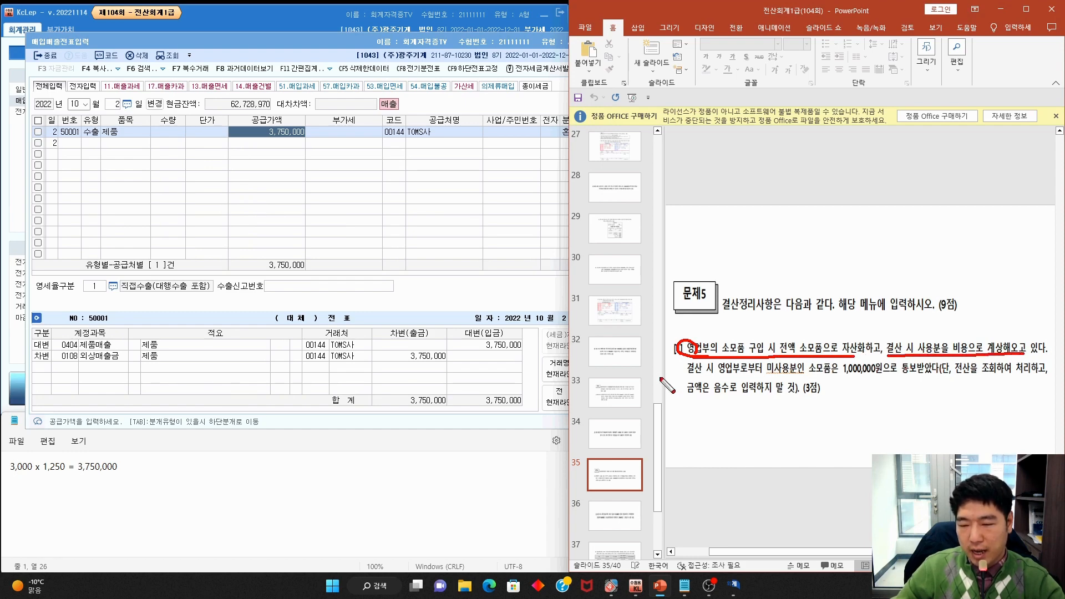
pyautogui.moveTo(674, 376); pyautogui.dragTo(922, 375)
pyautogui.moveTo(957, 378); pyautogui.dragTo(1030, 378)
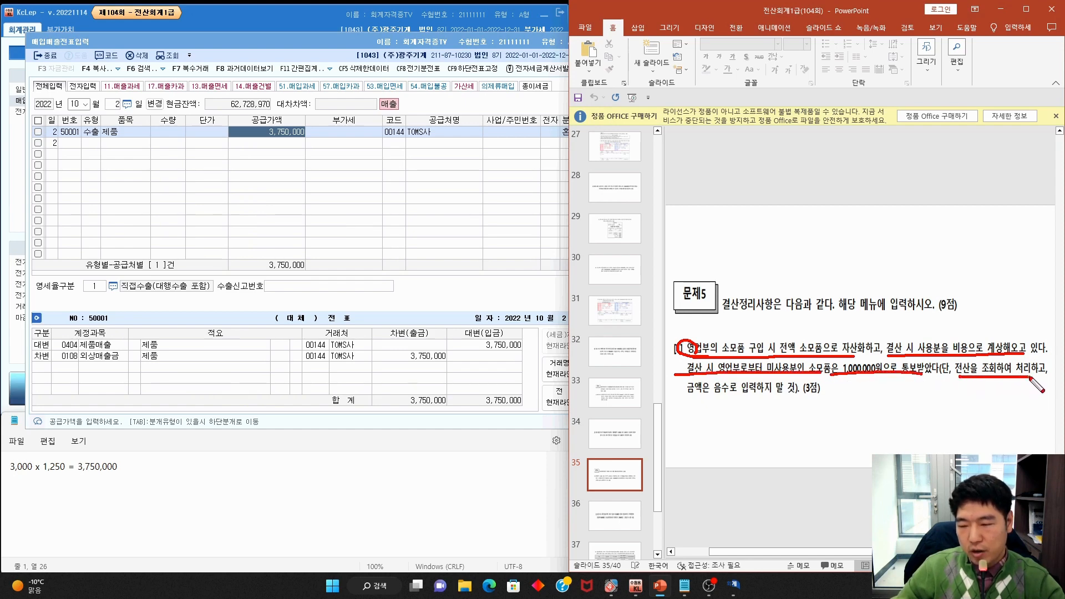
pyautogui.moveTo(682, 400); pyautogui.dragTo(789, 400)
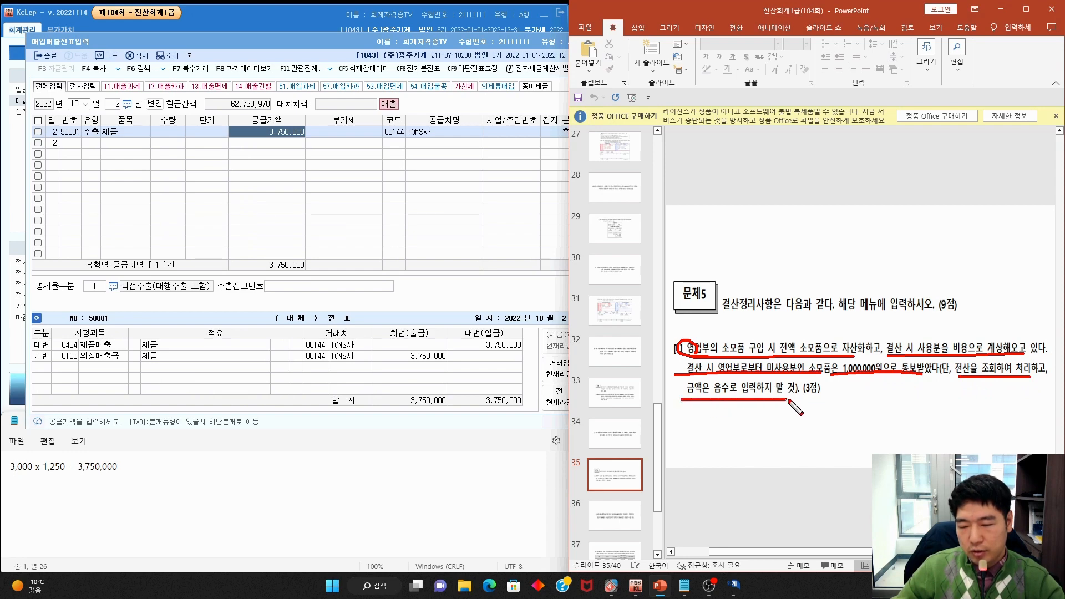
pyautogui.press('Escape')
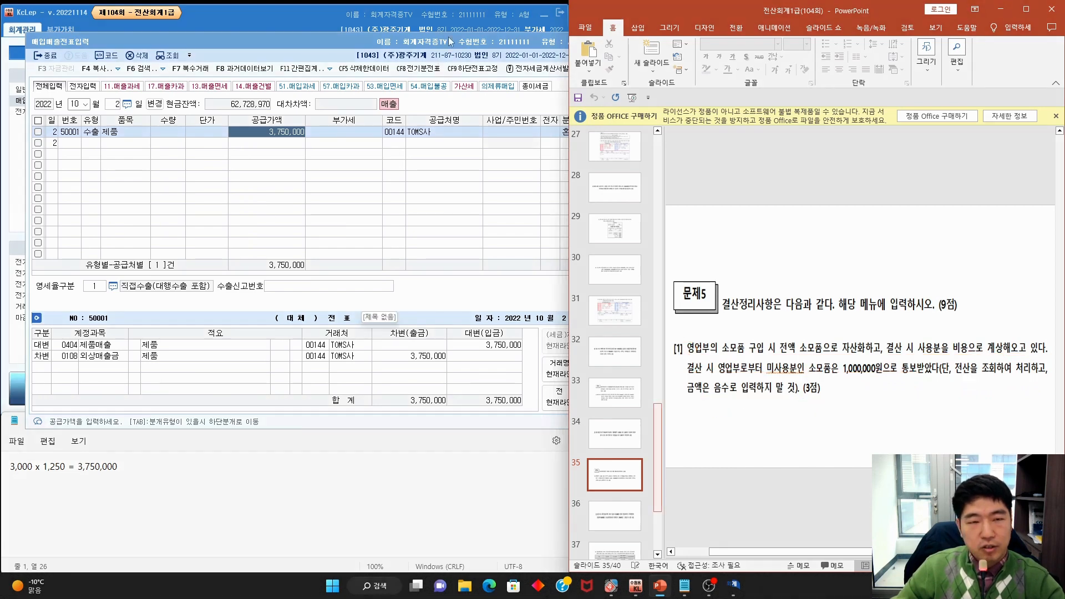
pyautogui.click(448, 37)
pyautogui.press('Escape')
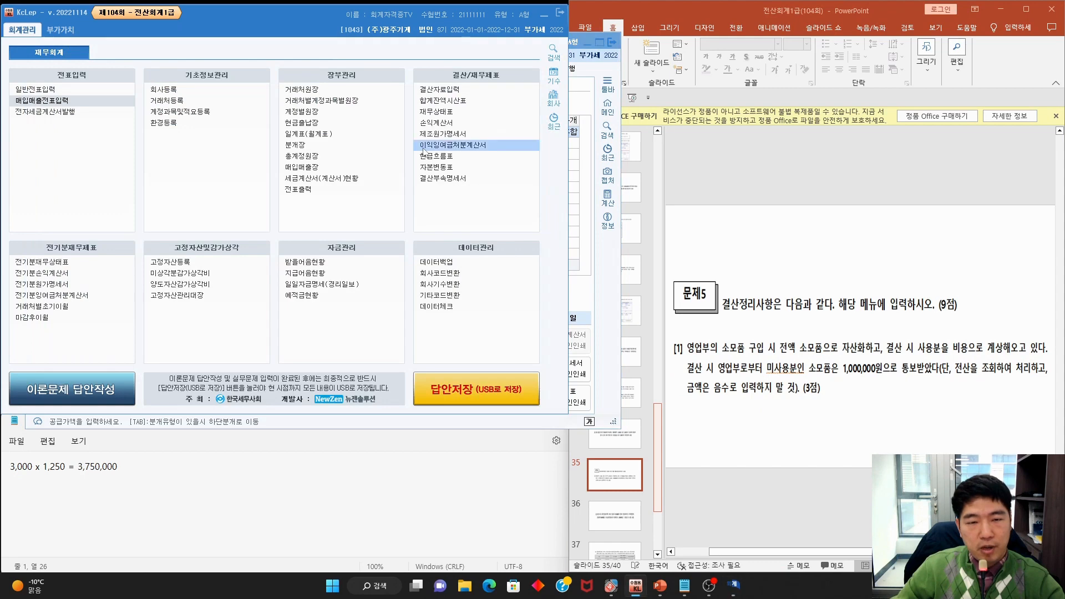
pyautogui.click(454, 115)
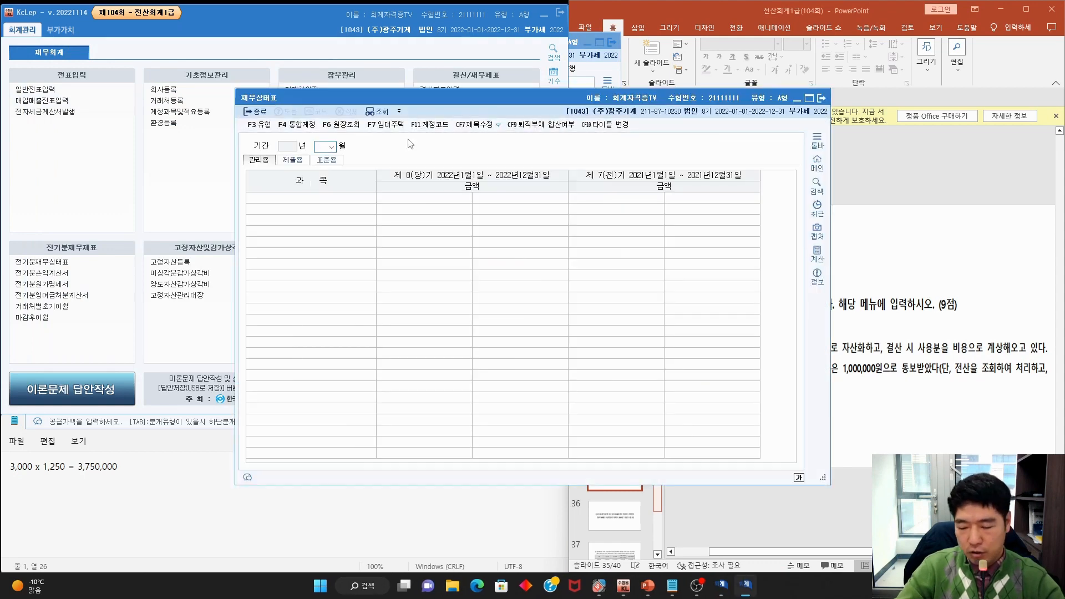
pyautogui.press('Return')
pyautogui.press('Return')
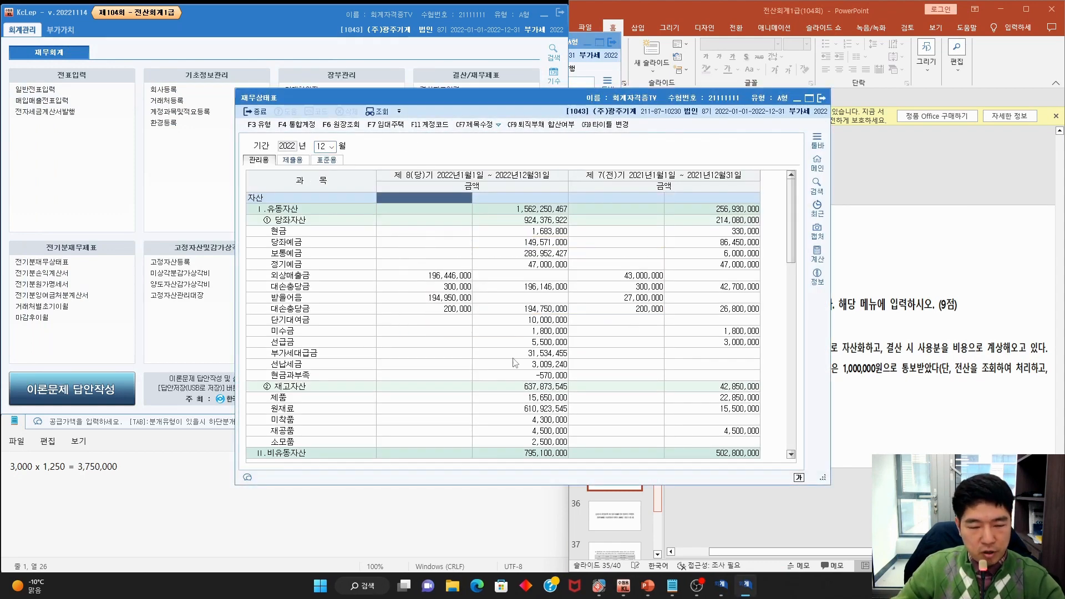
pyautogui.hotkey('ctrl', '2')
pyautogui.moveTo(301, 454)
pyautogui.mouseDown()
pyautogui.moveTo(304, 443)
pyautogui.moveTo(297, 451)
pyautogui.mouseUp()
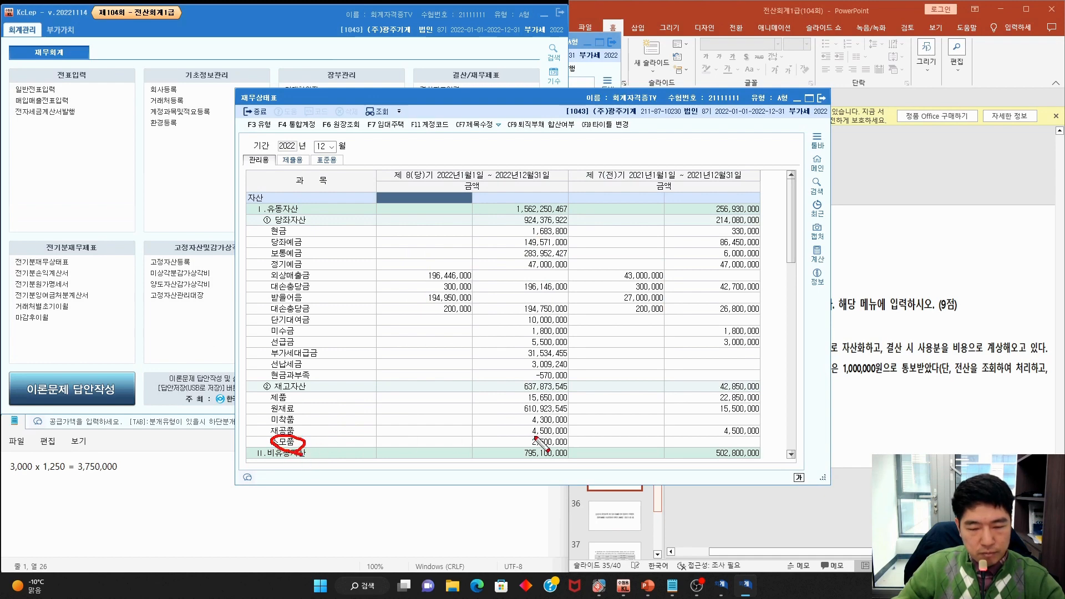
pyautogui.moveTo(569, 442)
pyautogui.mouseDown()
pyautogui.moveTo(548, 450)
pyautogui.moveTo(575, 451)
pyautogui.mouseUp()
pyautogui.press('Escape')
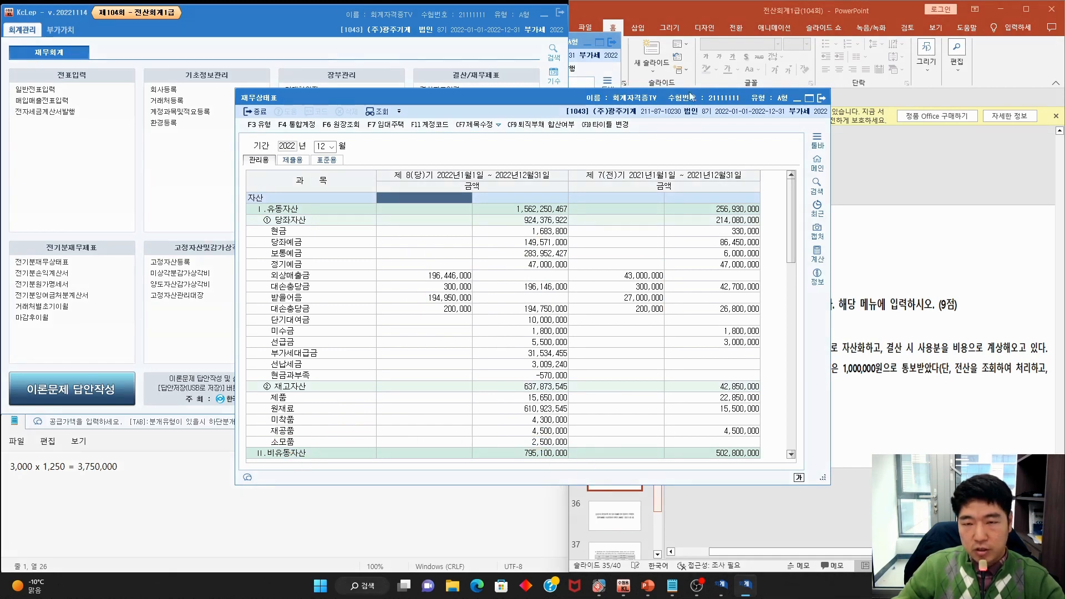
pyautogui.moveTo(691, 96); pyautogui.dragTo(512, 99)
pyautogui.hotkey('ctrl', '2')
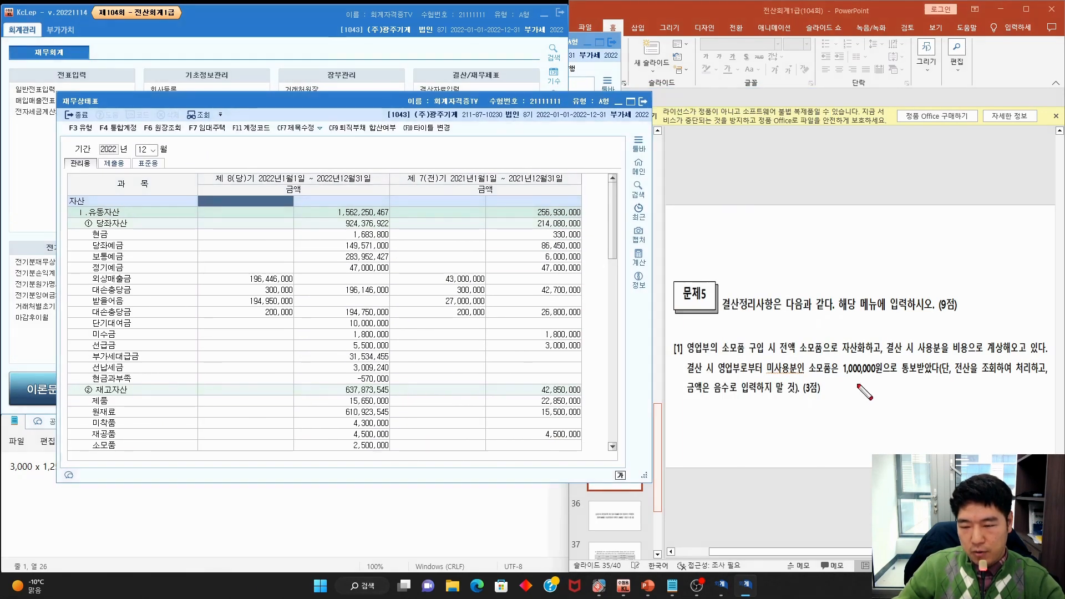
pyautogui.moveTo(874, 371); pyautogui.dragTo(877, 377)
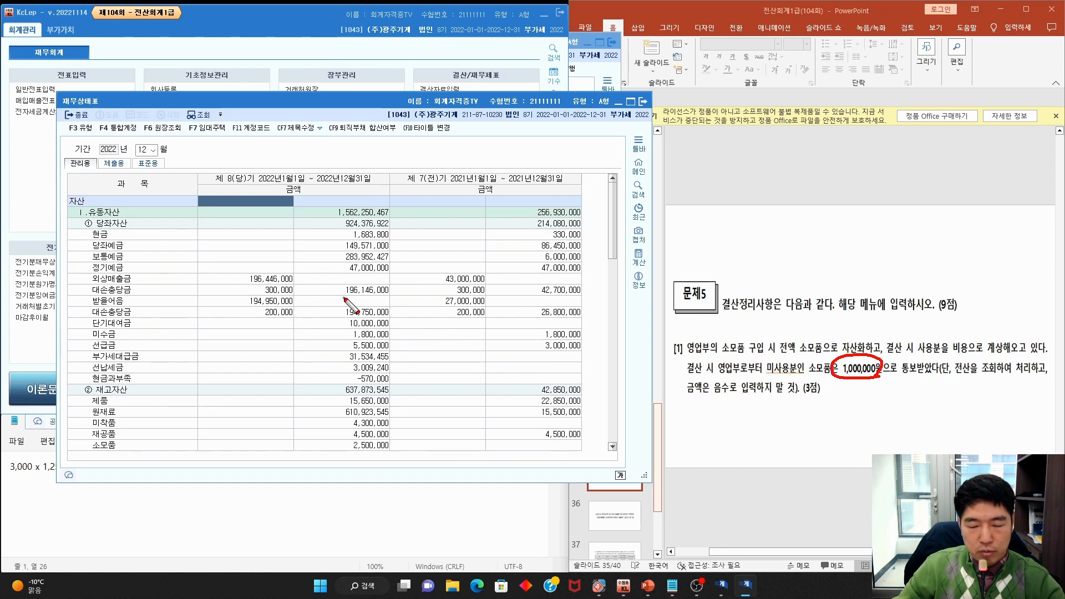
pyautogui.press('Escape')
pyautogui.click(645, 102)
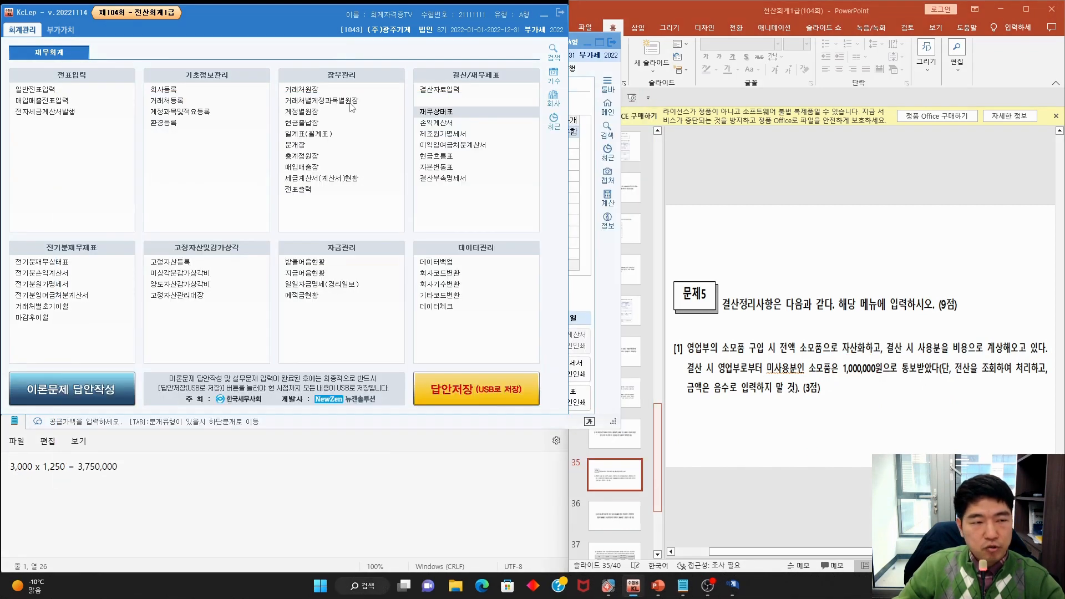
# Start a 12/31 general journal entry crediting 0173 소모품 1,500,000
pyautogui.click(72, 93)
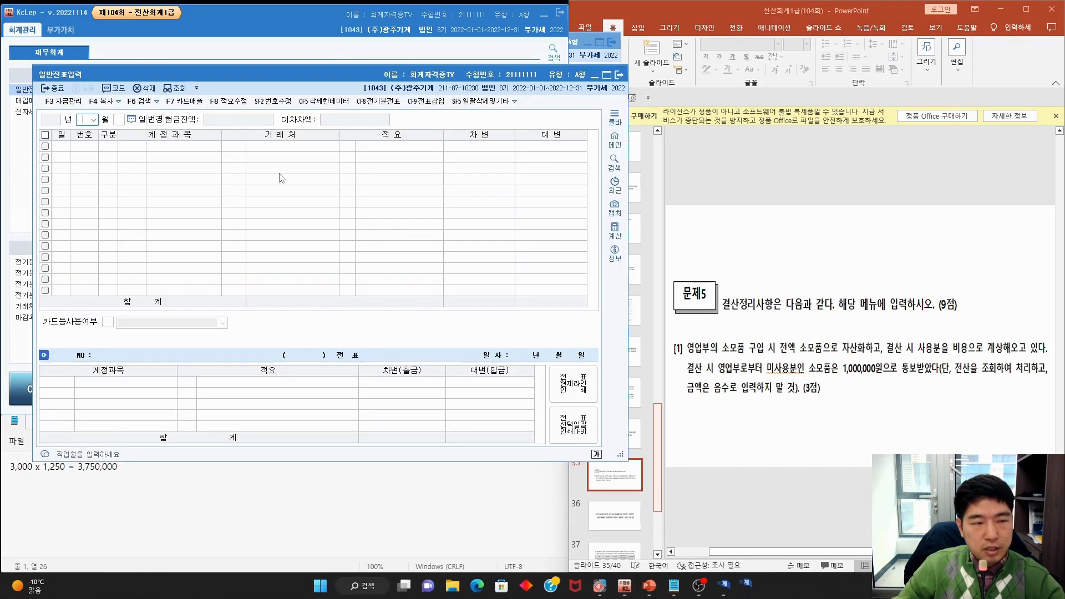
pyautogui.write('1231')
pyautogui.press('Return')
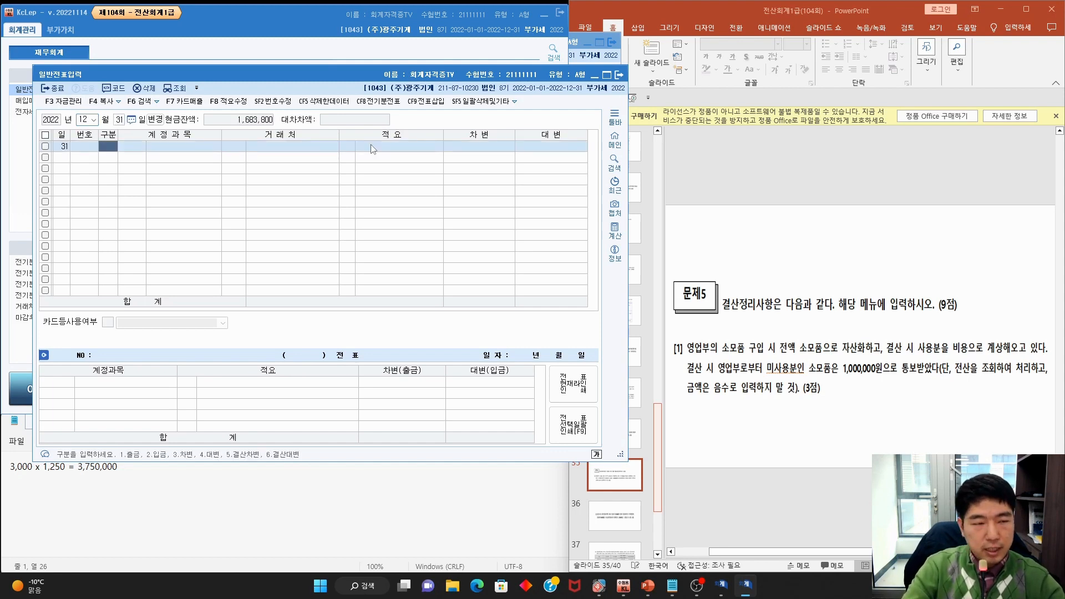
pyautogui.write('4')
pyautogui.press('Return')
pyautogui.write('소모품')
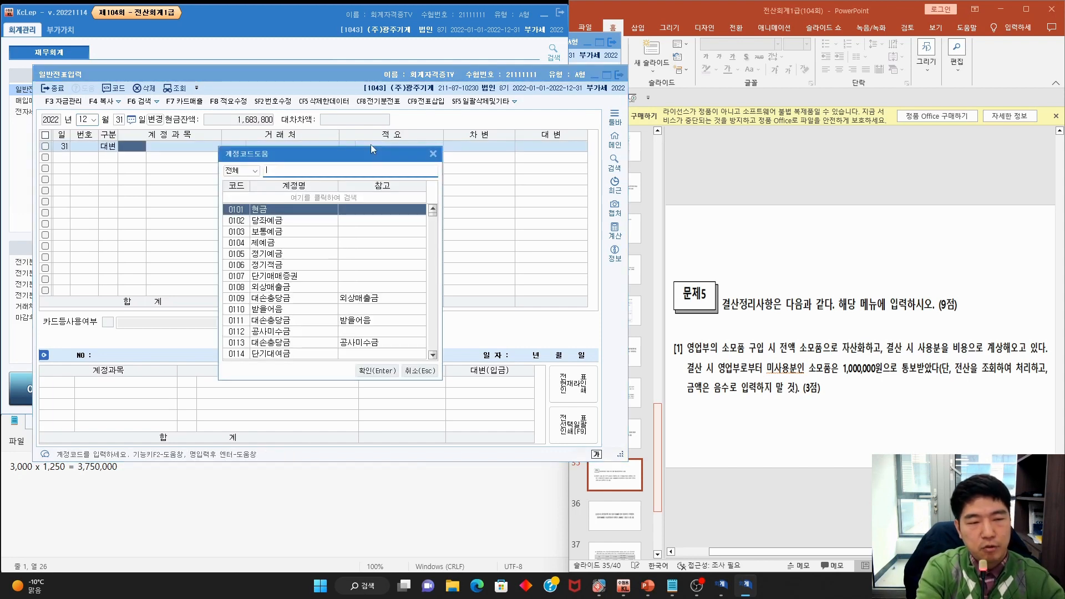
pyautogui.press('Return')
pyautogui.press('Return')
pyautogui.press('Return')
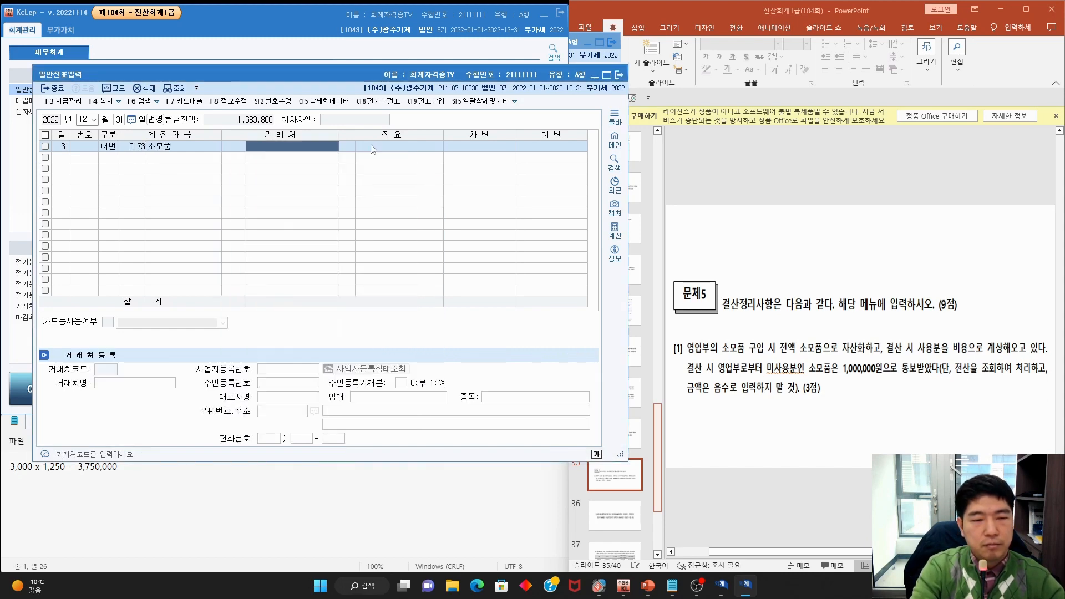
pyautogui.write('15')
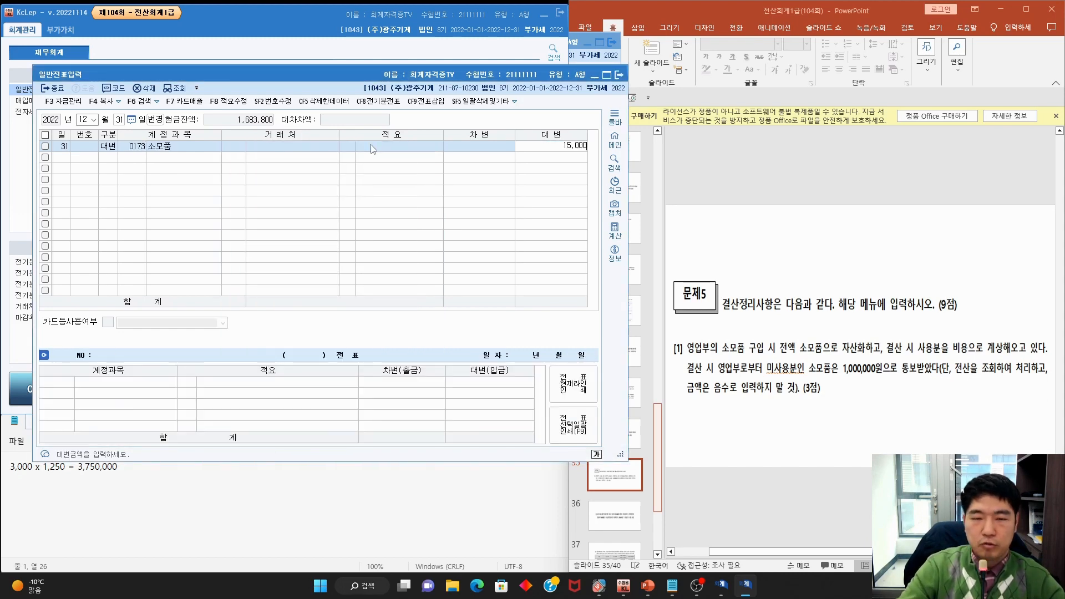
pyautogui.press('Return')
# Add the matching debit to 0830 소모품비 for the 영업부 supplies
pyautogui.write('3')
pyautogui.press('F2')
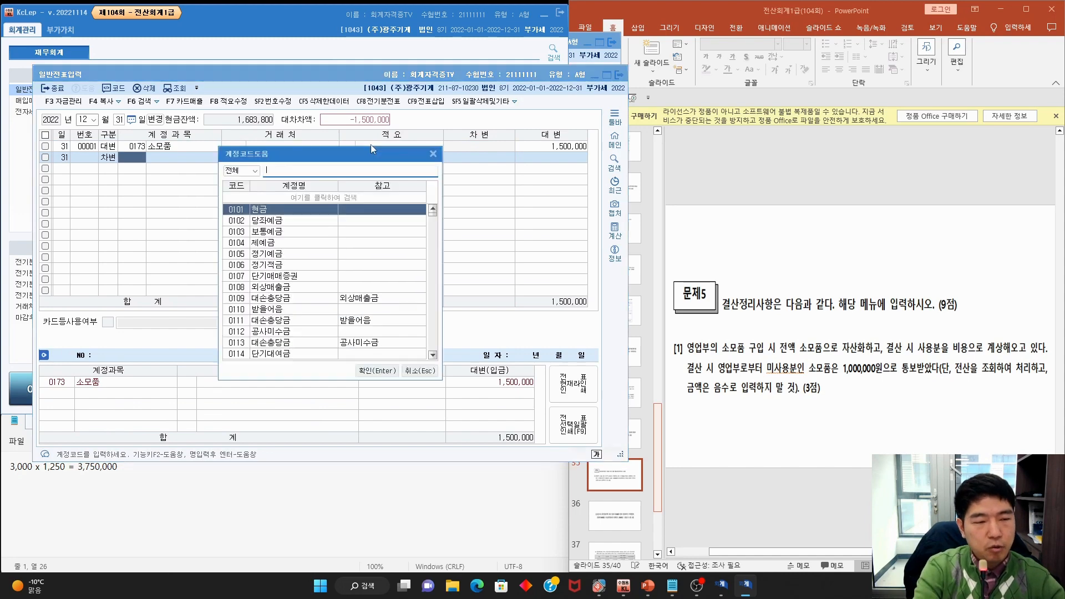
pyautogui.write('소모품비')
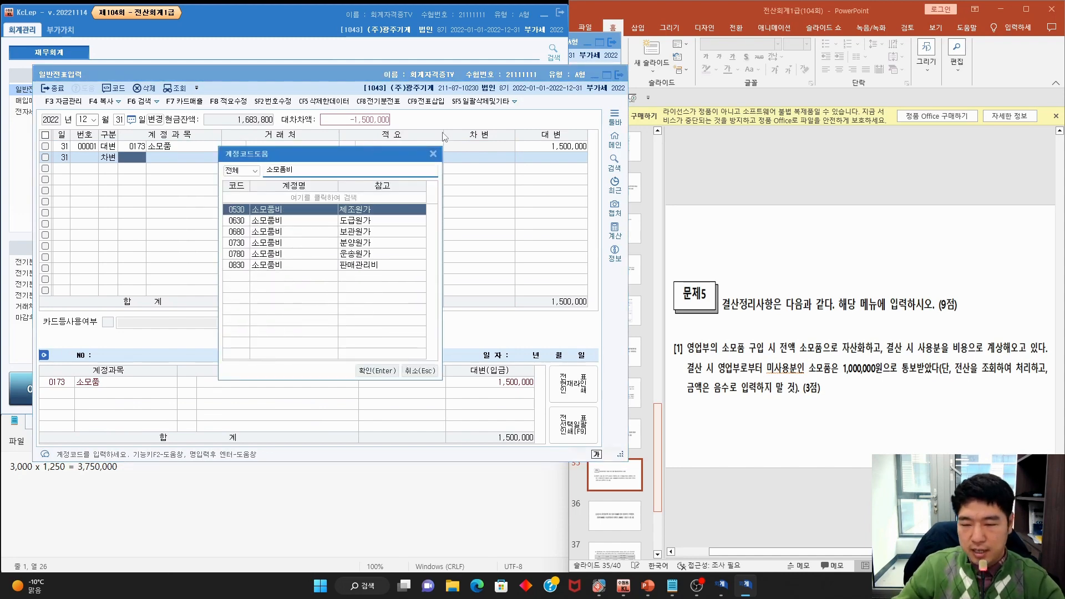
pyautogui.moveTo(699, 339); pyautogui.dragTo(715, 355)
pyautogui.press('Escape')
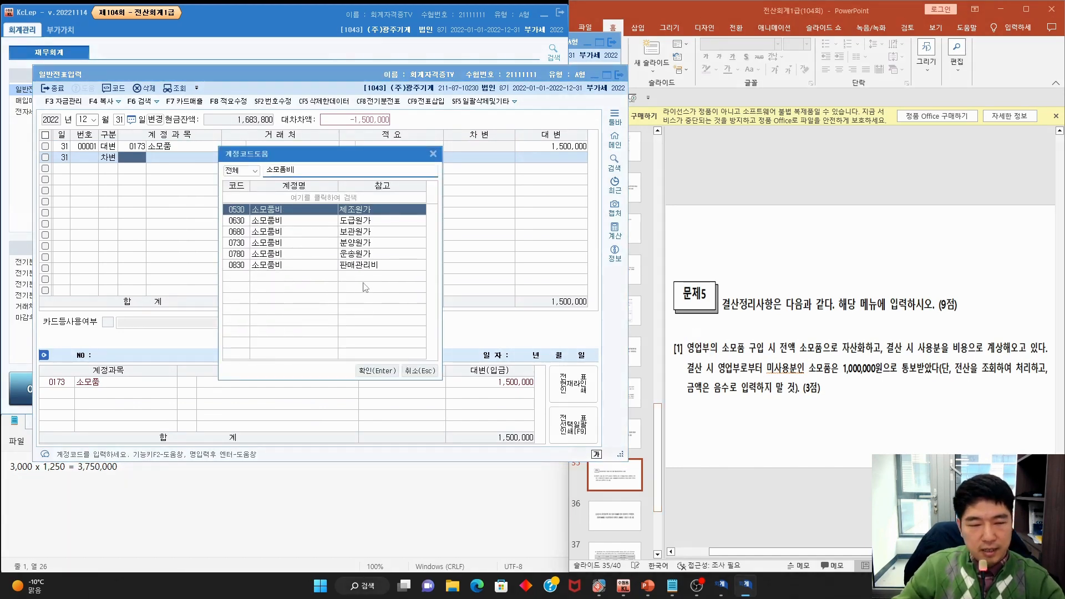
pyautogui.doubleClick(365, 266)
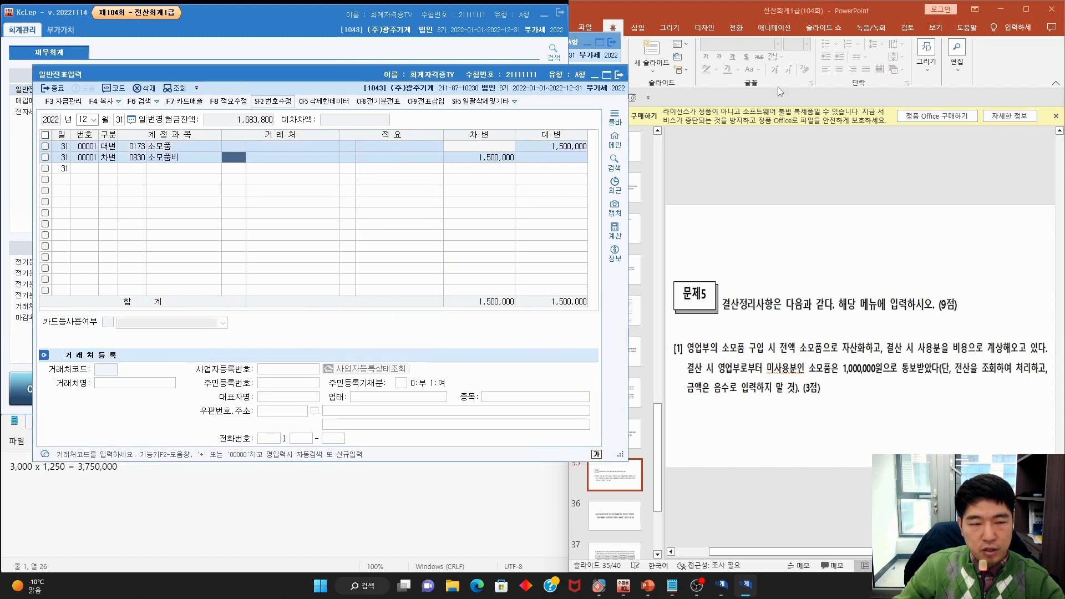
pyautogui.click(772, 282)
pyautogui.scroll(-2, 772, 282)
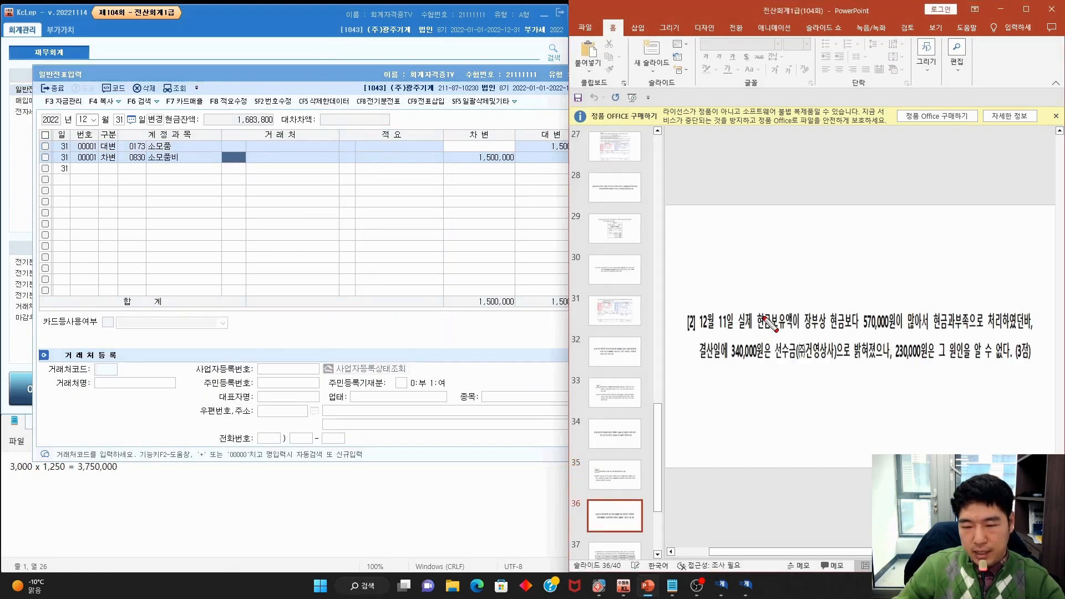
# Mark up the 12/11 현금과다액 and 선수금 (주)건영상사 question, then load the December 11 journal
pyautogui.moveTo(736, 334)
pyautogui.mouseDown()
pyautogui.moveTo(713, 336)
pyautogui.moveTo(700, 309)
pyautogui.moveTo(754, 333)
pyautogui.moveTo(892, 333)
pyautogui.moveTo(885, 301)
pyautogui.moveTo(896, 332)
pyautogui.moveTo(1005, 335)
pyautogui.mouseUp()
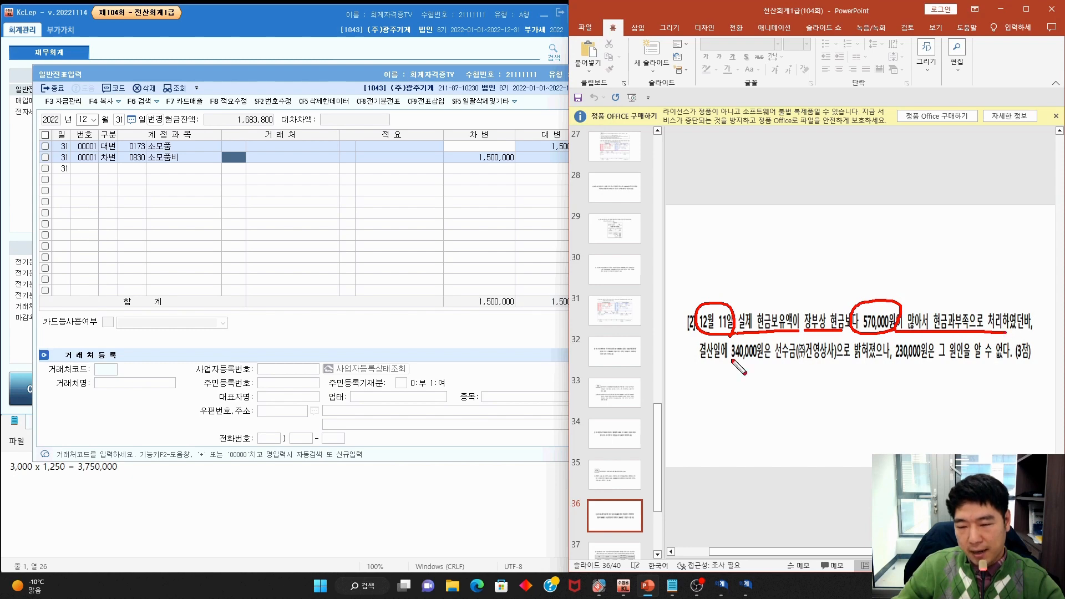
pyautogui.moveTo(698, 364); pyautogui.dragTo(756, 364)
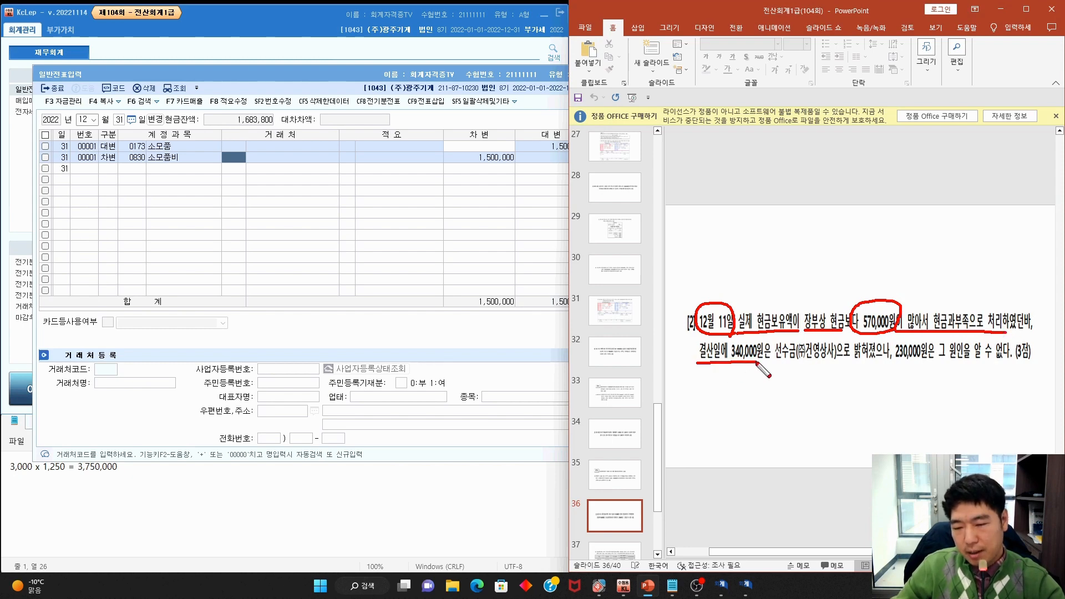
pyautogui.moveTo(849, 363)
pyautogui.mouseDown()
pyautogui.moveTo(791, 369)
pyautogui.moveTo(829, 340)
pyautogui.moveTo(856, 364)
pyautogui.moveTo(1015, 364)
pyautogui.moveTo(955, 338)
pyautogui.moveTo(959, 371)
pyautogui.mouseUp()
pyautogui.press('Escape')
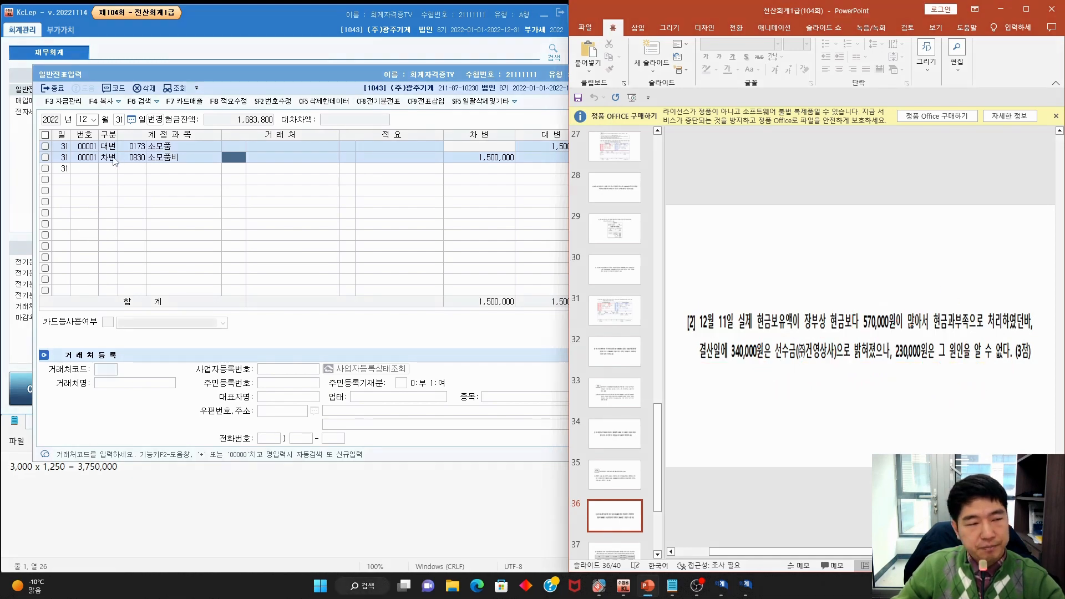
pyautogui.click(118, 120)
pyautogui.write('11')
pyautogui.press('Return')
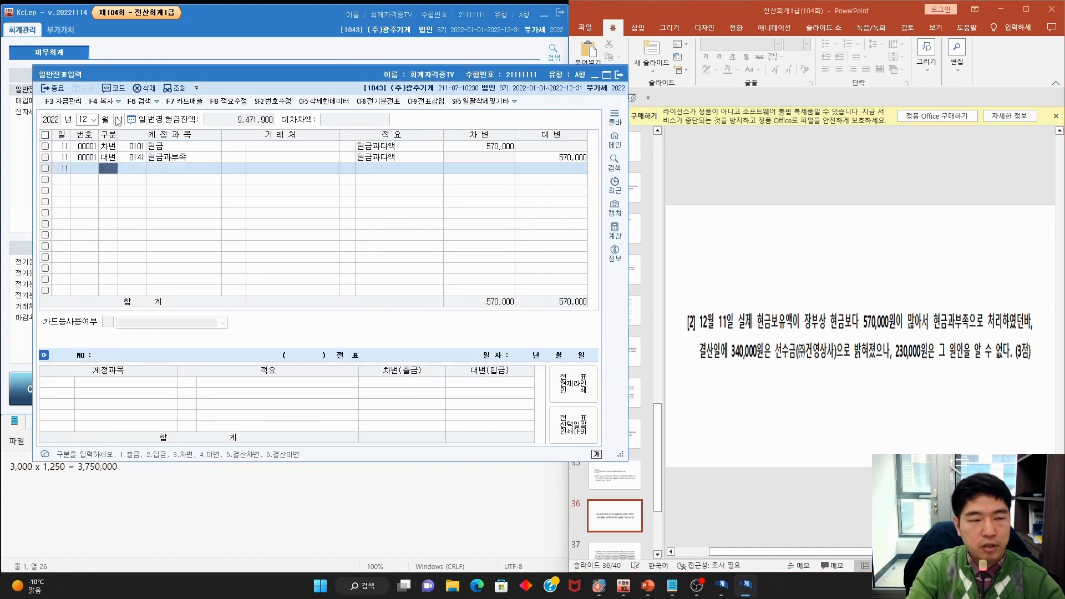
# Note the 570,000 현금과부족 credit on 12/11, then switch the journal to December 31
pyautogui.click(568, 160)
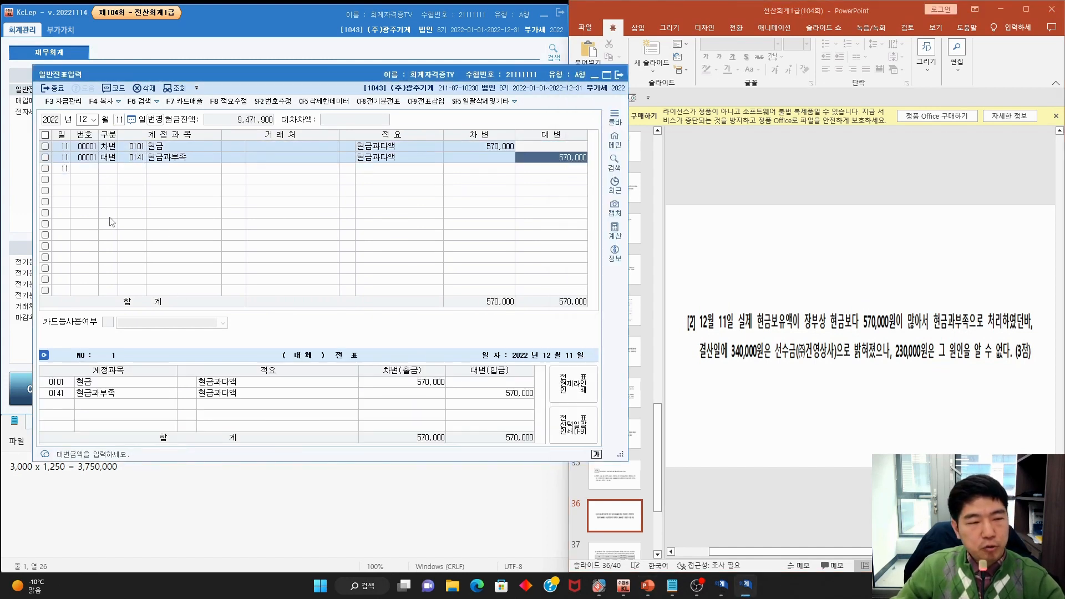
pyautogui.hotkey('ctrl', '2')
pyautogui.moveTo(583, 168)
pyautogui.mouseDown()
pyautogui.moveTo(594, 152)
pyautogui.moveTo(581, 172)
pyautogui.mouseUp()
pyautogui.press('Escape')
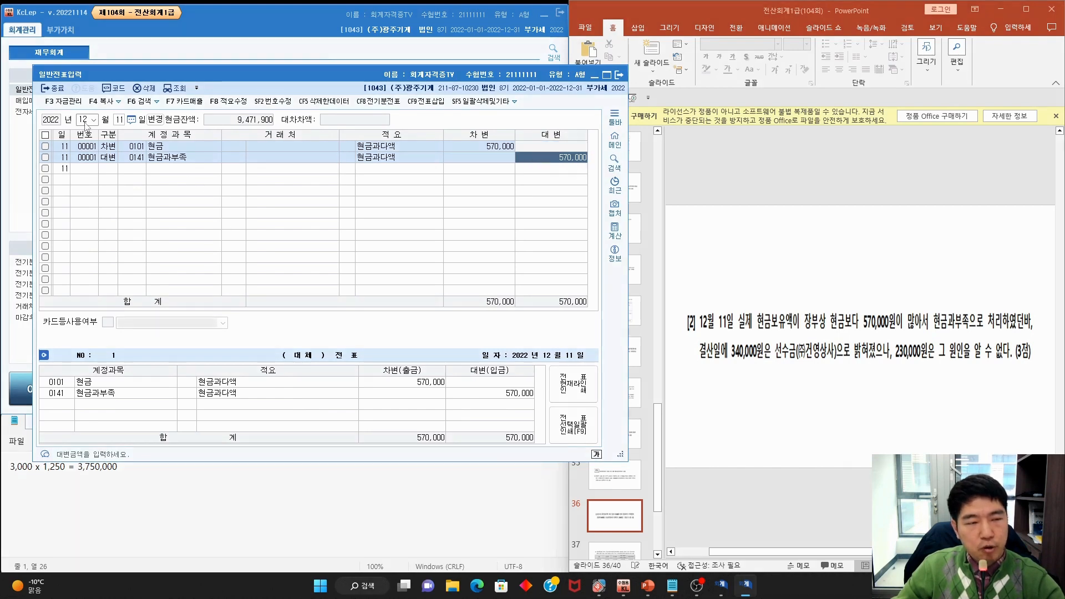
pyautogui.click(120, 121)
pyautogui.write('31')
pyautogui.press('Return')
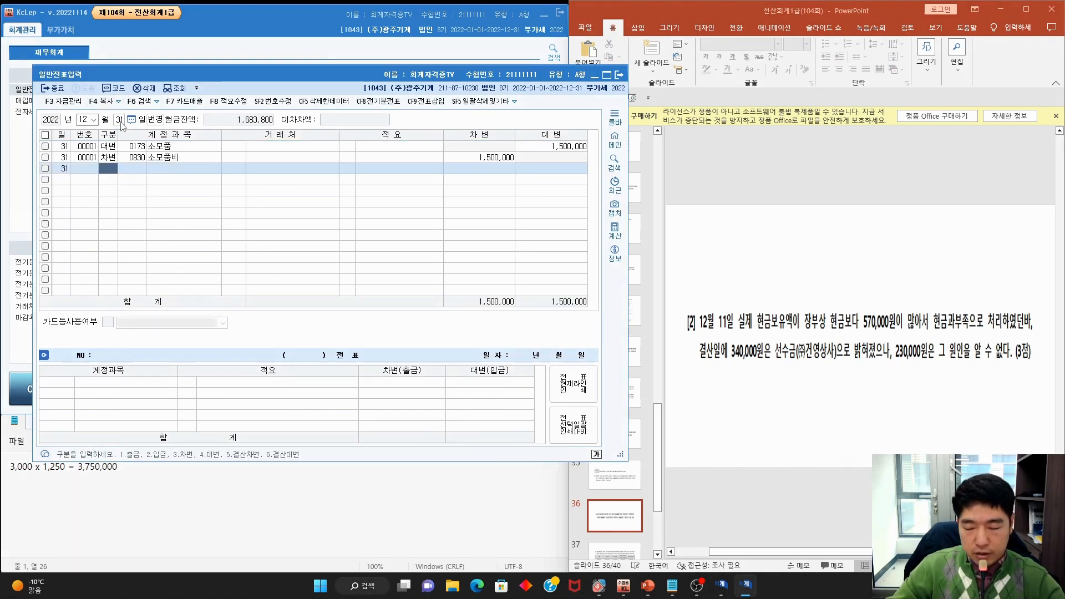
# Enter a debit line of 0141 현금과부족 570,000
pyautogui.write('3')
pyautogui.press('F2')
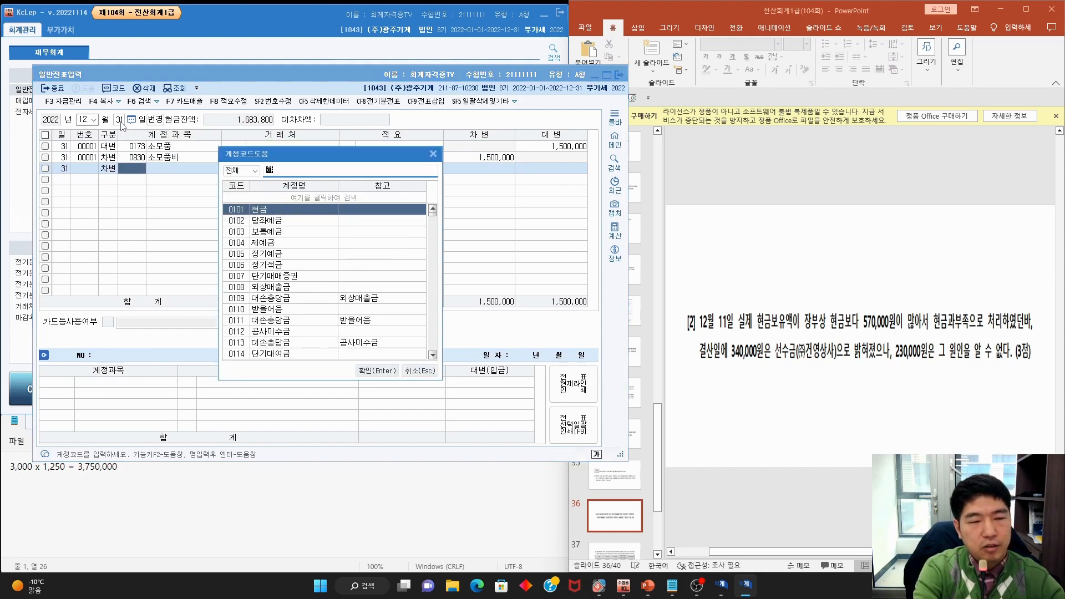
pyautogui.write('ㅎㅓㄴ금')
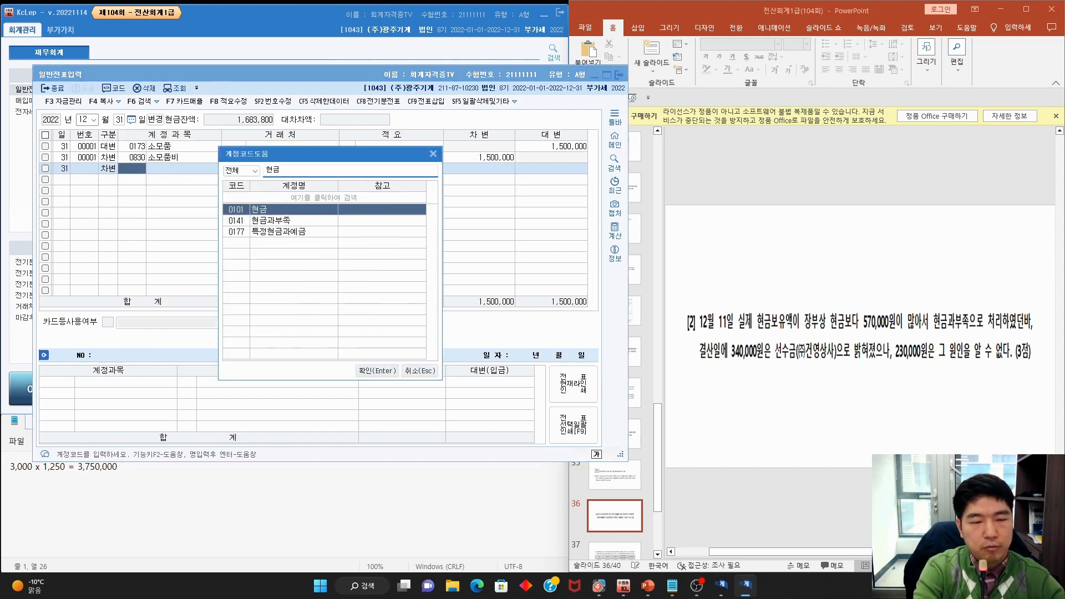
pyautogui.press('Down')
pyautogui.press('Return')
pyautogui.press('Return')
pyautogui.press('Return')
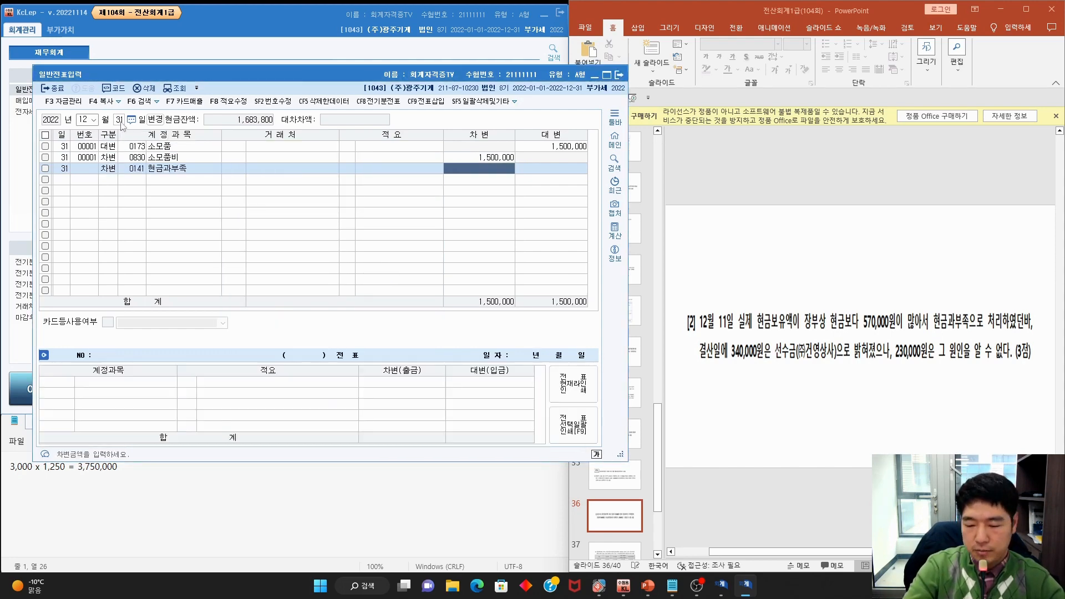
pyautogui.write('570,000')
pyautogui.press('Return')
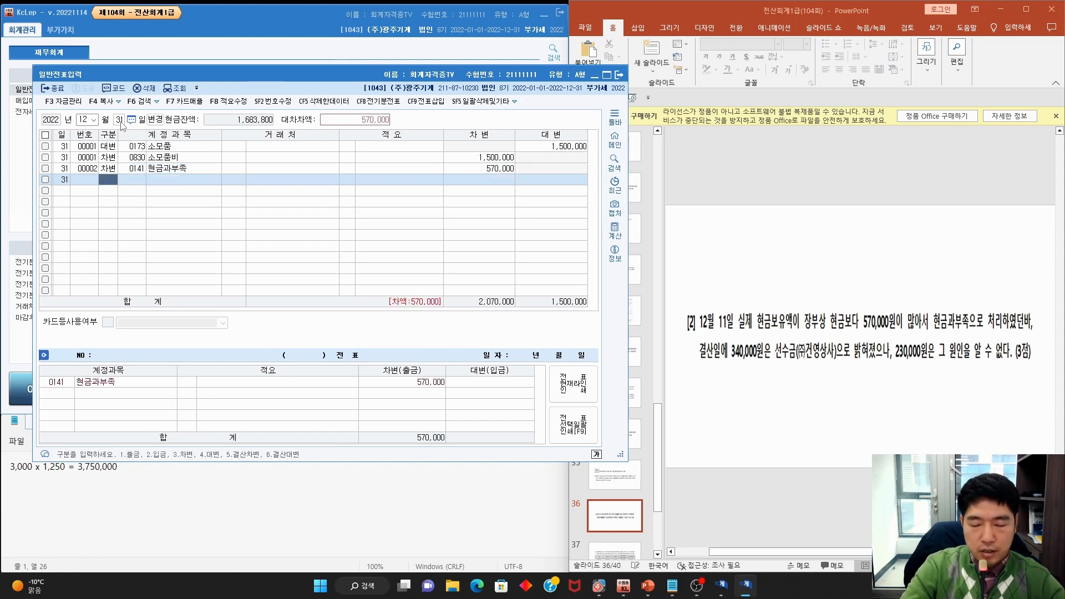
# Credit 선수금 340,000 for (주)건영상사 and 잡이익 for the remaining 230,000
pyautogui.press('F2')
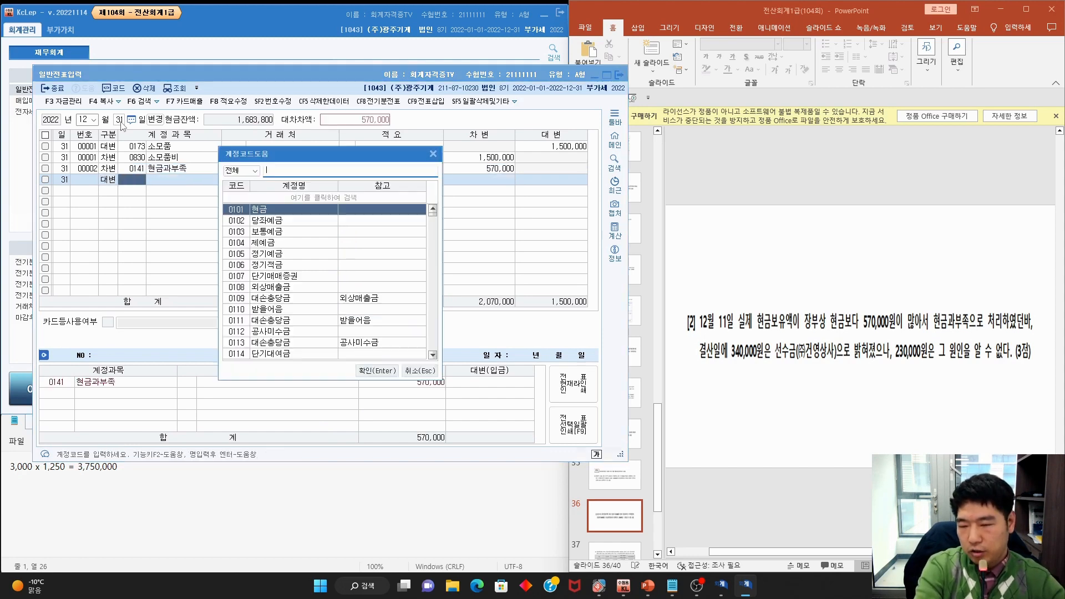
pyautogui.write('선수금')
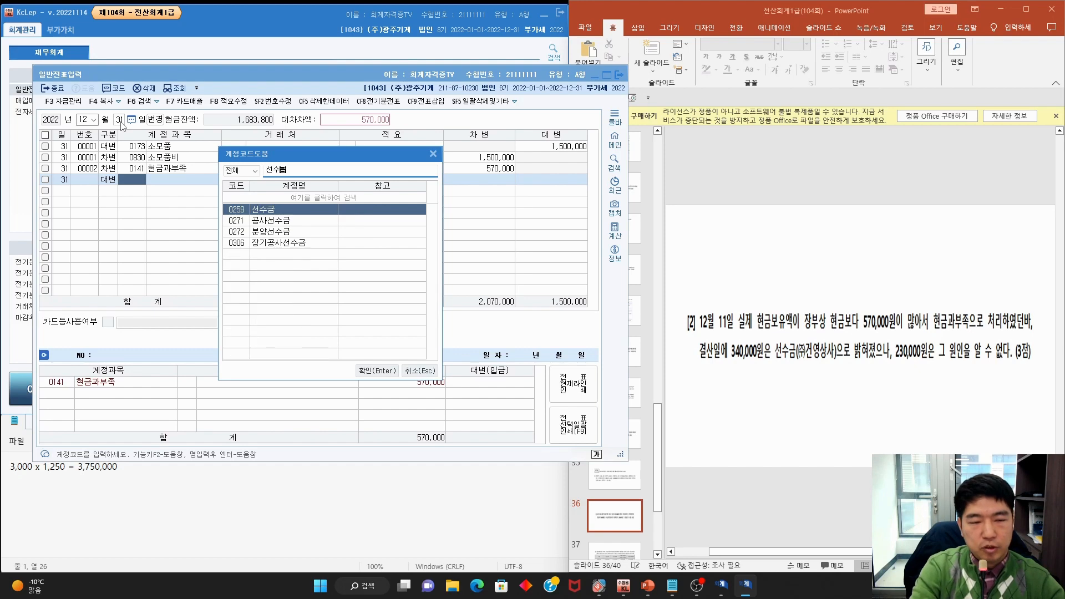
pyautogui.press('Return')
pyautogui.press('F2')
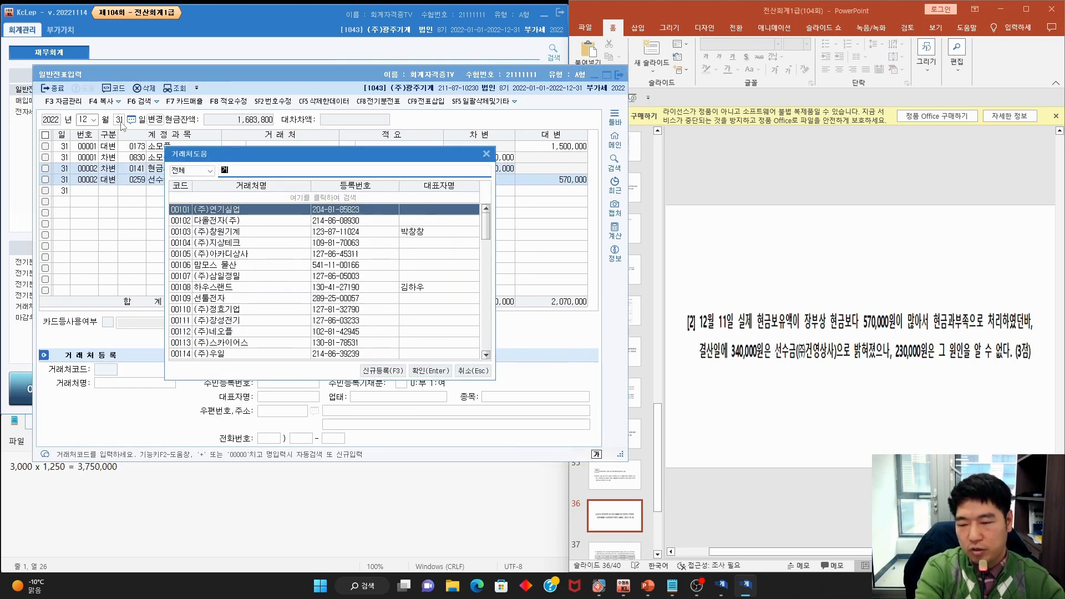
pyautogui.write('건영ㅅ')
pyautogui.press('Return')
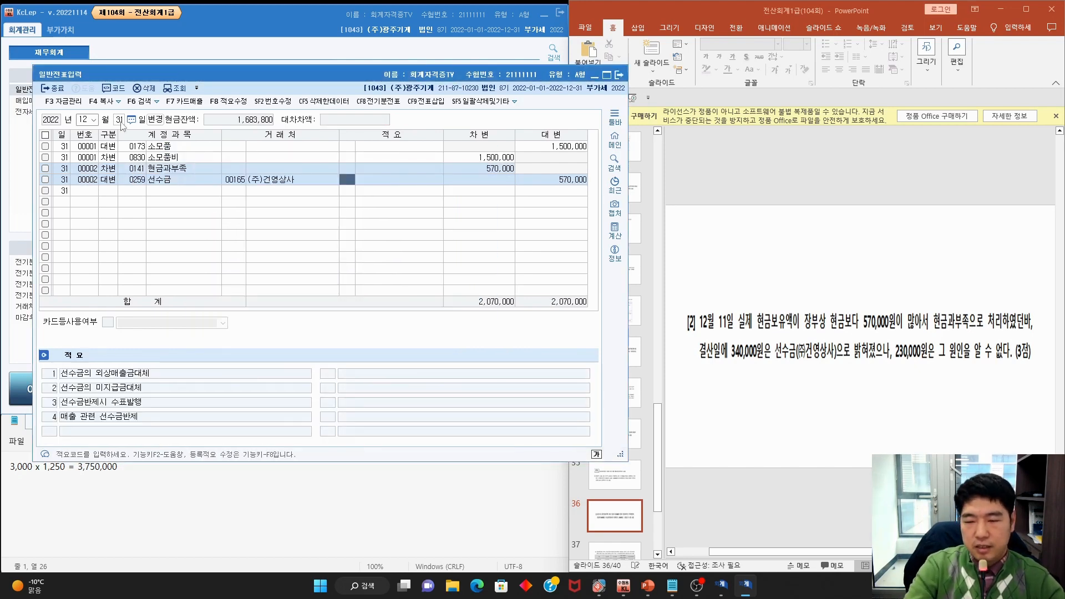
pyautogui.press('Return')
pyautogui.write('34')
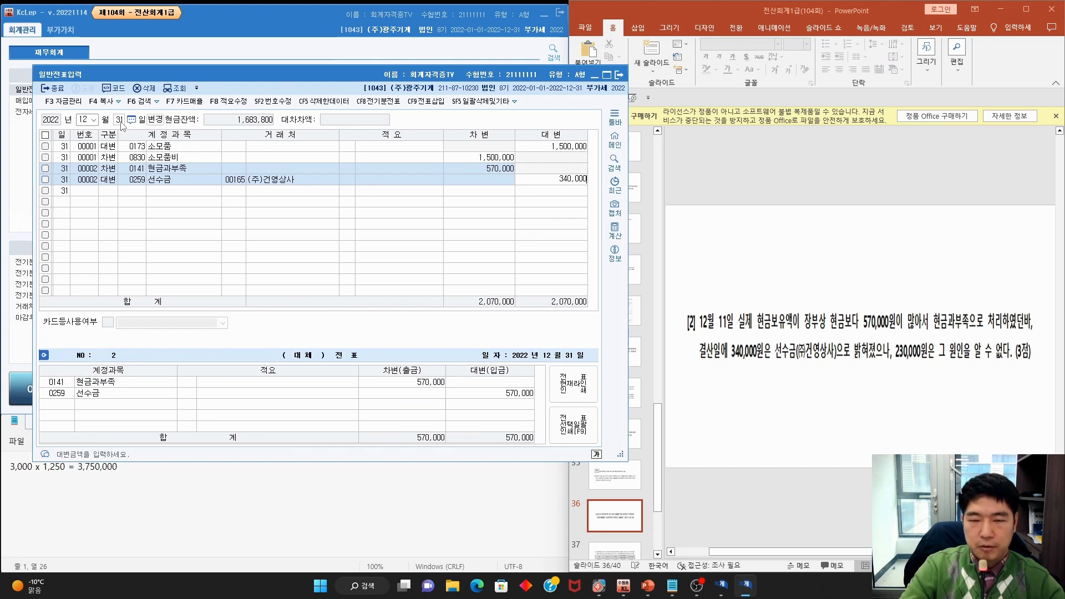
pyautogui.write('0,000')
pyautogui.press('Return')
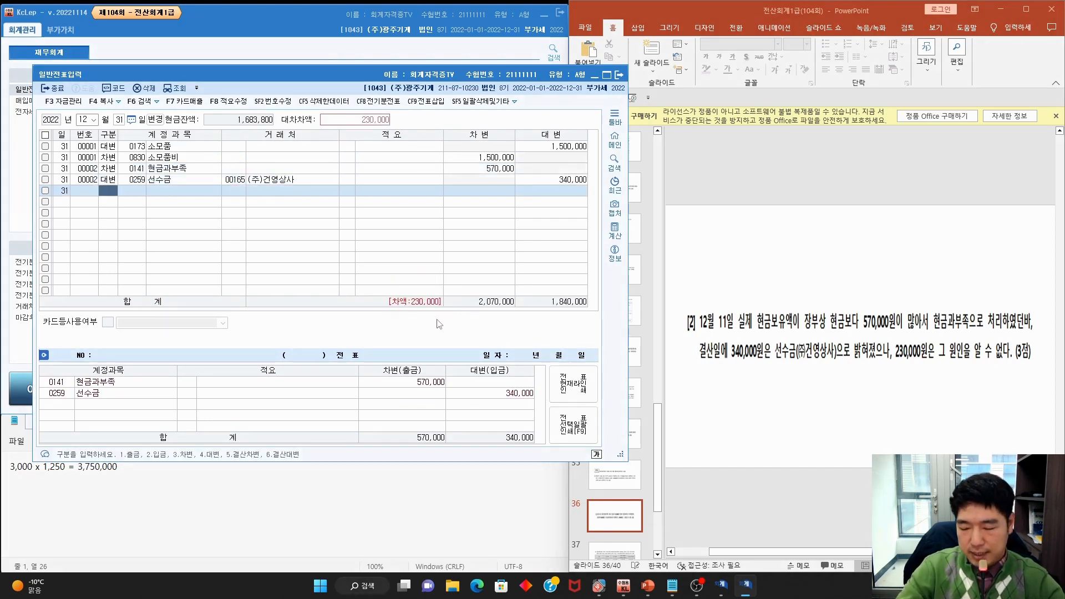
pyautogui.write('4잡이')
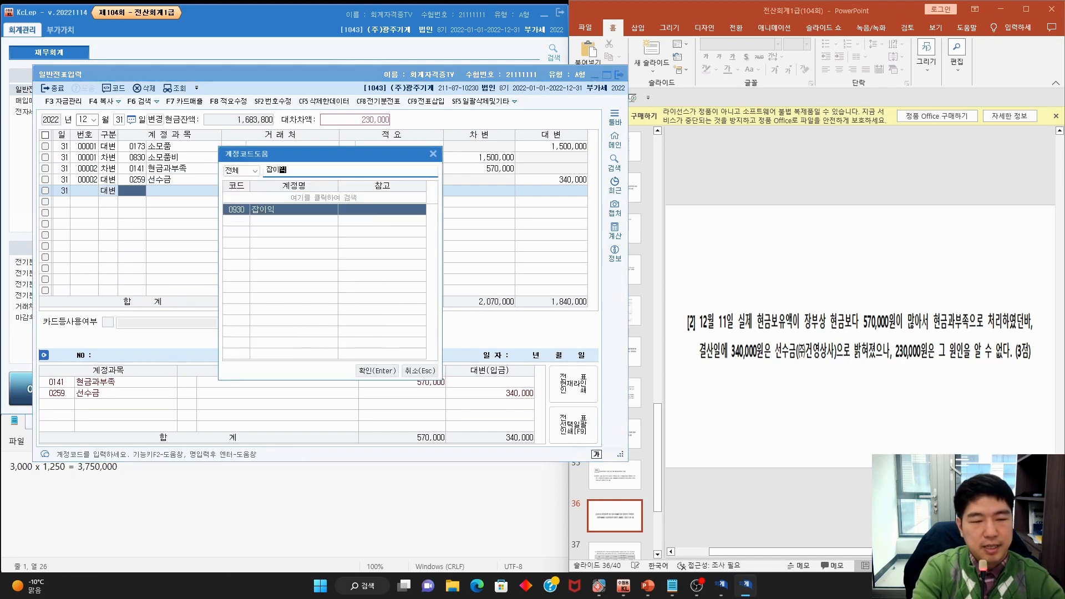
pyautogui.press('Return')
pyautogui.click(808, 252)
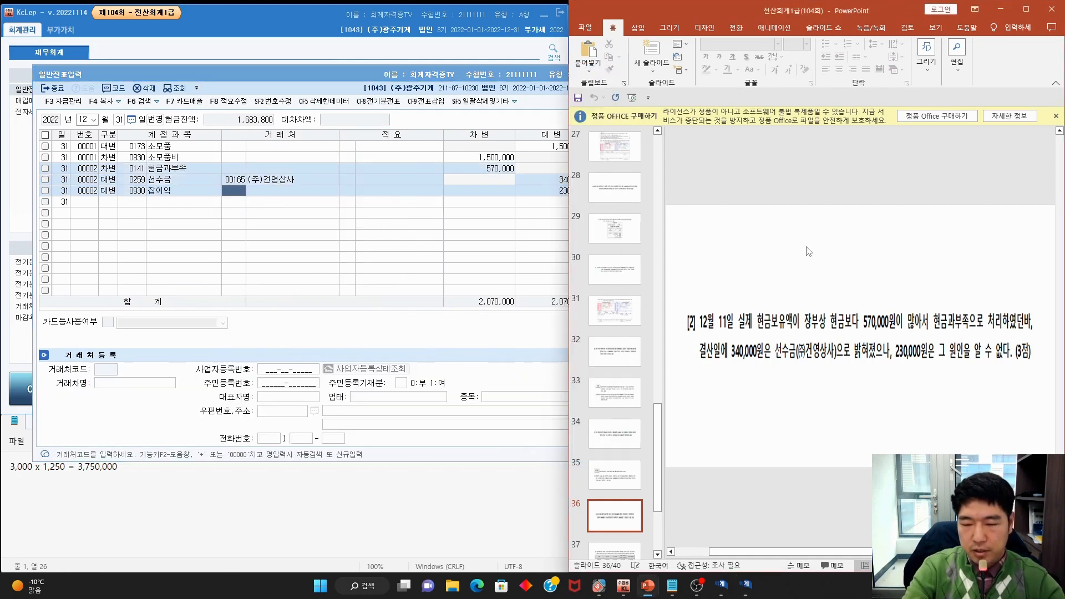
# Scroll to slide 37 and mark up the wording of problem [3] on 퇴직급여충당부채
pyautogui.scroll(-1, 809, 251)
pyautogui.hotkey('ctrl', 'shift', '3')
pyautogui.moveTo(685, 299); pyautogui.dragTo(829, 296)
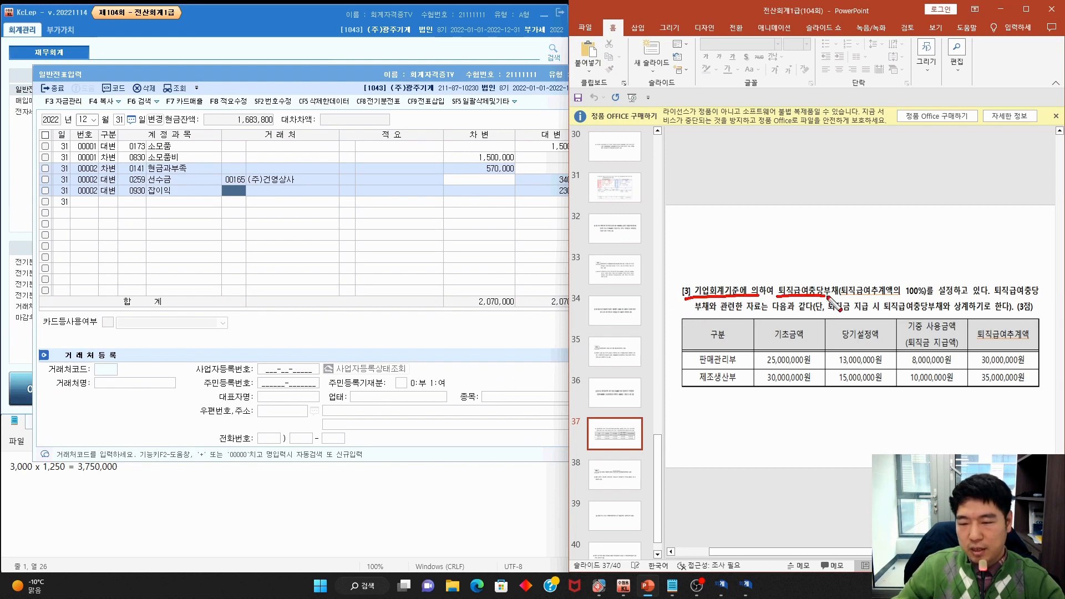
pyautogui.moveTo(950, 297); pyautogui.dragTo(1053, 296)
pyautogui.moveTo(690, 310)
pyautogui.mouseDown()
pyautogui.moveTo(1014, 313)
pyautogui.moveTo(938, 324)
pyautogui.moveTo(833, 307)
pyautogui.moveTo(964, 321)
pyautogui.mouseUp()
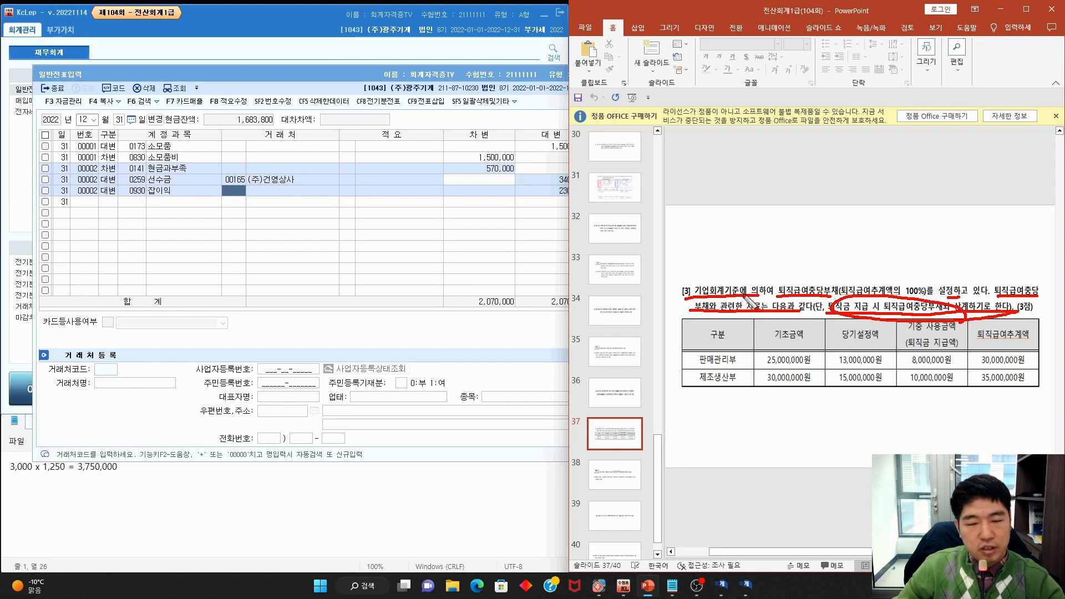
pyautogui.press('Escape')
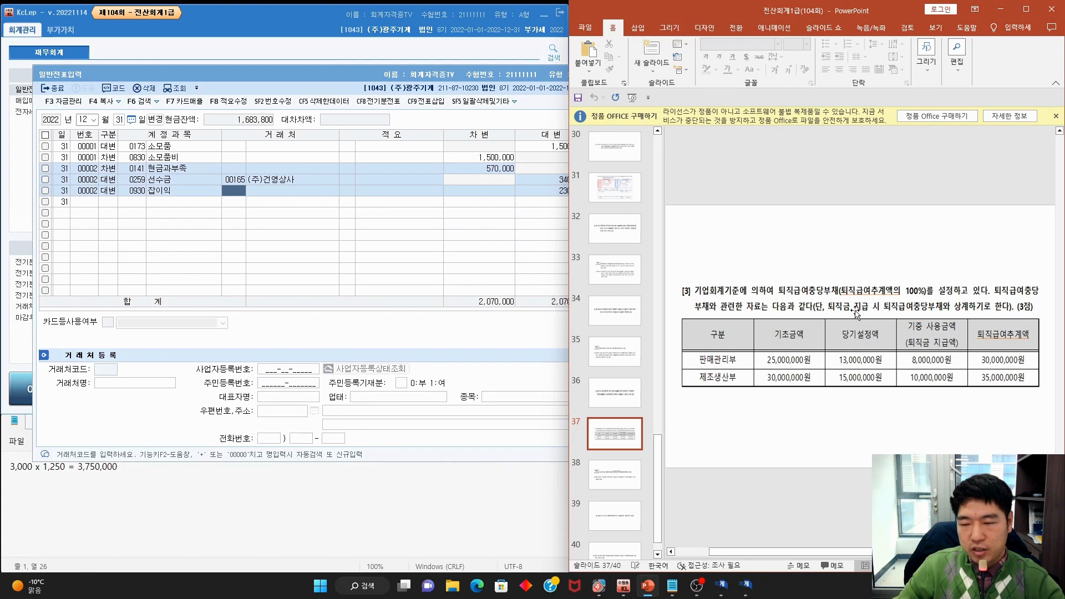
# Mark up the retirement table's 기중 사용금액 and 당기설정액 columns, then erase the ink
pyautogui.hotkey('ctrl', 'p')
pyautogui.moveTo(964, 332)
pyautogui.mouseDown()
pyautogui.moveTo(921, 336)
pyautogui.moveTo(964, 323)
pyautogui.mouseUp()
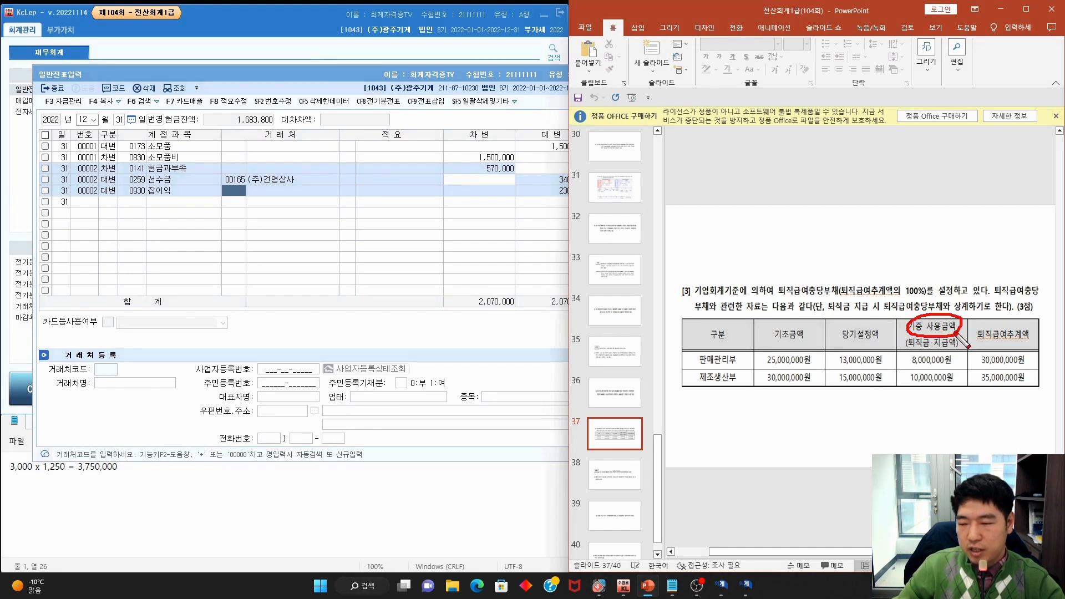
pyautogui.moveTo(909, 348)
pyautogui.mouseDown()
pyautogui.moveTo(967, 347)
pyautogui.moveTo(899, 404)
pyautogui.mouseUp()
pyautogui.moveTo(913, 319); pyautogui.dragTo(954, 400)
pyautogui.moveTo(895, 387)
pyautogui.mouseDown()
pyautogui.moveTo(882, 404)
pyautogui.moveTo(827, 344)
pyautogui.moveTo(896, 388)
pyautogui.moveTo(877, 402)
pyautogui.mouseUp()
pyautogui.press('Escape')
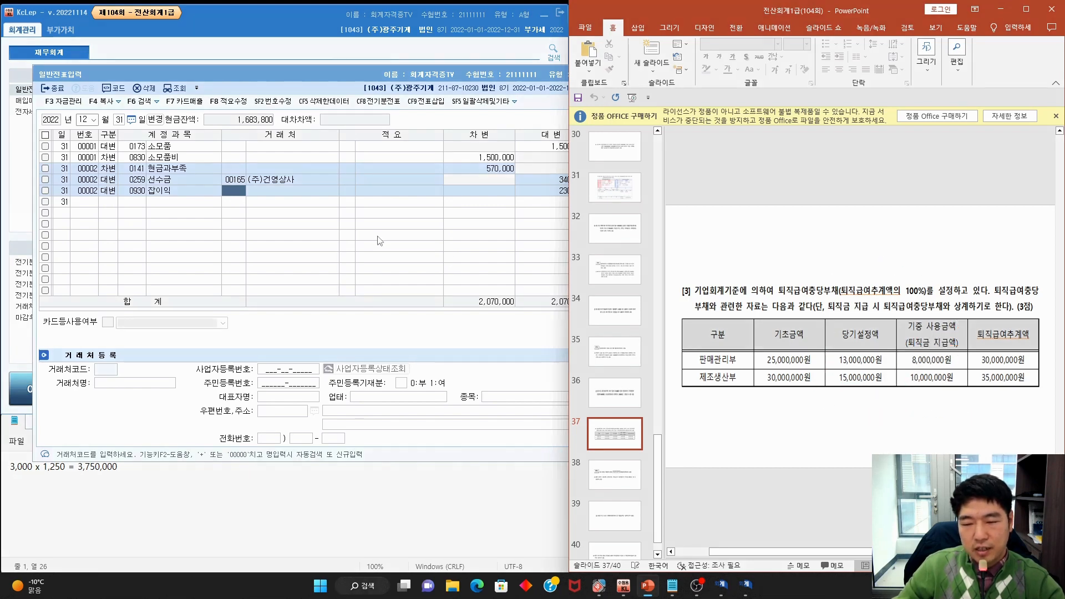
pyautogui.click(113, 207)
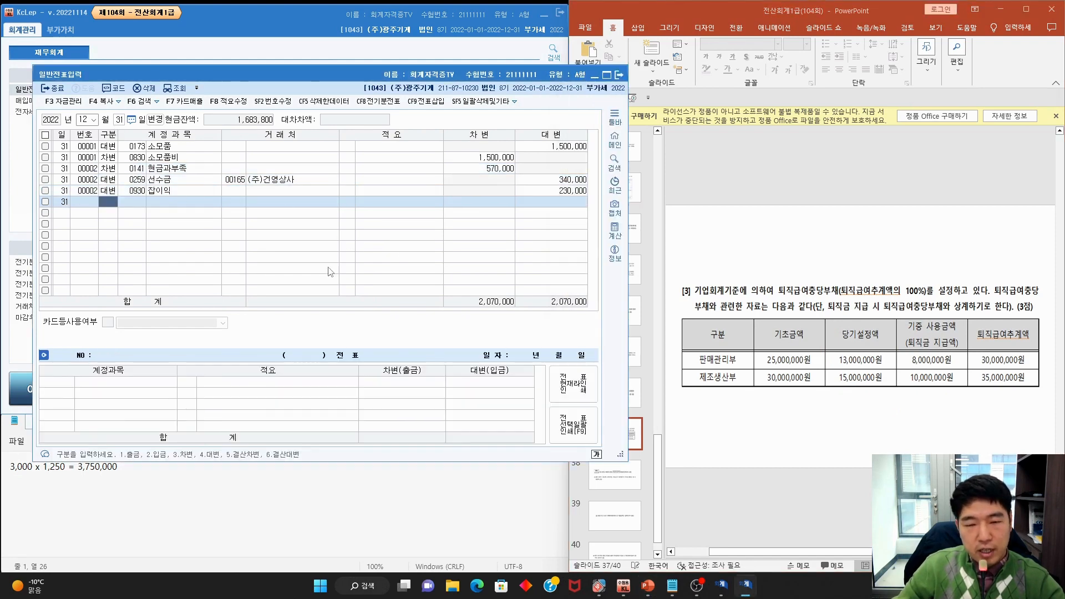
# Add a debit line of 0806 퇴직급여 13,000,000 to the December 31 voucher
pyautogui.moveTo(457, 77); pyautogui.dragTo(437, 67)
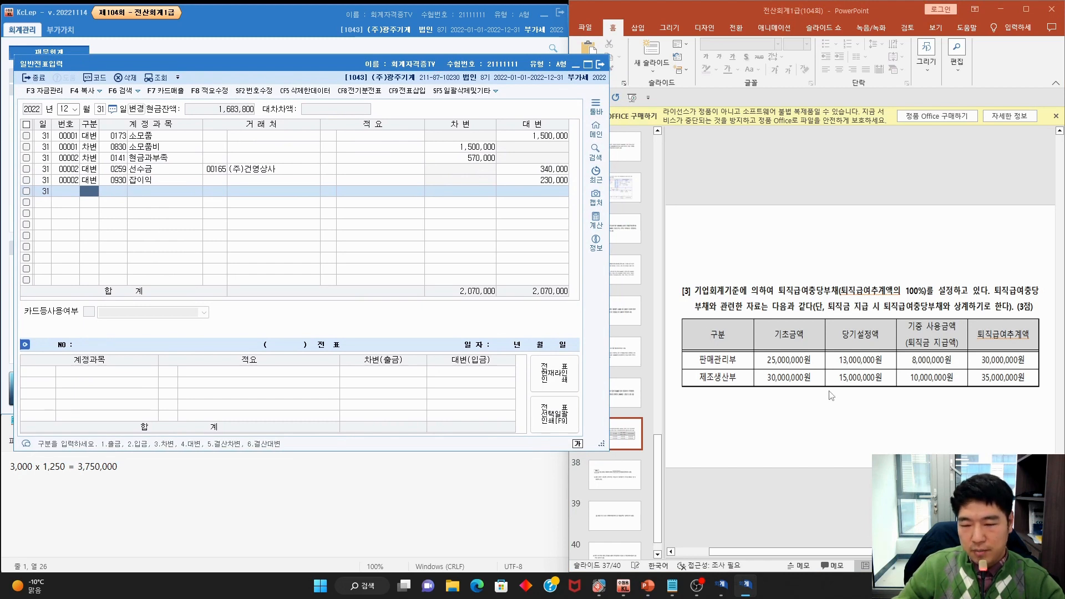
pyautogui.write('3')
pyautogui.press('Return')
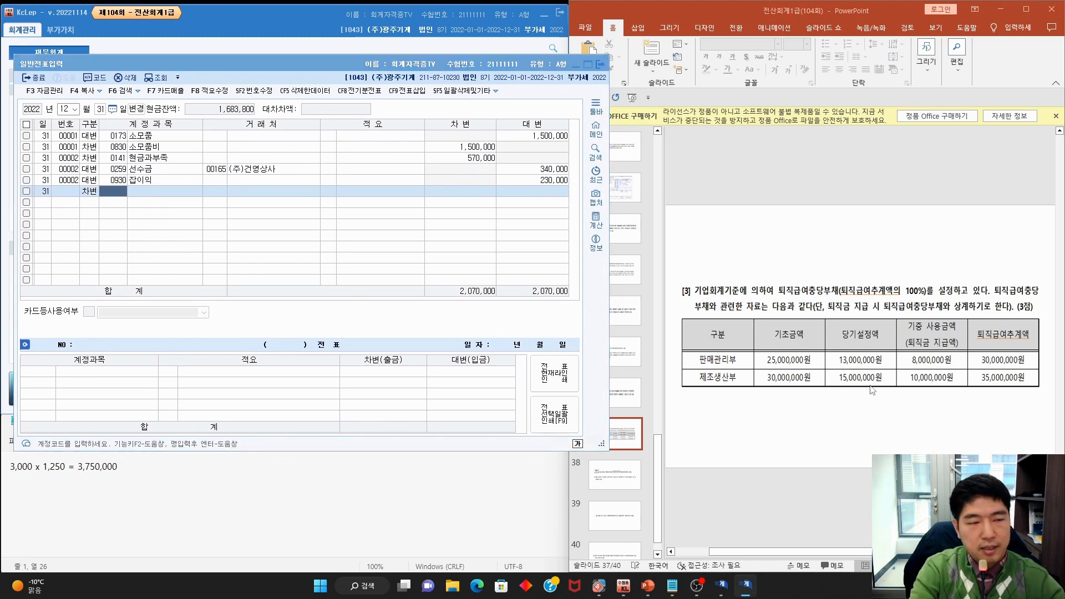
pyautogui.press('F2')
pyautogui.write('퇴직급여')
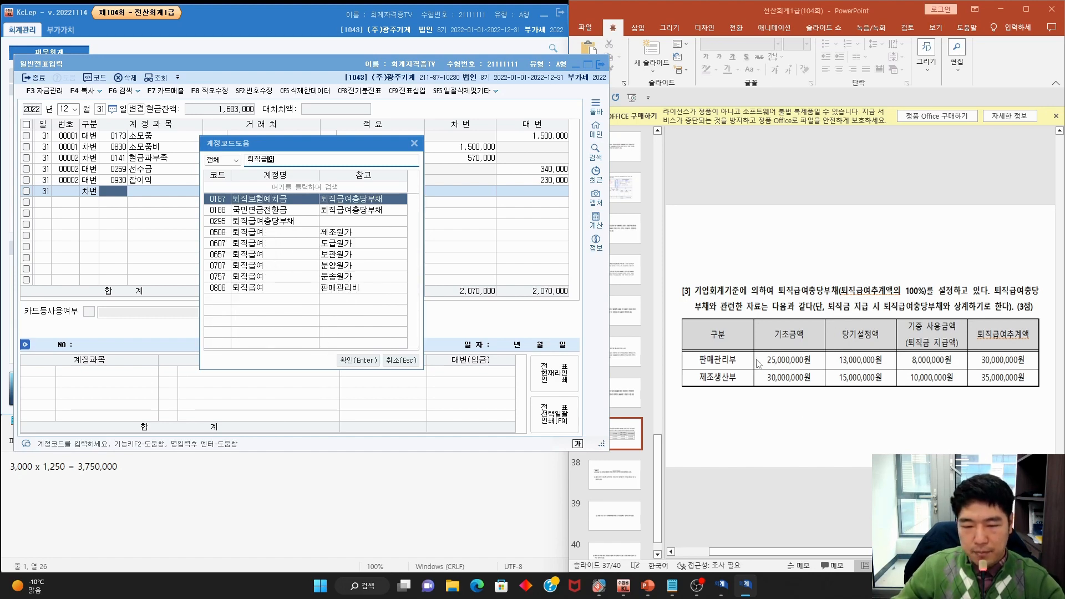
pyautogui.doubleClick(297, 288)
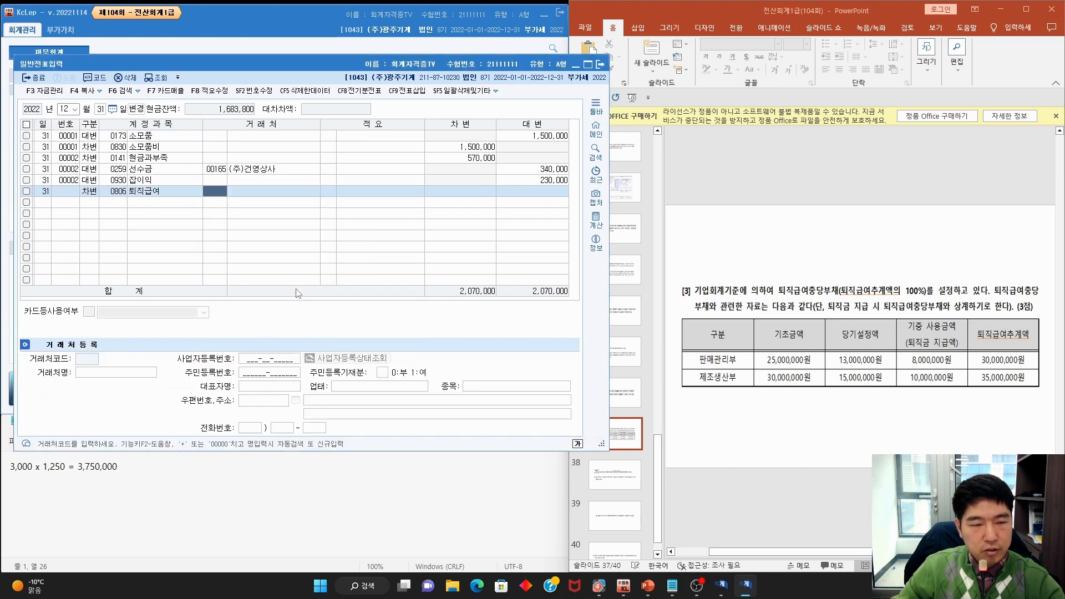
pyautogui.press('Return')
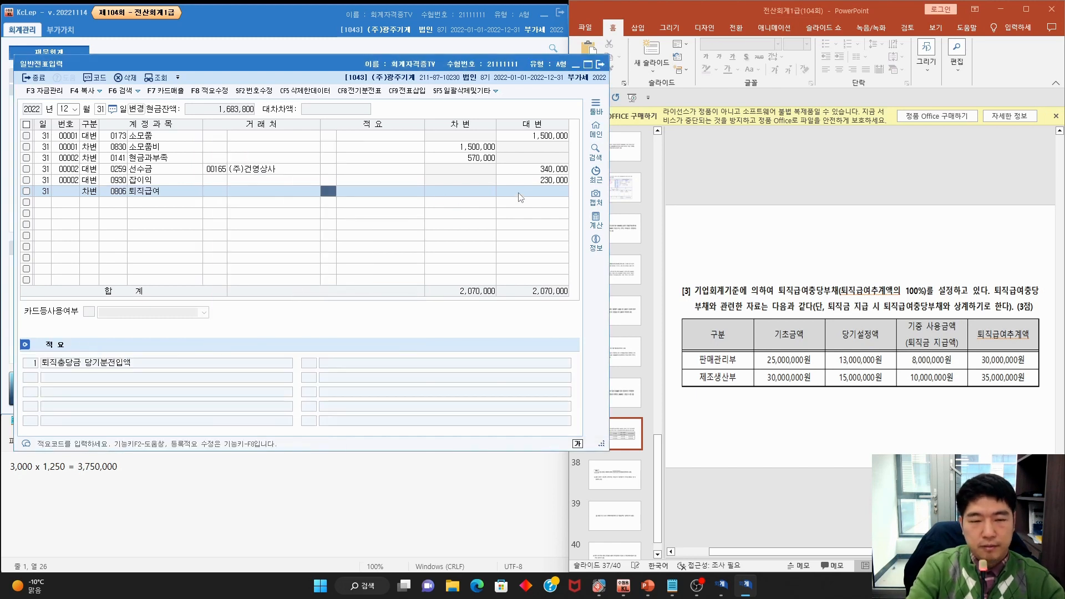
pyautogui.press('Return')
pyautogui.write('13,000,000')
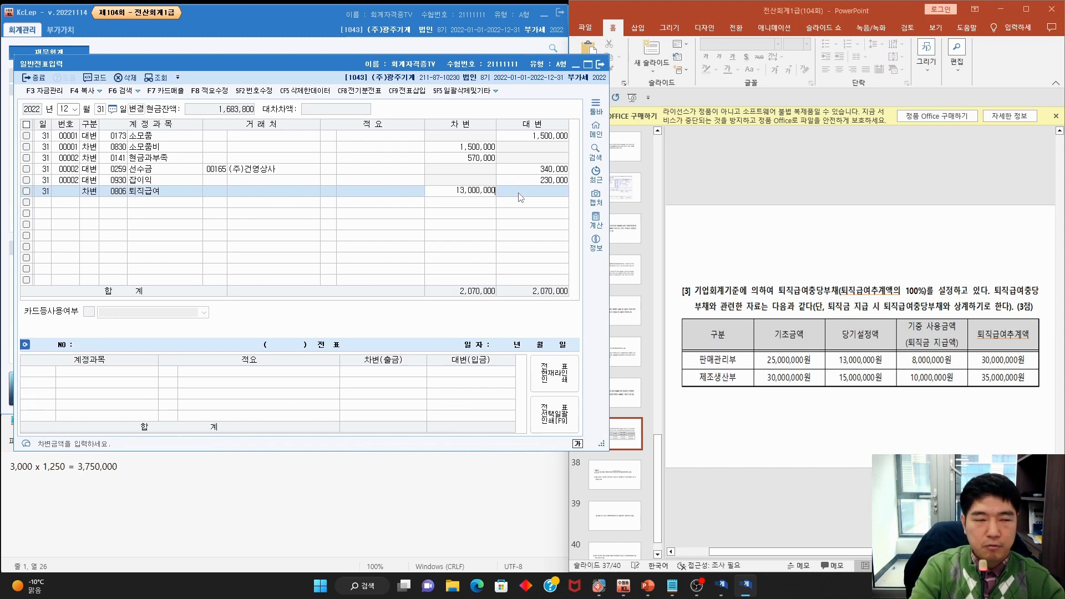
pyautogui.press('Return')
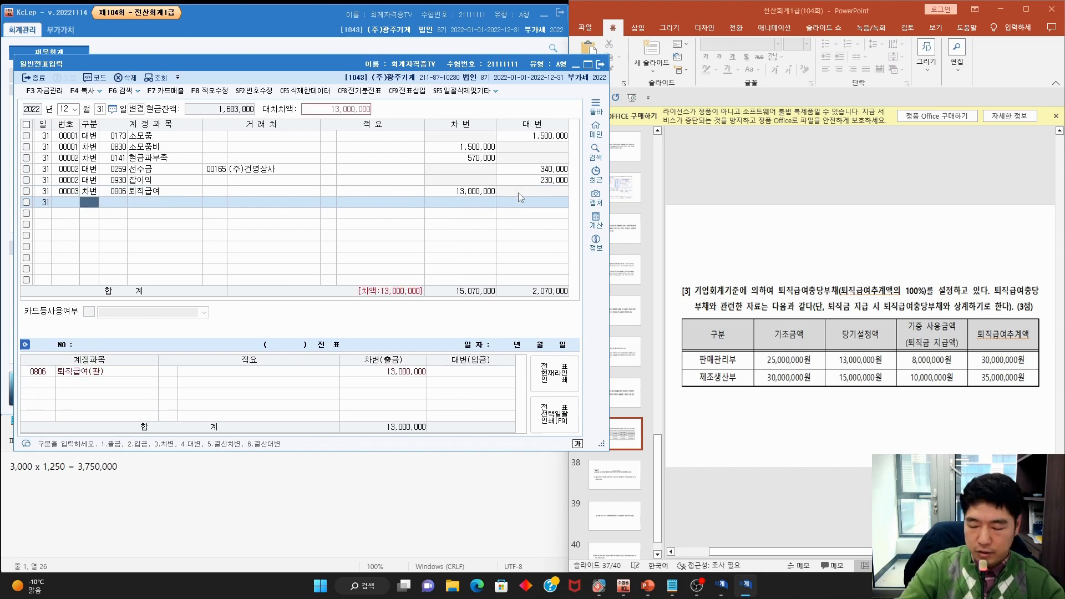
# Add a debit line of 0508 퇴직급여 15,000,000
pyautogui.write('퇴직')
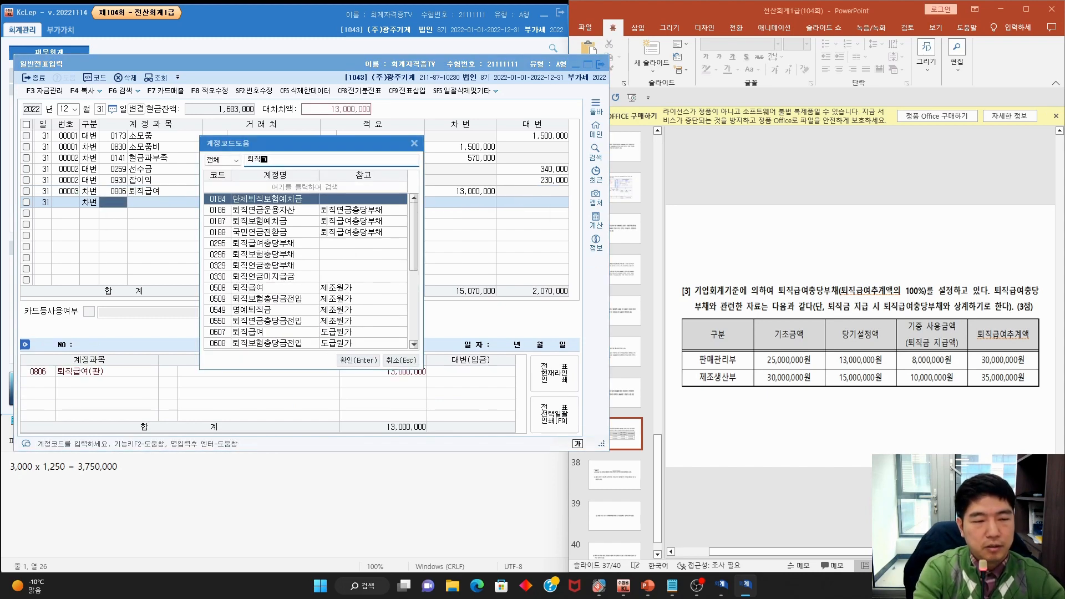
pyautogui.write('급여')
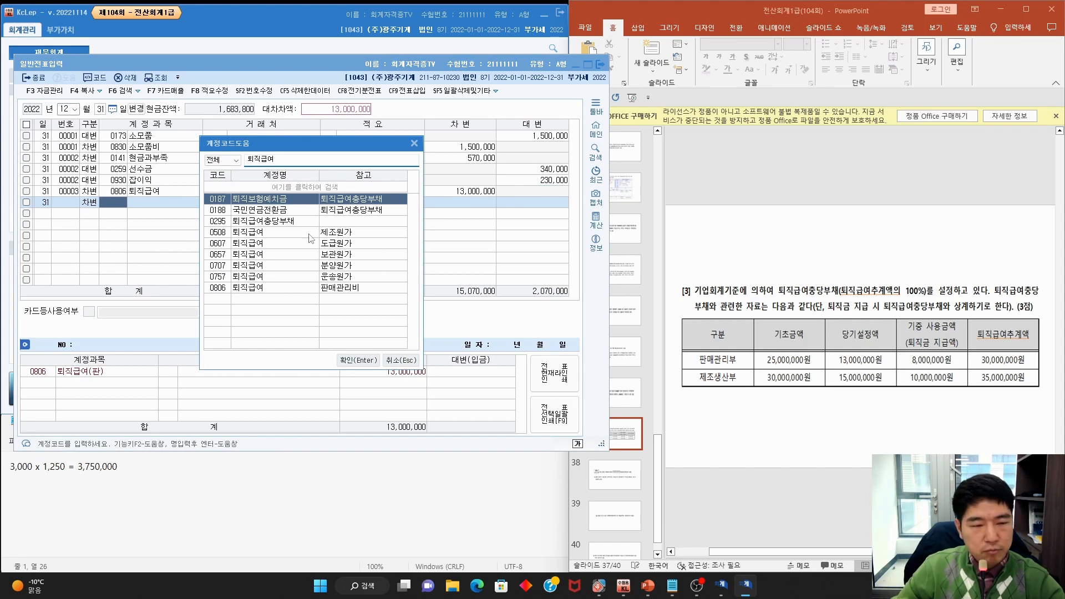
pyautogui.doubleClick(311, 239)
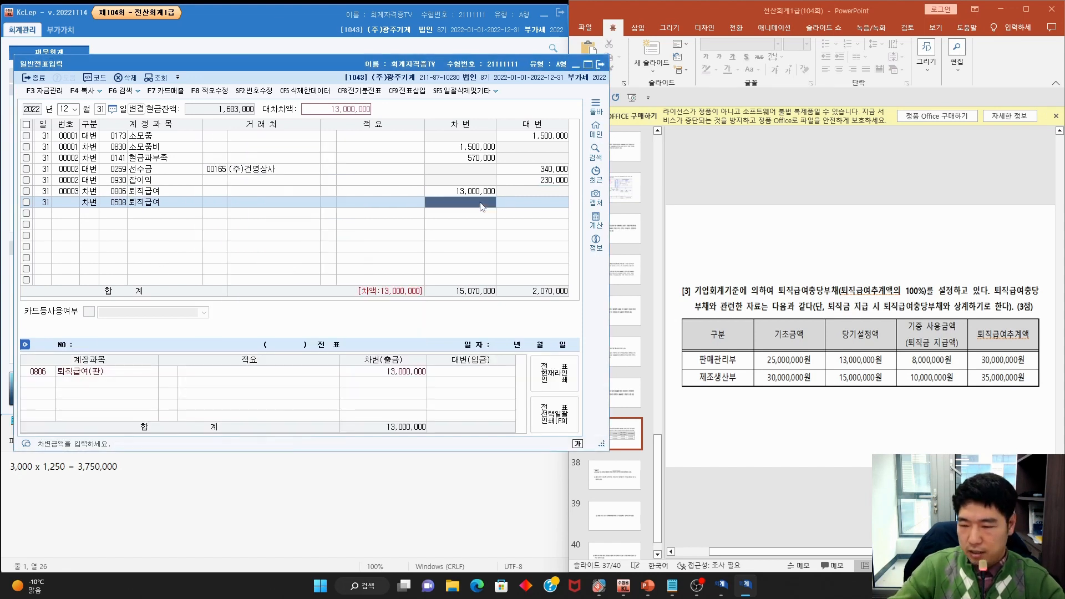
pyautogui.write('150000')
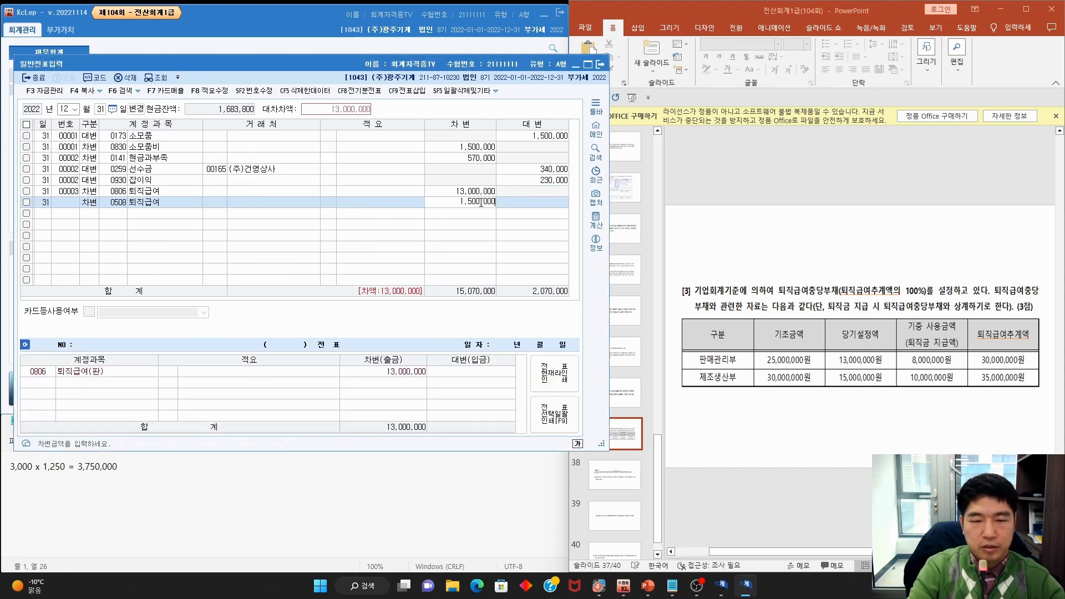
pyautogui.press('Return')
# Credit 0295 퇴직급여충당부채 for 28,000,000 to balance the voucher
pyautogui.press('4')
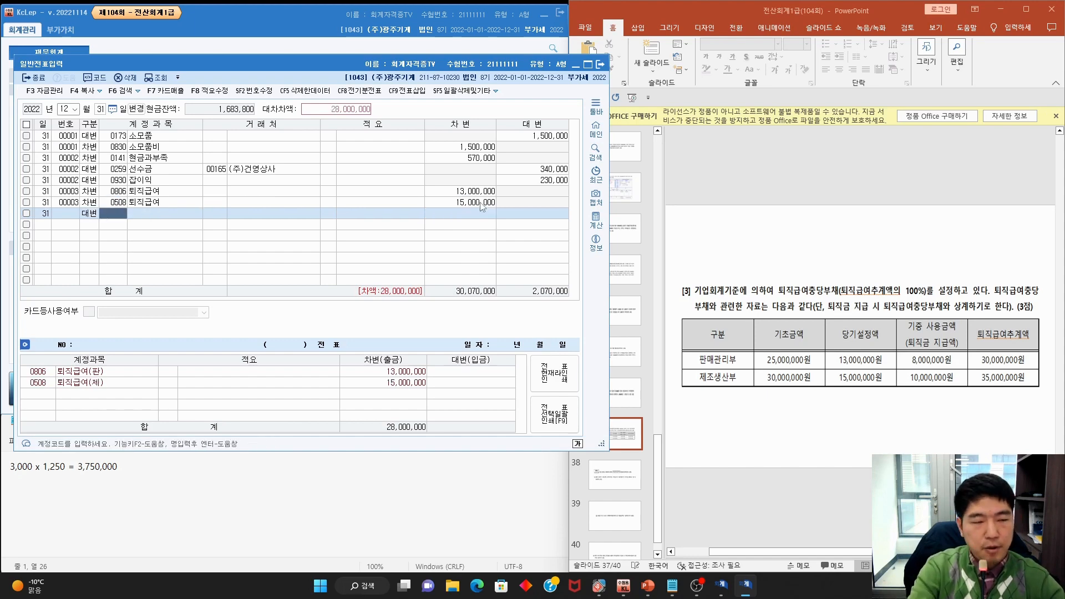
pyautogui.press('F2')
pyautogui.write('퇴직급여')
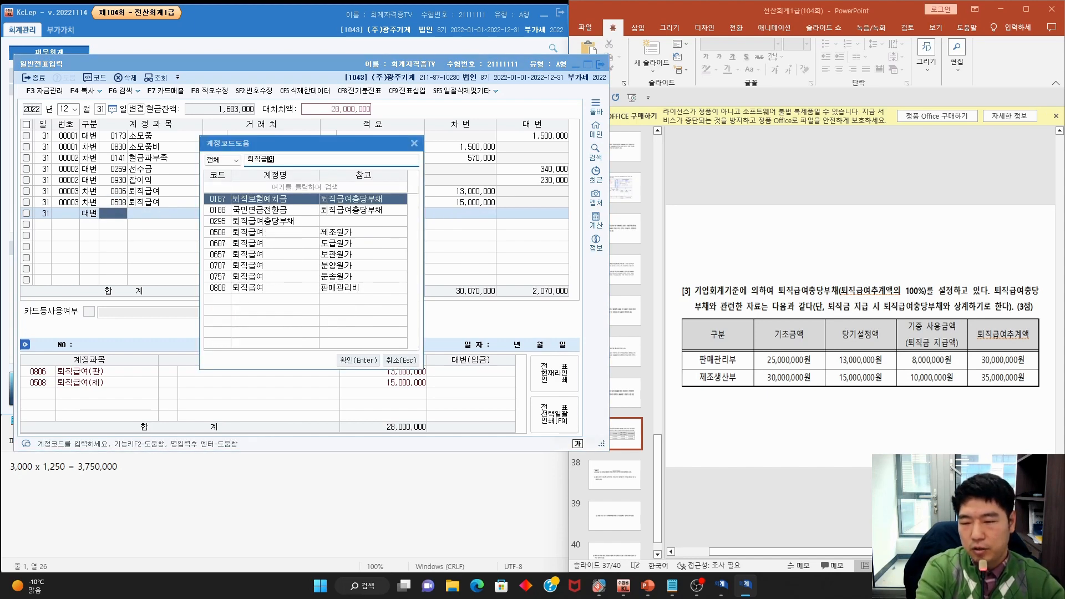
pyautogui.press('Down')
pyautogui.press('Down')
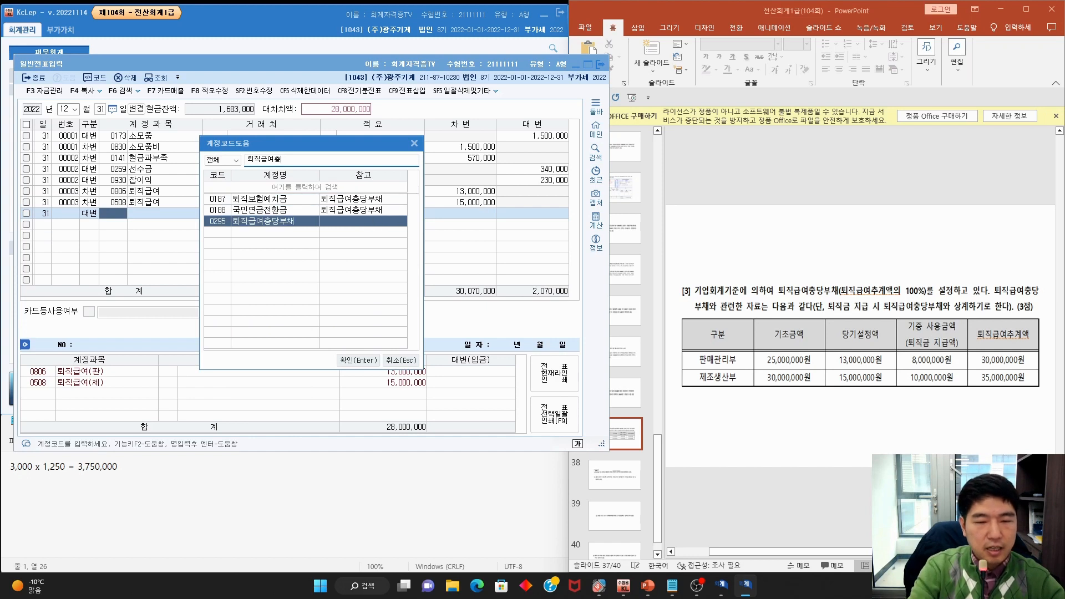
pyautogui.press('Return')
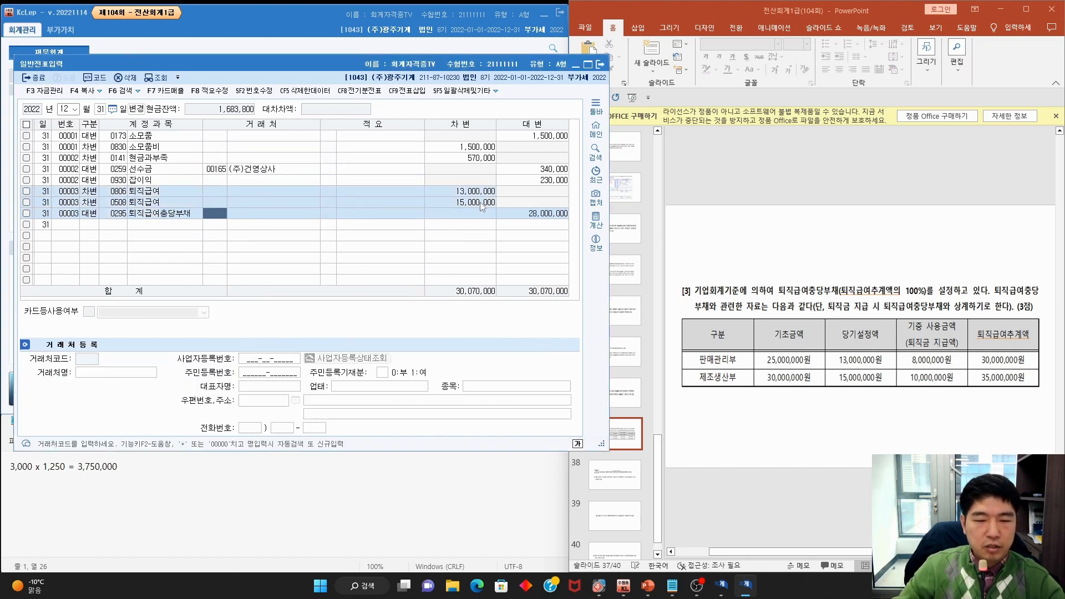
pyautogui.click(738, 259)
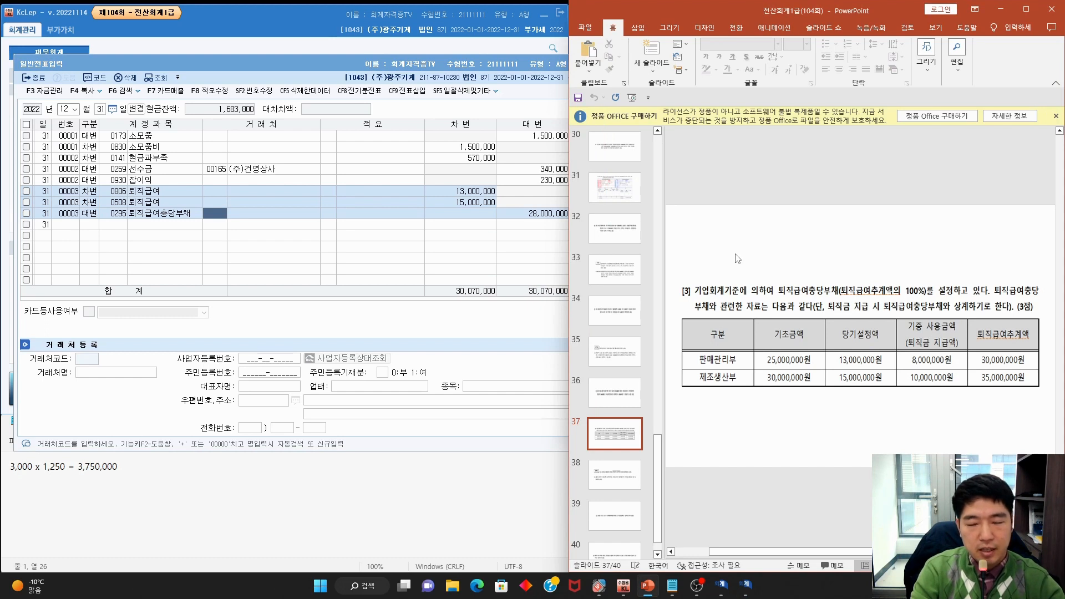
# Mark up question [1] on the slide and close the 일반전표입력 window
pyautogui.scroll(-1, 738, 258)
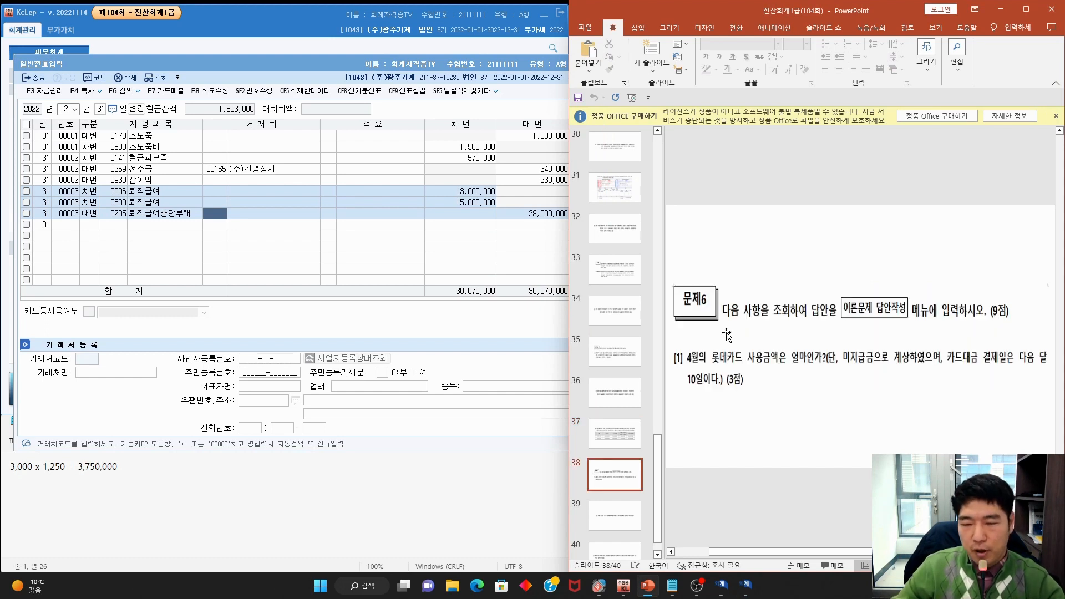
pyautogui.hotkey('ctrl', '2')
pyautogui.moveTo(725, 318); pyautogui.dragTo(905, 322)
pyautogui.moveTo(690, 361)
pyautogui.mouseDown()
pyautogui.moveTo(810, 368)
pyautogui.moveTo(862, 336)
pyautogui.moveTo(865, 366)
pyautogui.mouseUp()
pyautogui.moveTo(942, 370); pyautogui.dragTo(1038, 367)
pyautogui.press('Escape')
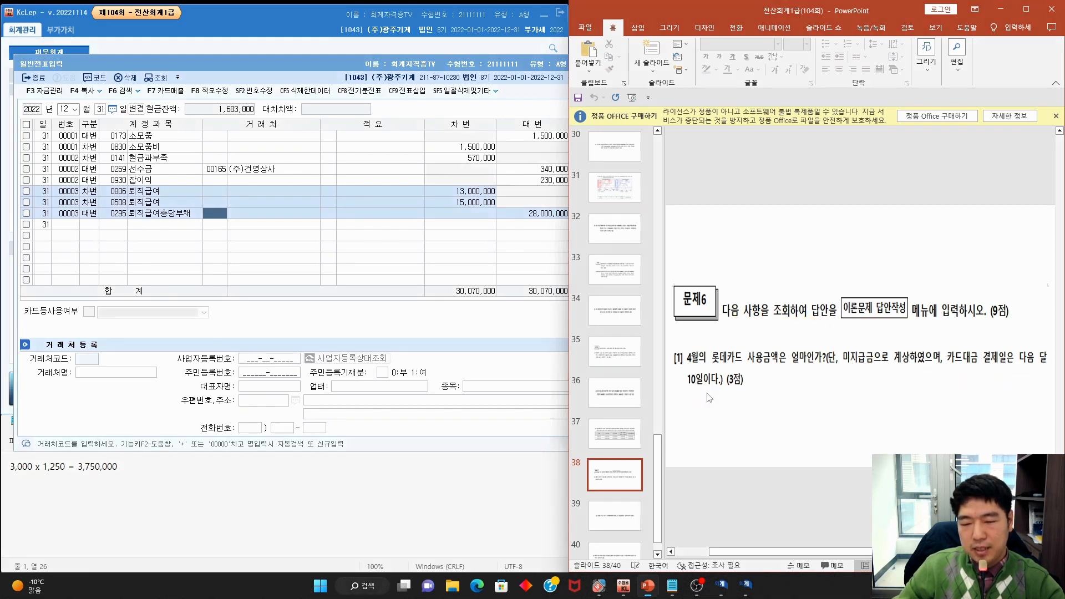
pyautogui.click(402, 66)
pyautogui.click(600, 65)
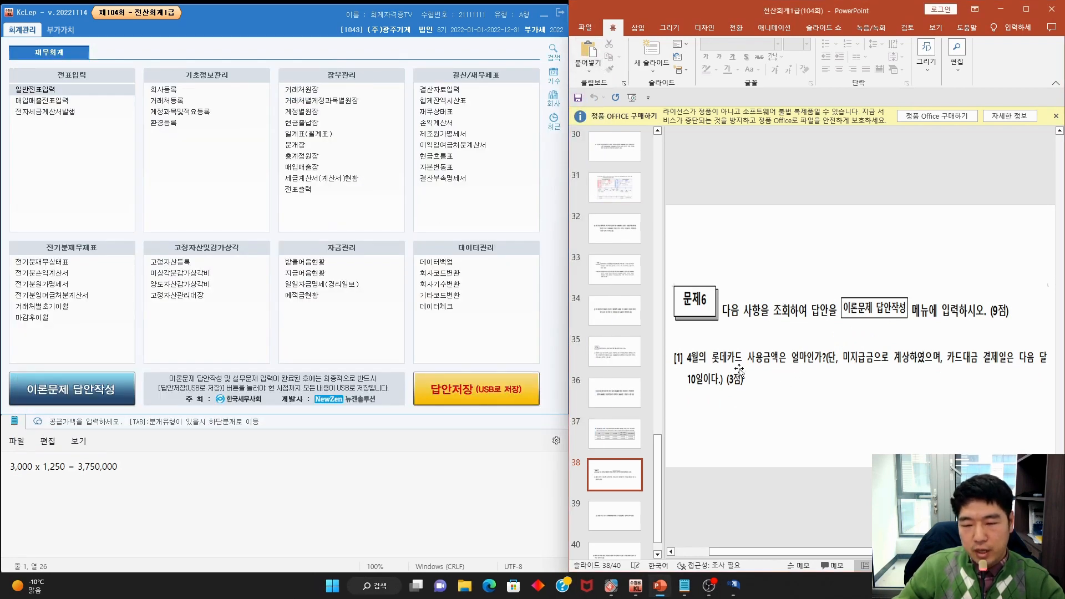
# Load 거래처원장 for 2022/4/1–4/30, account 0253 미지급금, all partners
pyautogui.moveTo(766, 367); pyautogui.dragTo(769, 362)
pyautogui.press('Escape')
pyautogui.click(328, 91)
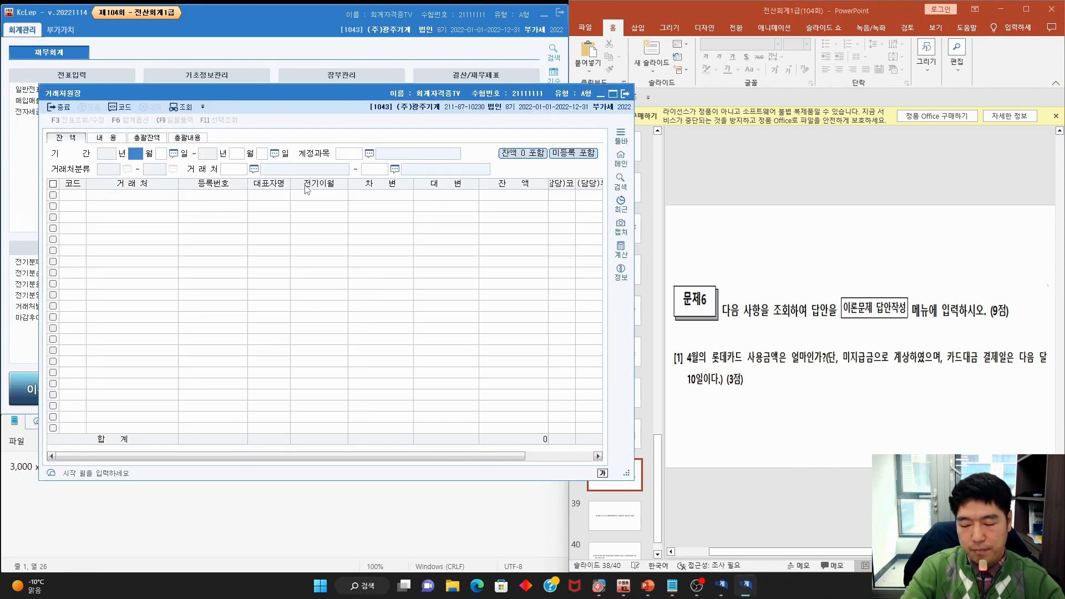
pyautogui.write('4')
pyautogui.press('Return')
pyautogui.write('4')
pyautogui.press('Return')
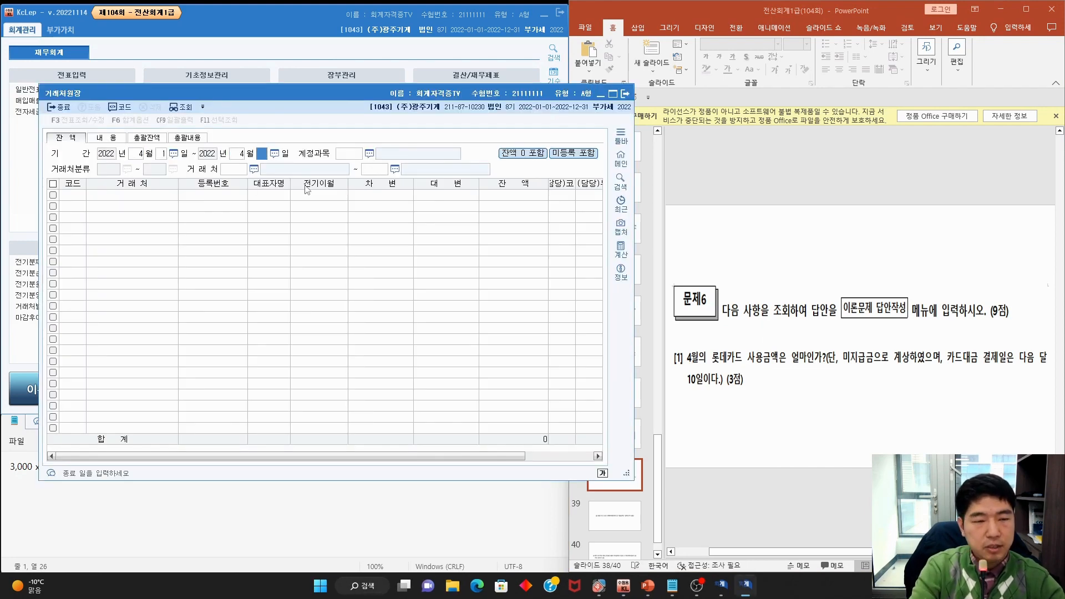
pyautogui.press('Return')
pyautogui.press('F2')
pyautogui.write('미지그')
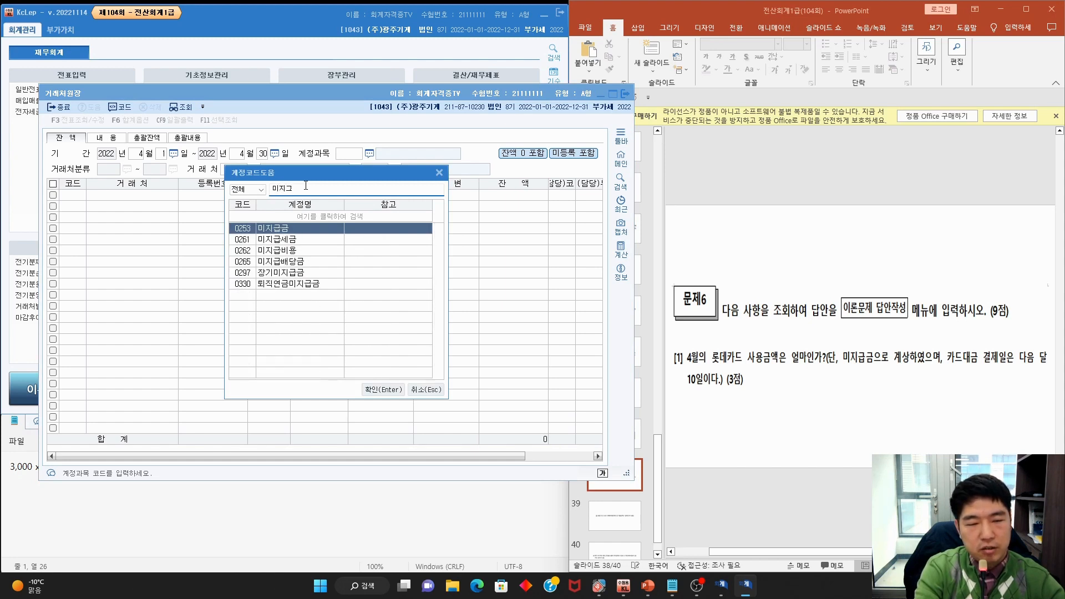
pyautogui.press('Return')
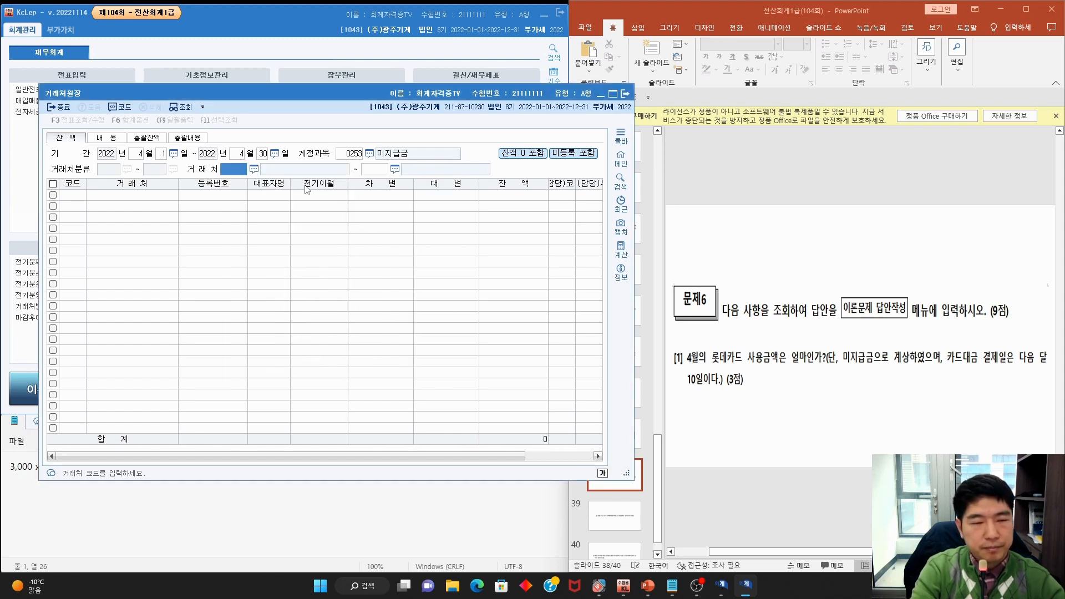
pyautogui.press('Return')
# Check 롯데카드's 200,000 credit and its April details, then close the ledger
pyautogui.moveTo(120, 219)
pyautogui.mouseDown()
pyautogui.moveTo(88, 221)
pyautogui.moveTo(118, 220)
pyautogui.mouseUp()
pyautogui.press('Escape')
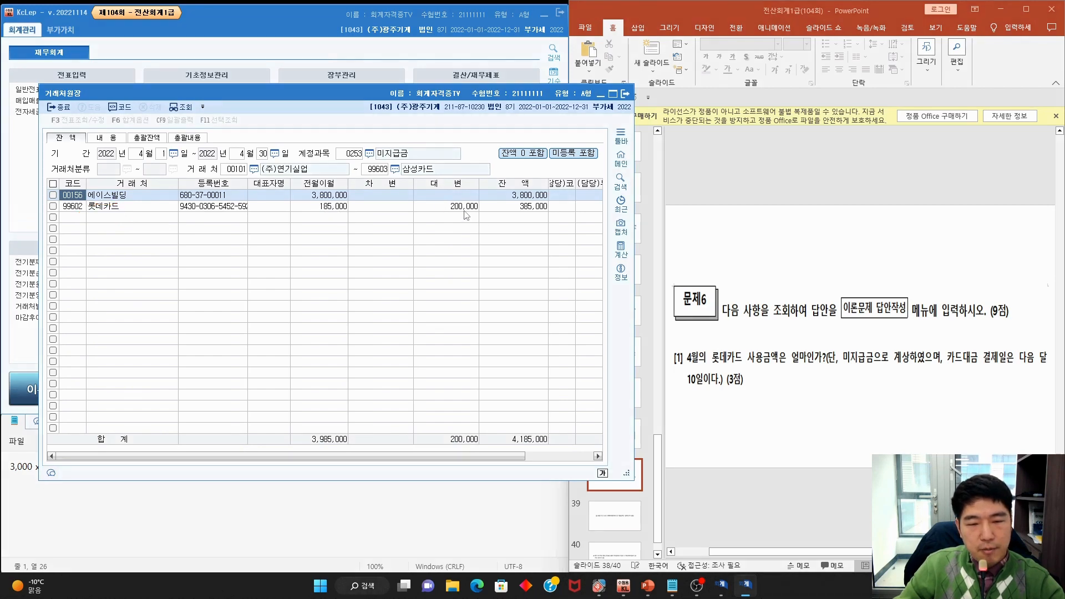
pyautogui.click(465, 207)
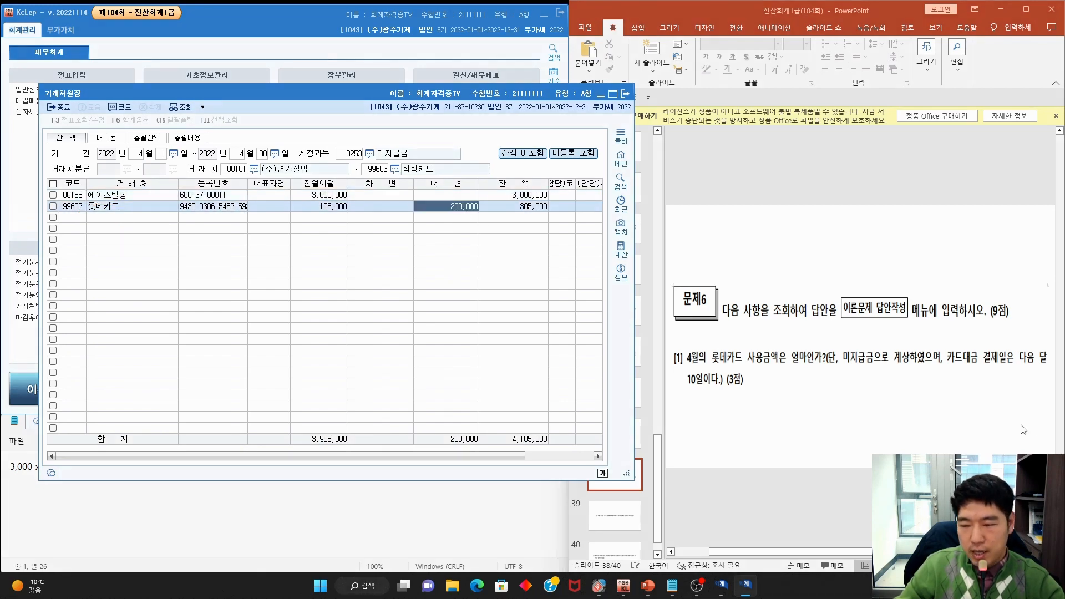
pyautogui.hotkey('ctrl', '2')
pyautogui.moveTo(1024, 365); pyautogui.dragTo(1064, 365)
pyautogui.moveTo(679, 393)
pyautogui.mouseDown()
pyautogui.moveTo(703, 391)
pyautogui.moveTo(711, 360)
pyautogui.mouseUp()
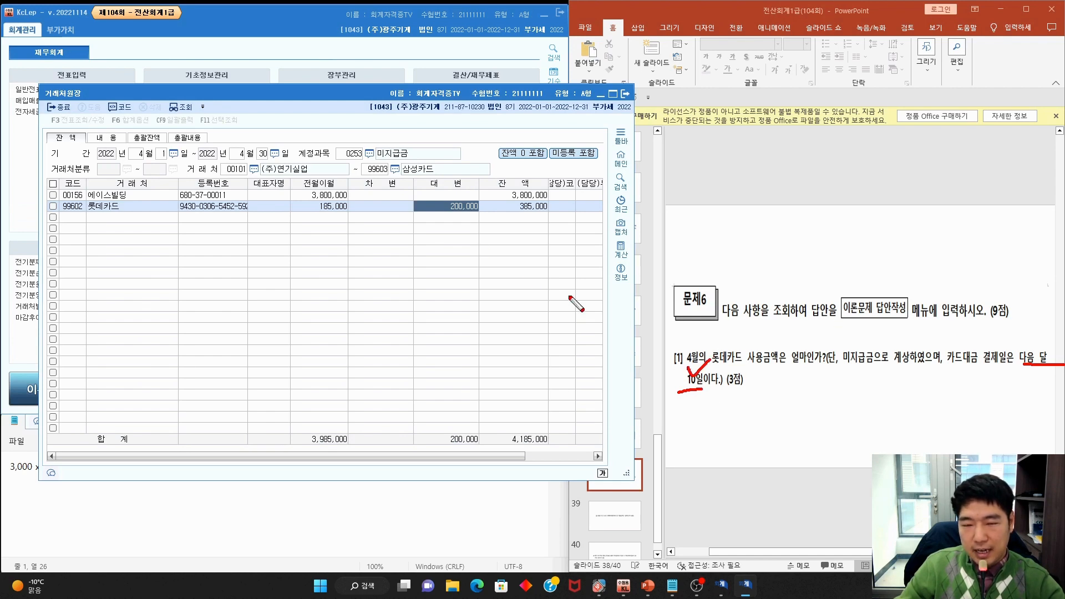
pyautogui.press('Escape')
pyautogui.doubleClick(453, 206)
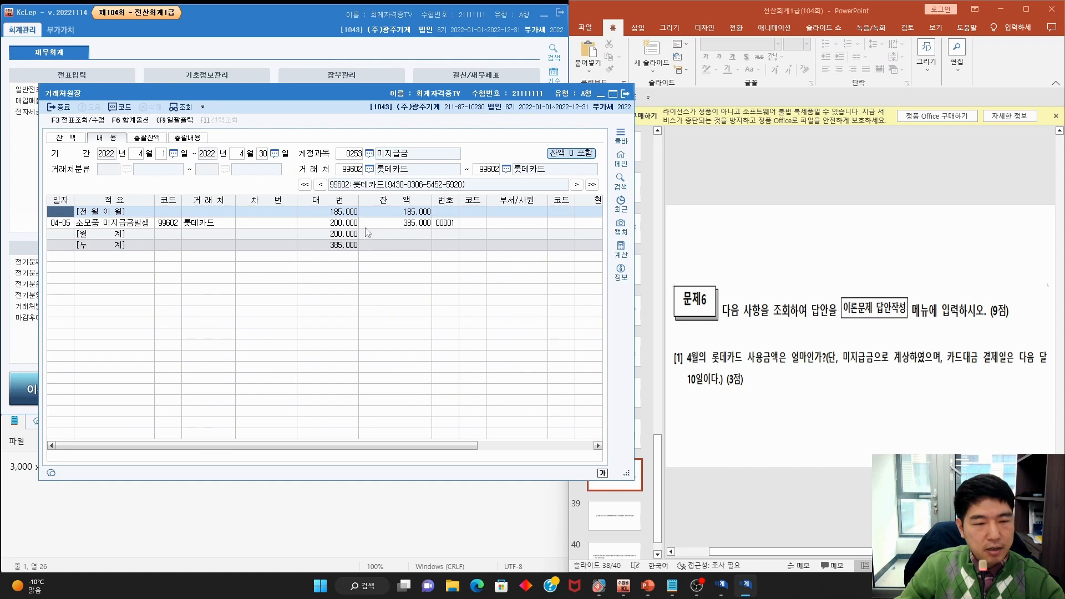
pyautogui.click(628, 94)
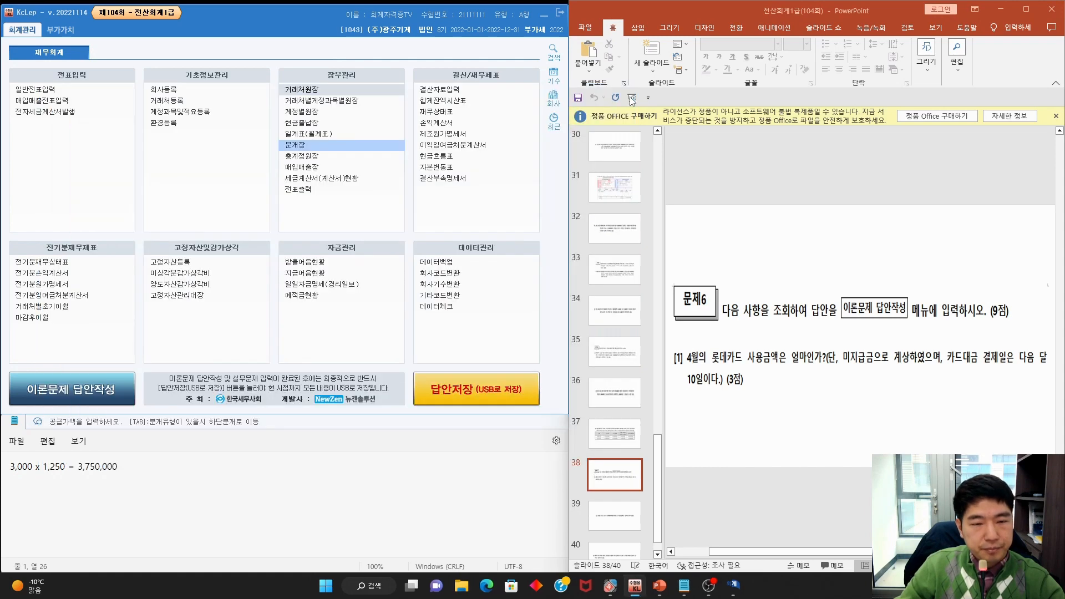
# Reload the April 미지급금 partner ledger, confirm 롯데카드's 200,000 credit, and close it
pyautogui.click(348, 91)
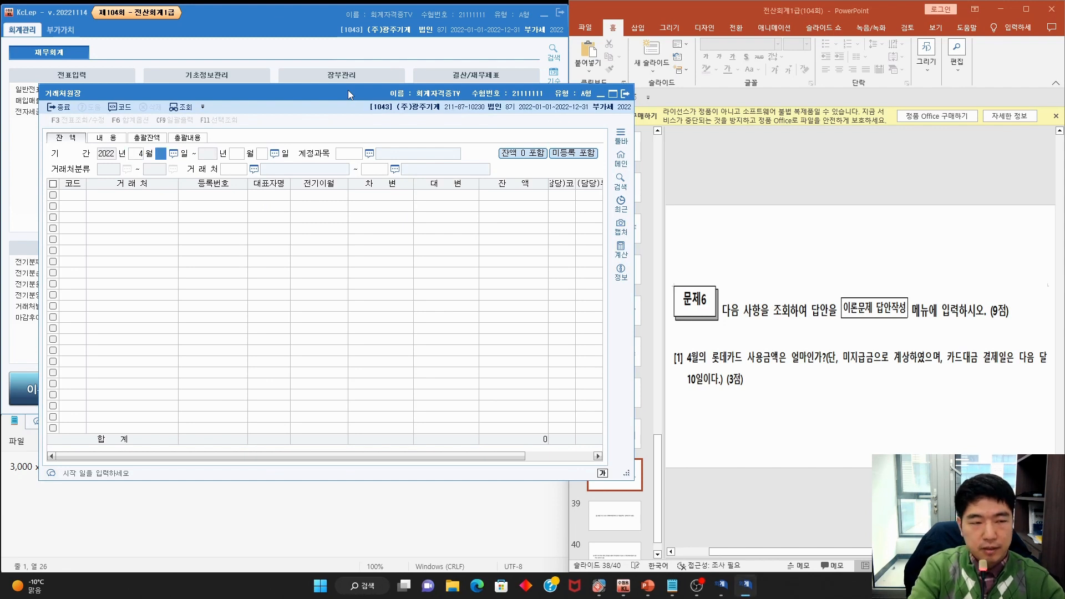
pyautogui.press('Return')
pyautogui.write('4')
pyautogui.press('Return')
pyautogui.press('Return')
pyautogui.press('F2')
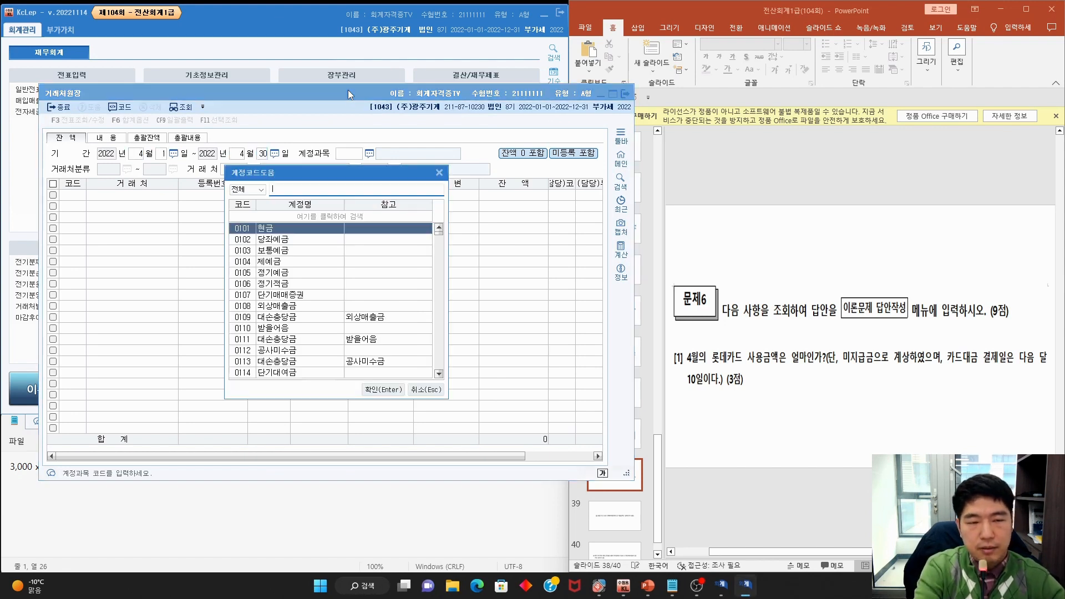
pyautogui.write('미지급금')
pyautogui.press('Return')
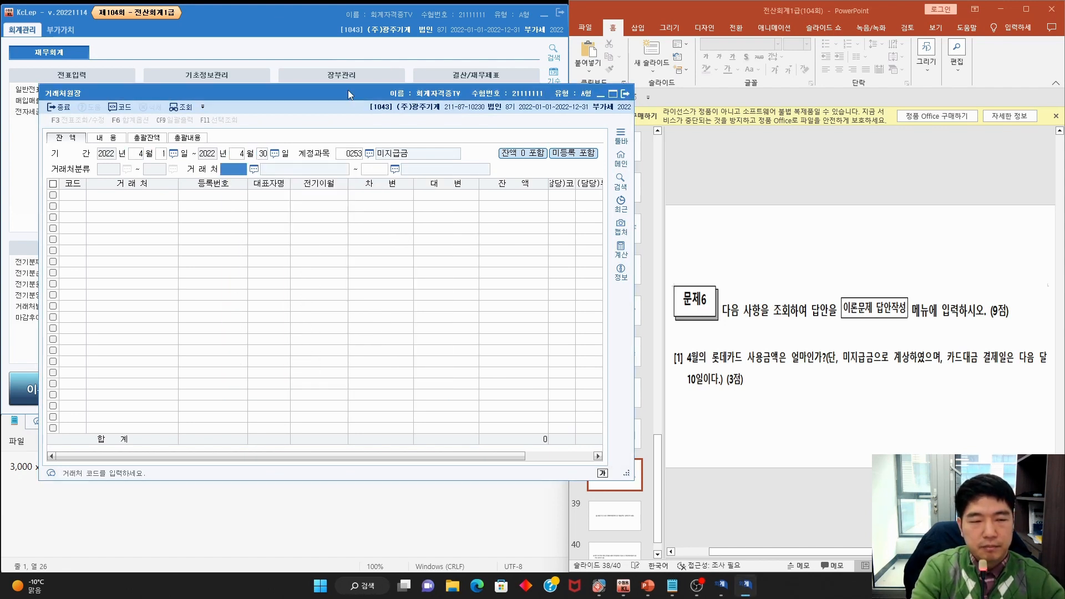
pyautogui.press('Return')
pyautogui.moveTo(473, 213)
pyautogui.mouseDown()
pyautogui.moveTo(445, 205)
pyautogui.moveTo(469, 215)
pyautogui.mouseUp()
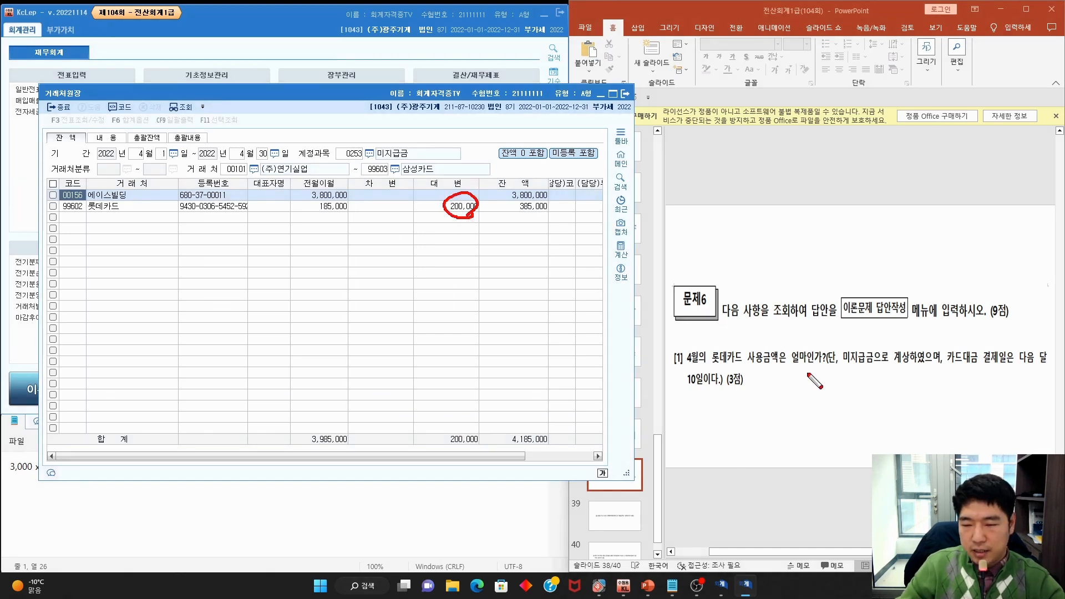
pyautogui.moveTo(710, 366); pyautogui.dragTo(826, 366)
pyautogui.press('Escape')
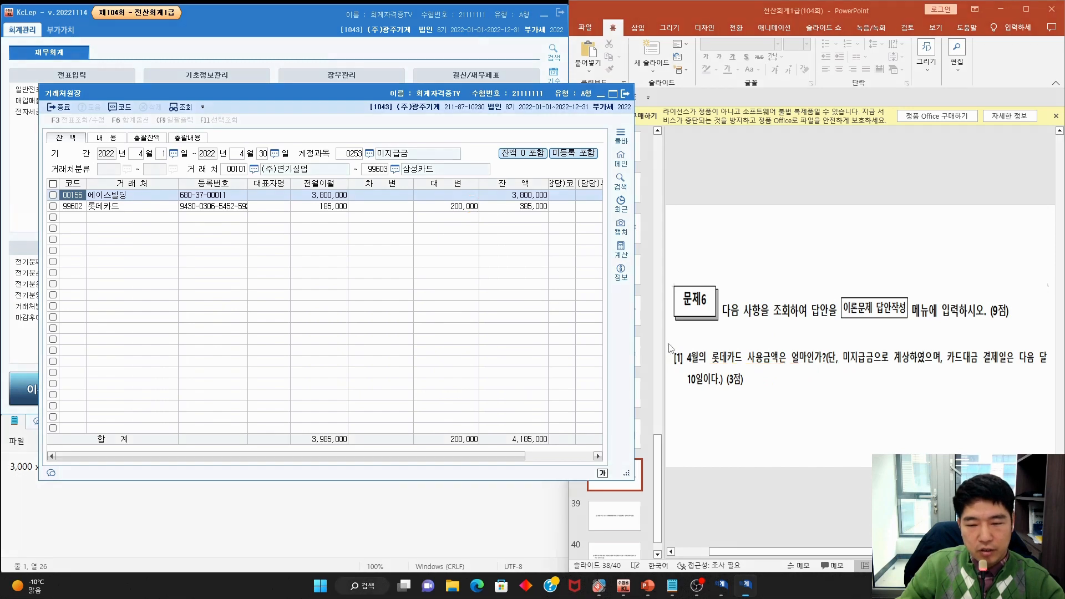
pyautogui.click(625, 93)
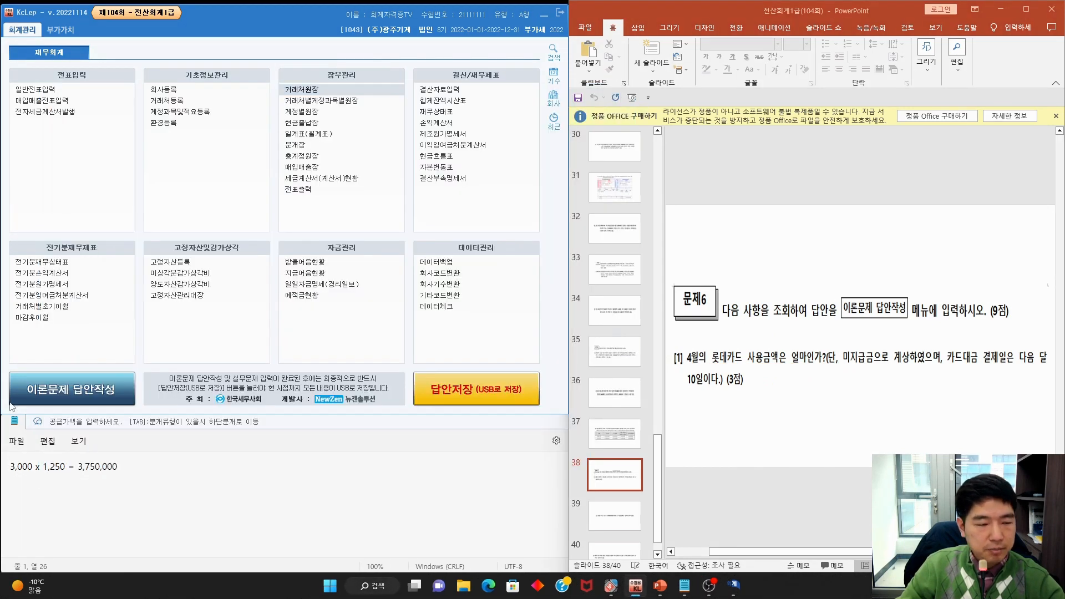
# Enter 200000 as answer [1] in 이론문제 답안작성 and save it
pyautogui.click(72, 389)
pyautogui.press('Return')
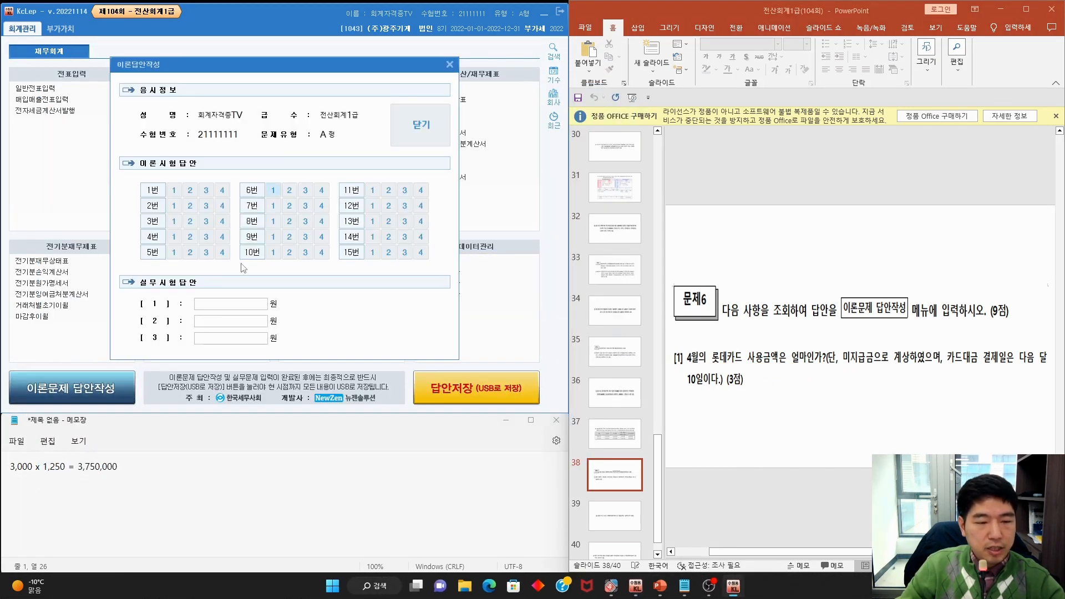
pyautogui.write('2000000')
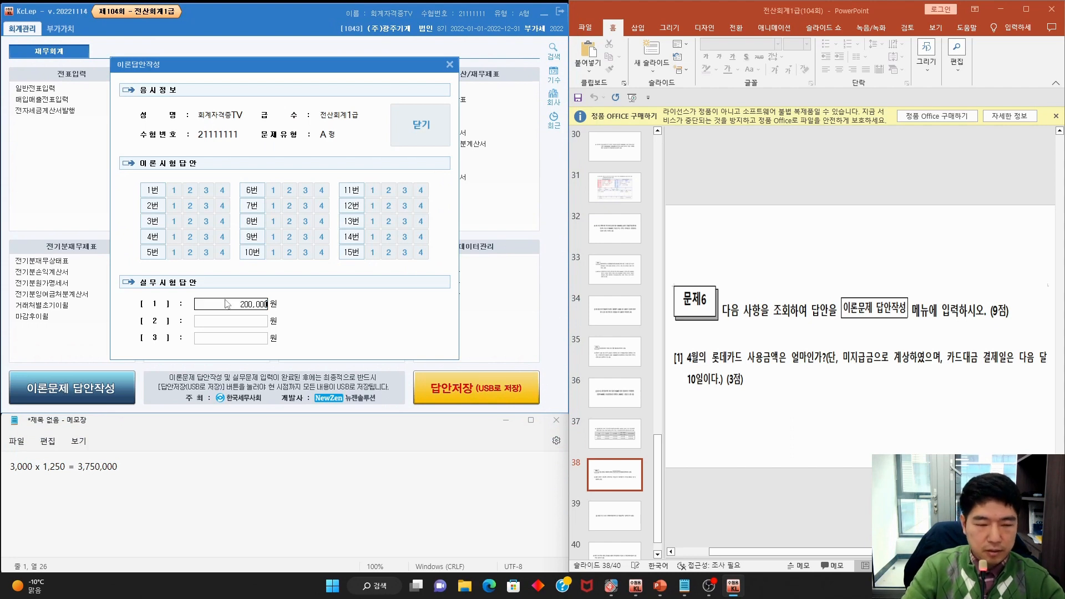
pyautogui.press('Return')
pyautogui.click(414, 118)
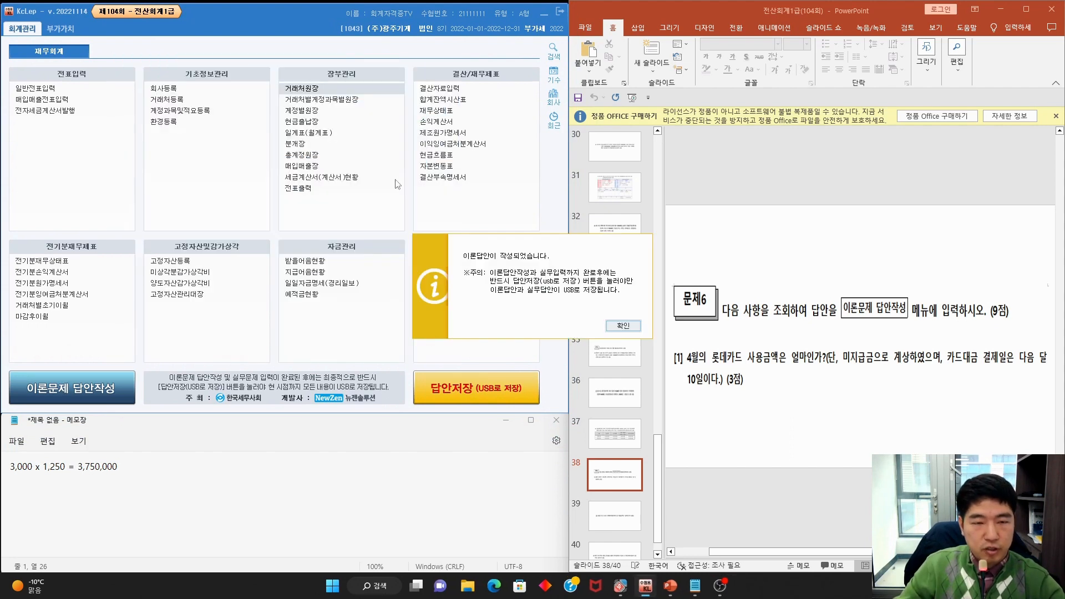
pyautogui.click(629, 329)
# Review question [2] on May's 판매비와관리비 total on the slides
pyautogui.click(732, 354)
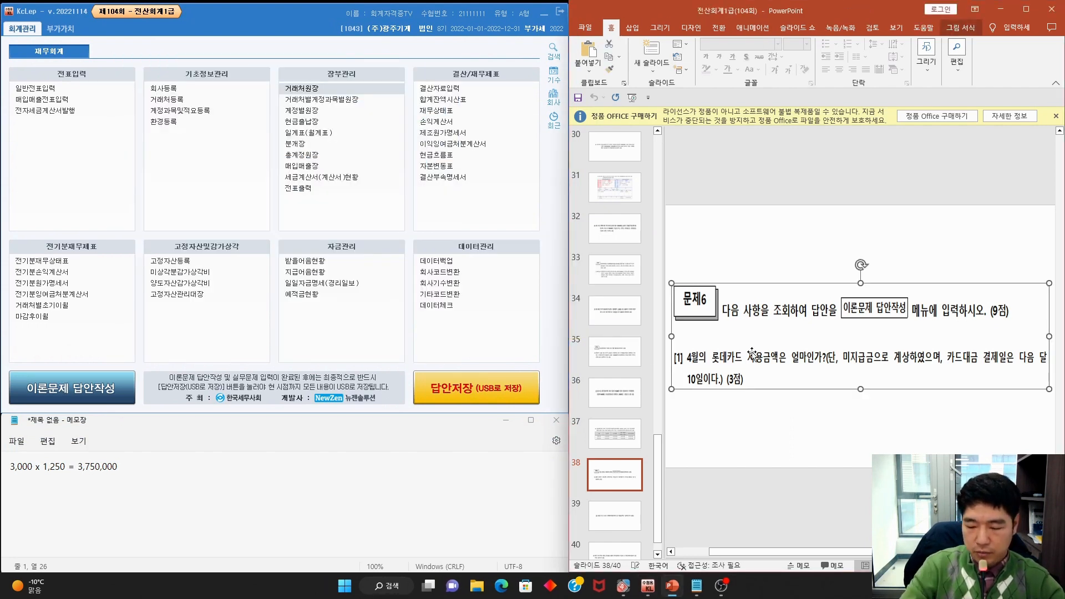
pyautogui.scroll(-1, 750, 354)
pyautogui.moveTo(776, 348)
pyautogui.mouseDown()
pyautogui.moveTo(684, 335)
pyautogui.moveTo(748, 355)
pyautogui.moveTo(977, 347)
pyautogui.mouseUp()
pyautogui.press('Escape')
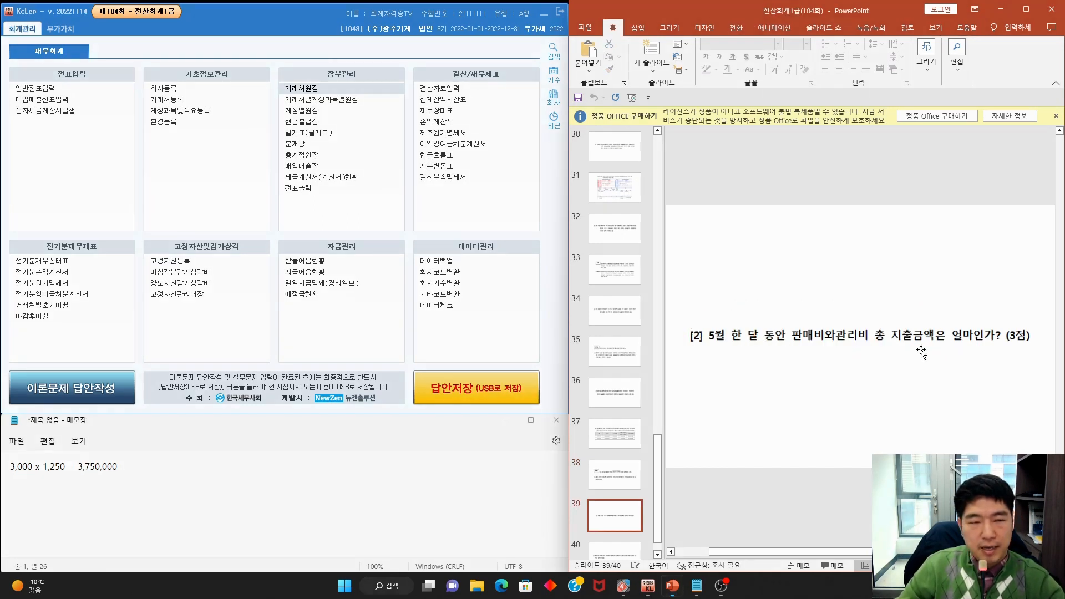
# Load the 월계표 in 일계표 for the period 05 ~ 05
pyautogui.click(314, 133)
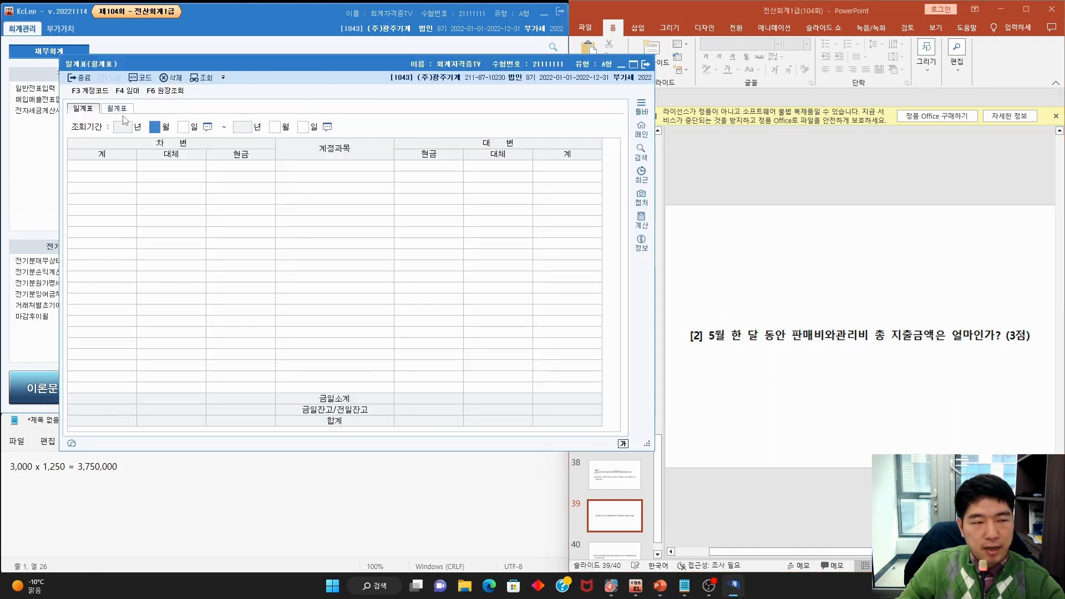
pyautogui.click(125, 109)
pyautogui.moveTo(328, 64); pyautogui.dragTo(296, 61)
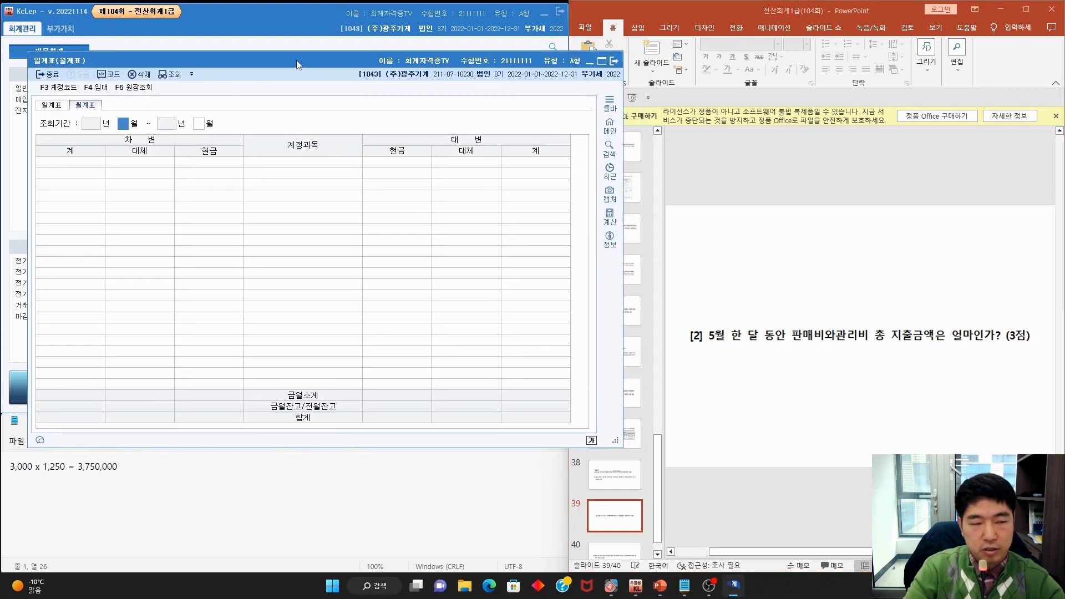
pyautogui.write('5')
pyautogui.press('Return')
pyautogui.write('5')
pyautogui.press('Return')
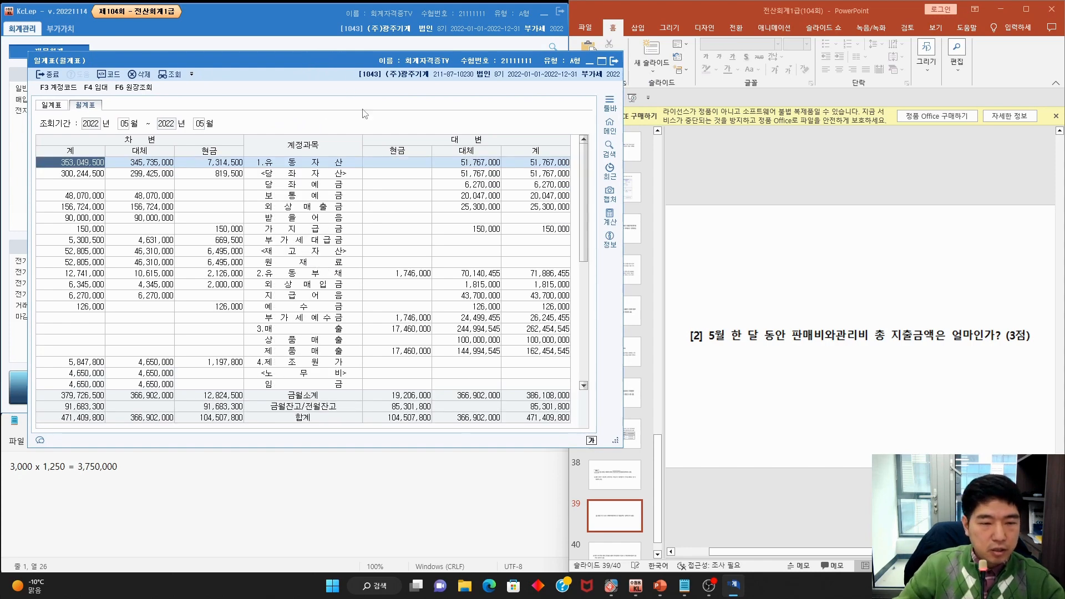
# Mark the 판매비및일반관리비 total of 7,957,200 and note it in Notepad
pyautogui.scroll(-3, 376, 230)
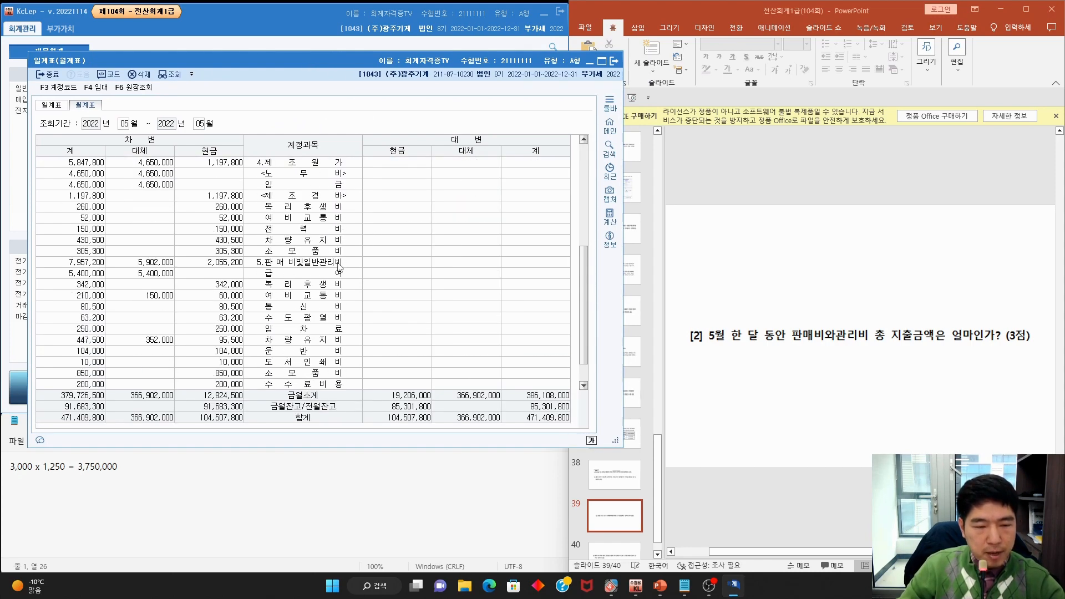
pyautogui.moveTo(348, 262)
pyautogui.mouseDown()
pyautogui.moveTo(266, 266)
pyautogui.moveTo(341, 261)
pyautogui.mouseUp()
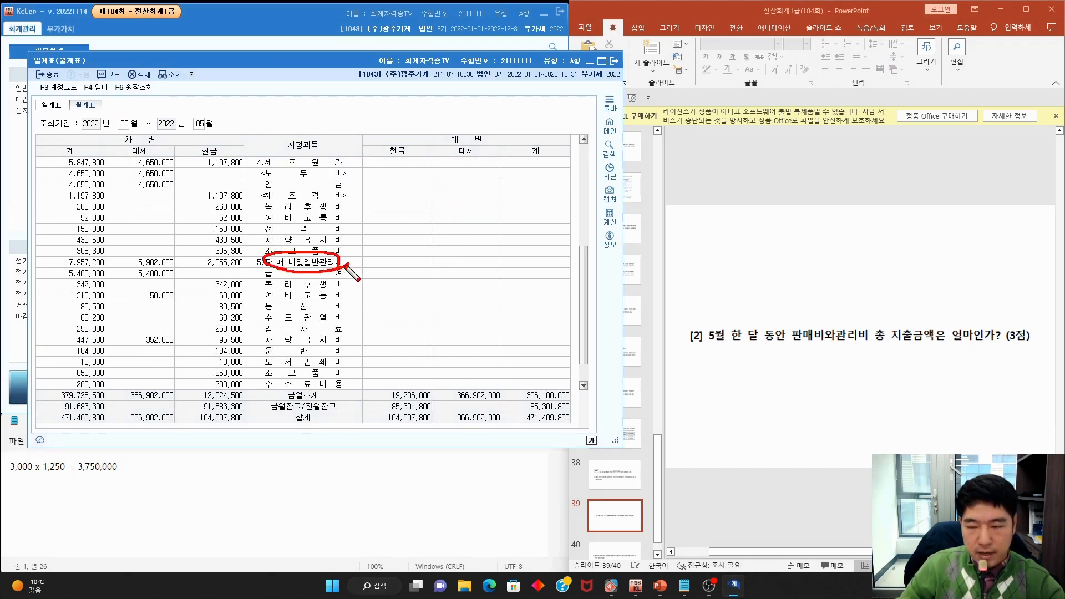
pyautogui.moveTo(859, 344); pyautogui.dragTo(977, 344)
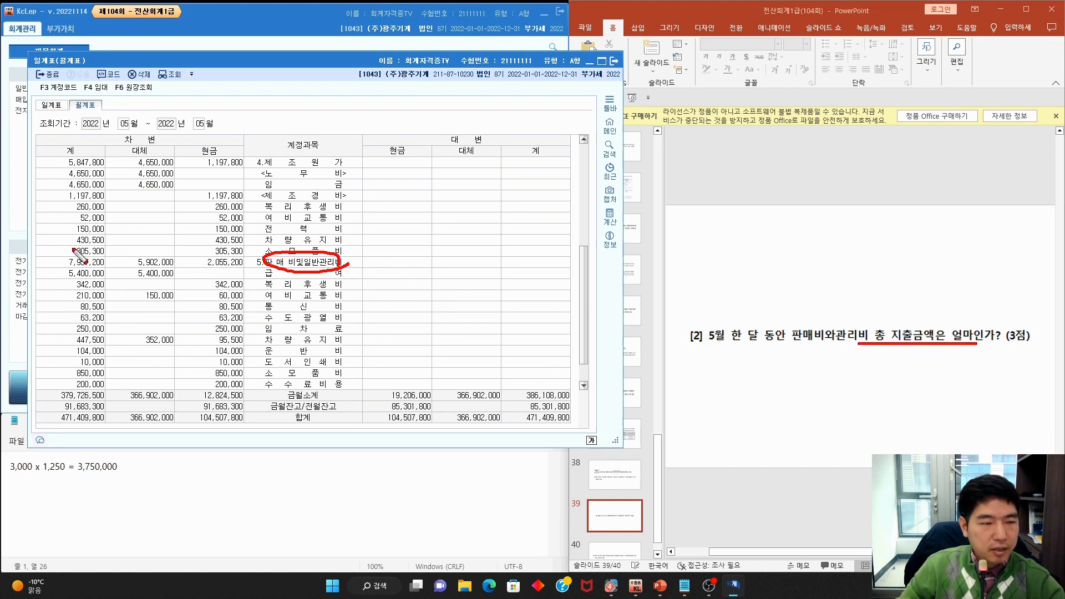
pyautogui.moveTo(64, 269)
pyautogui.mouseDown()
pyautogui.moveTo(114, 269)
pyautogui.moveTo(103, 257)
pyautogui.moveTo(54, 263)
pyautogui.moveTo(96, 271)
pyautogui.mouseUp()
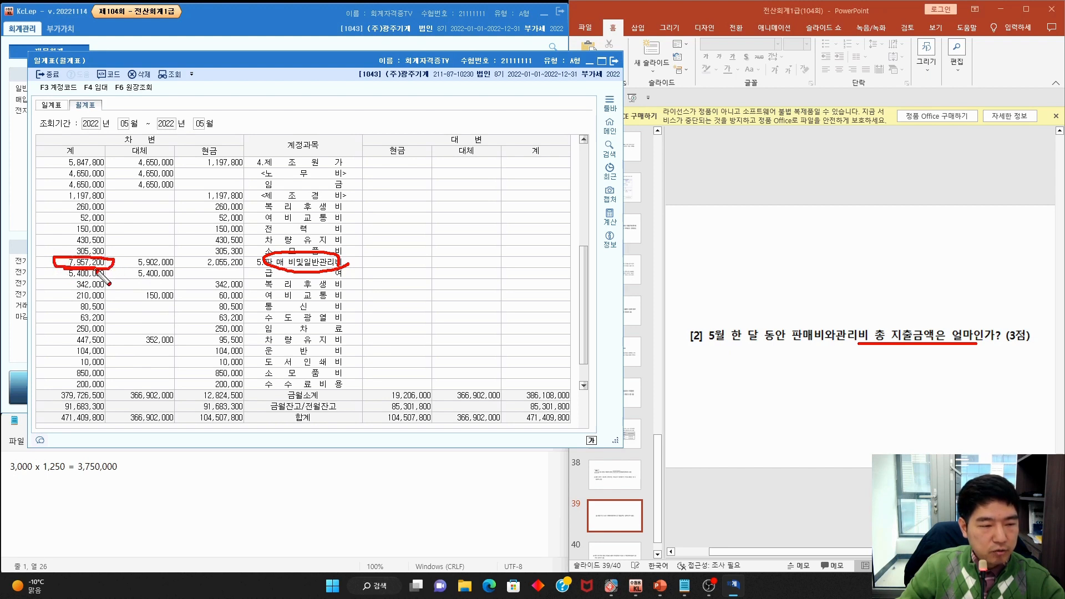
pyautogui.press('Escape')
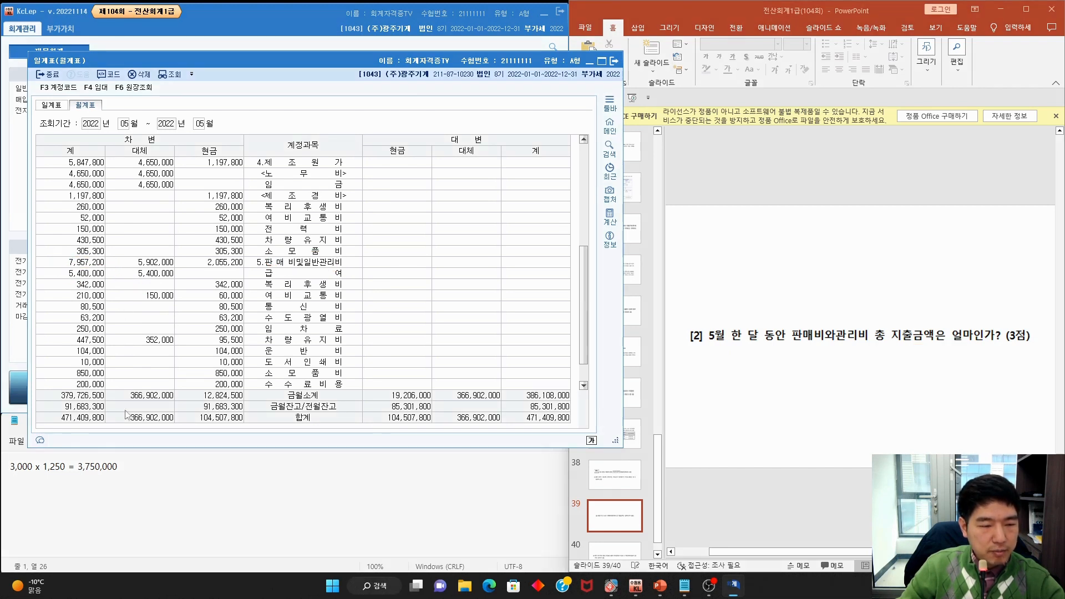
pyautogui.tripleClick(149, 471)
pyautogui.write('7957200')
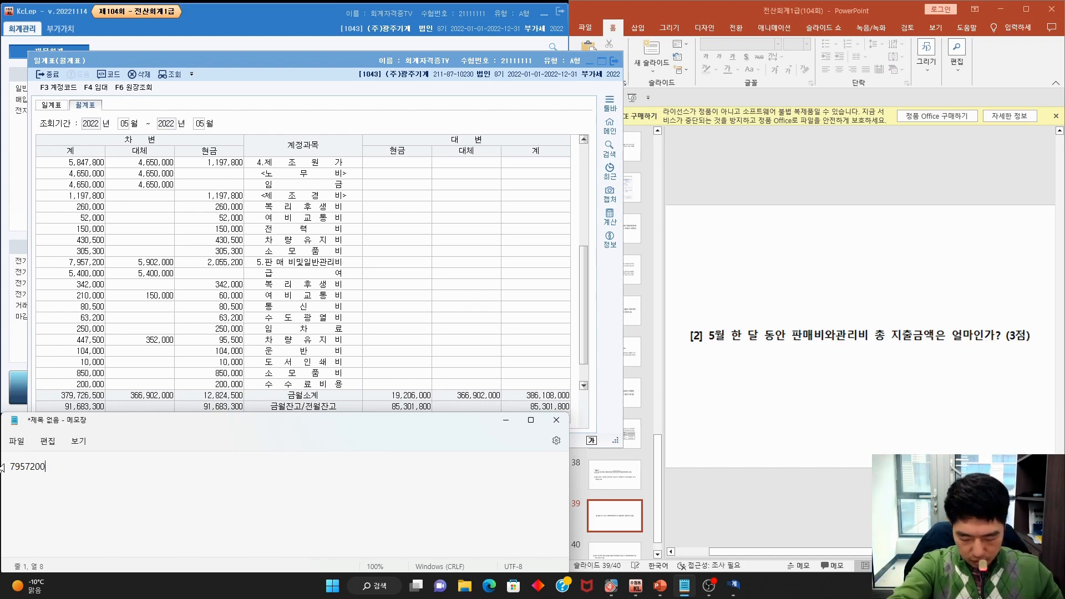
# Save 7957200 as answer [2] in 이론문제 답안작성
pyautogui.click(19, 387)
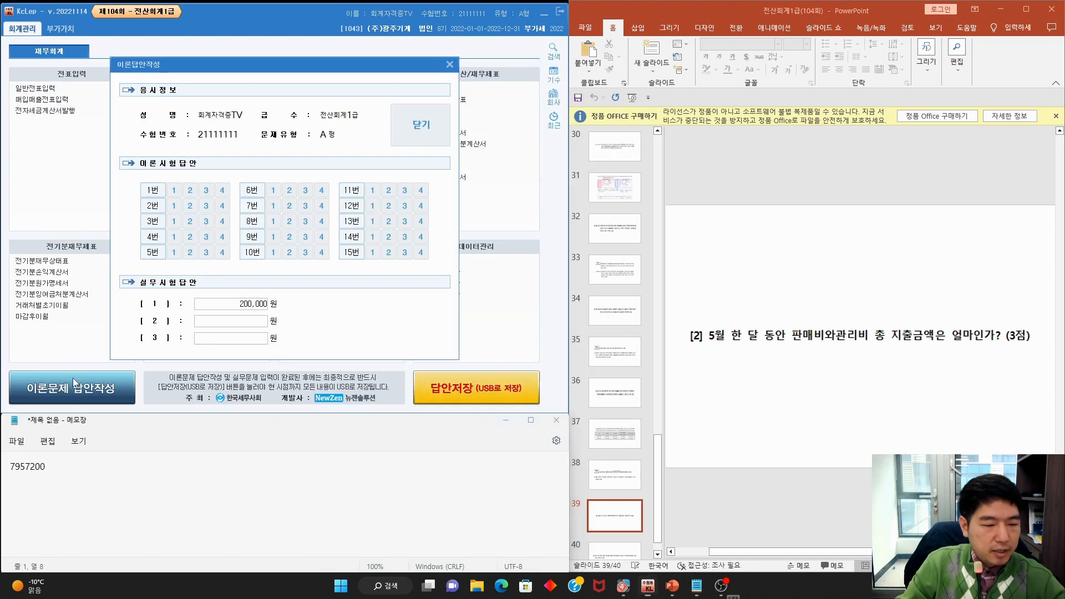
pyautogui.click(239, 326)
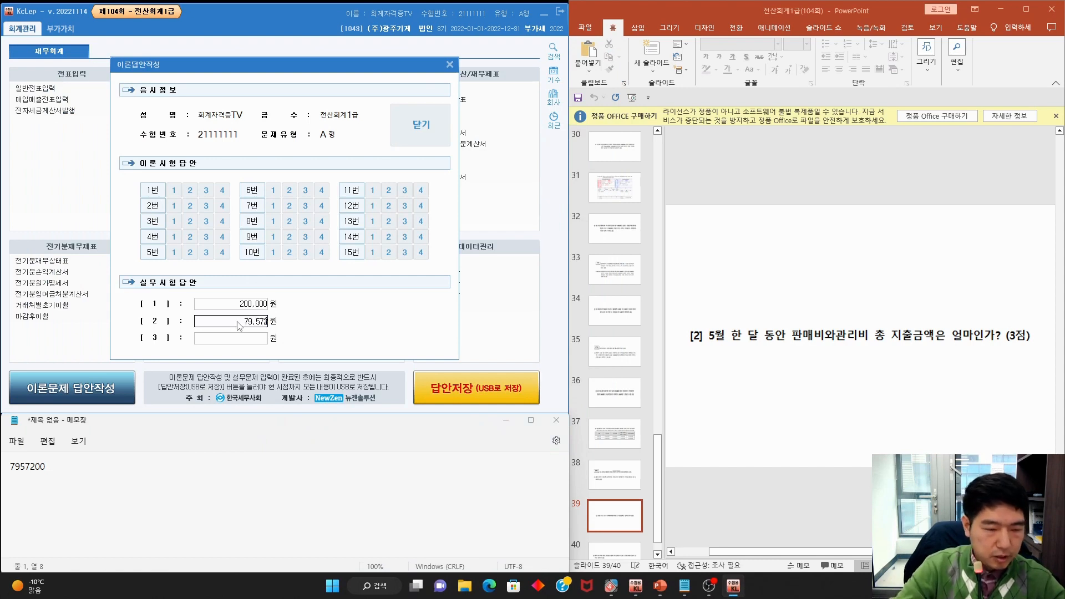
pyautogui.press('Return')
pyautogui.click(421, 125)
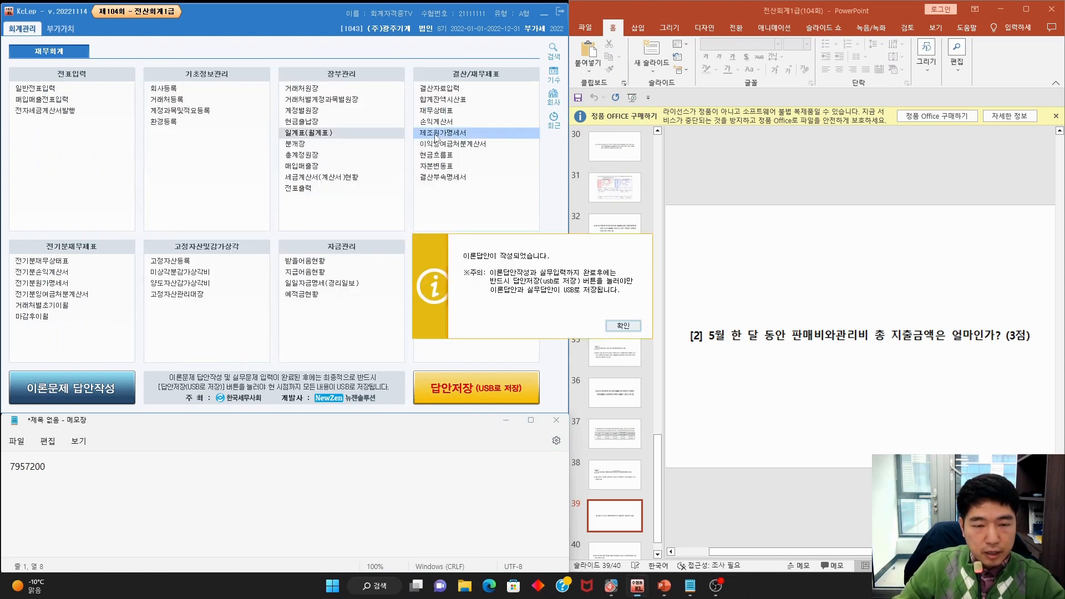
pyautogui.click(624, 329)
# Review question [3] on April–June e-invoices and switch to the 부가가치 module
pyautogui.scroll(-1, 814, 360)
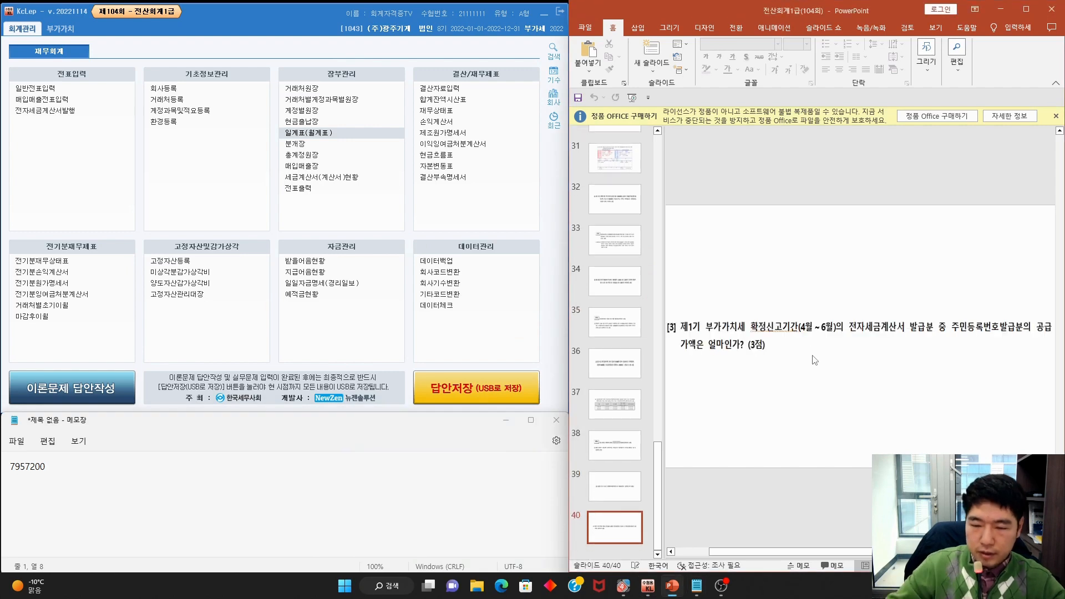
pyautogui.moveTo(680, 336); pyautogui.dragTo(855, 335)
pyautogui.moveTo(781, 334)
pyautogui.mouseDown()
pyautogui.moveTo(802, 306)
pyautogui.moveTo(855, 335)
pyautogui.moveTo(1029, 337)
pyautogui.mouseUp()
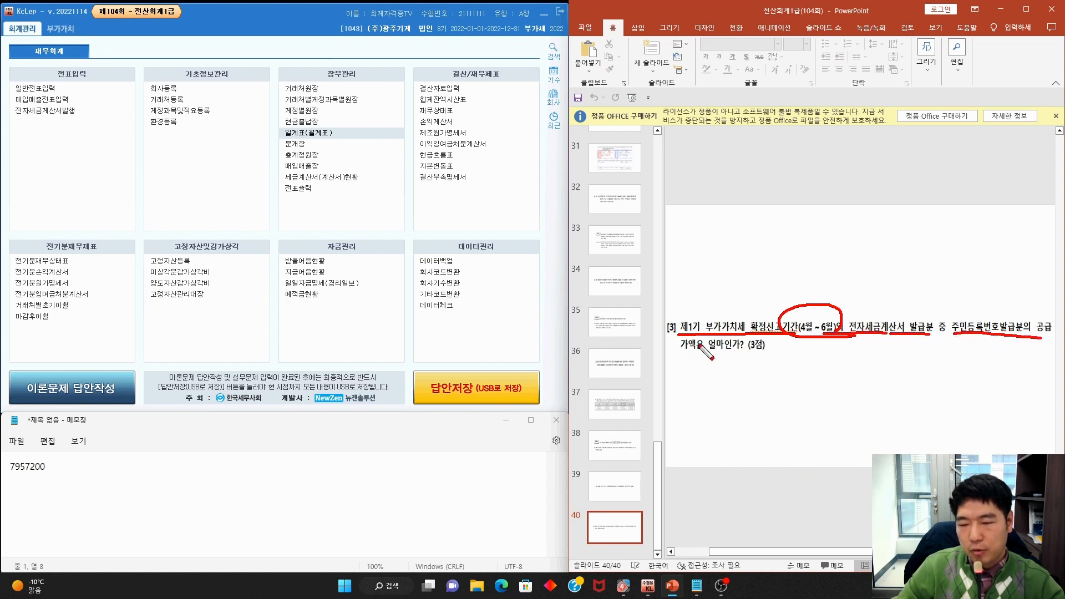
pyautogui.moveTo(676, 353); pyautogui.dragTo(746, 353)
pyautogui.press('Escape')
pyautogui.click(63, 29)
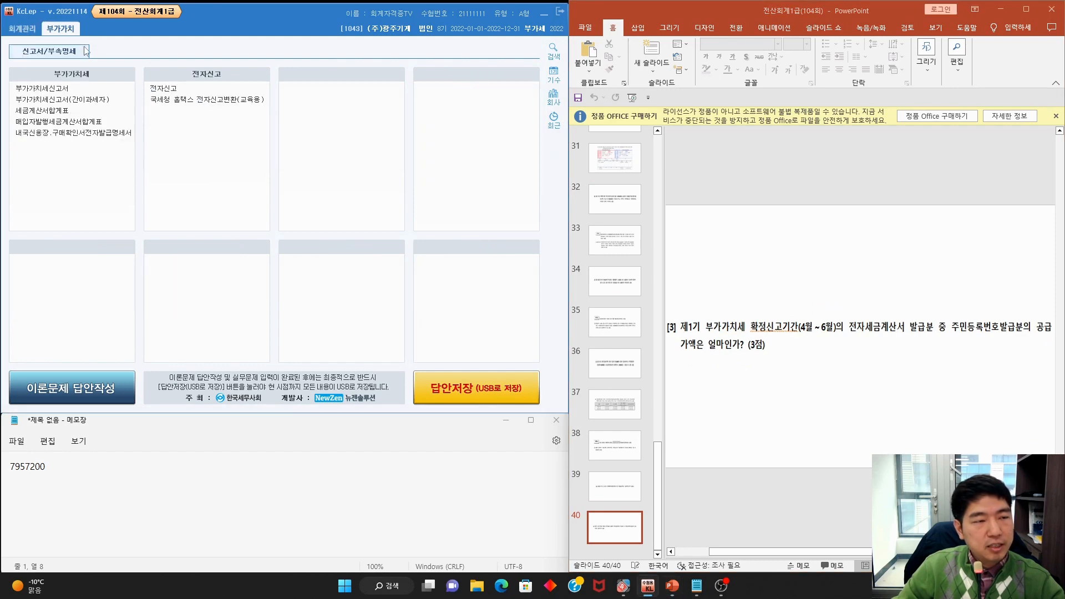
# Load 세금계산서합계표 for 04 ~ 06 as a 1. 정기신고 filing
pyautogui.click(61, 114)
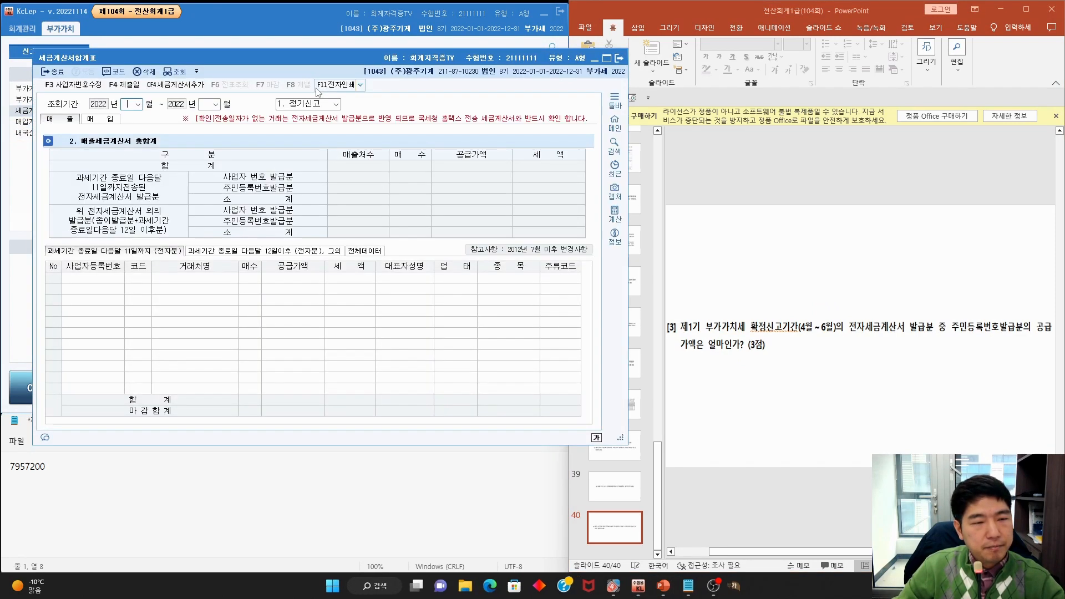
pyautogui.write('4')
pyautogui.press('Return')
pyautogui.write('6')
pyautogui.press('Return')
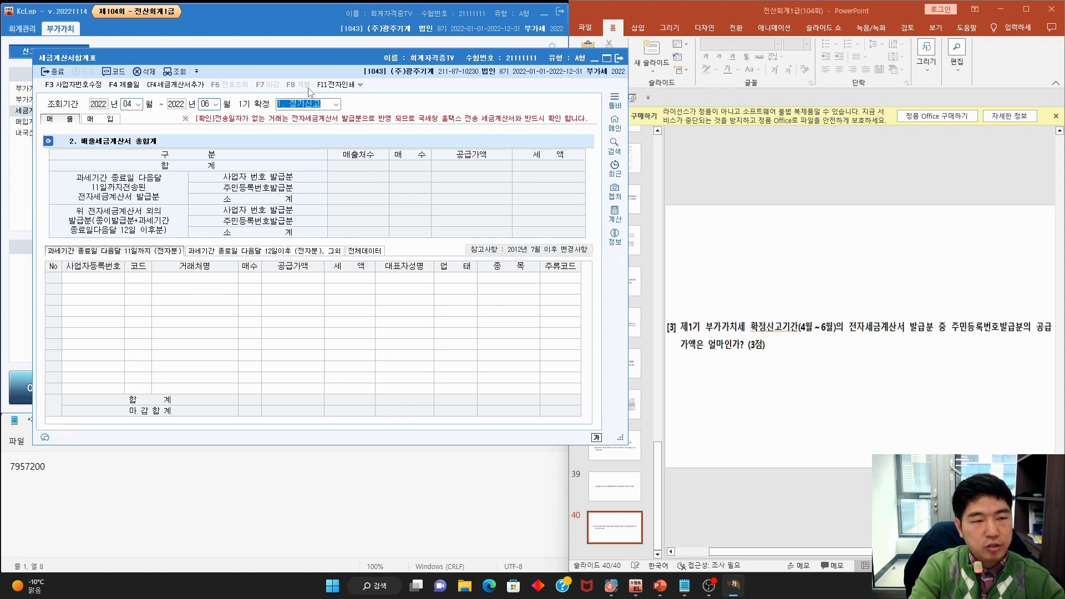
pyautogui.press('Return')
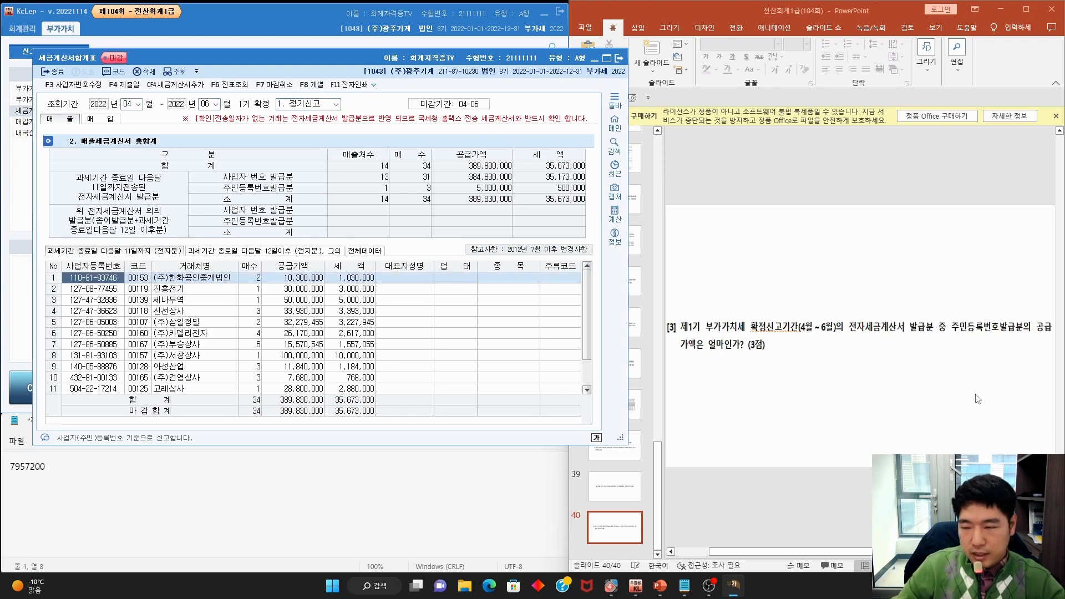
# Mark the 주민등록번호발급분 sales row and its 5,000,000 supply value
pyautogui.moveTo(948, 319); pyautogui.dragTo(933, 344)
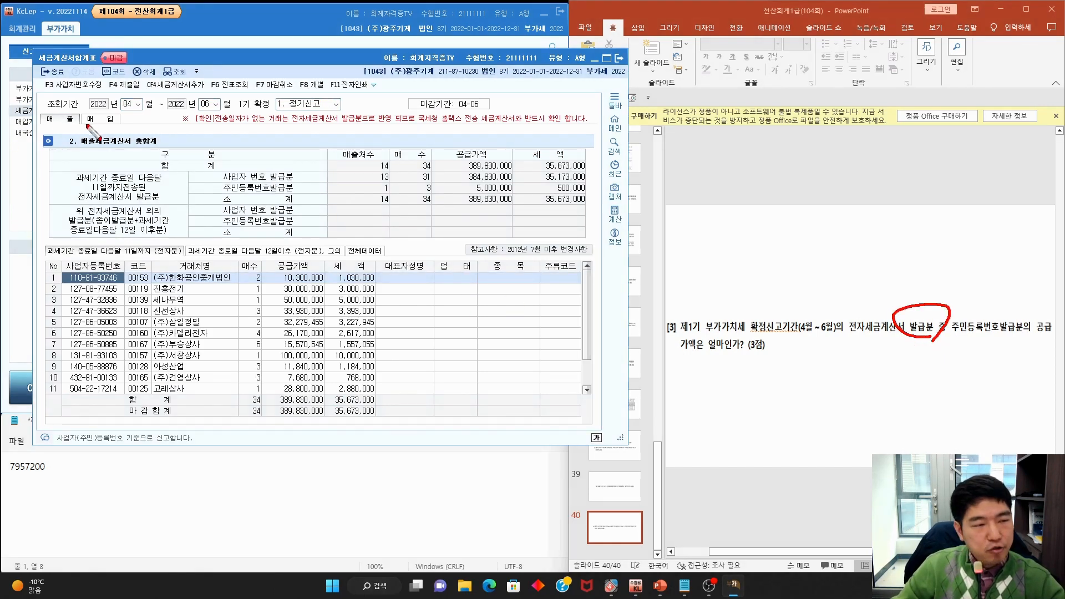
pyautogui.moveTo(66, 105); pyautogui.dragTo(63, 145)
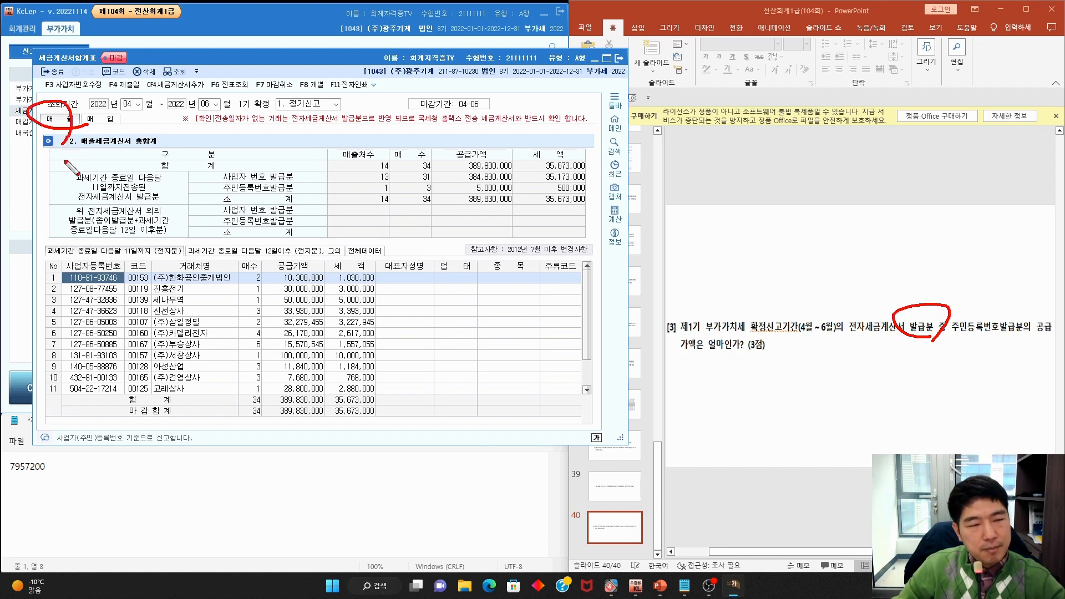
pyautogui.press('Escape')
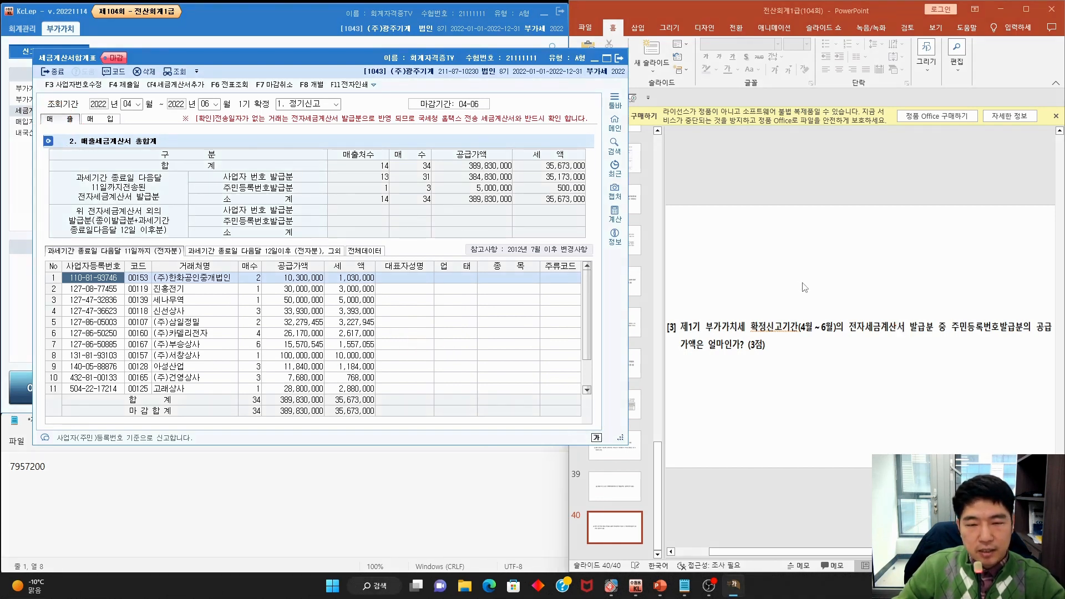
pyautogui.hotkey('ctrl', '2')
pyautogui.moveTo(958, 334); pyautogui.dragTo(1056, 335)
pyautogui.moveTo(674, 350); pyautogui.dragTo(697, 351)
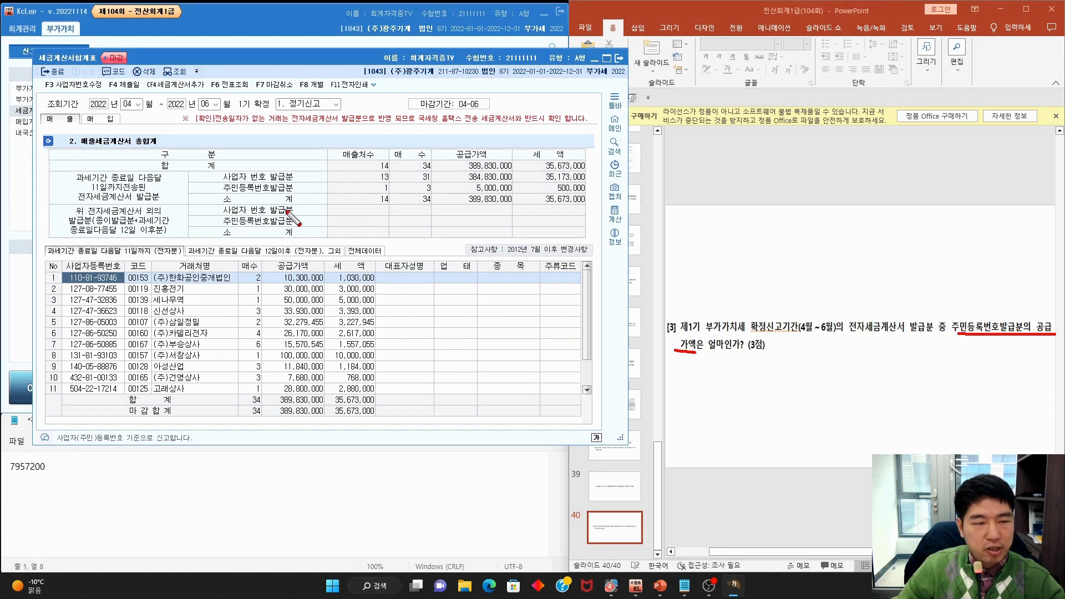
pyautogui.moveTo(287, 192)
pyautogui.mouseDown()
pyautogui.moveTo(224, 188)
pyautogui.moveTo(293, 191)
pyautogui.mouseUp()
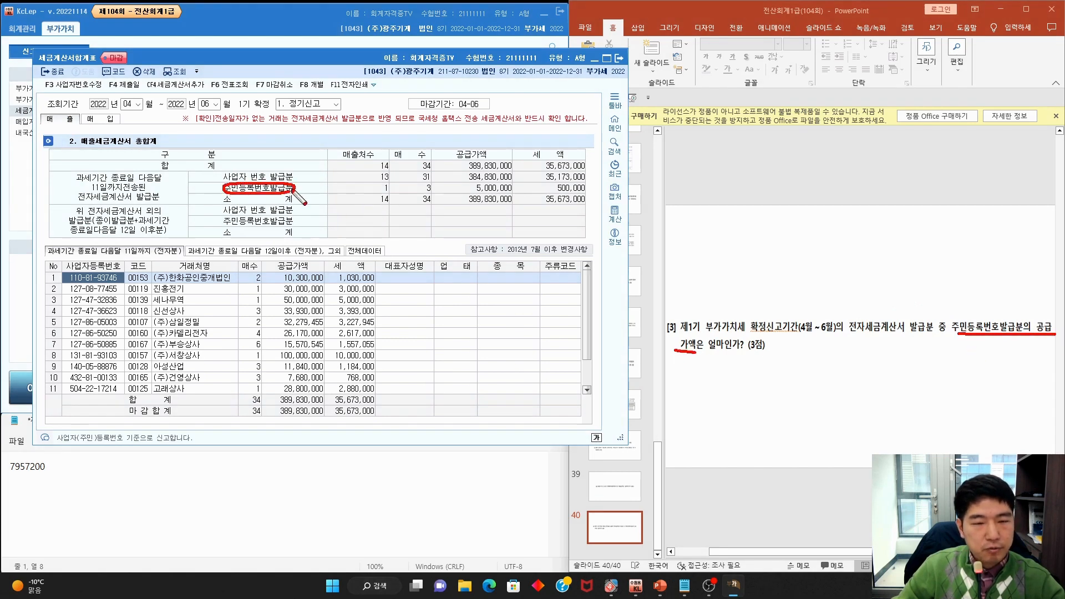
pyautogui.moveTo(490, 162)
pyautogui.mouseDown()
pyautogui.moveTo(460, 159)
pyautogui.moveTo(526, 190)
pyautogui.moveTo(475, 185)
pyautogui.mouseUp()
pyautogui.press('Escape')
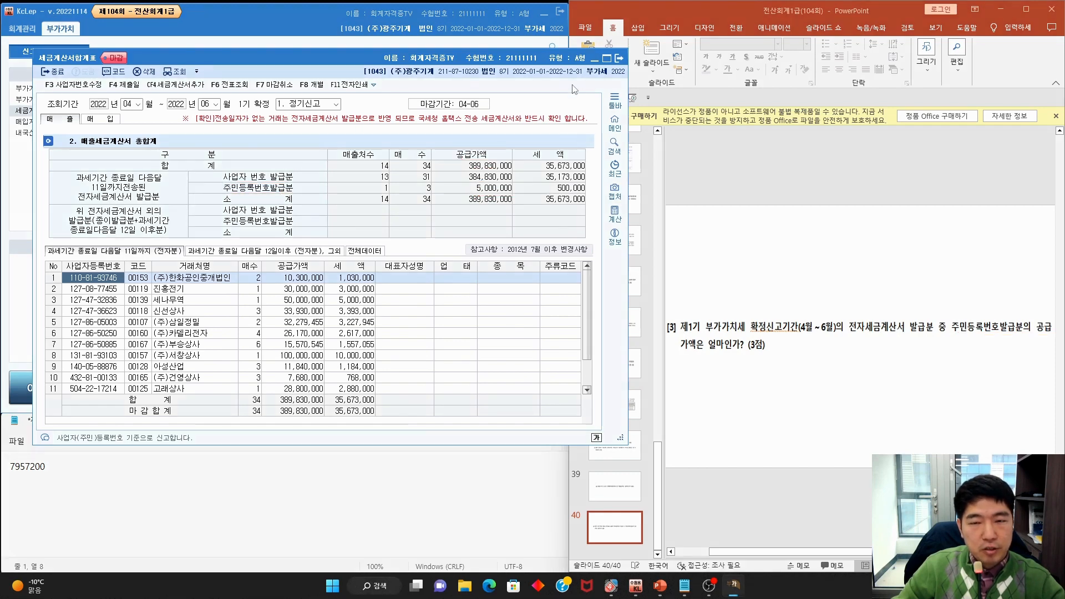
# Close 세금계산서합계표 and save 5,000,000 as answer [3] in 이론문제 답안작성
pyautogui.click(620, 59)
pyautogui.click(72, 388)
pyautogui.click(228, 340)
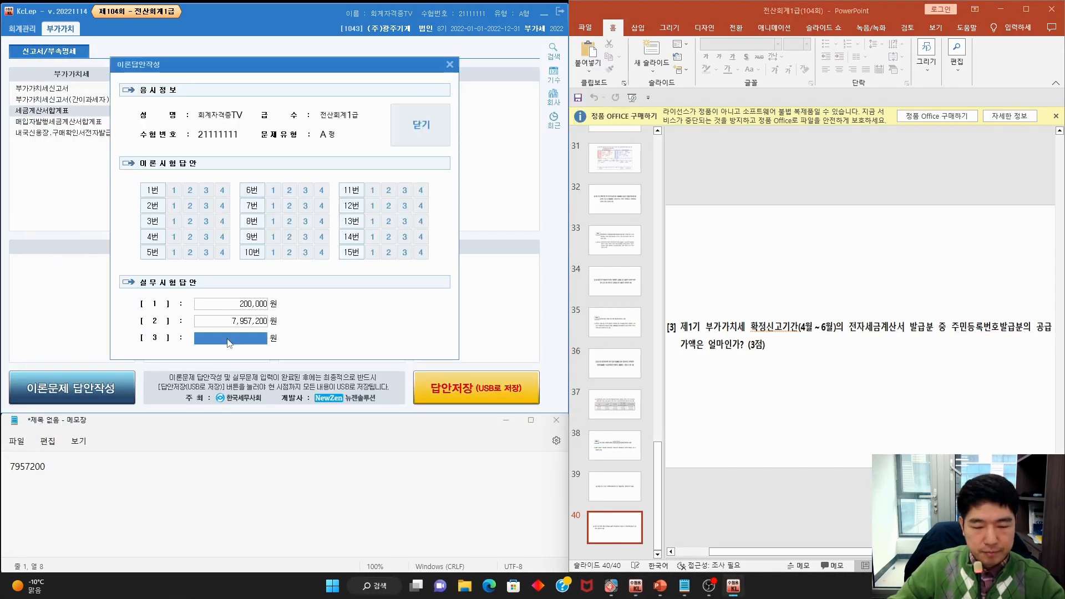
pyautogui.write('500')
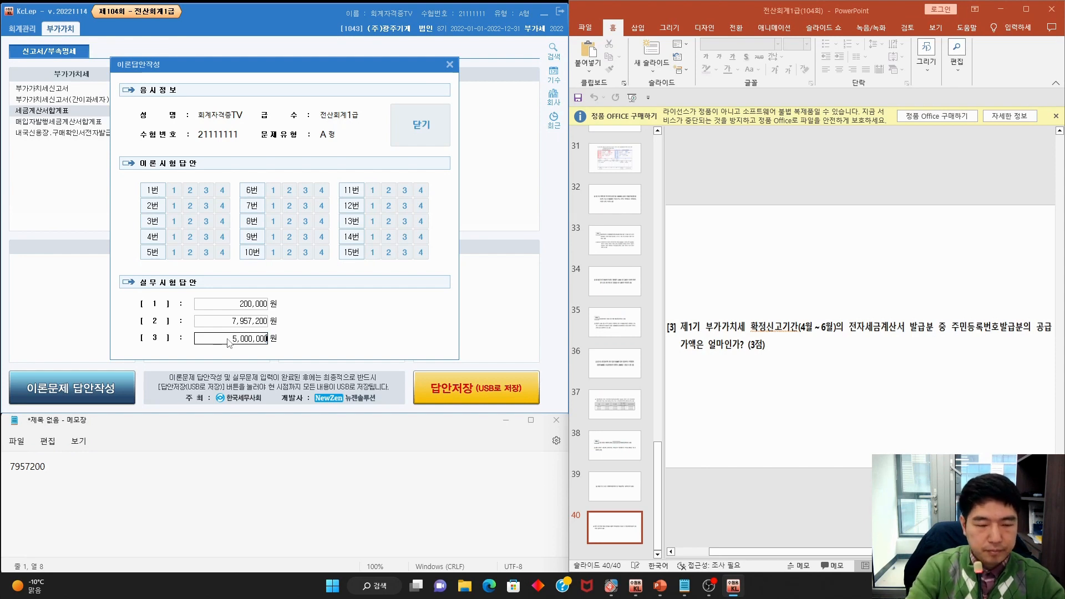
pyautogui.press('Return')
pyautogui.click(417, 130)
pyautogui.click(616, 326)
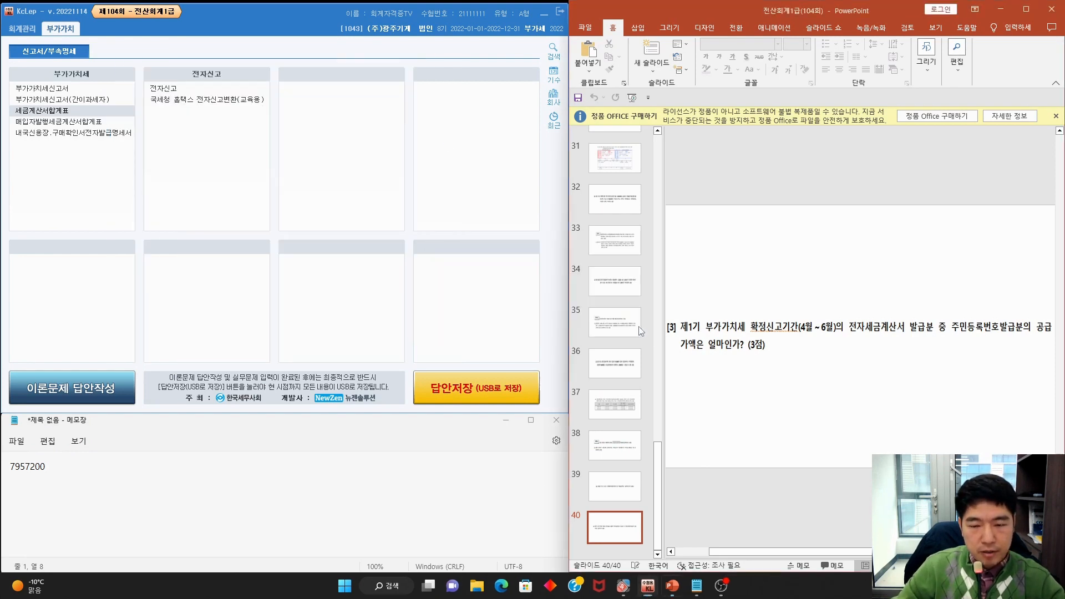
pyautogui.click(727, 362)
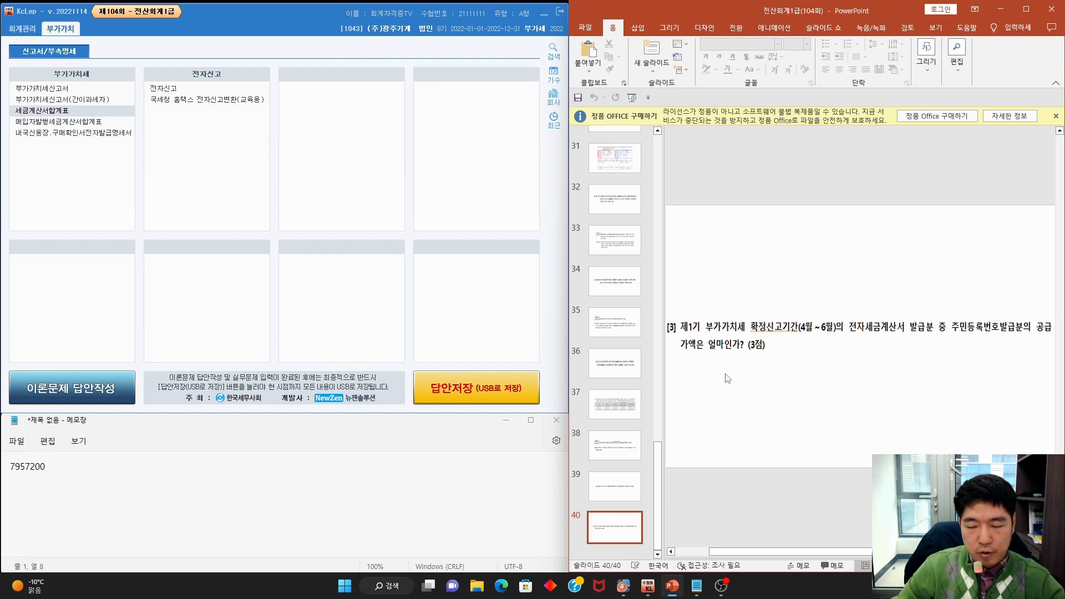